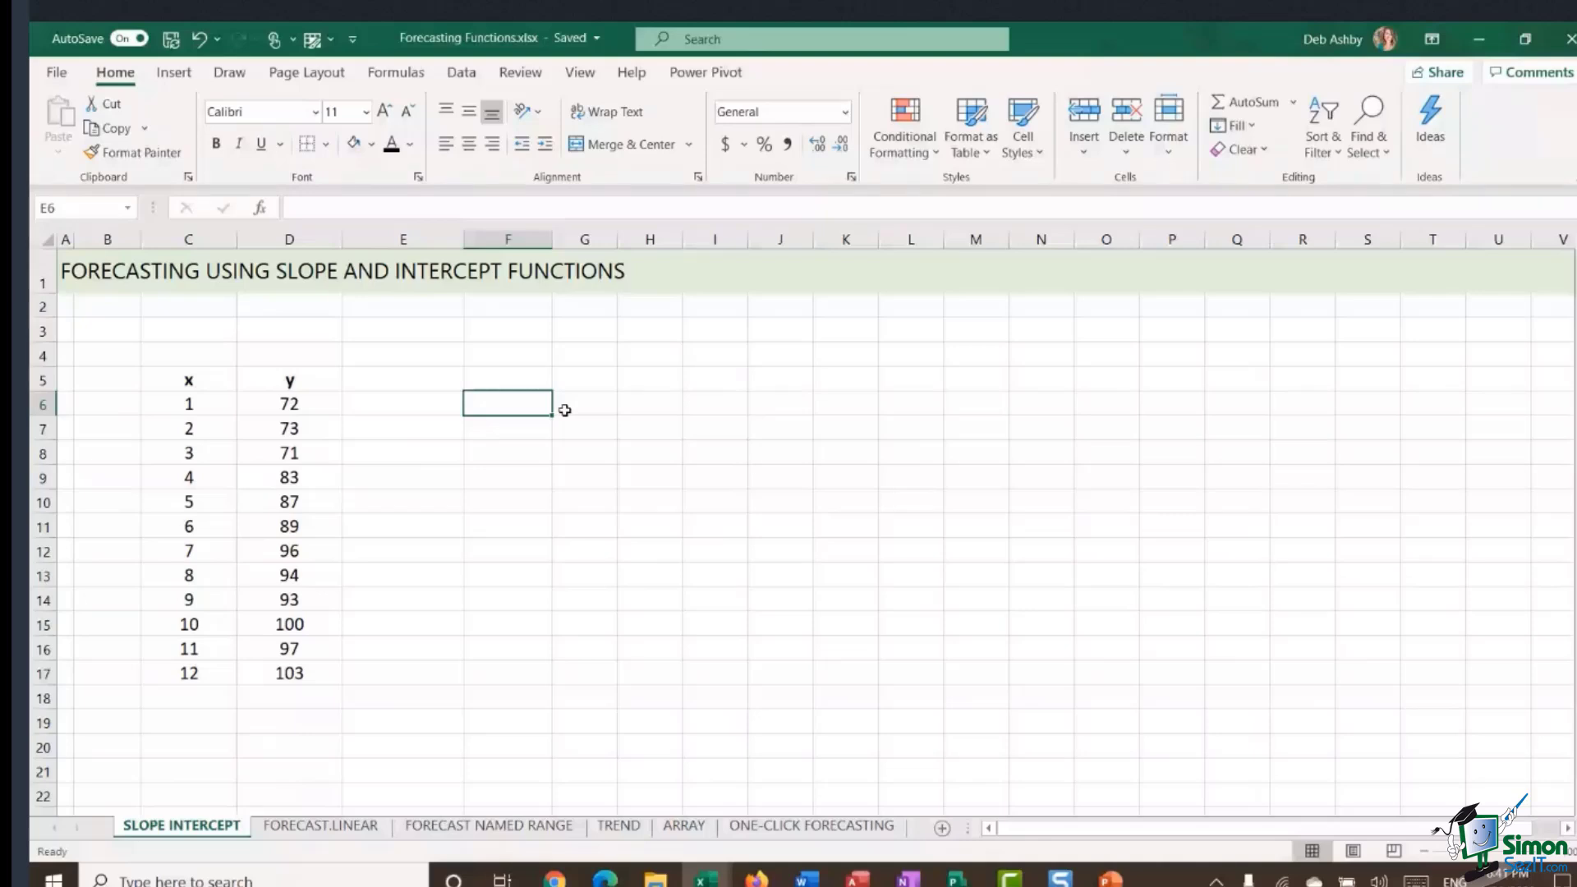
pyautogui.write('=FORECAST')
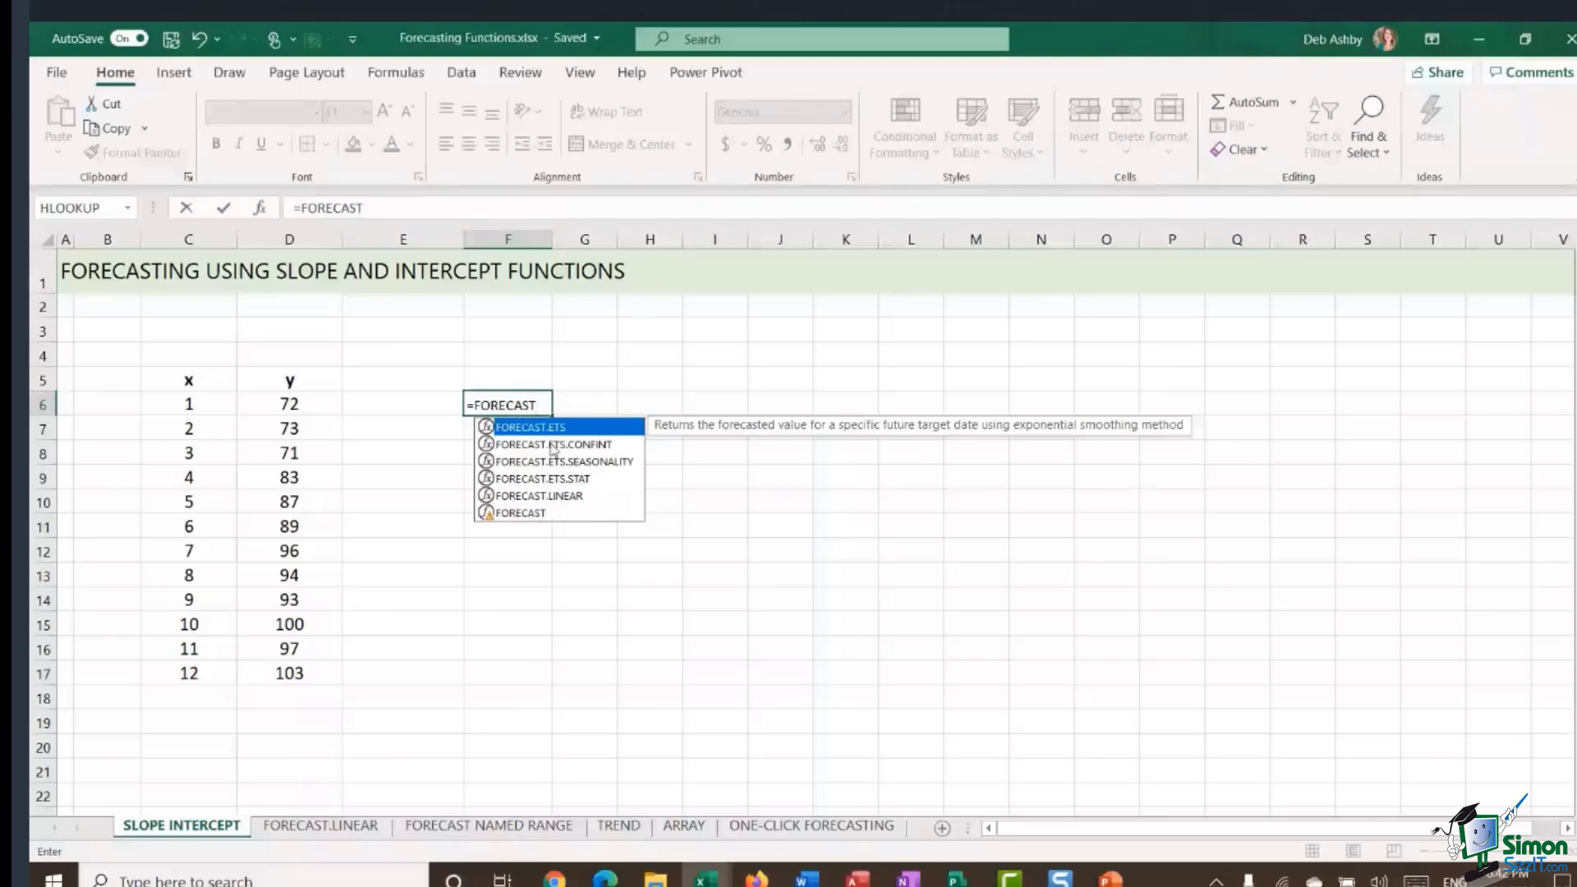
pyautogui.press('Return')
pyautogui.click(528, 405)
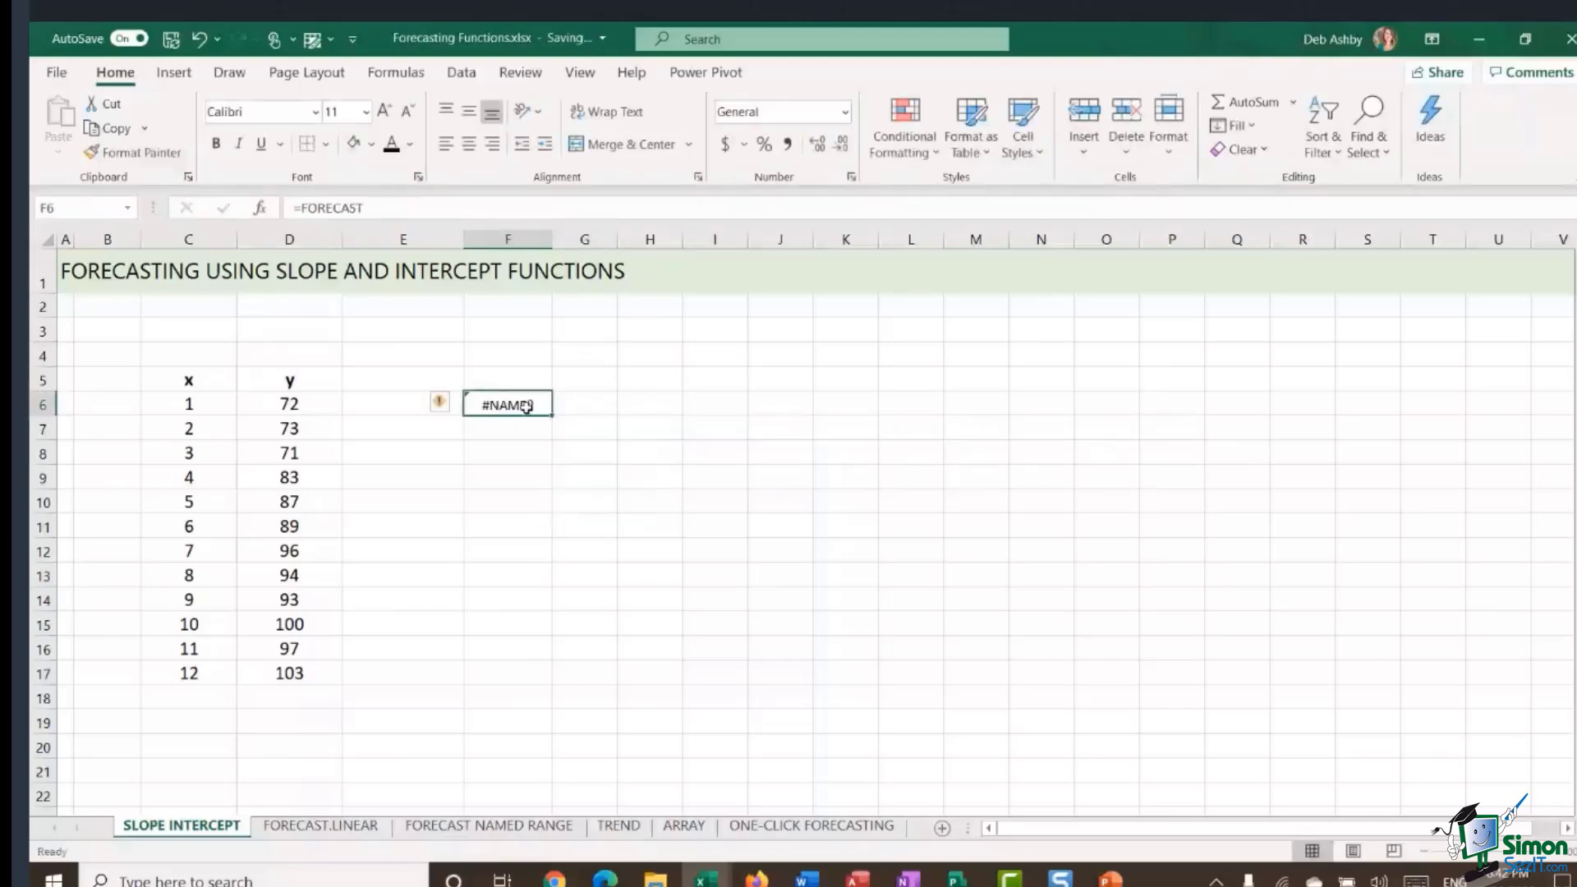
pyautogui.press('Delete')
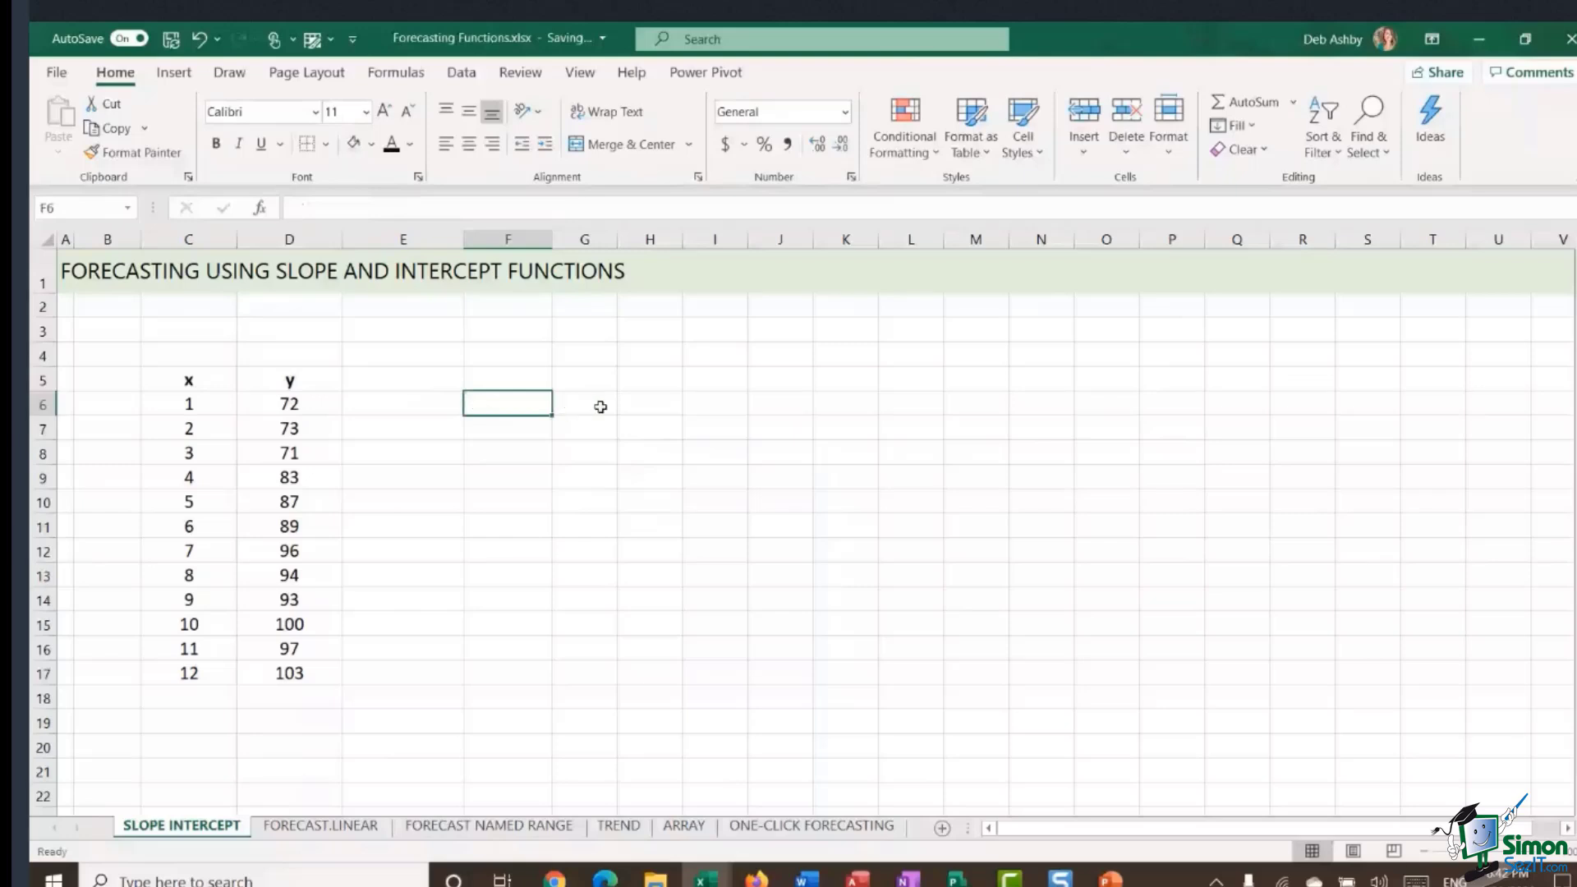
pyautogui.press('Return')
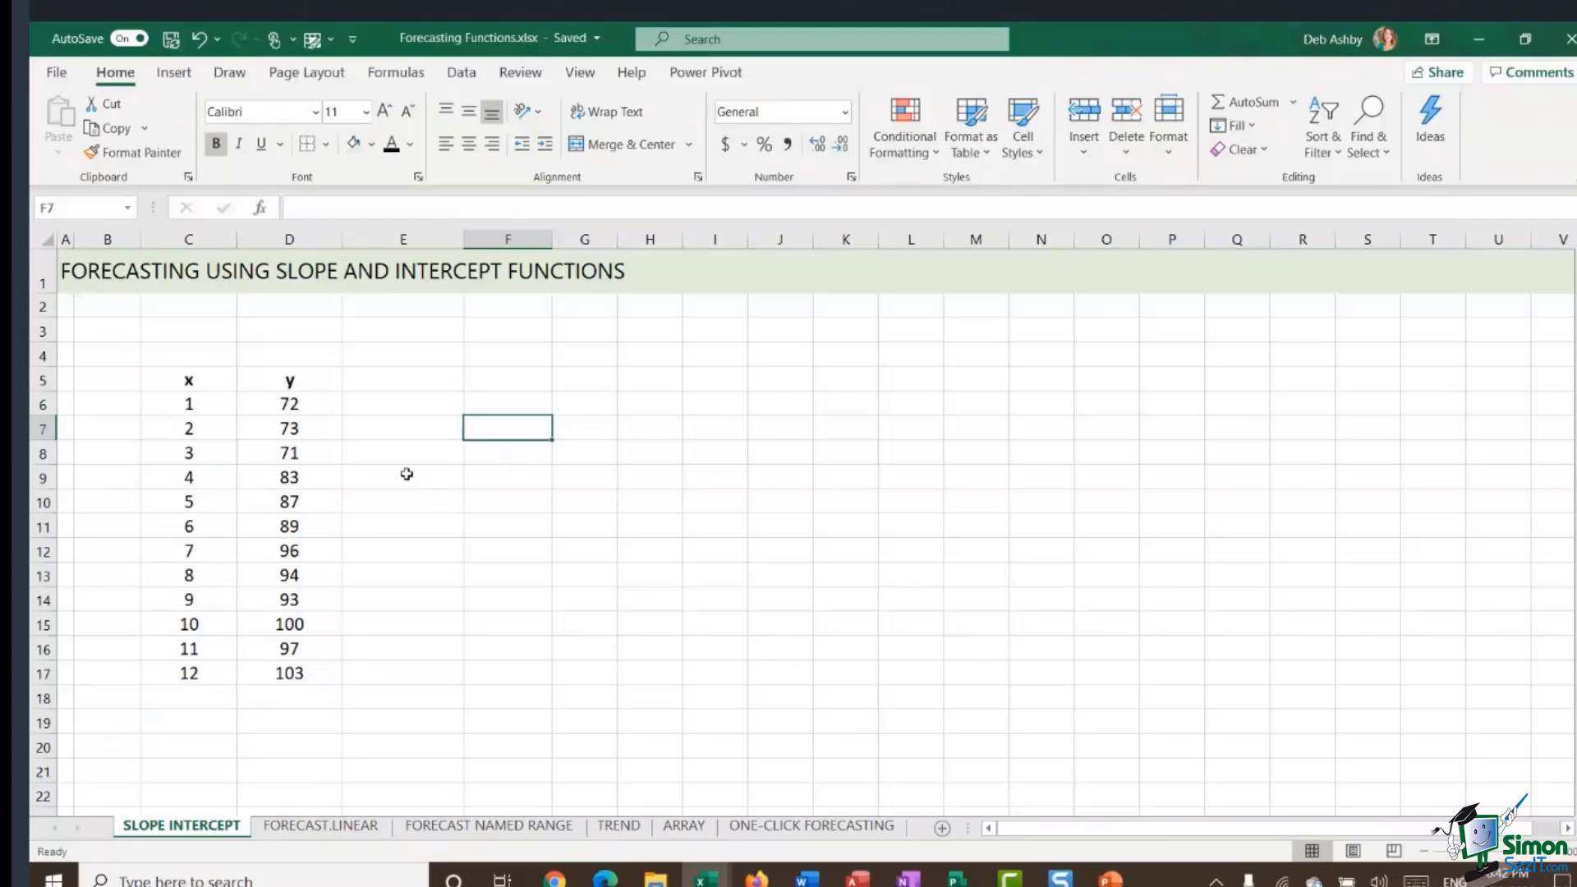
# - Examine the x values in C6:C17 and the matching y values in D6:D17
pyautogui.click(300, 411)
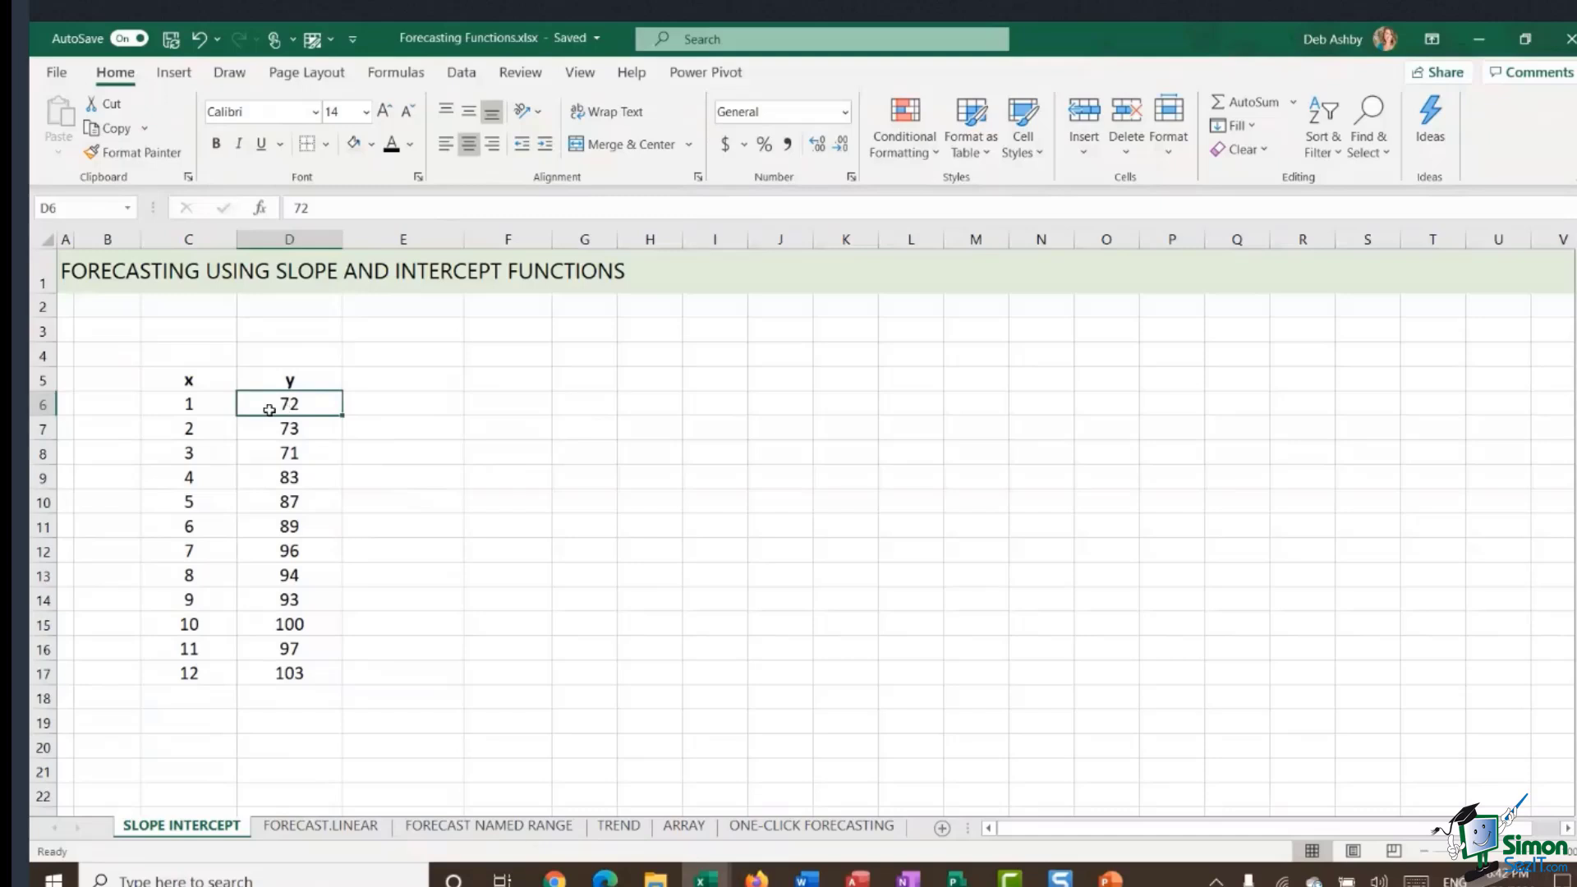
pyautogui.click(187, 380)
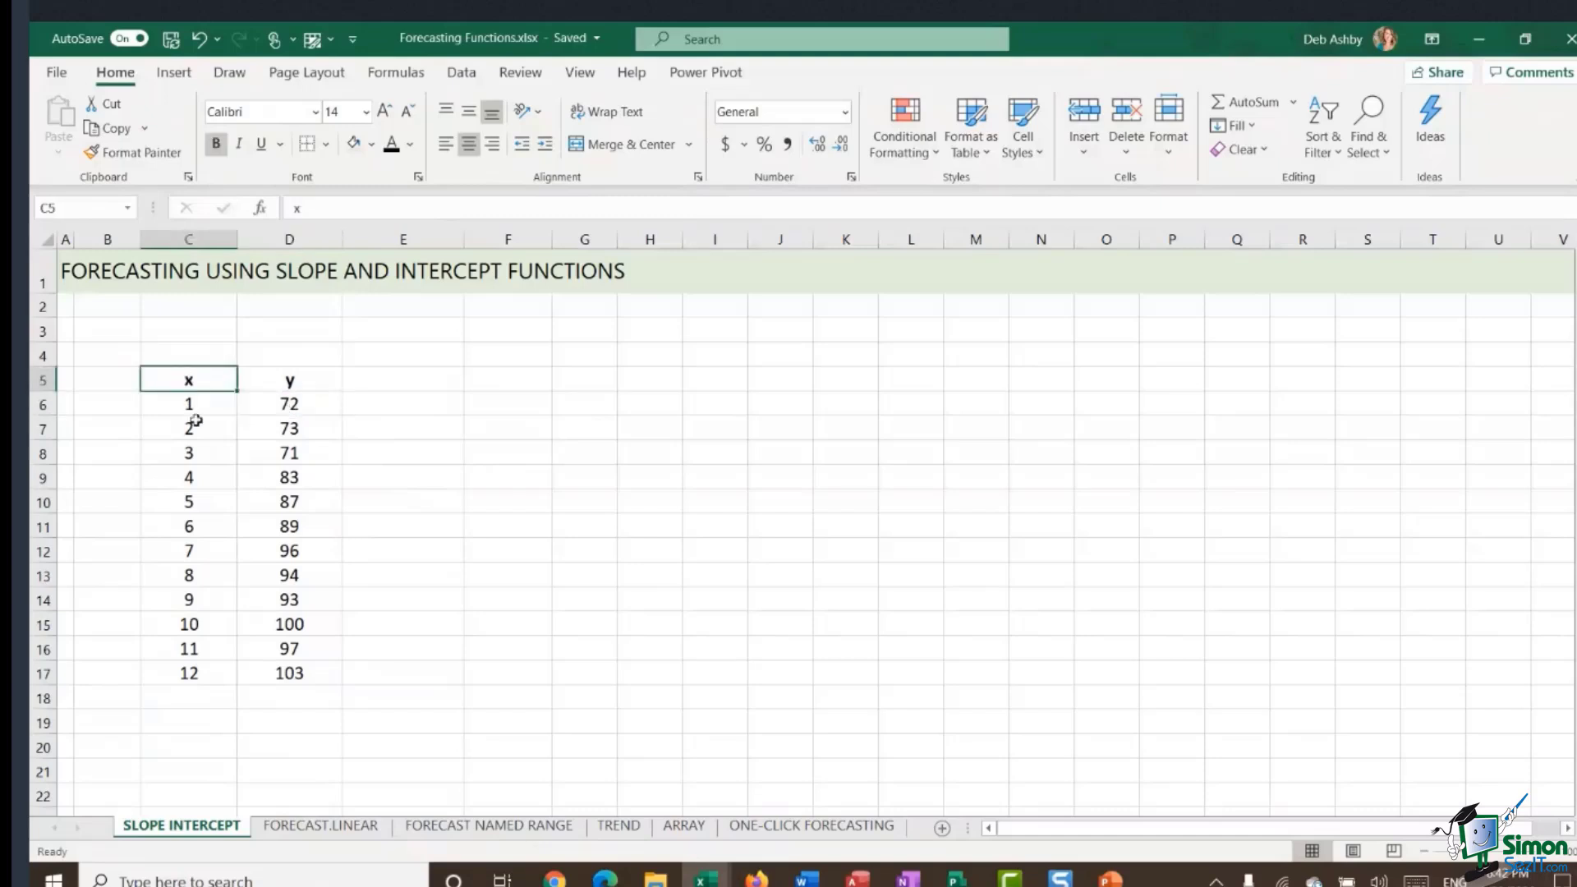
pyautogui.click(305, 382)
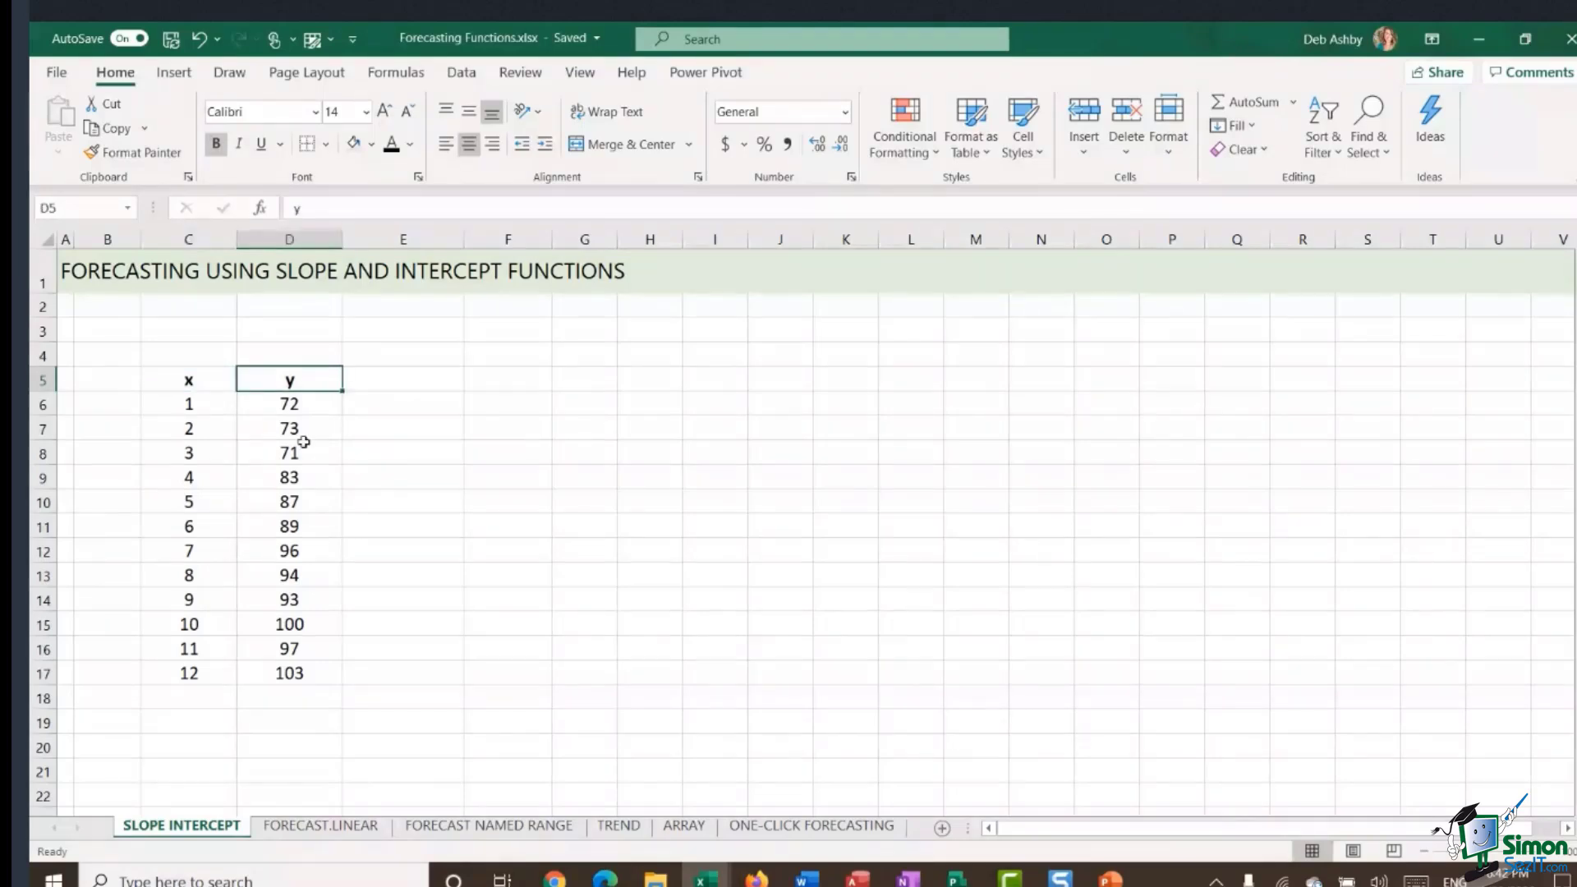
pyautogui.moveTo(302, 409); pyautogui.dragTo(313, 463)
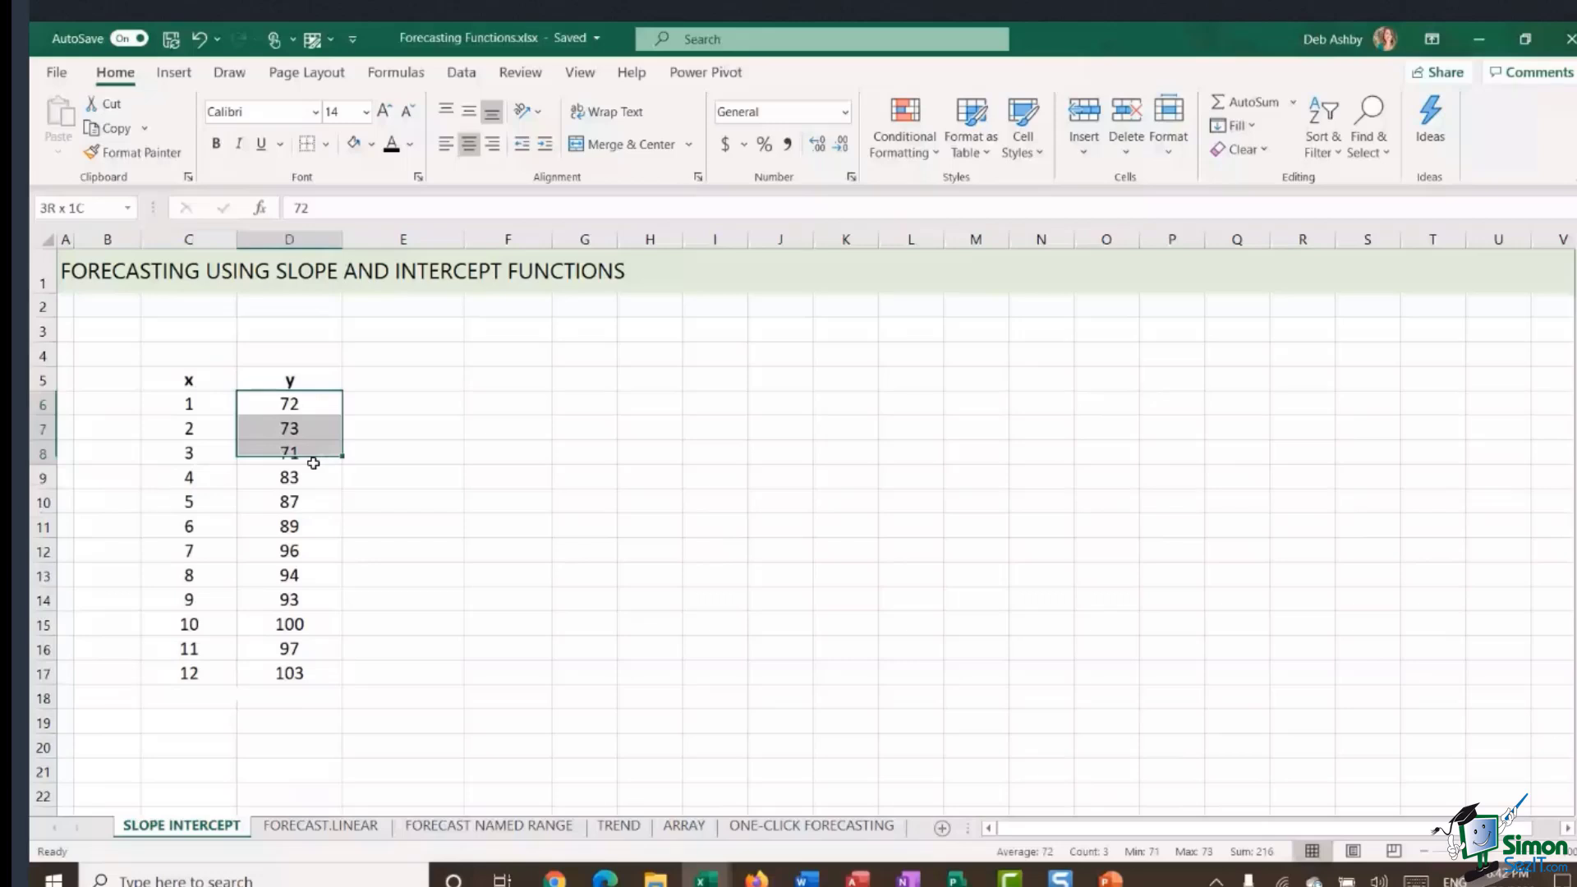
pyautogui.moveTo(313, 463); pyautogui.dragTo(307, 465)
pyautogui.hotkey('ctrl', 'shift', 'Down')
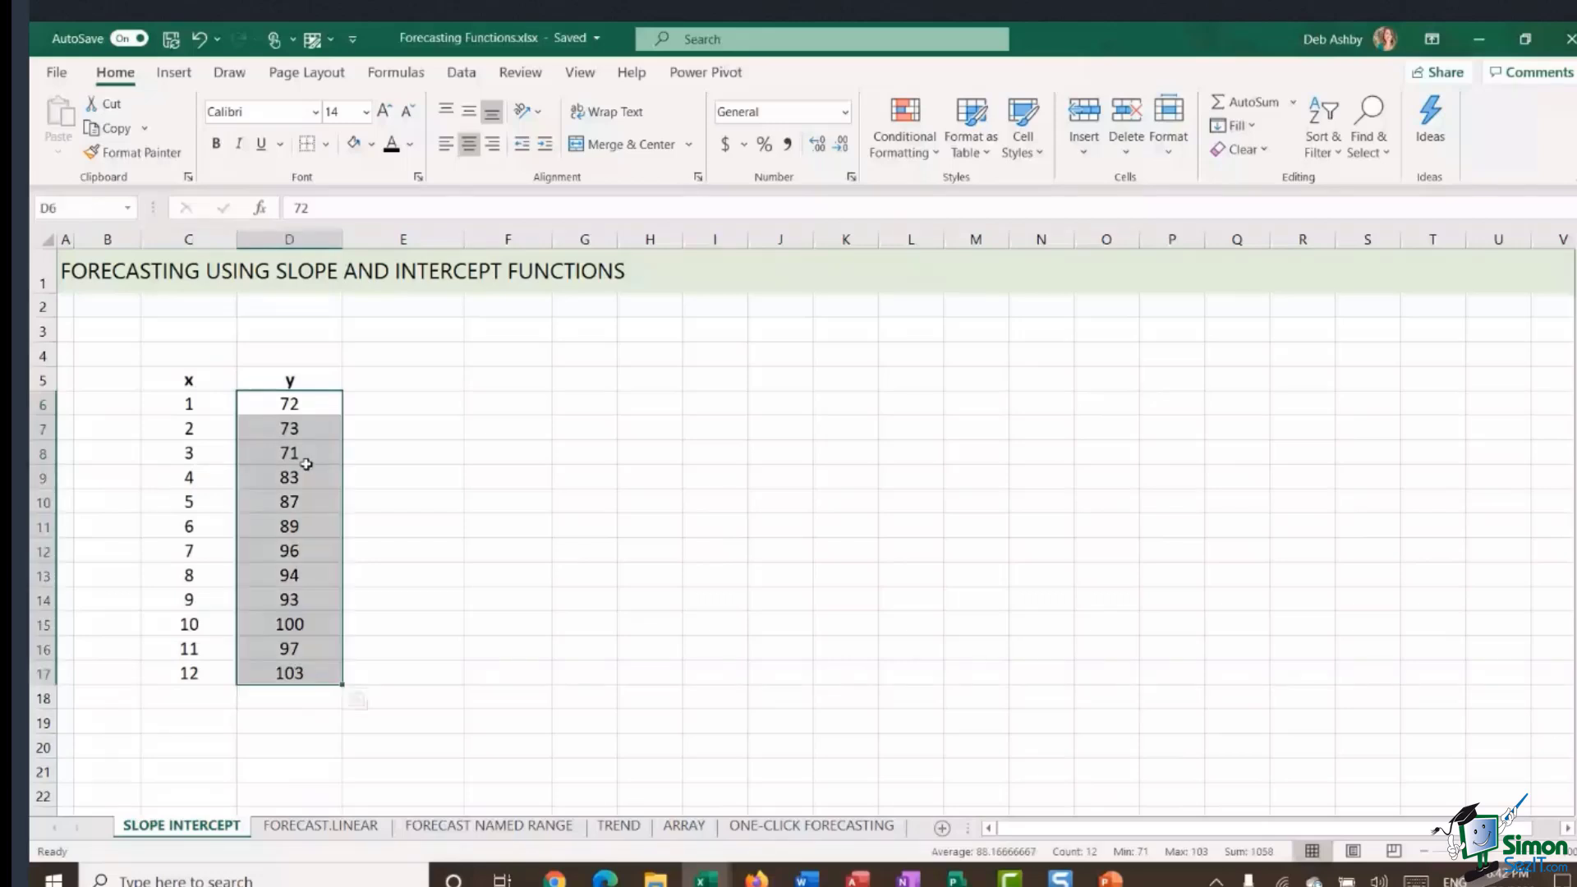
pyautogui.click(194, 403)
pyautogui.click(194, 428)
pyautogui.click(195, 454)
pyautogui.click(198, 478)
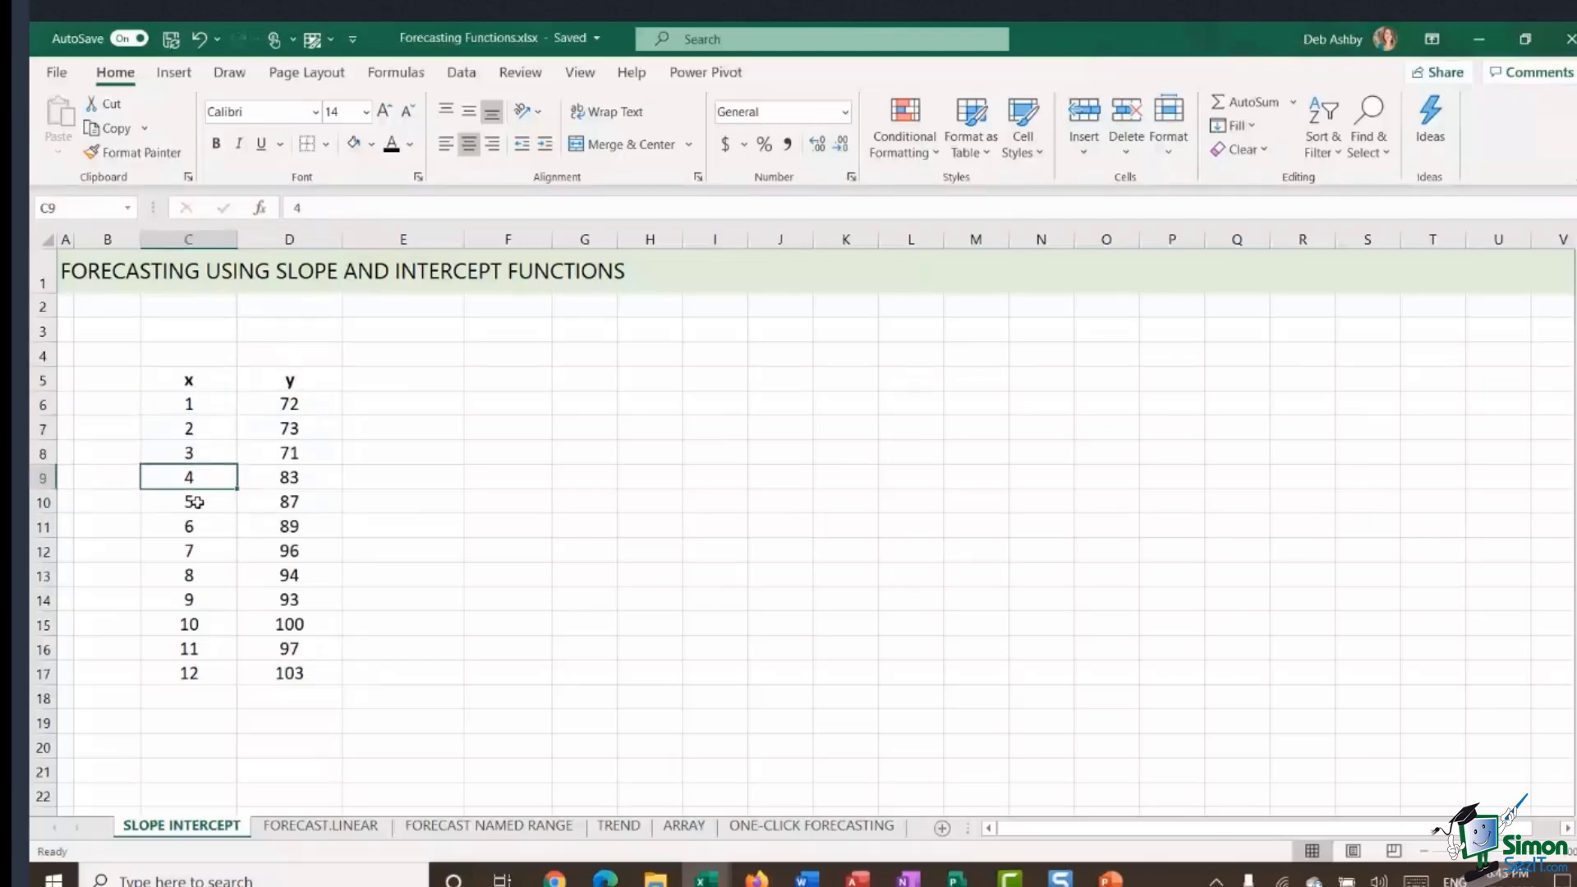
pyautogui.click(197, 502)
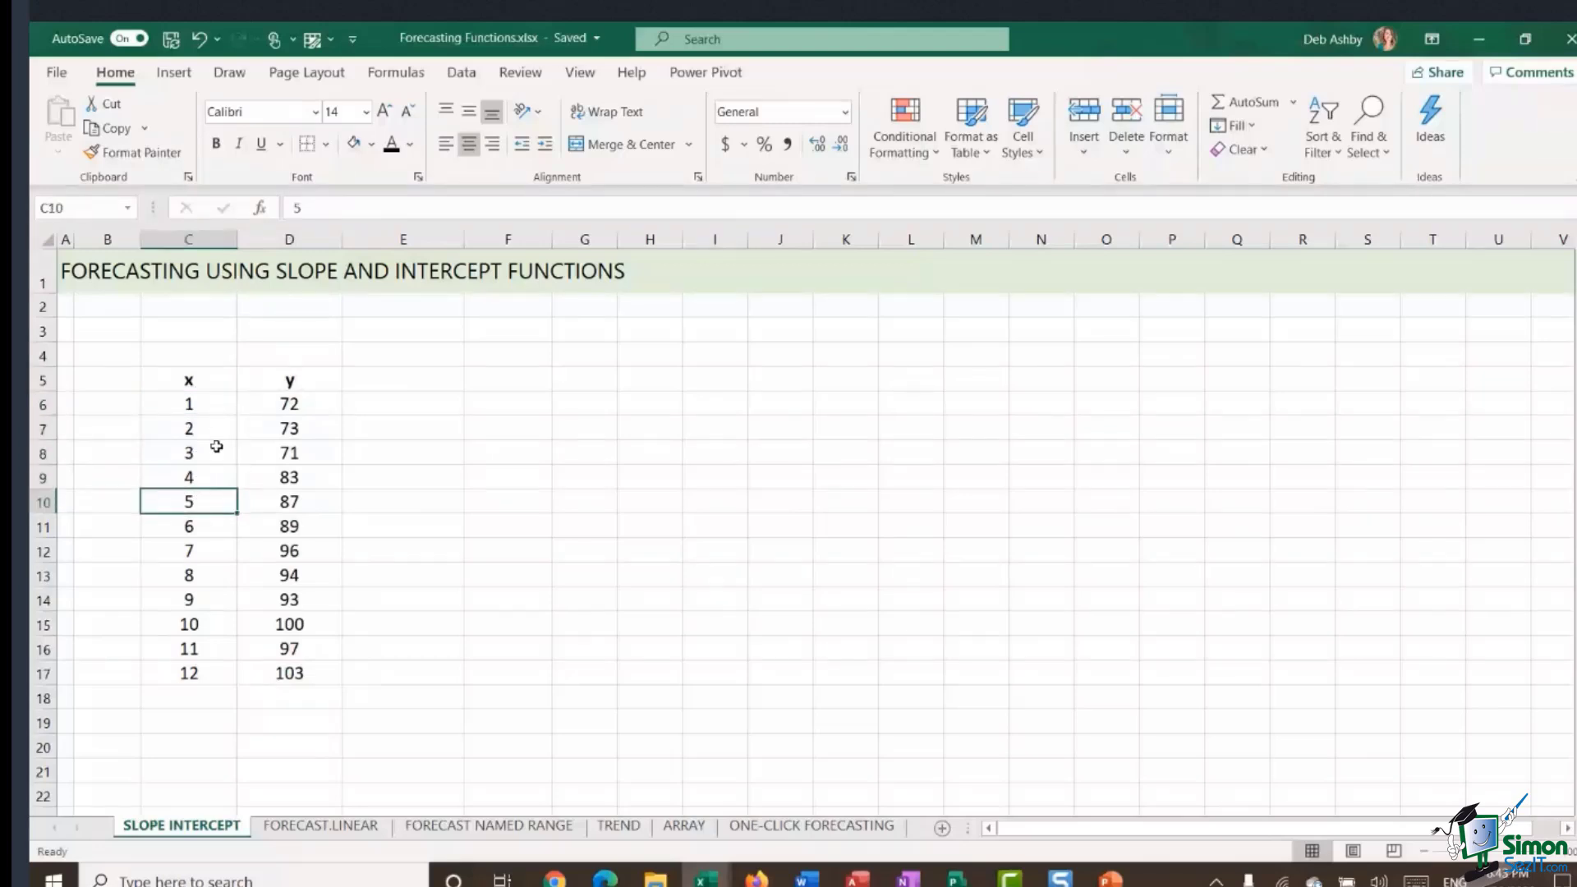
pyautogui.moveTo(197, 404); pyautogui.dragTo(196, 671)
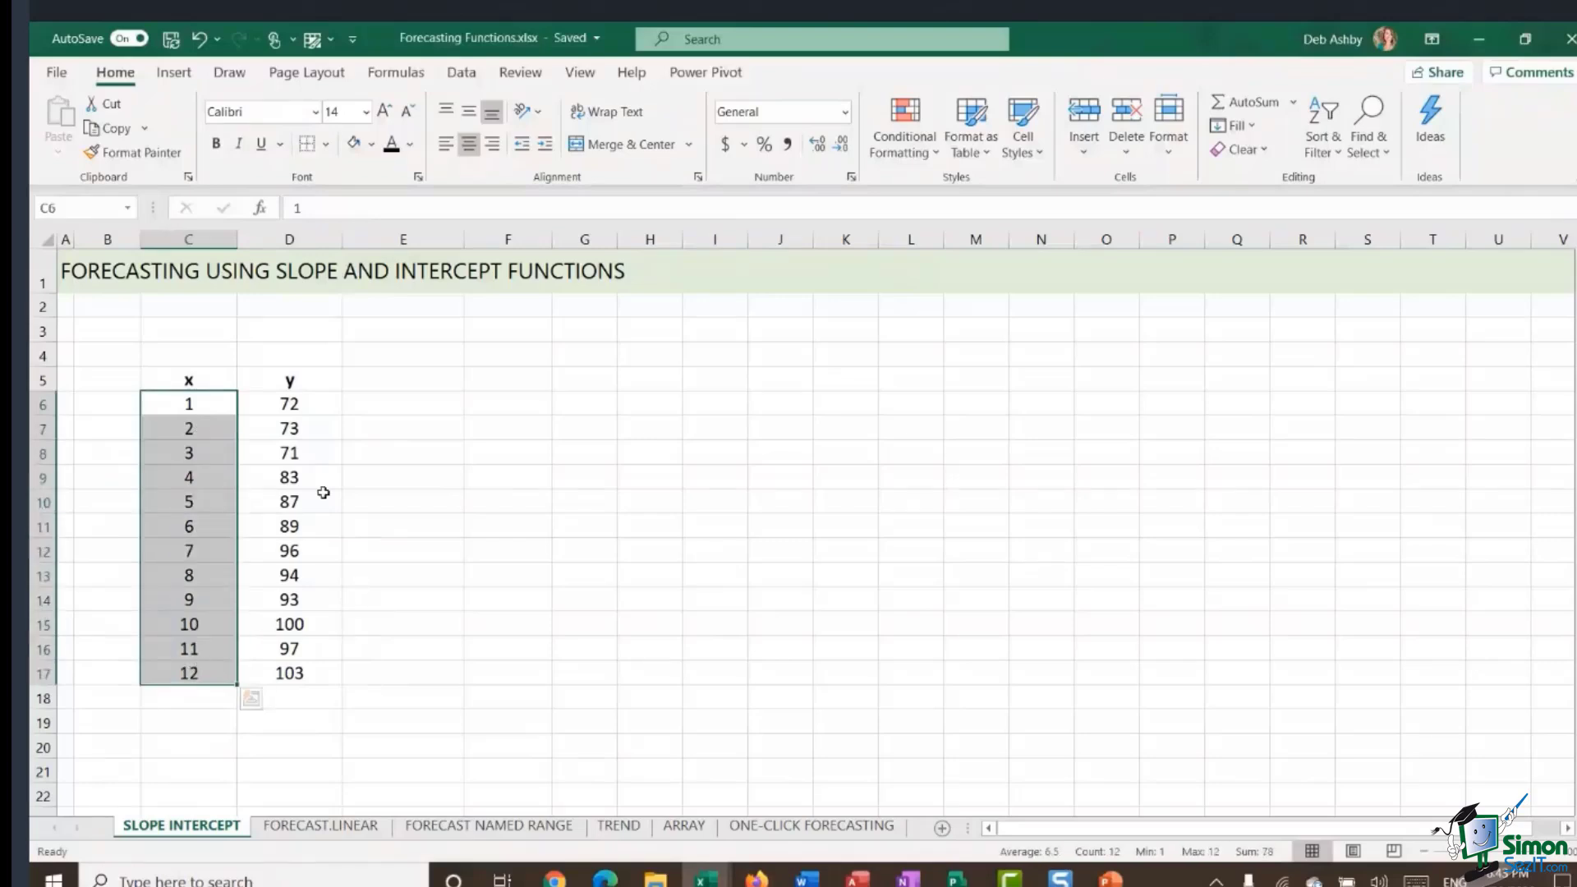
pyautogui.moveTo(311, 405); pyautogui.dragTo(292, 665)
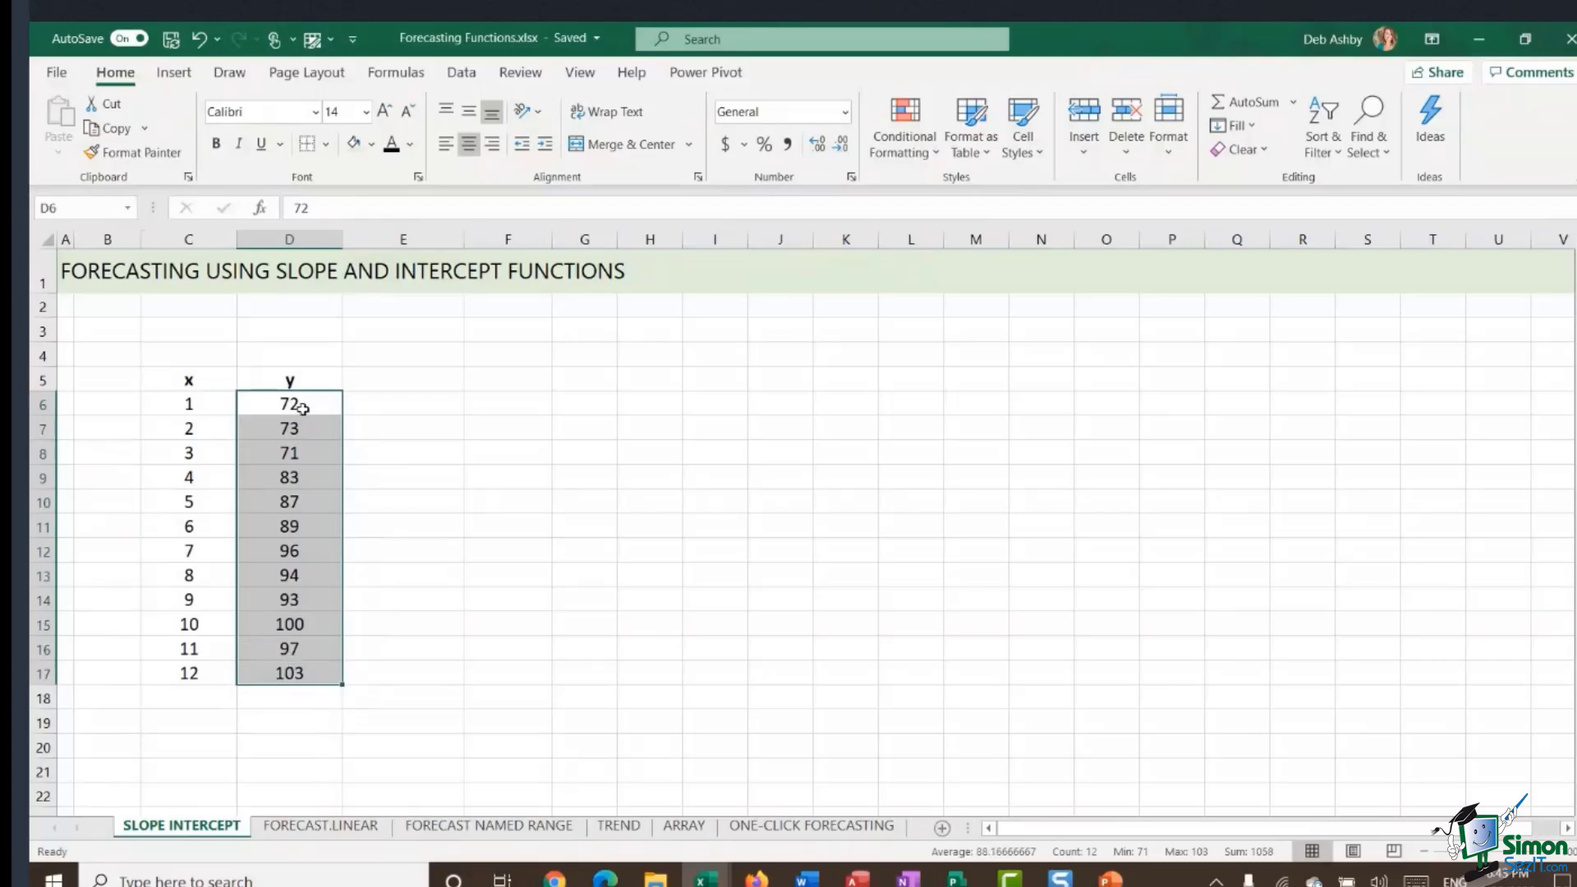
pyautogui.click(297, 405)
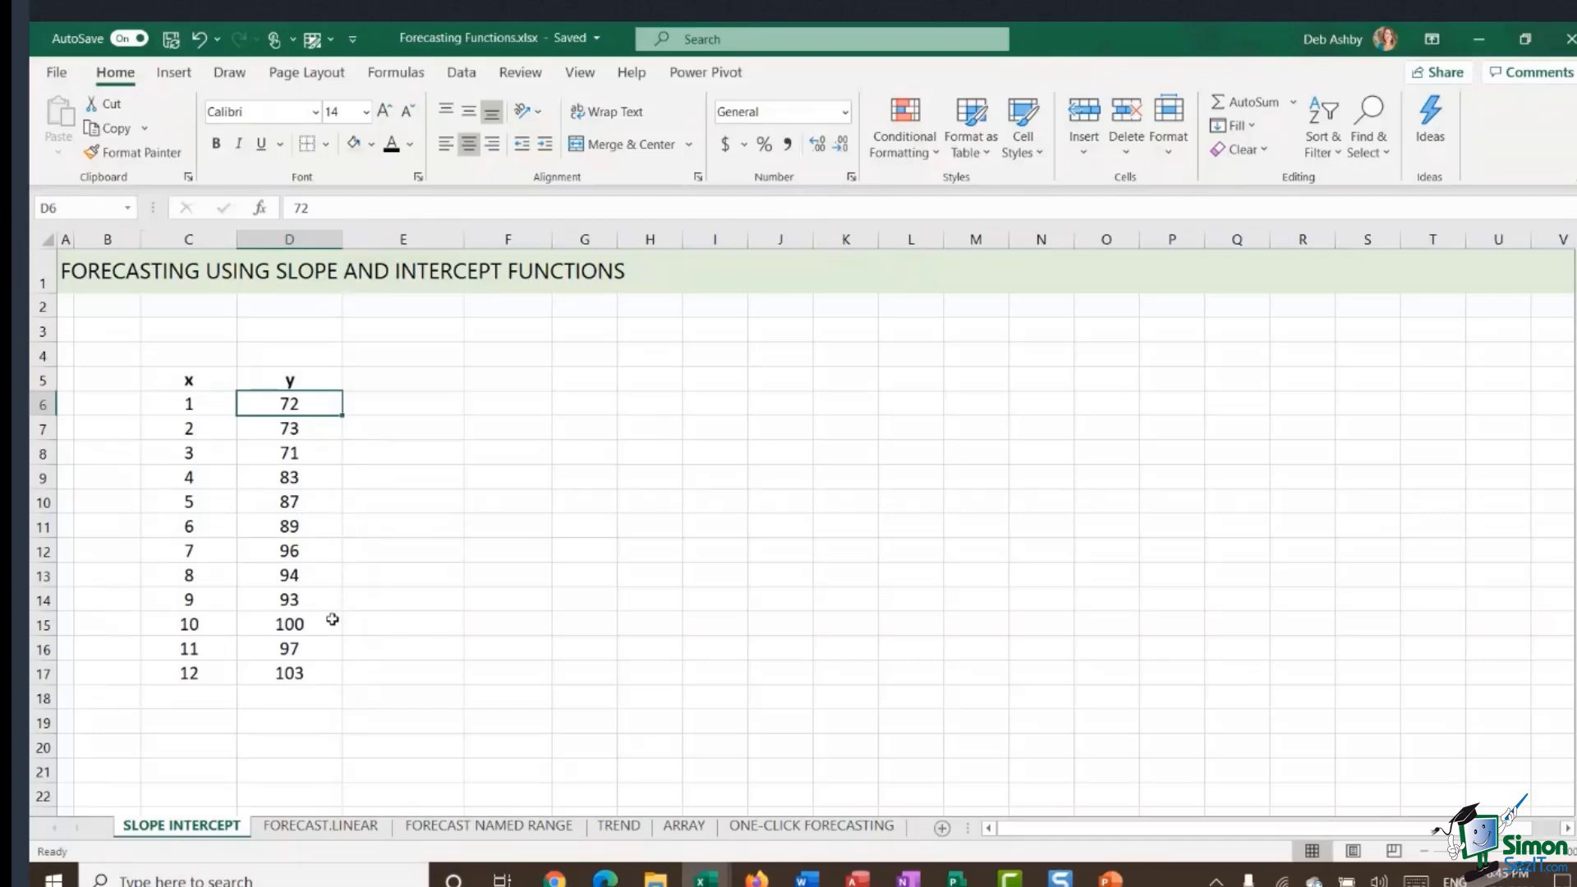
pyautogui.moveTo(300, 408); pyautogui.dragTo(309, 670)
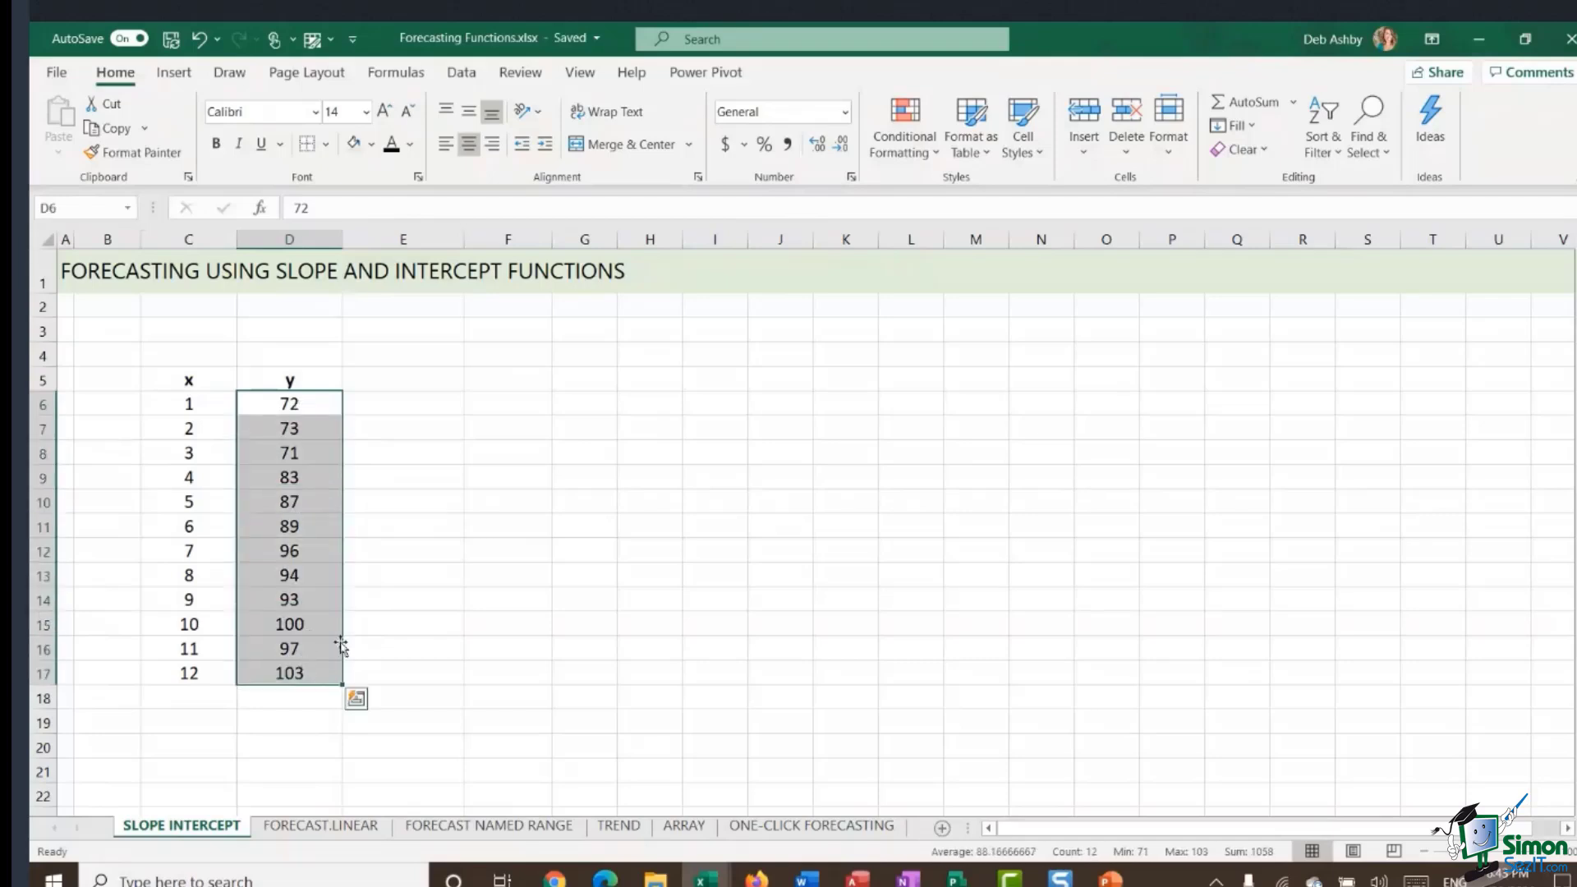
pyautogui.click(446, 529)
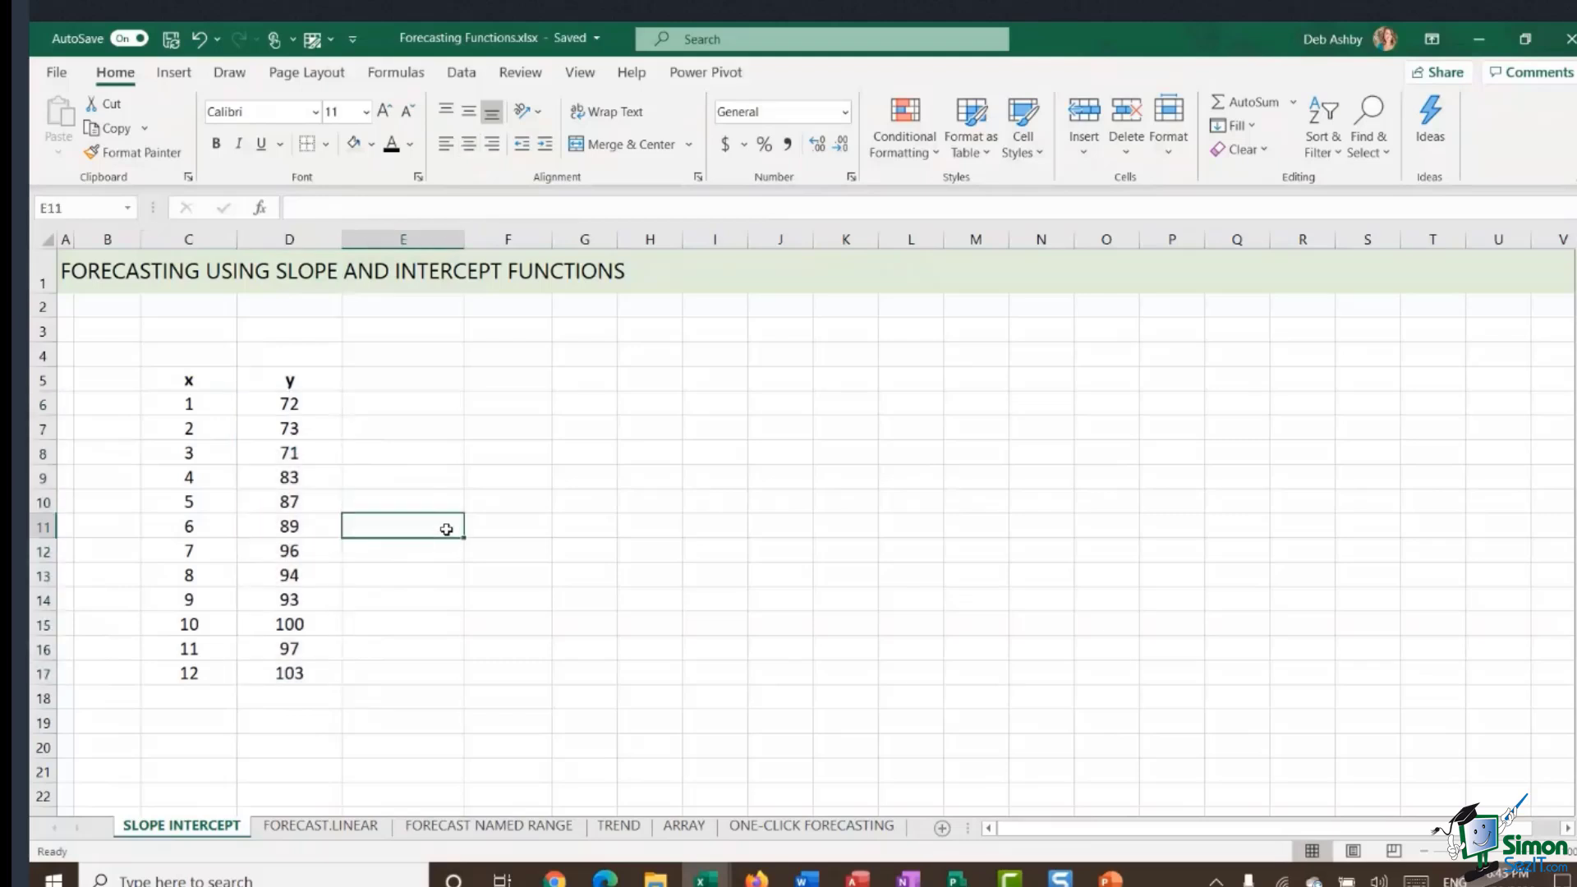
# - Add 13 as the next x value in C18, below the existing x values
pyautogui.click(194, 698)
pyautogui.write('13')
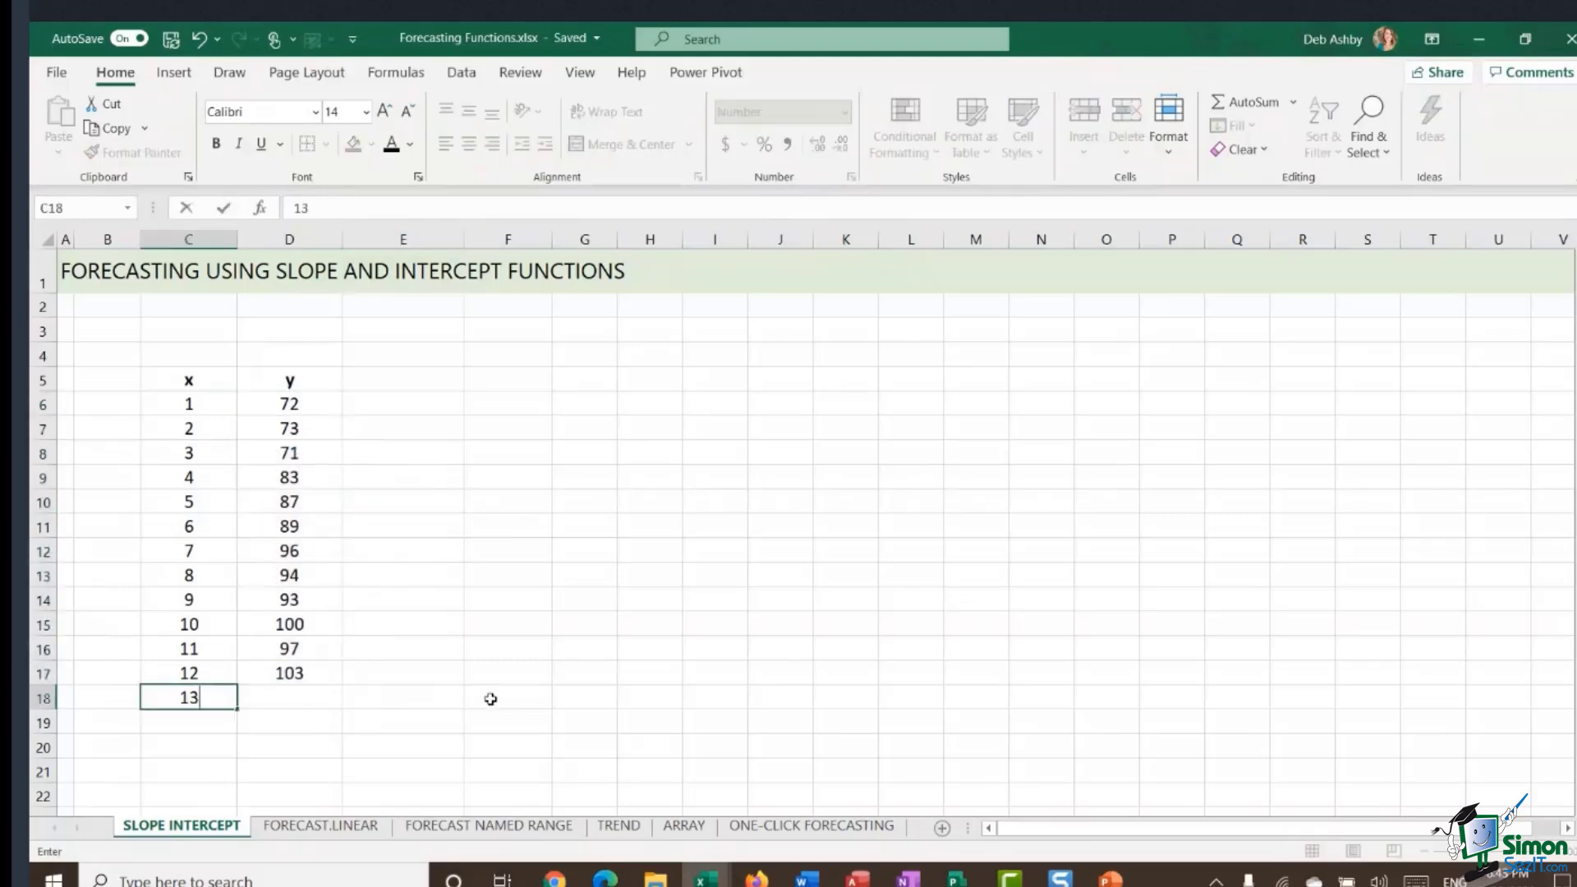
pyautogui.click(317, 699)
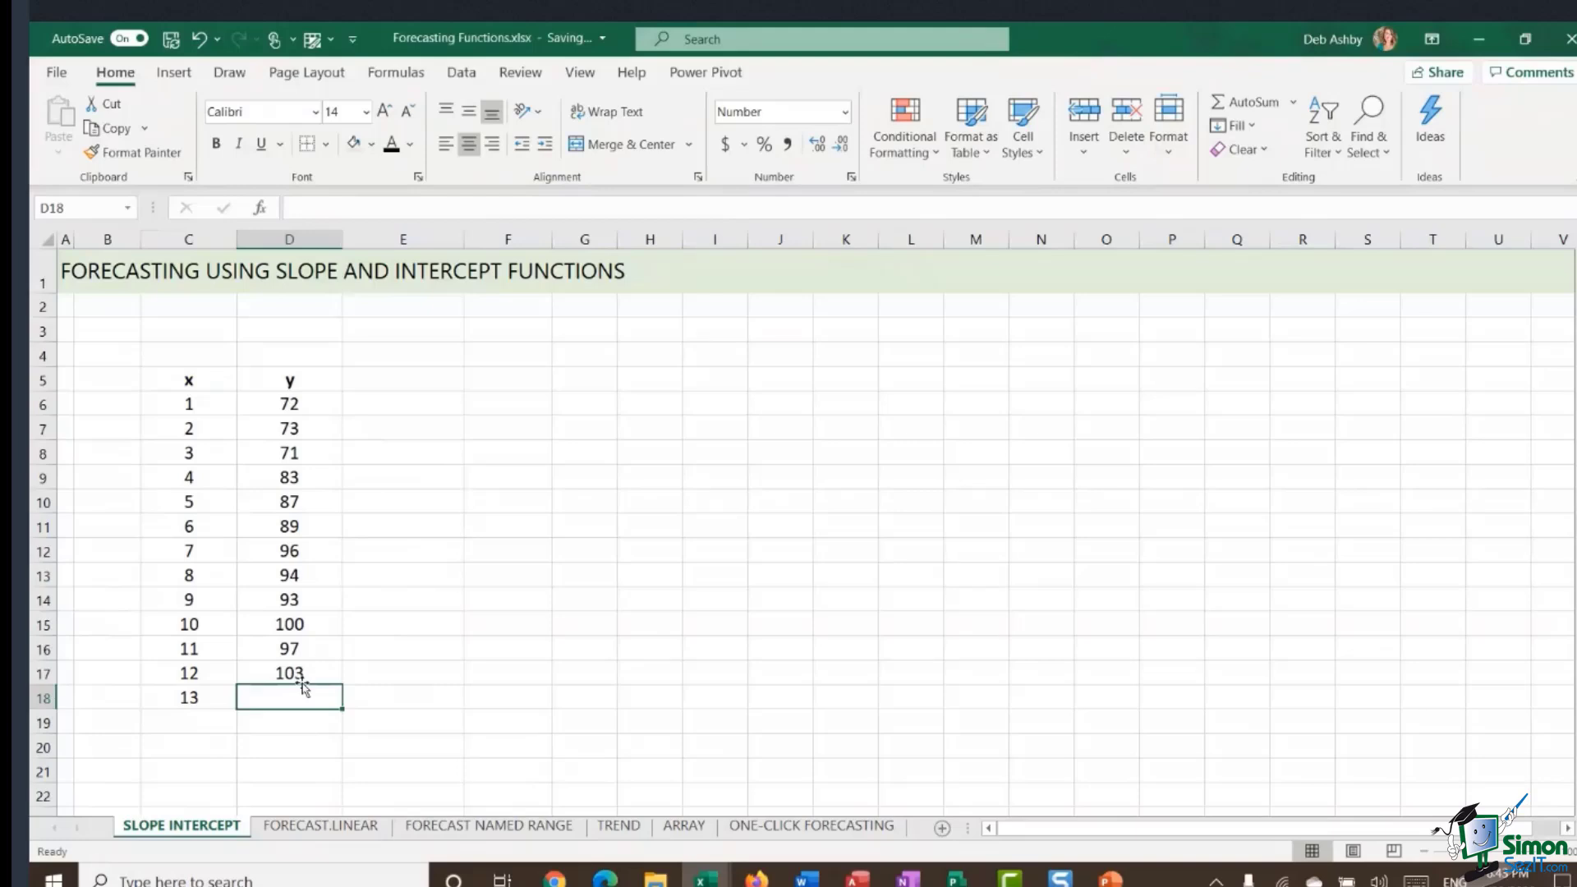
pyautogui.click(295, 404)
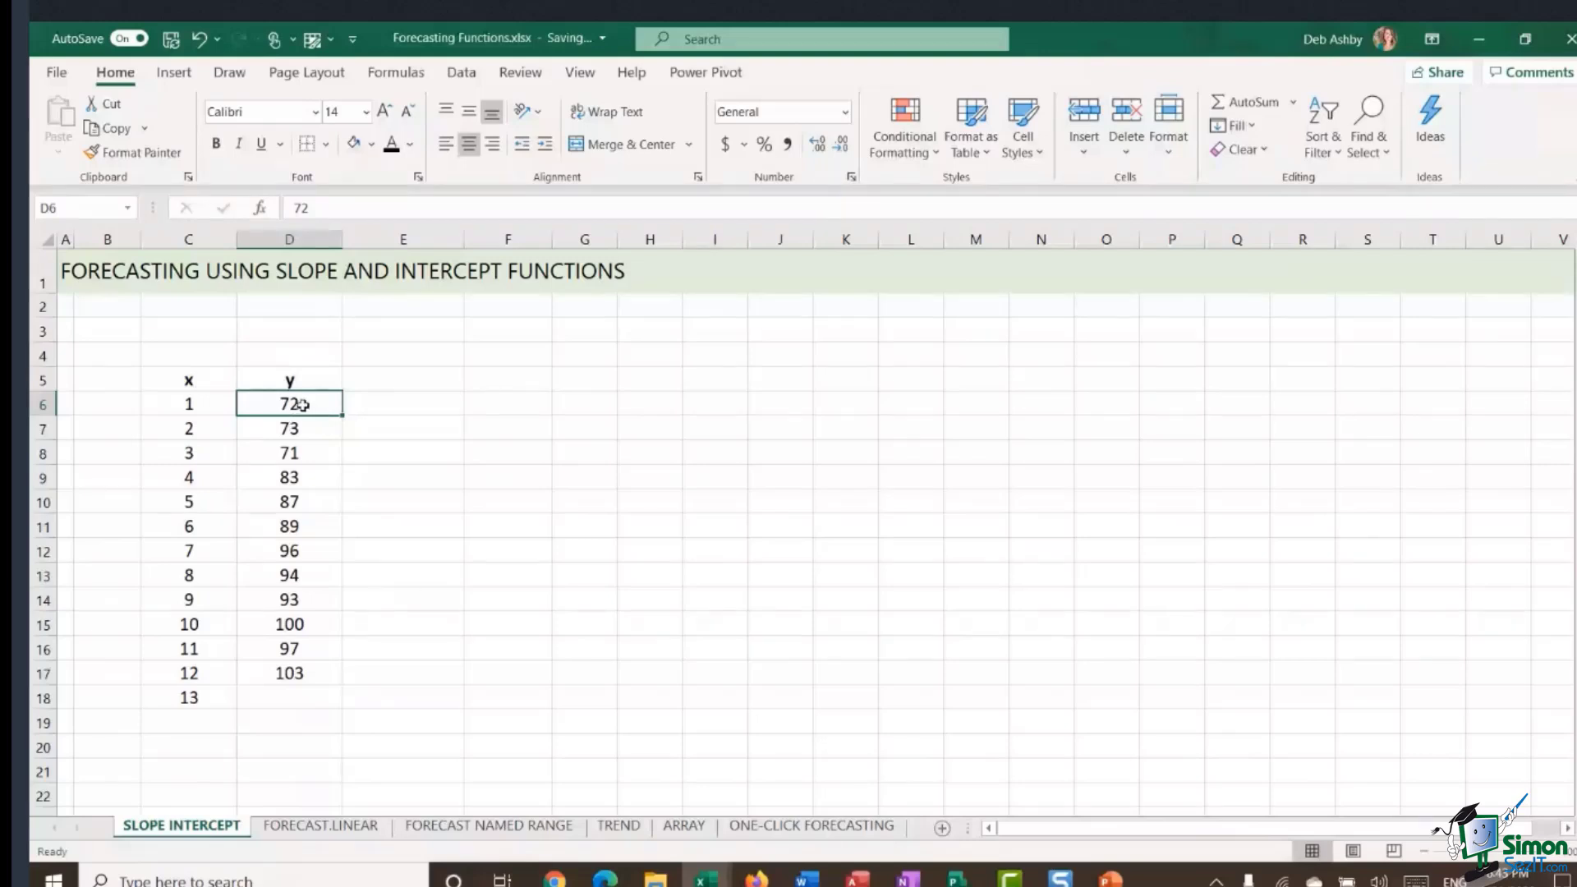
pyautogui.moveTo(303, 405); pyautogui.dragTo(322, 672)
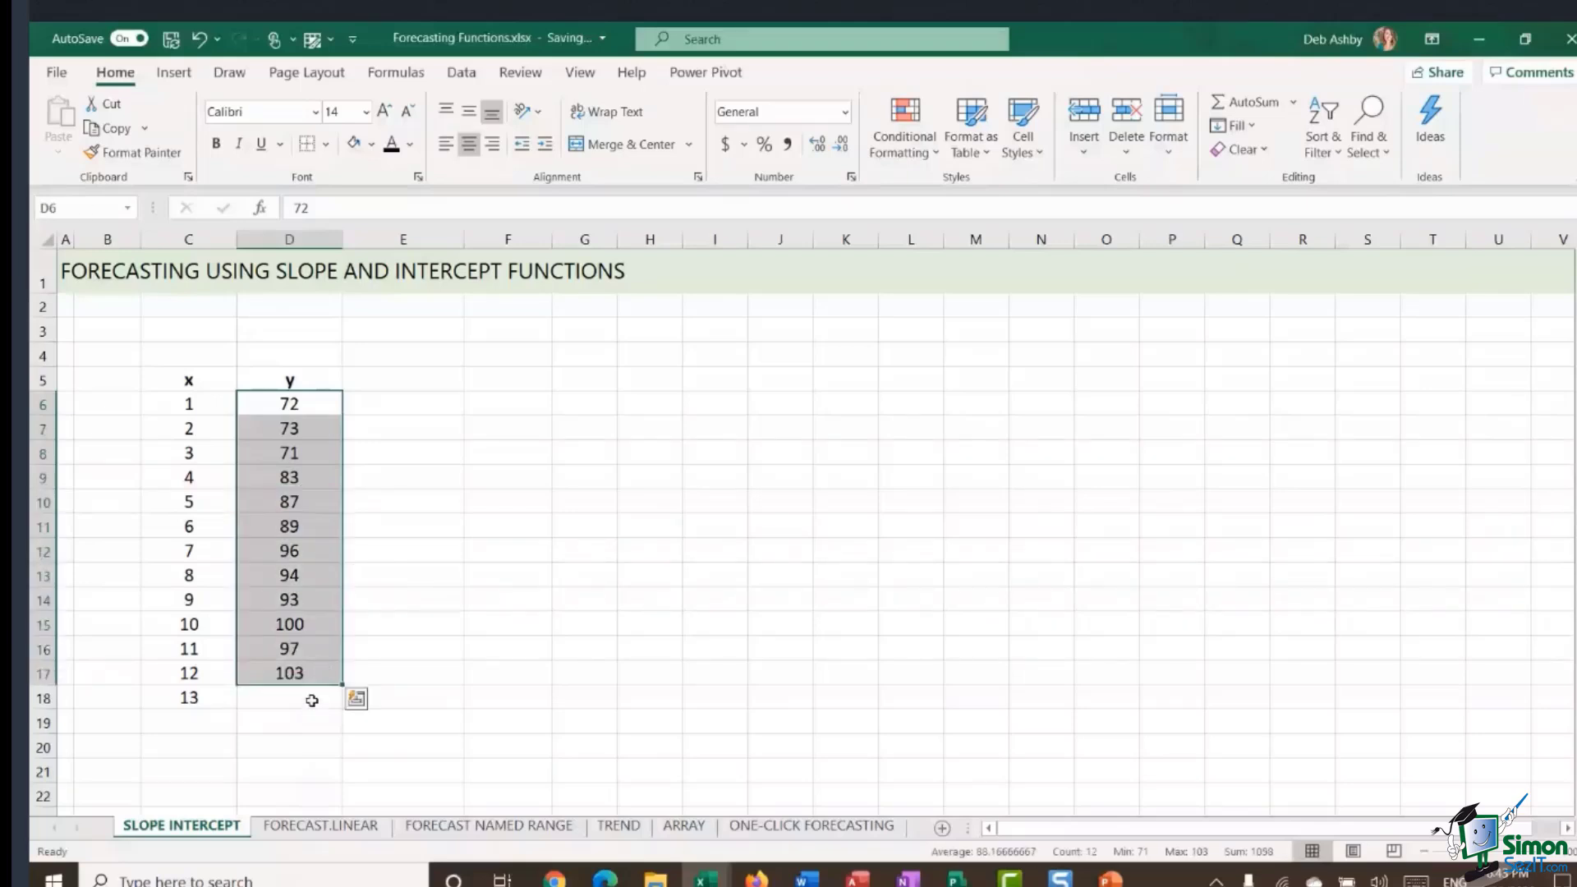
pyautogui.click(312, 702)
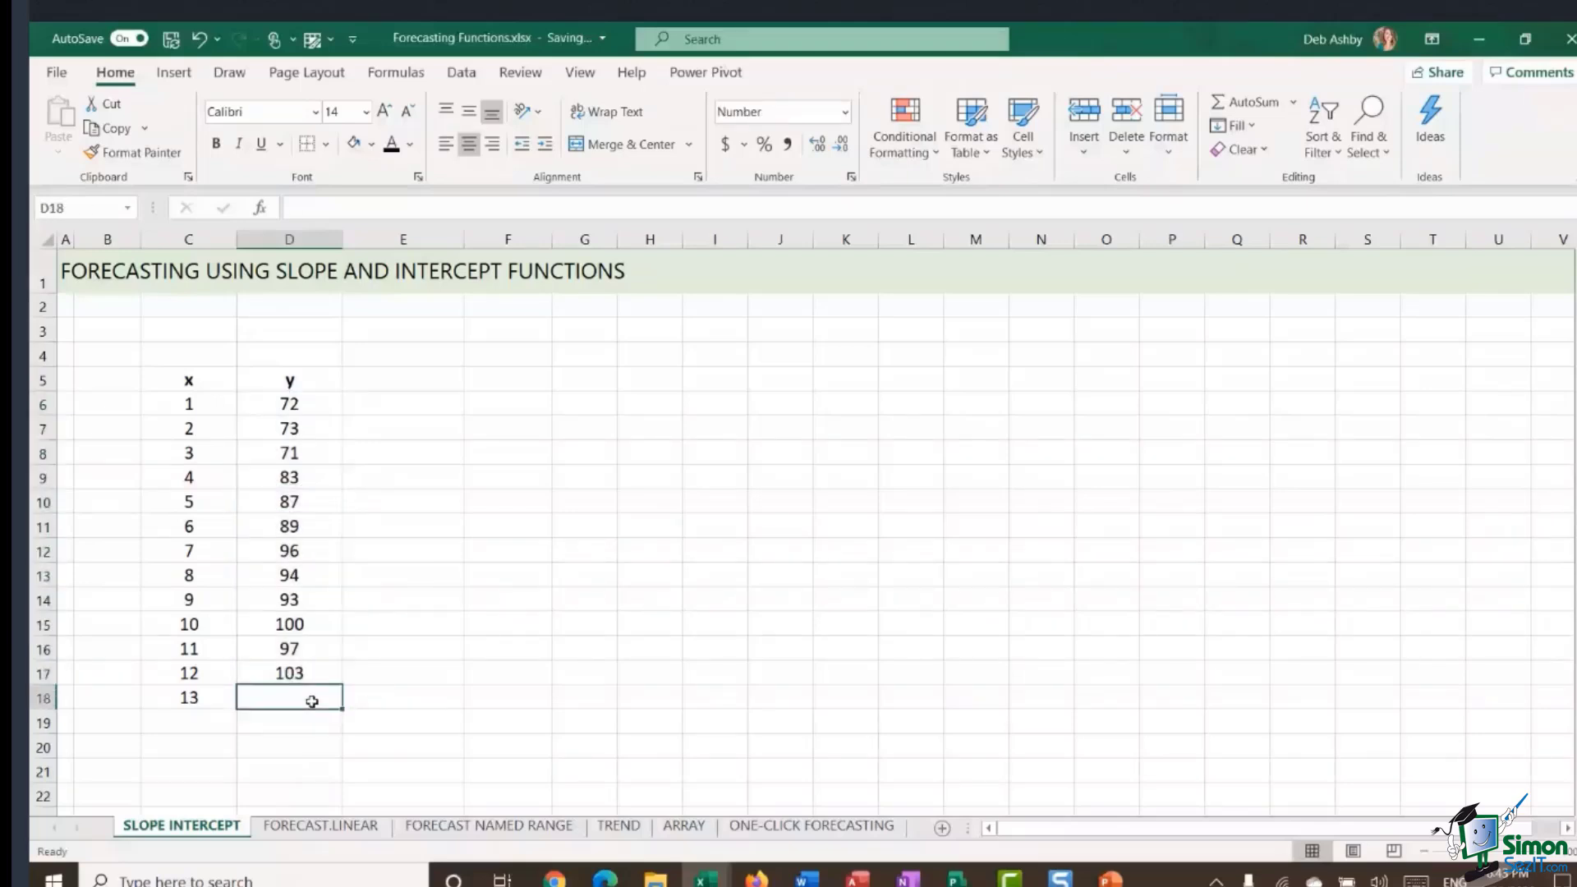
# - Write the straight-line equation y=mx+c as a text note in cell F5
pyautogui.click(482, 381)
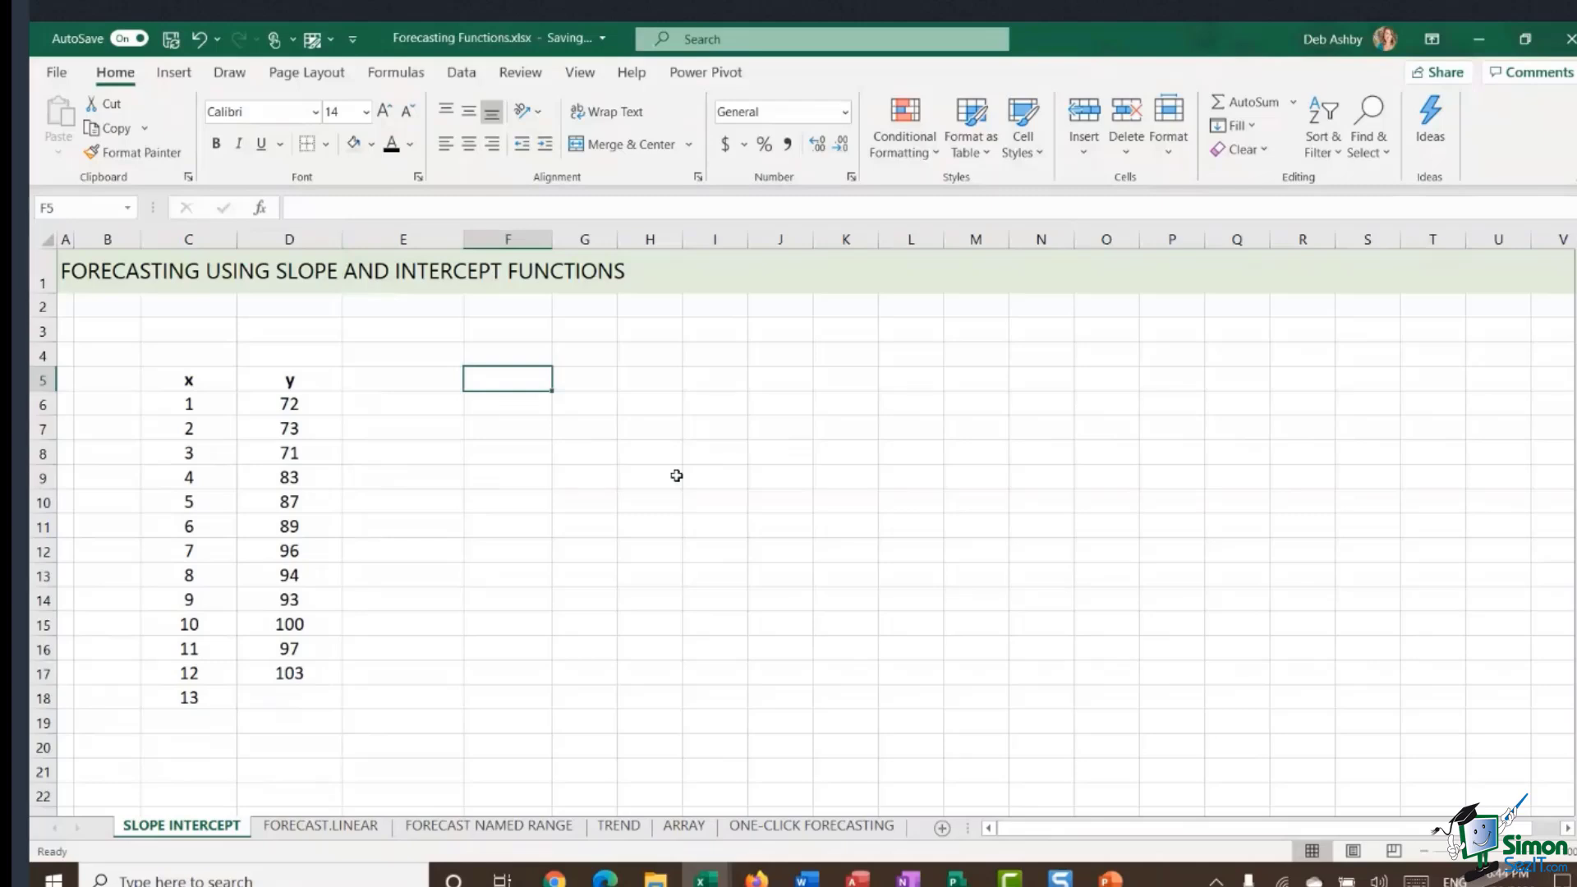
pyautogui.write('y=')
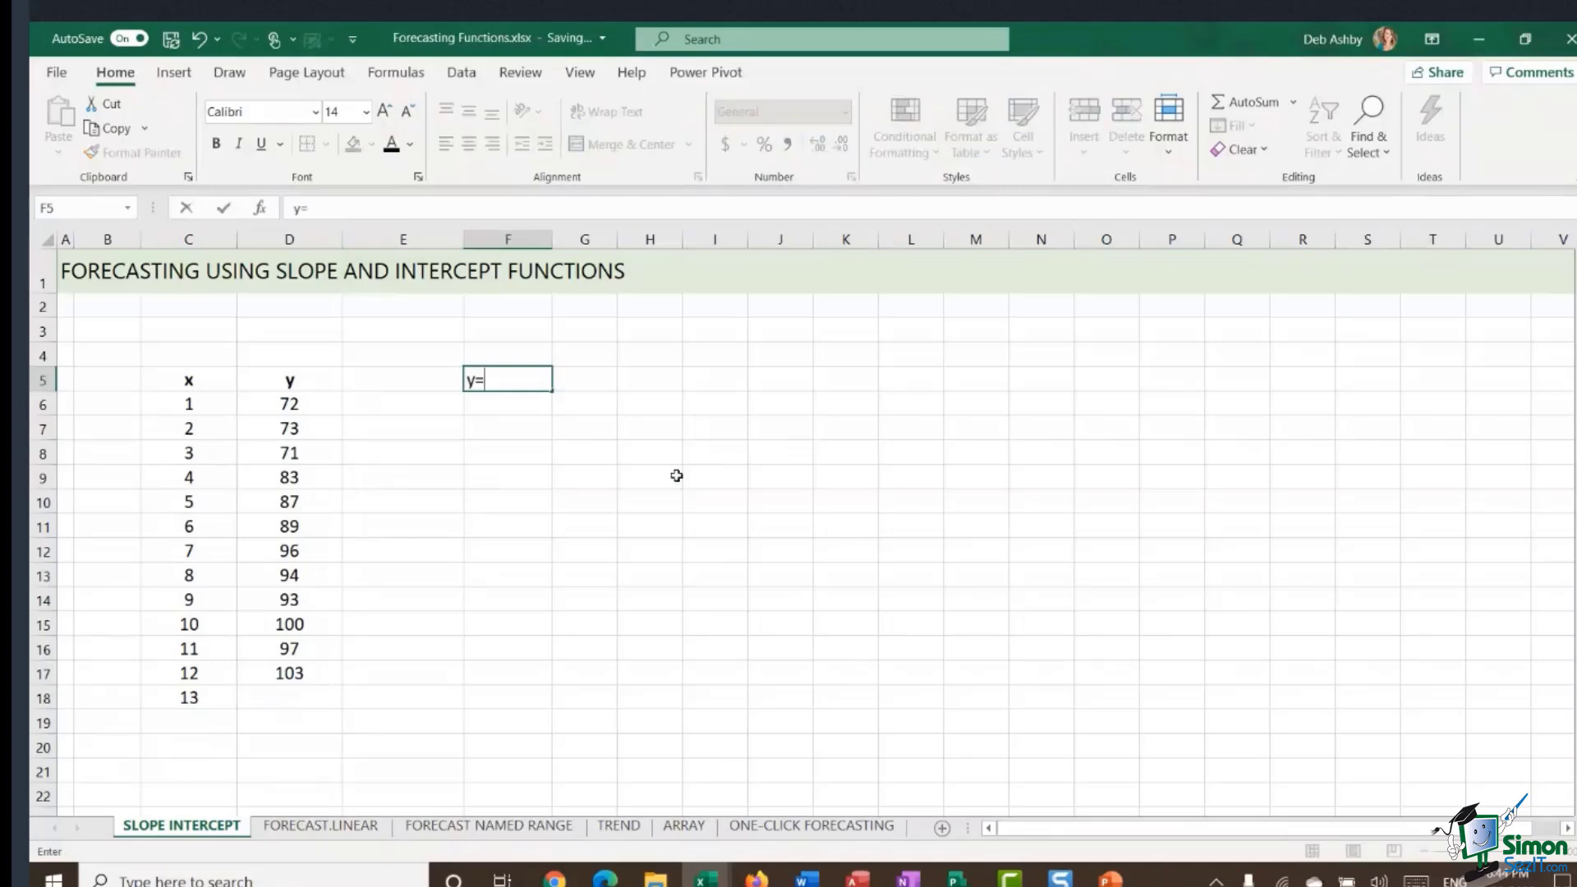
pyautogui.write('mx+c')
pyautogui.click(299, 699)
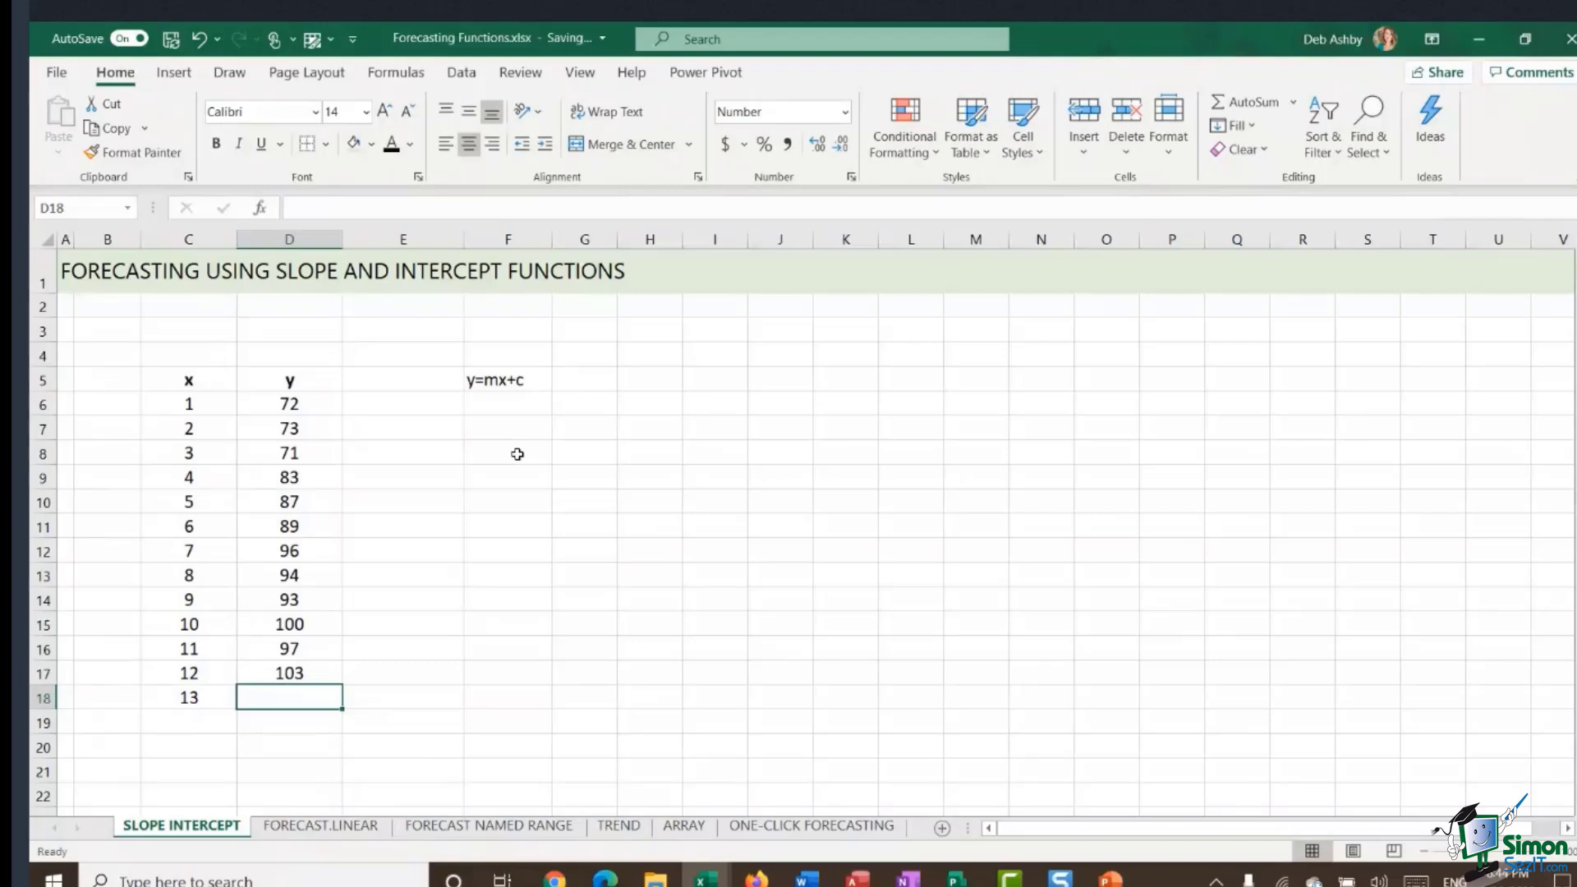
pyautogui.click(530, 379)
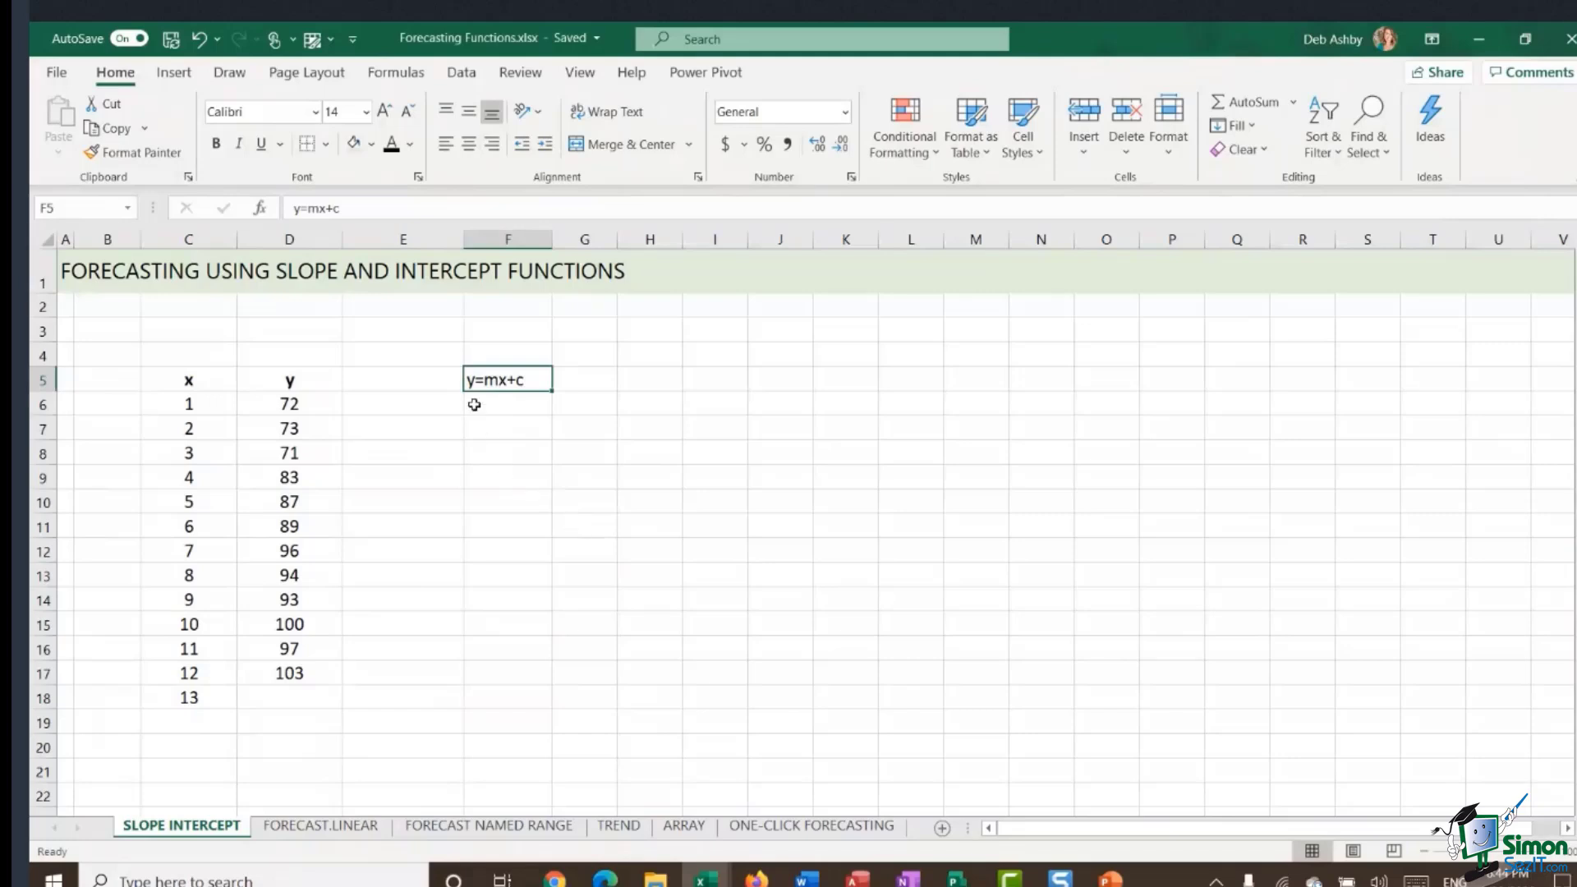
pyautogui.moveTo(302, 407); pyautogui.dragTo(324, 670)
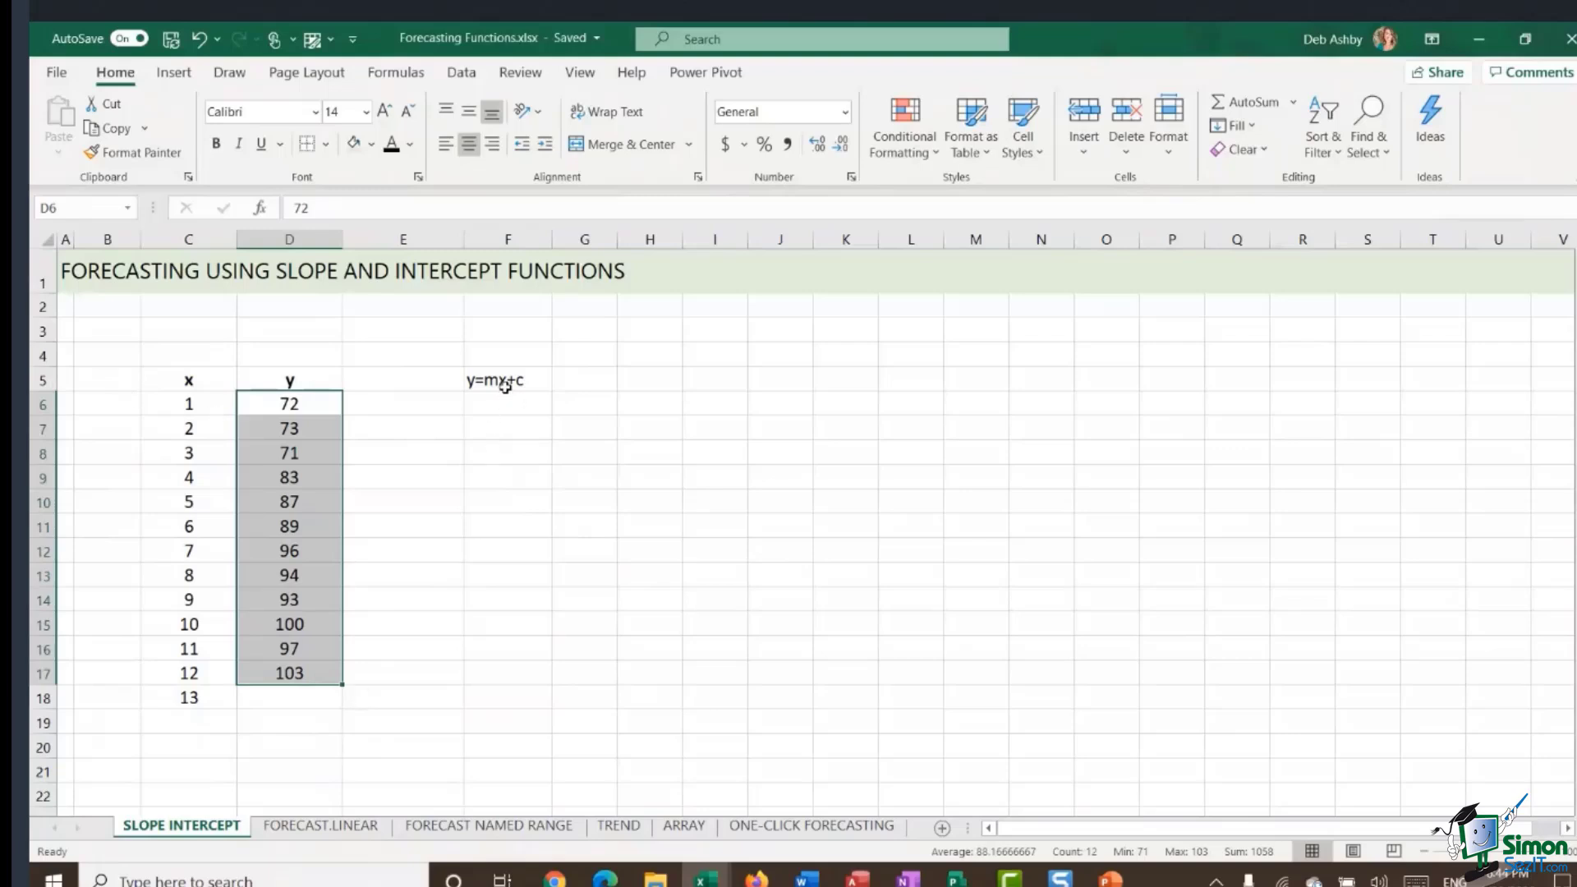
# - Label cell F7 as m and cell F8 as c below the line equation
pyautogui.click(503, 430)
pyautogui.write('m')
pyautogui.press('Return')
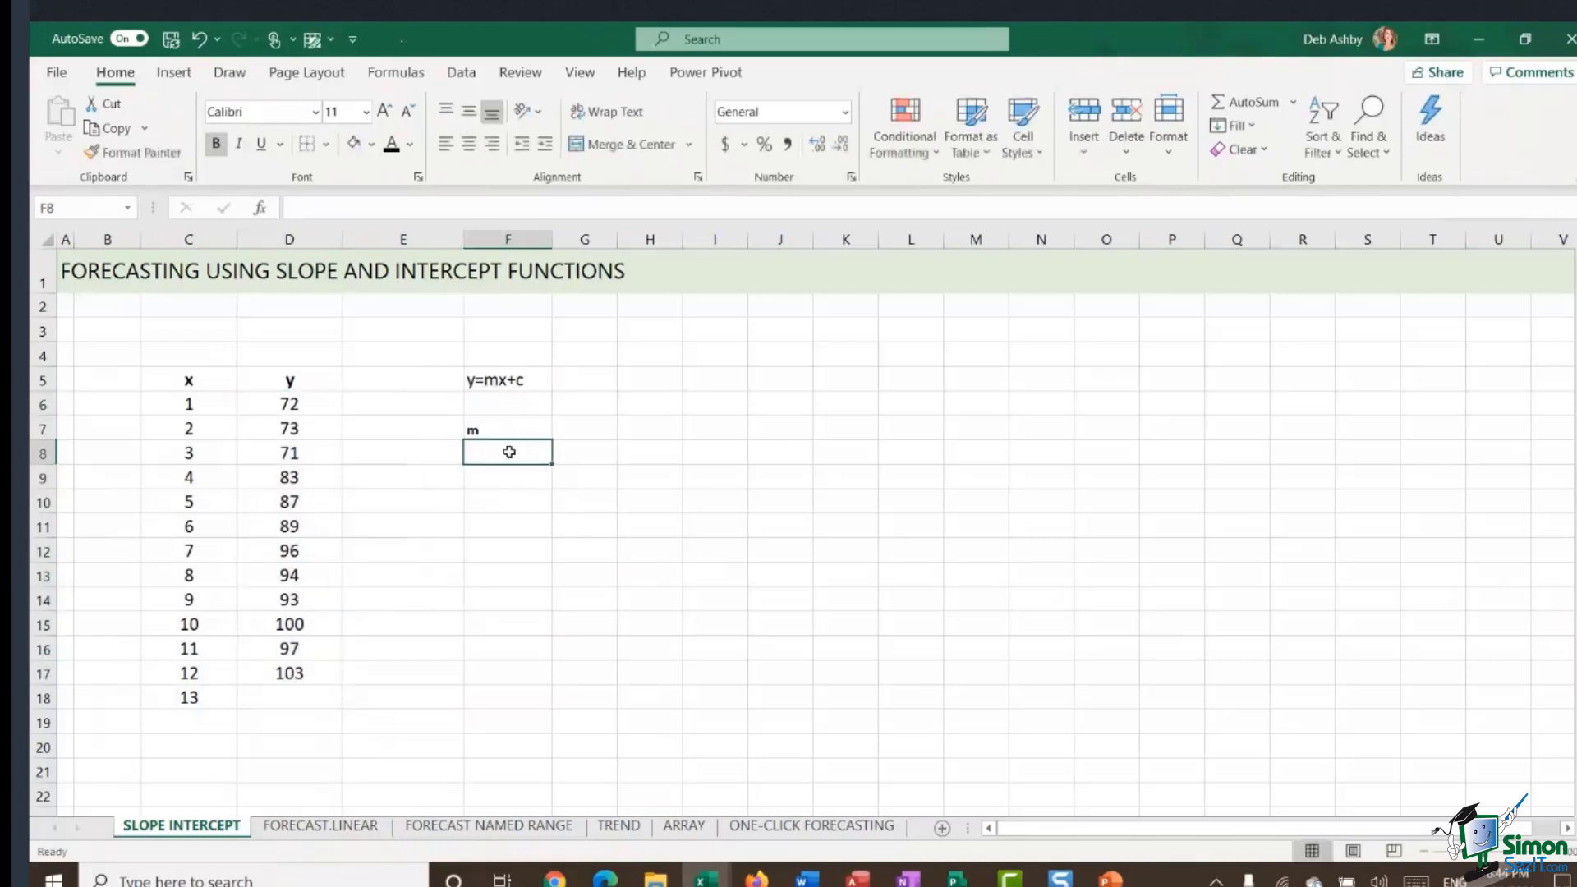
pyautogui.write('c')
pyautogui.click(673, 501)
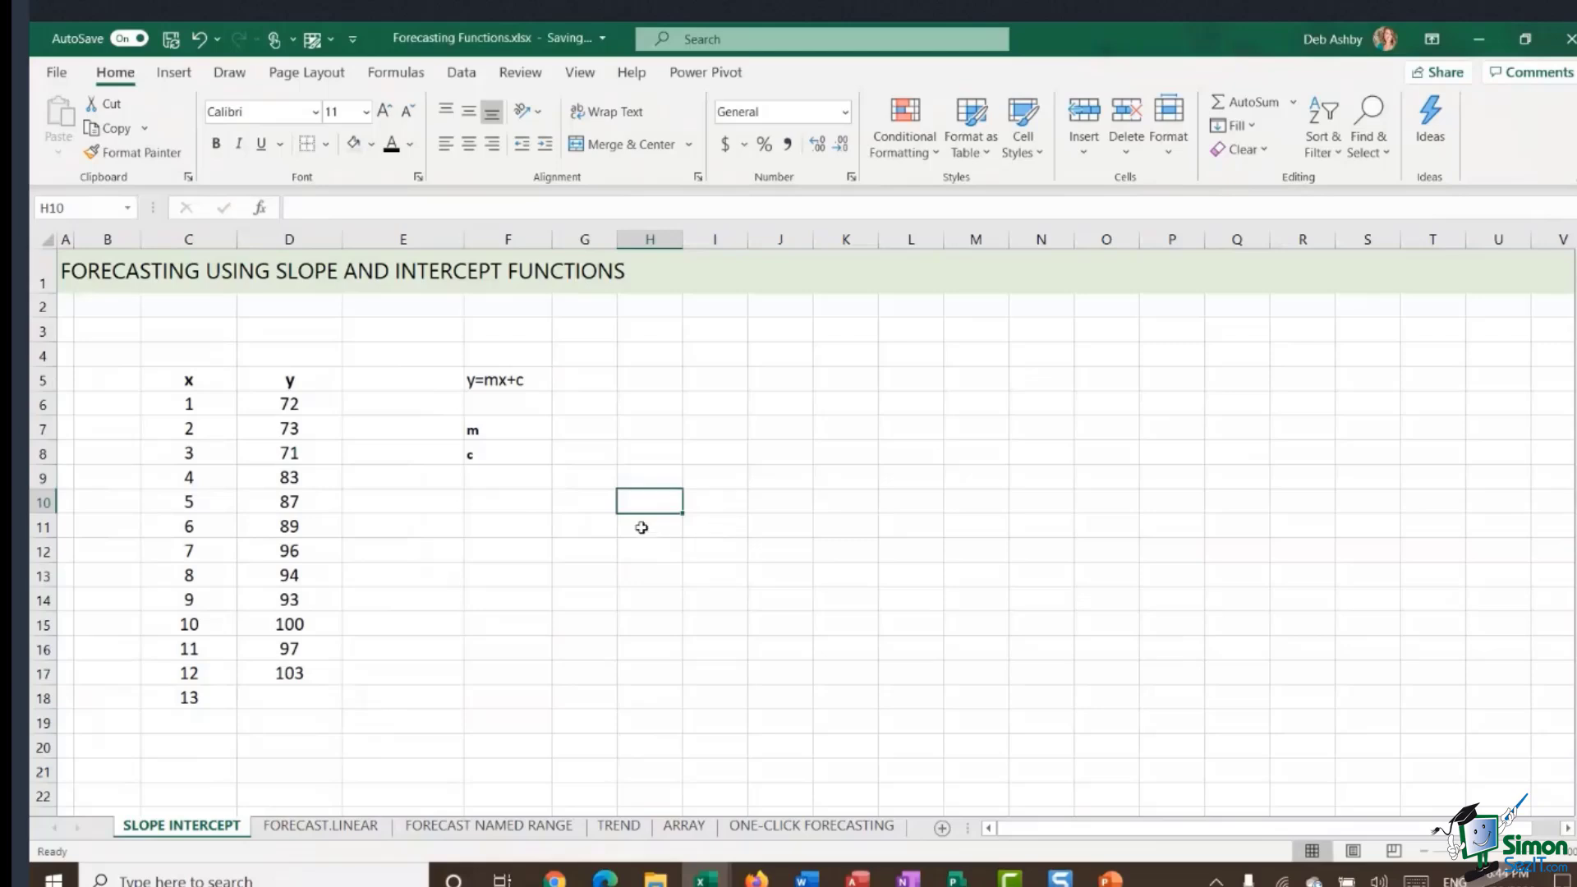
pyautogui.click(299, 697)
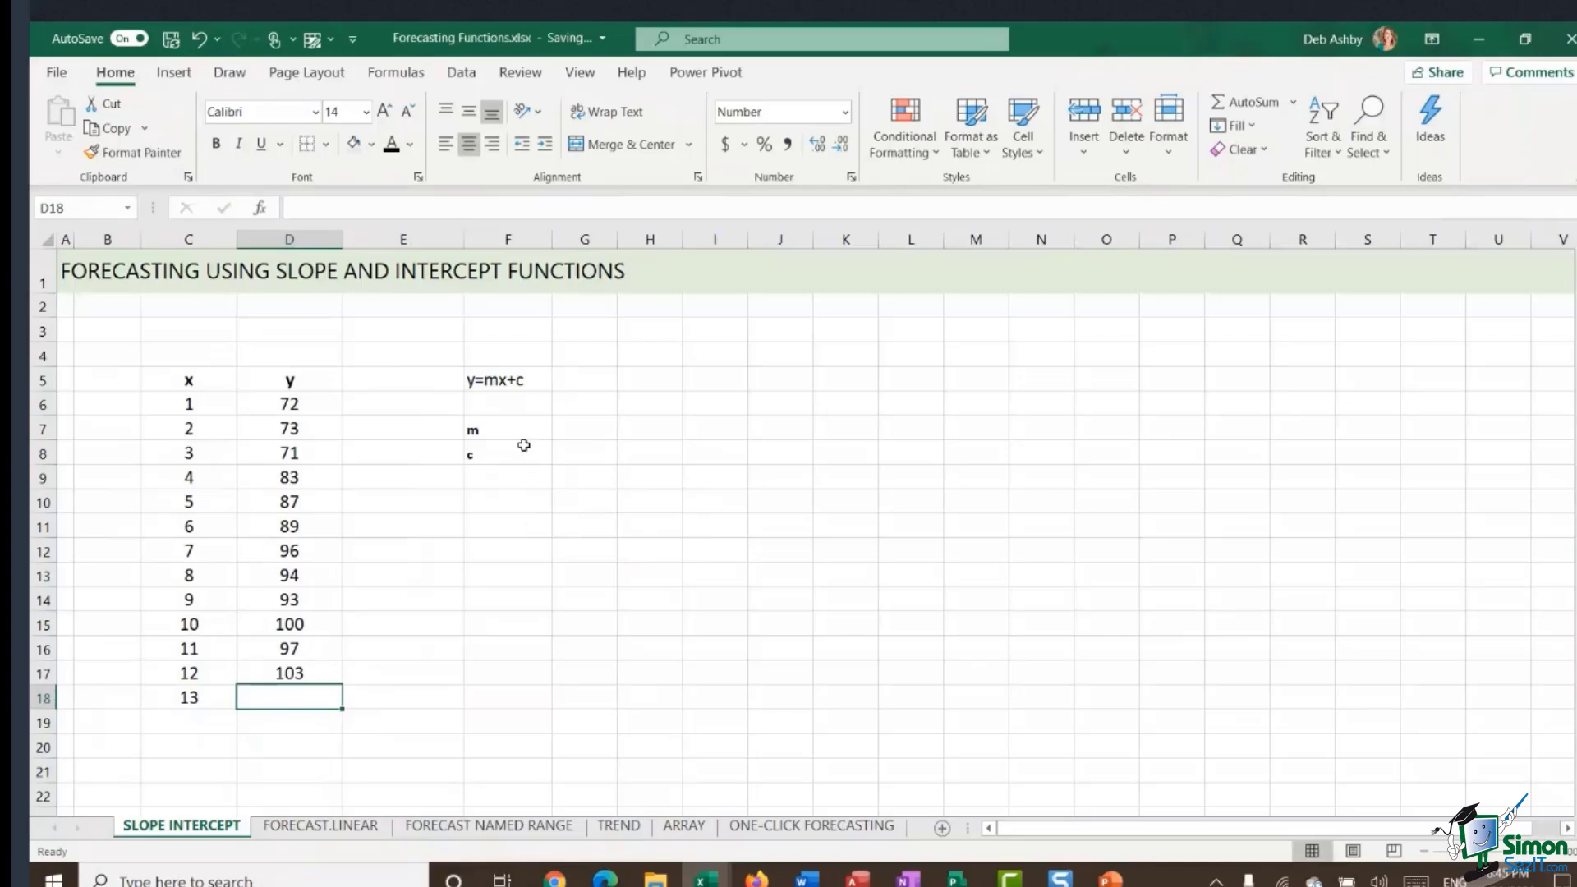
pyautogui.click(503, 431)
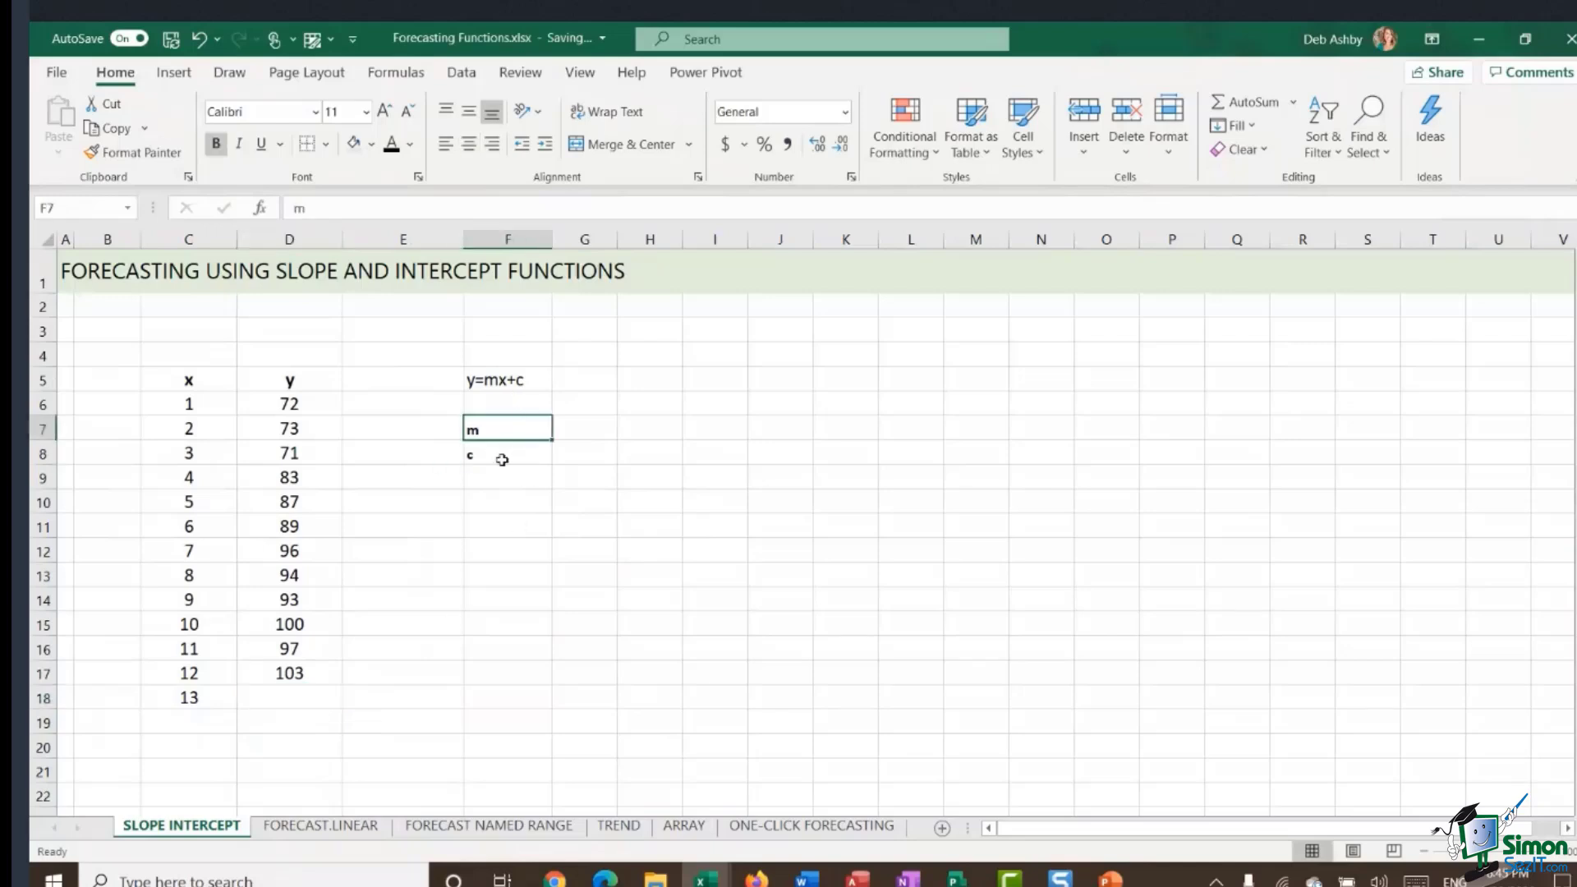
pyautogui.click(502, 458)
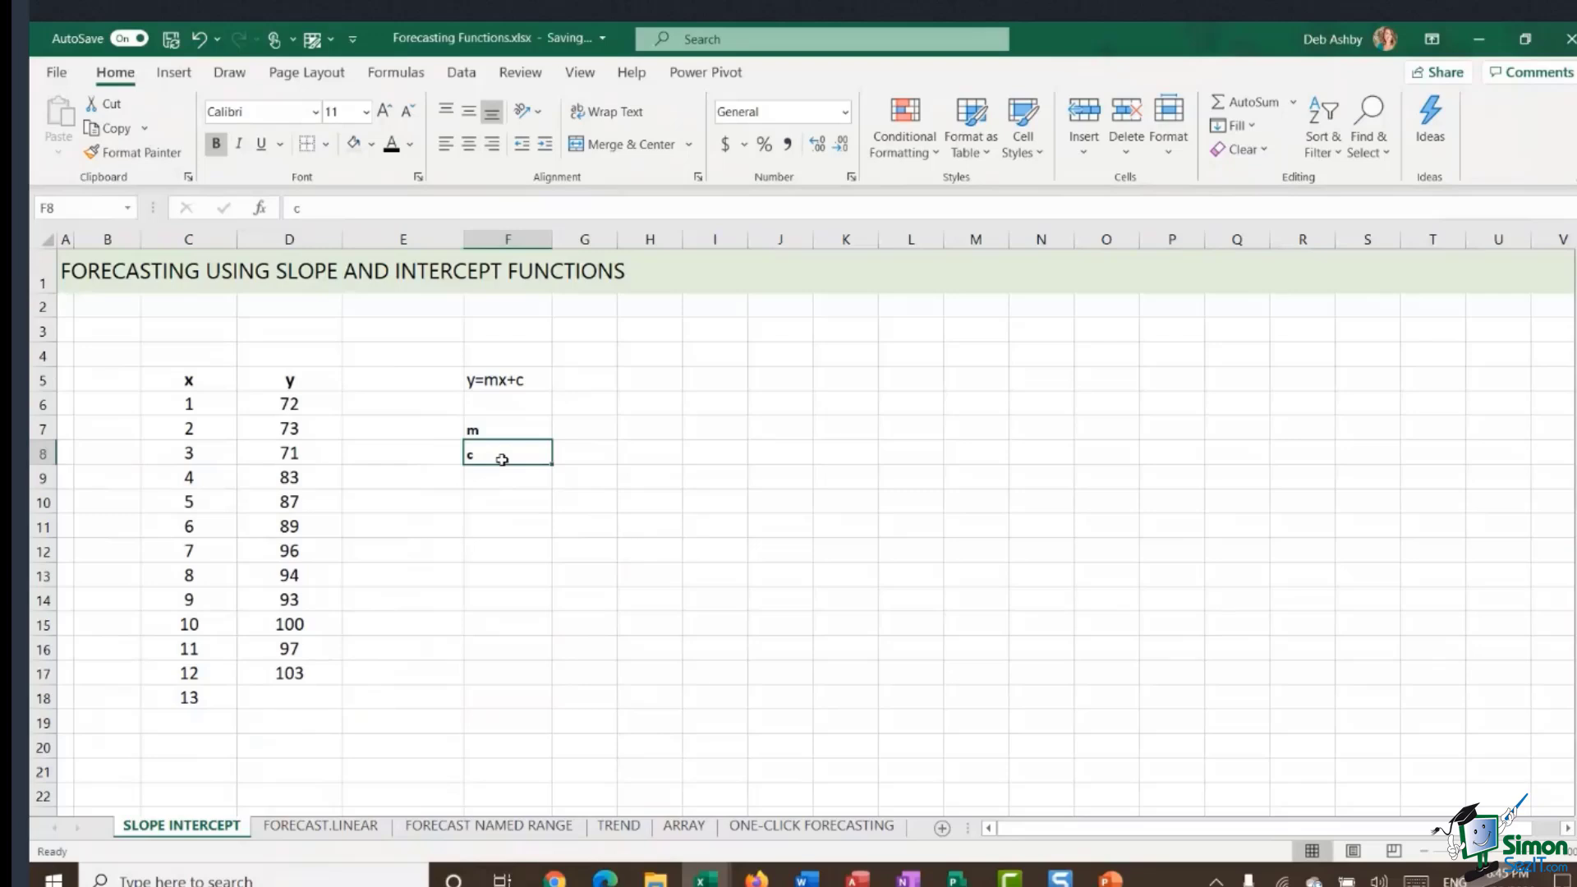
# - Calculate m in G7 with the SLOPE function, using D6:D17 as the known y values and C6:C17 as the known x values
pyautogui.click(588, 431)
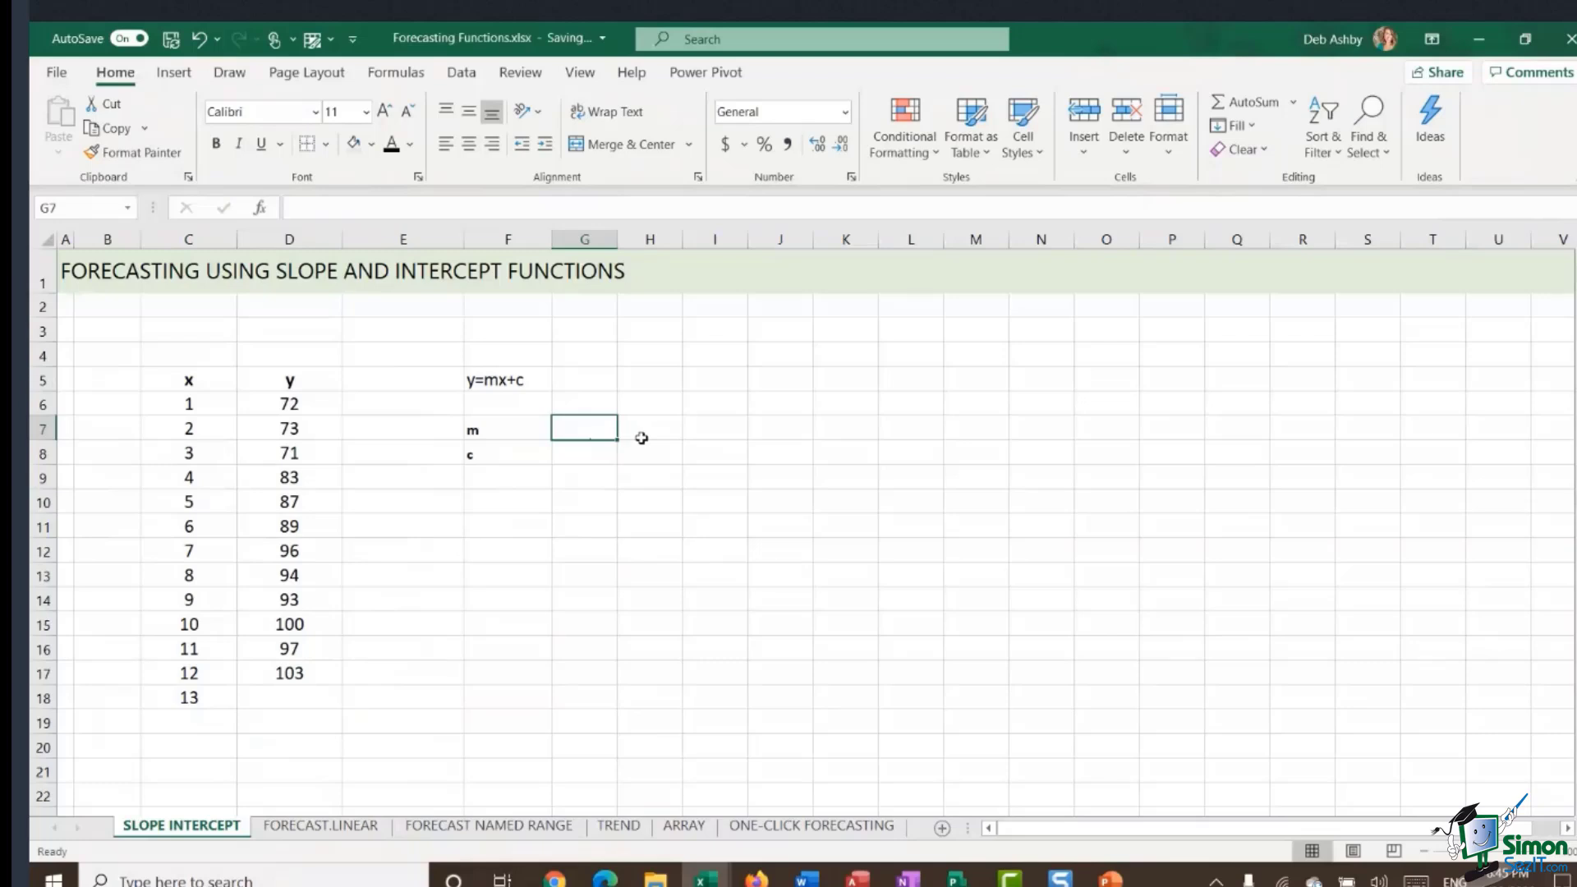
pyautogui.write('=SL')
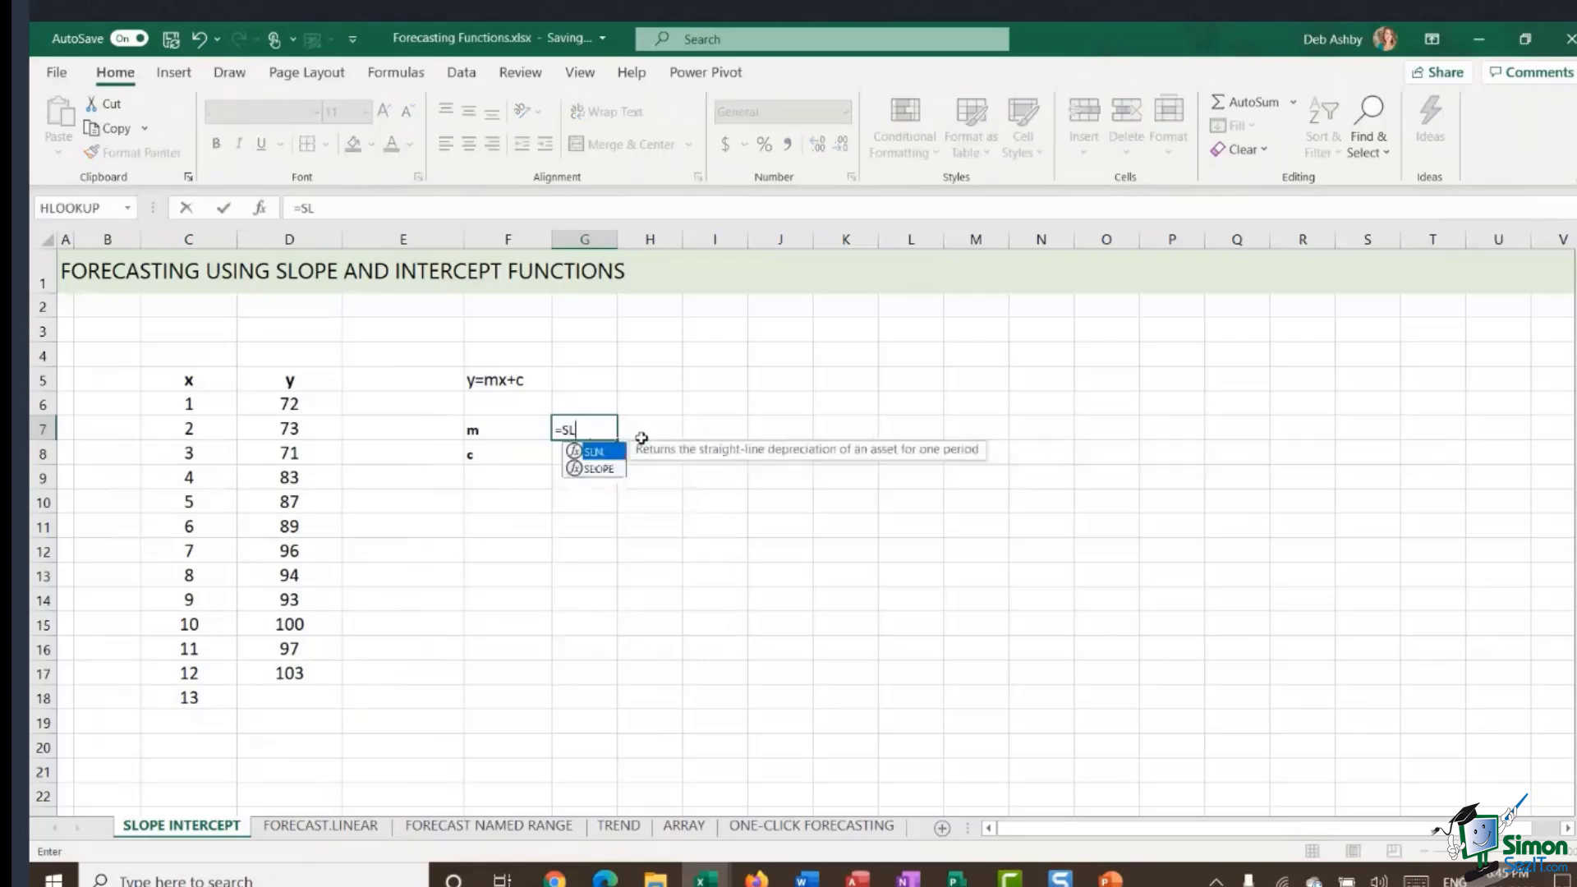
pyautogui.write('OPE(')
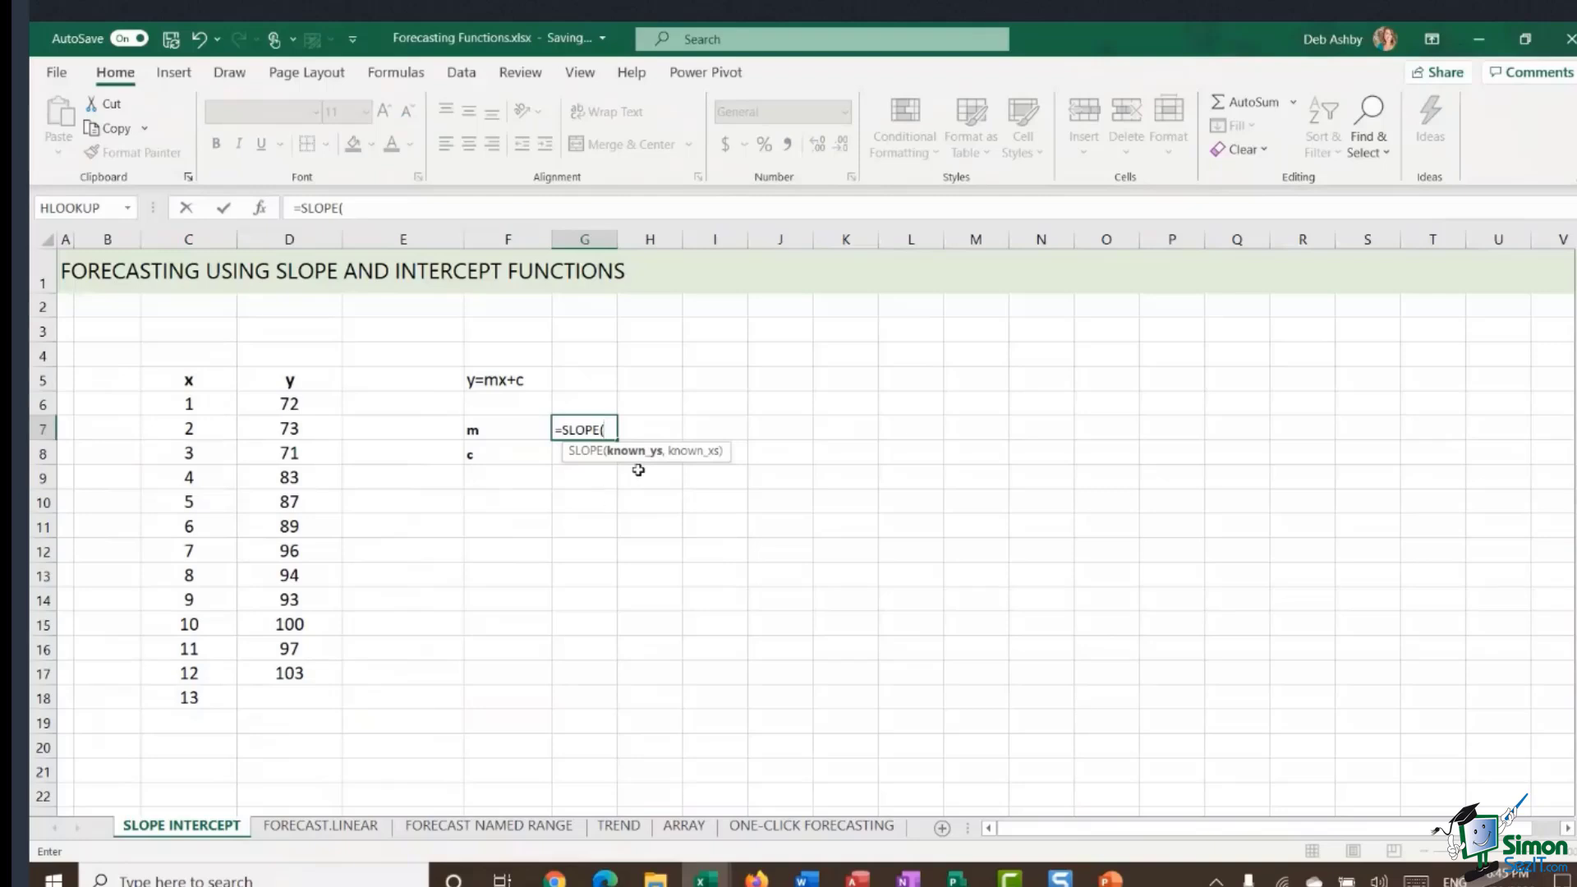
pyautogui.moveTo(282, 406); pyautogui.dragTo(291, 668)
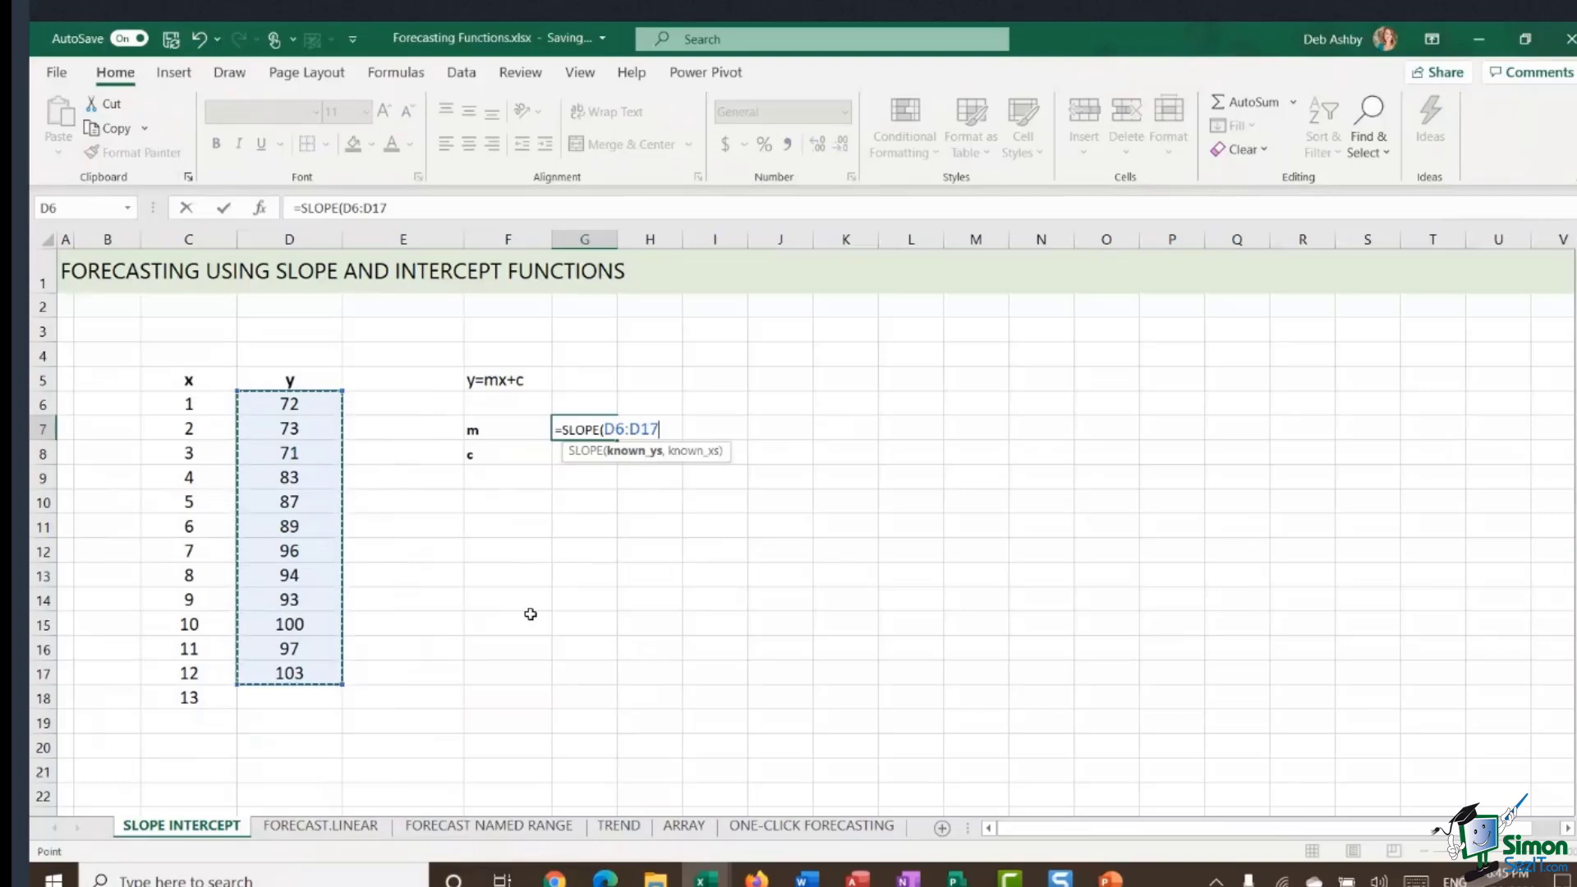
pyautogui.write(',')
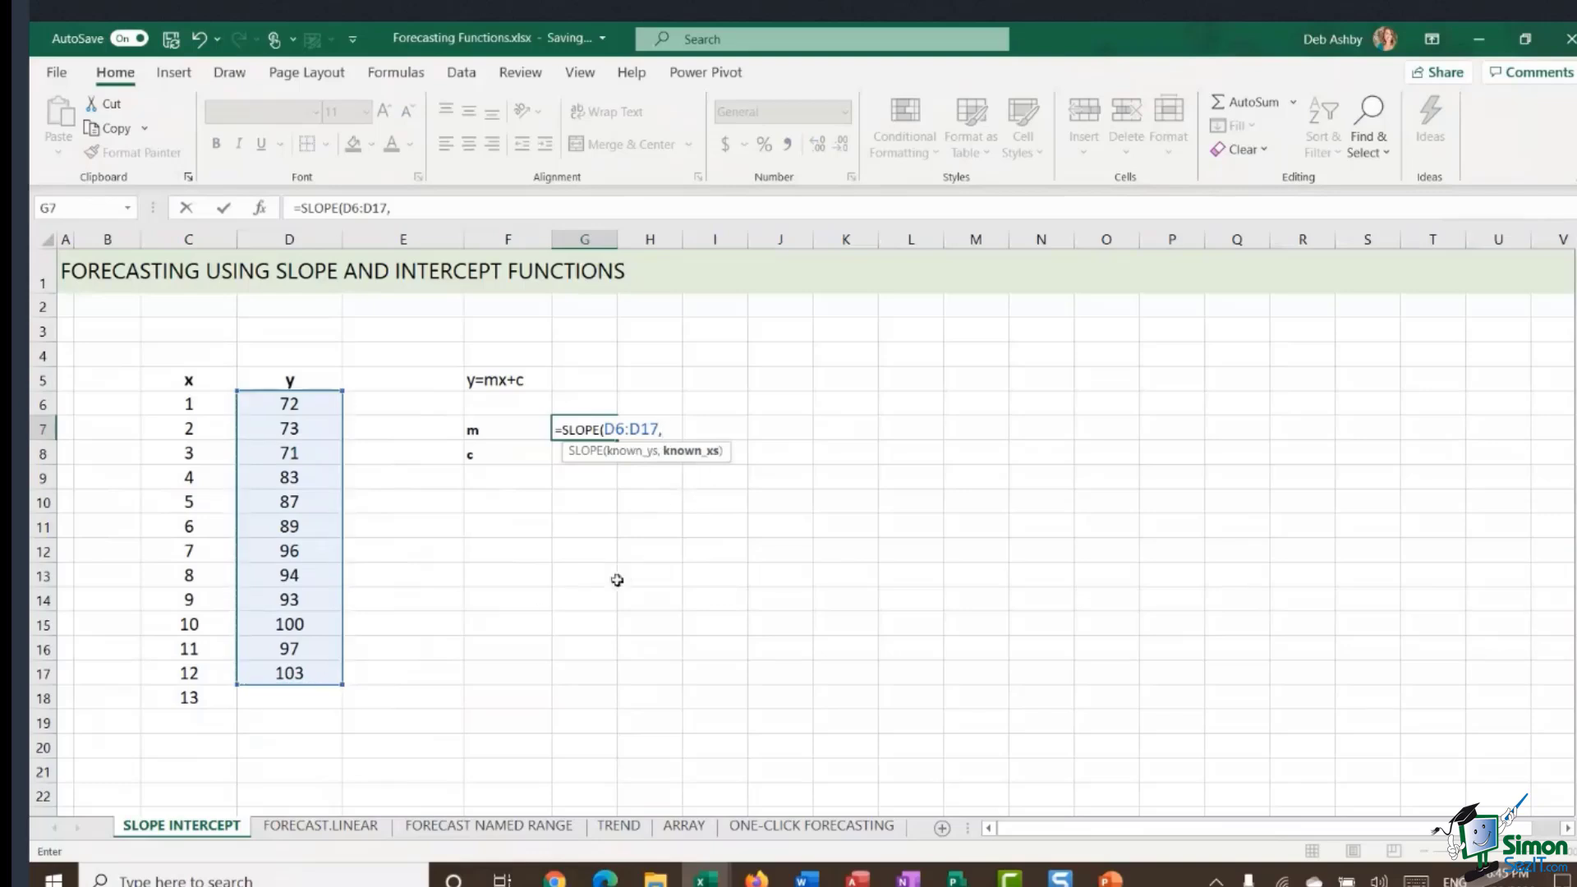
pyautogui.click(194, 405)
pyautogui.moveTo(194, 418); pyautogui.dragTo(188, 672)
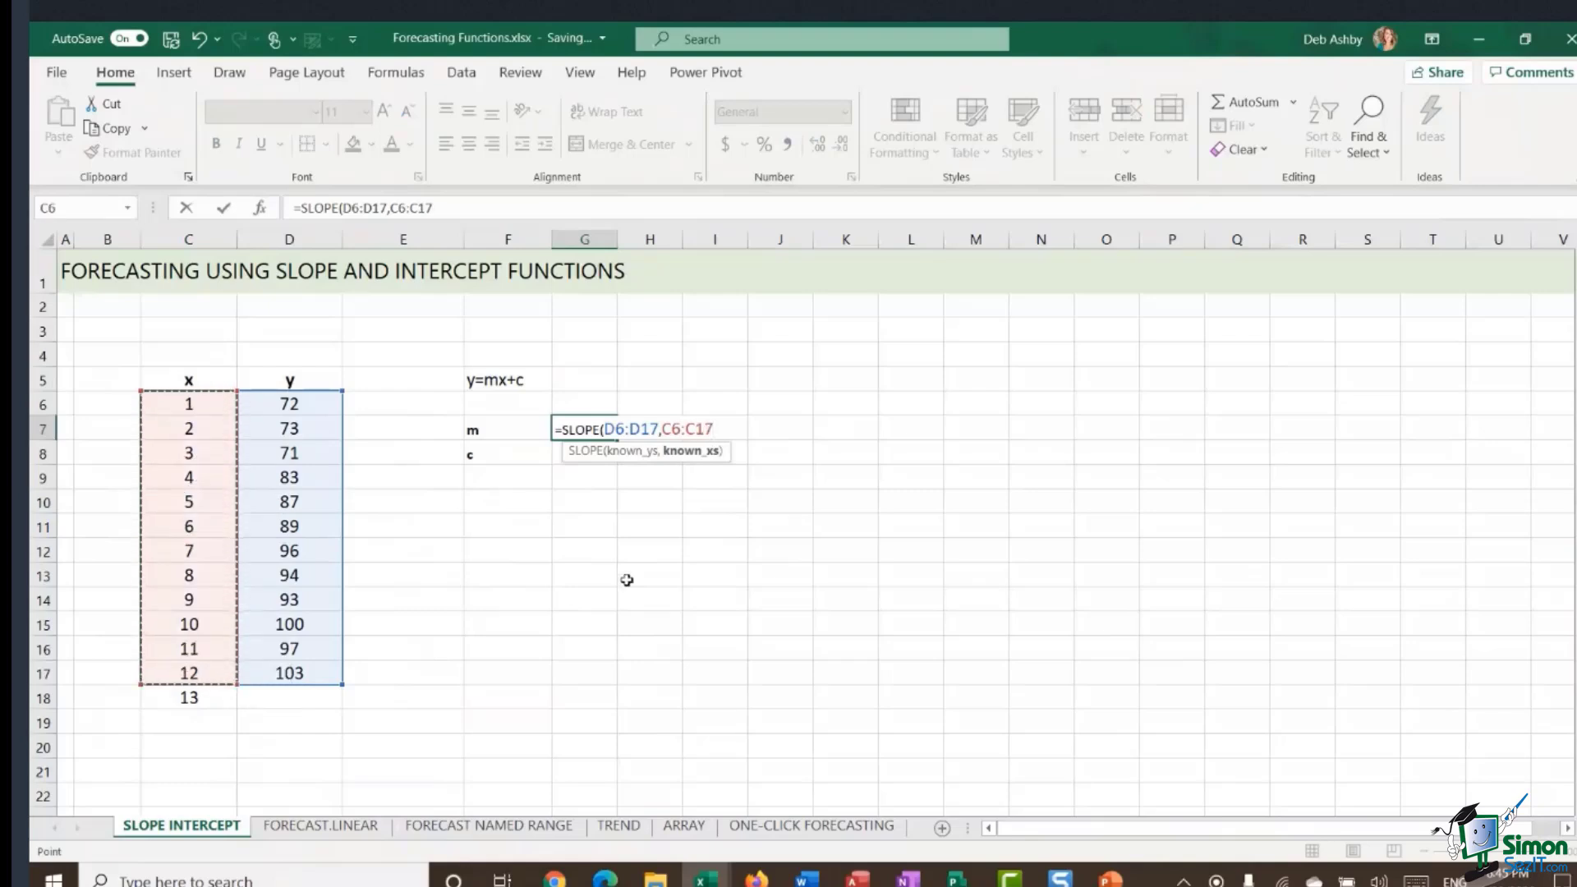
pyautogui.write(')')
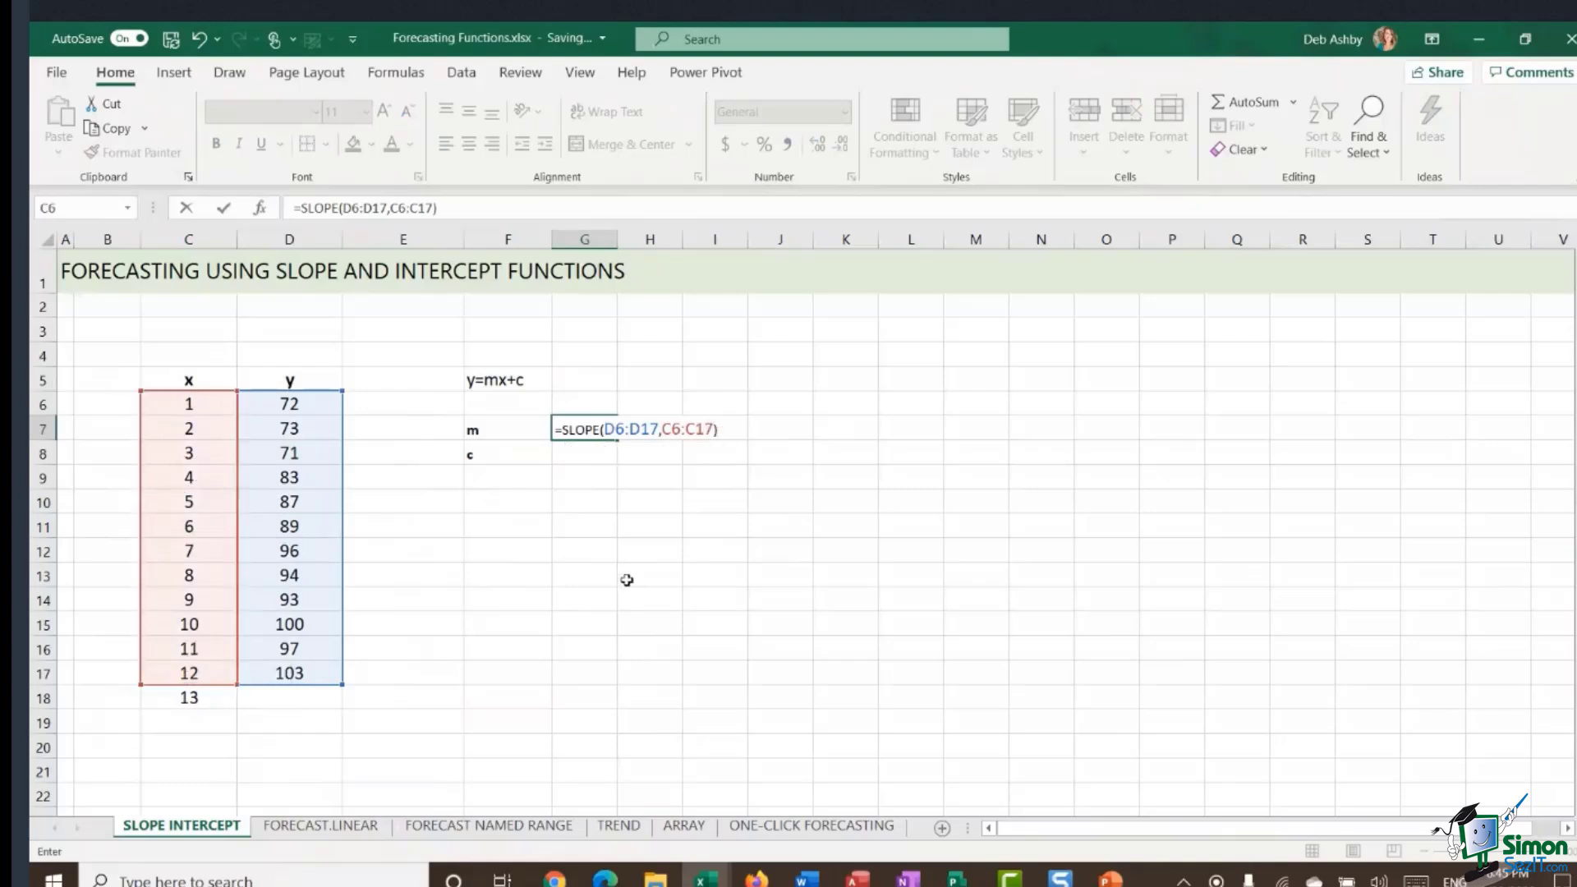
pyautogui.press('Return')
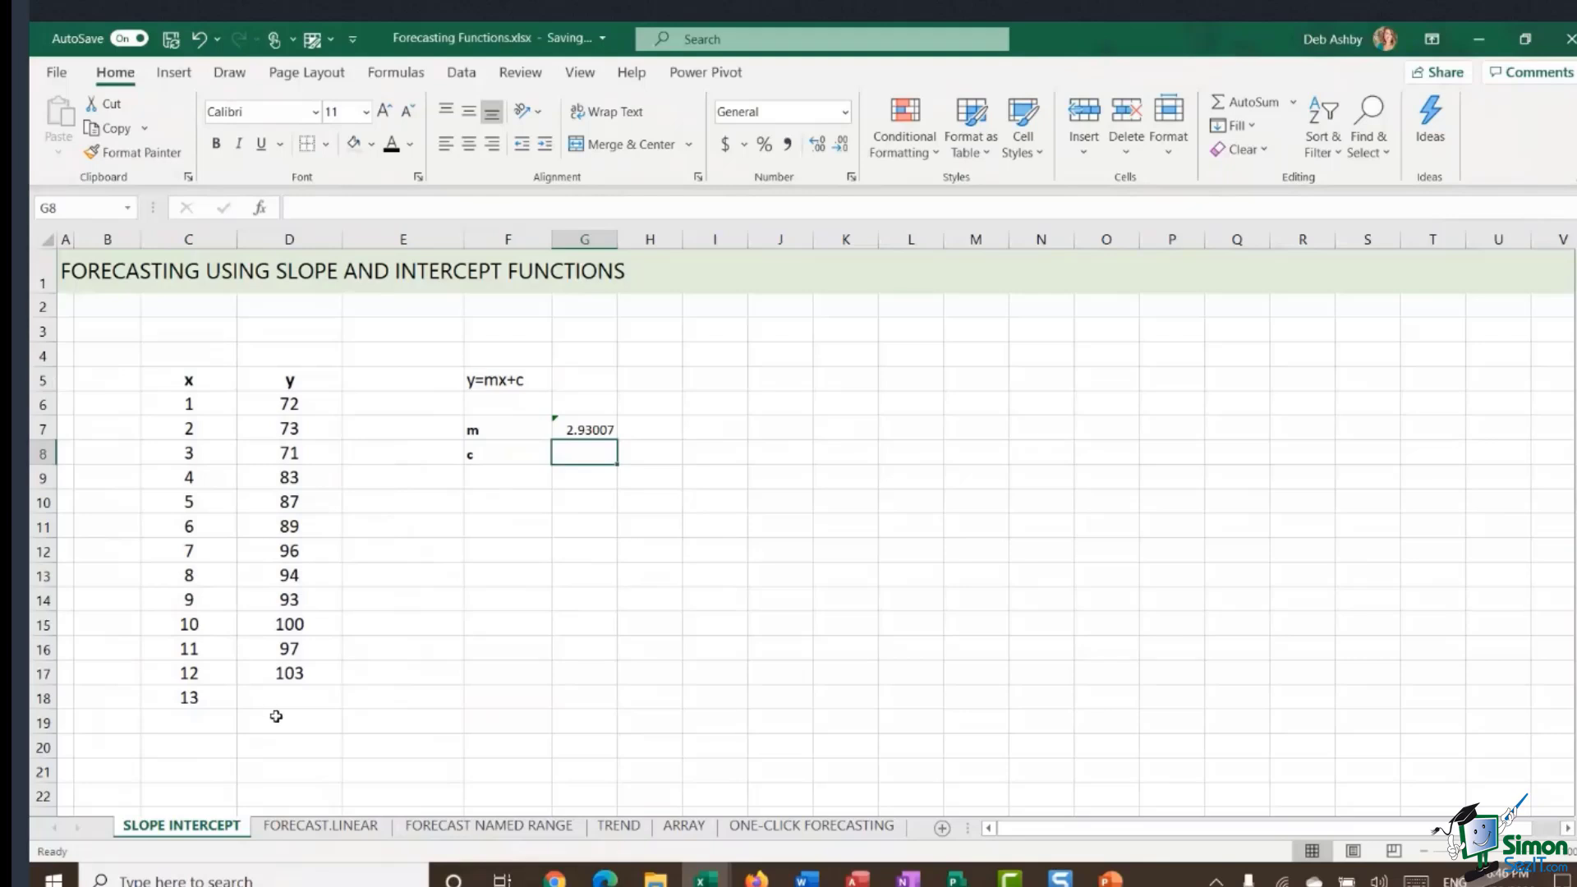
# - Calculate c in G8 with the INTERCEPT function, using D6:D17 as the known y values and C6:C17 as the known x values
pyautogui.click(284, 697)
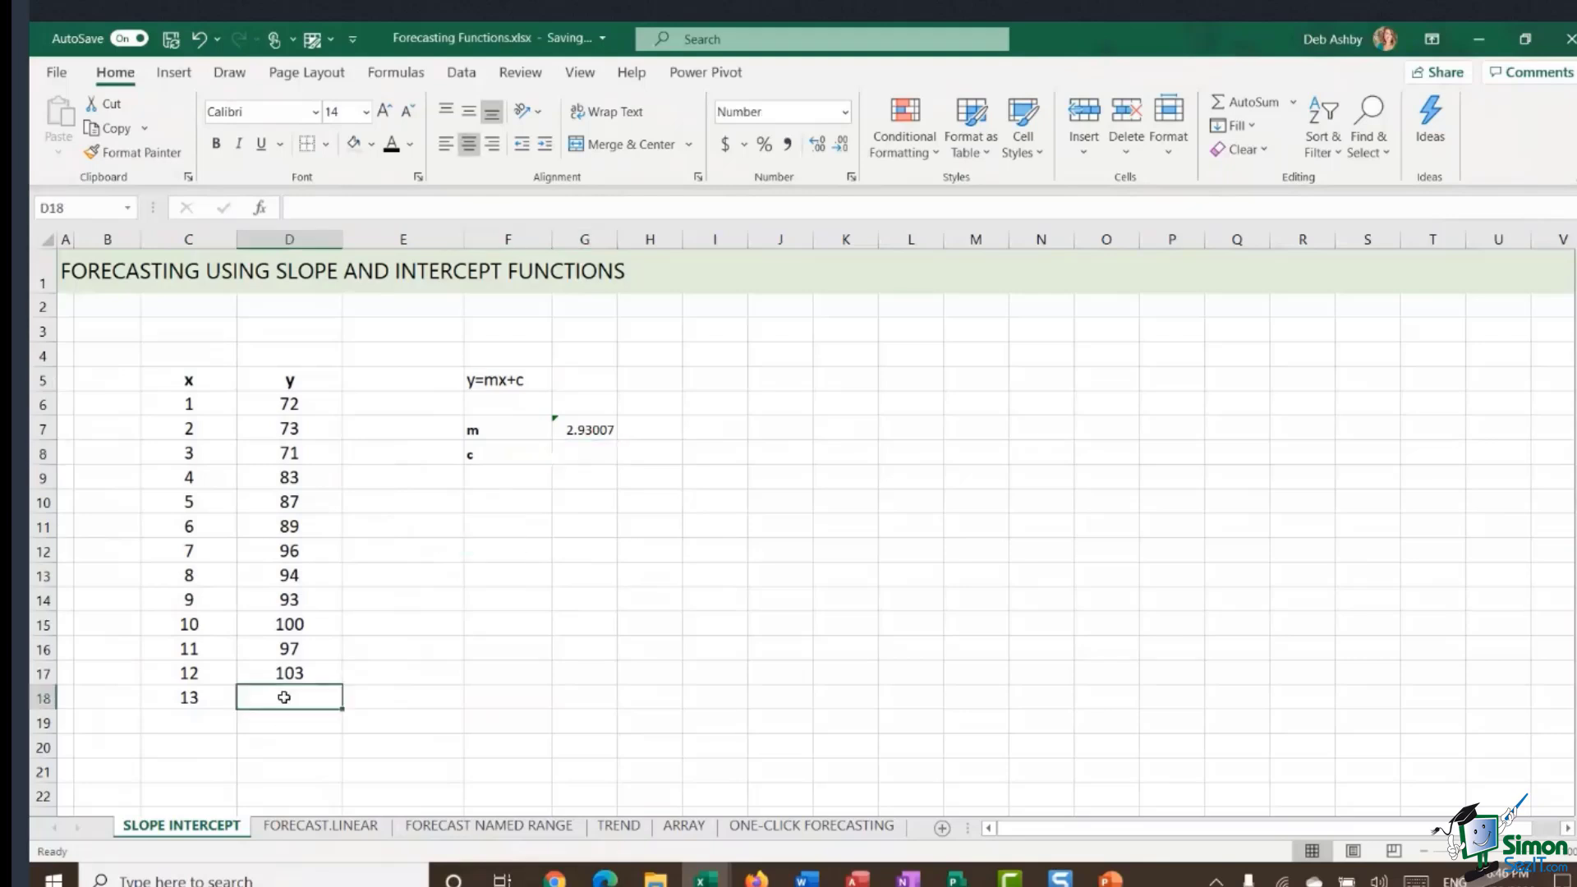
pyautogui.click(579, 454)
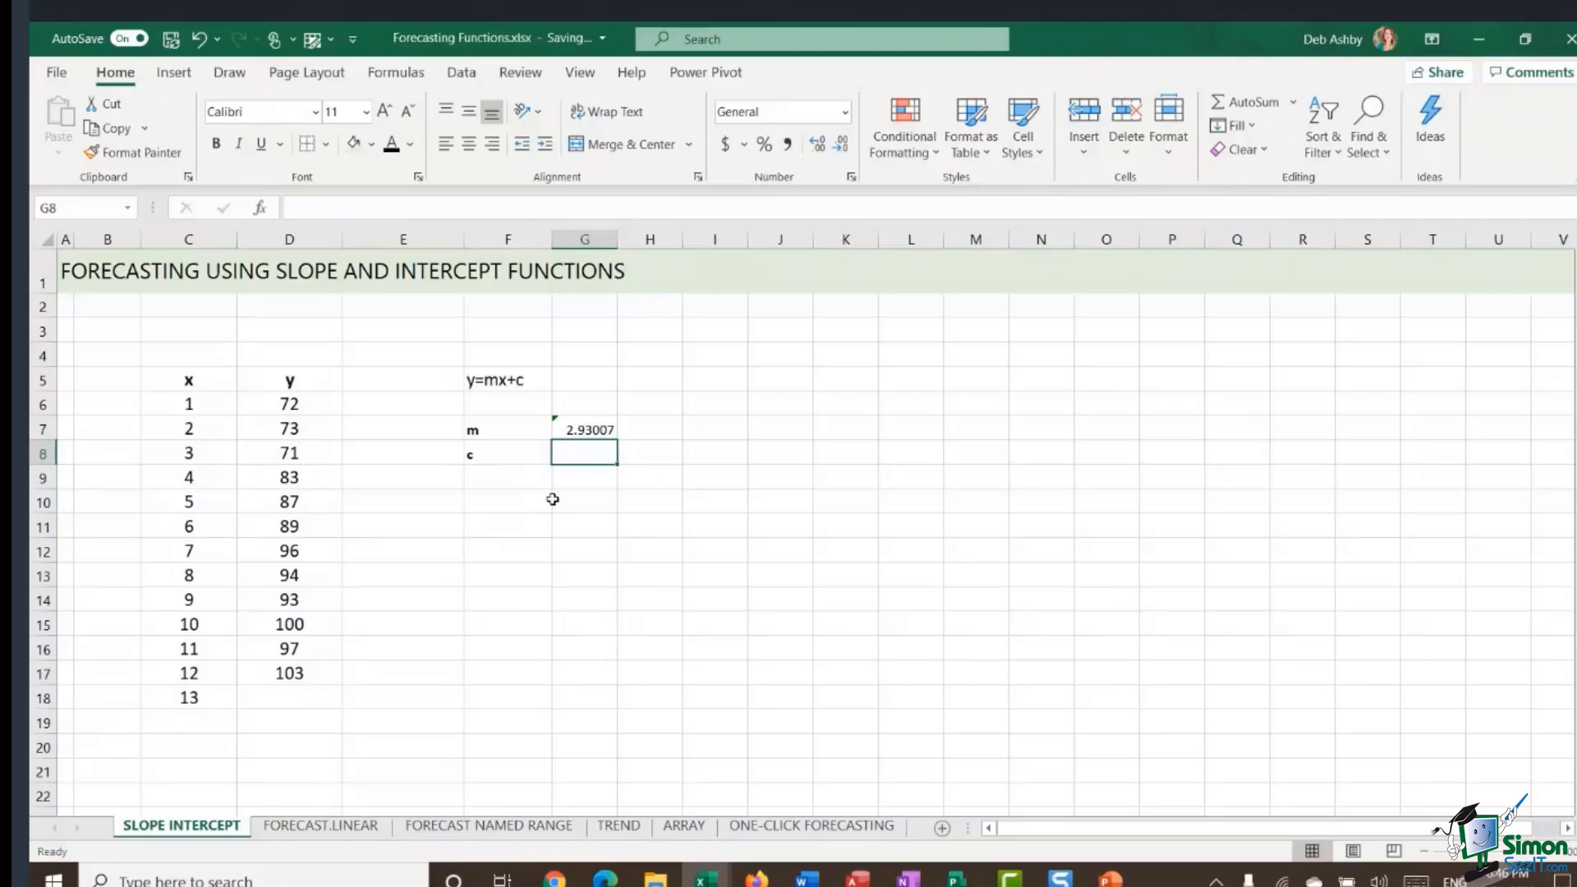
pyautogui.write('=IN')
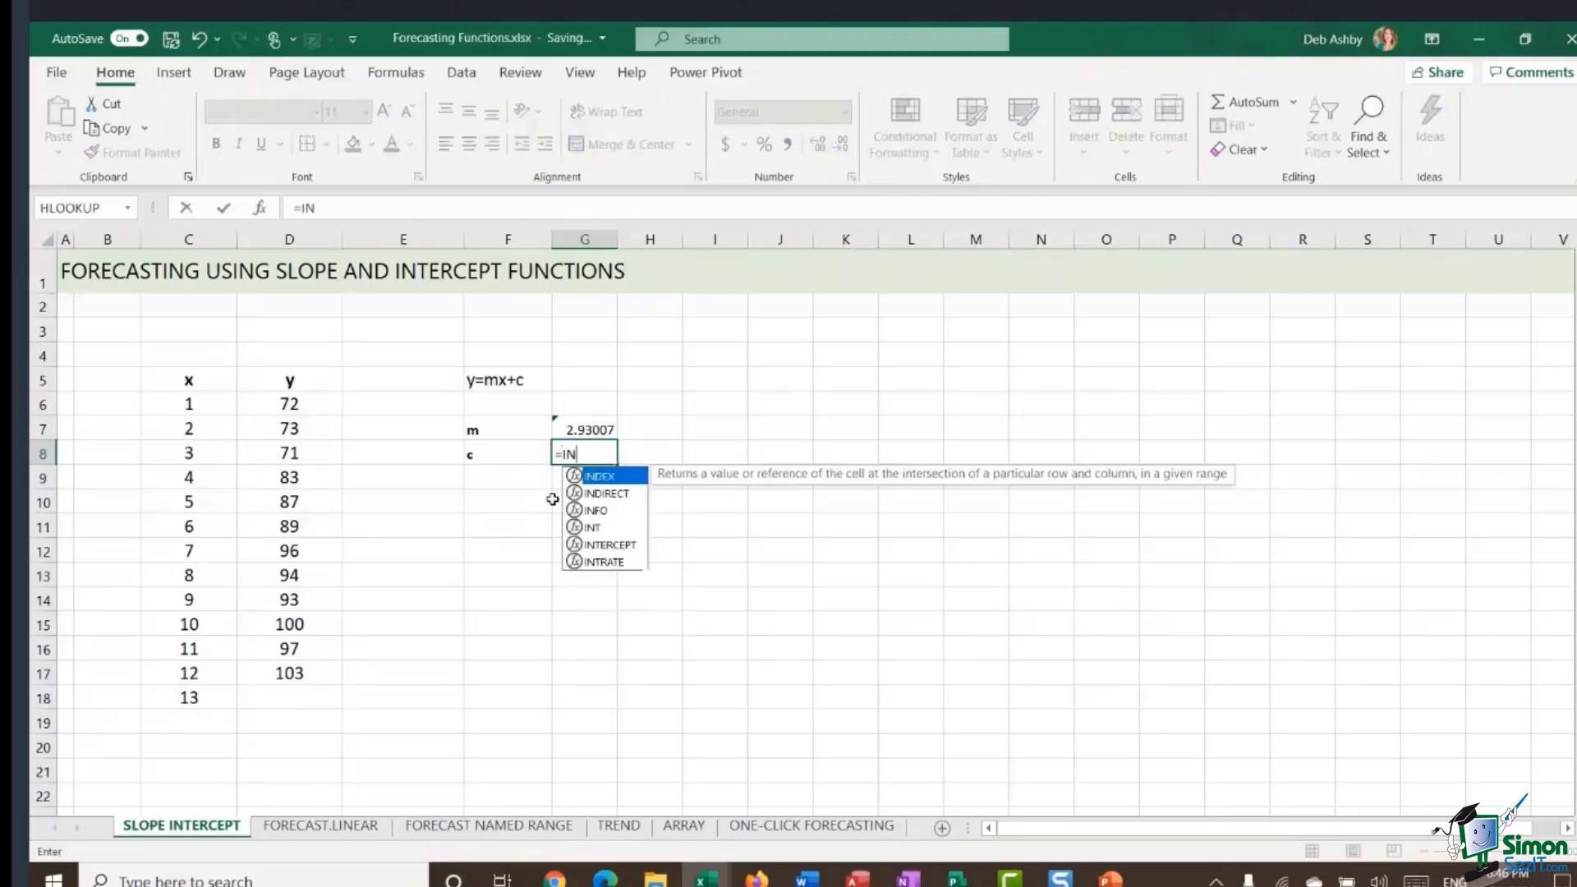
pyautogui.write('TERCEPT')
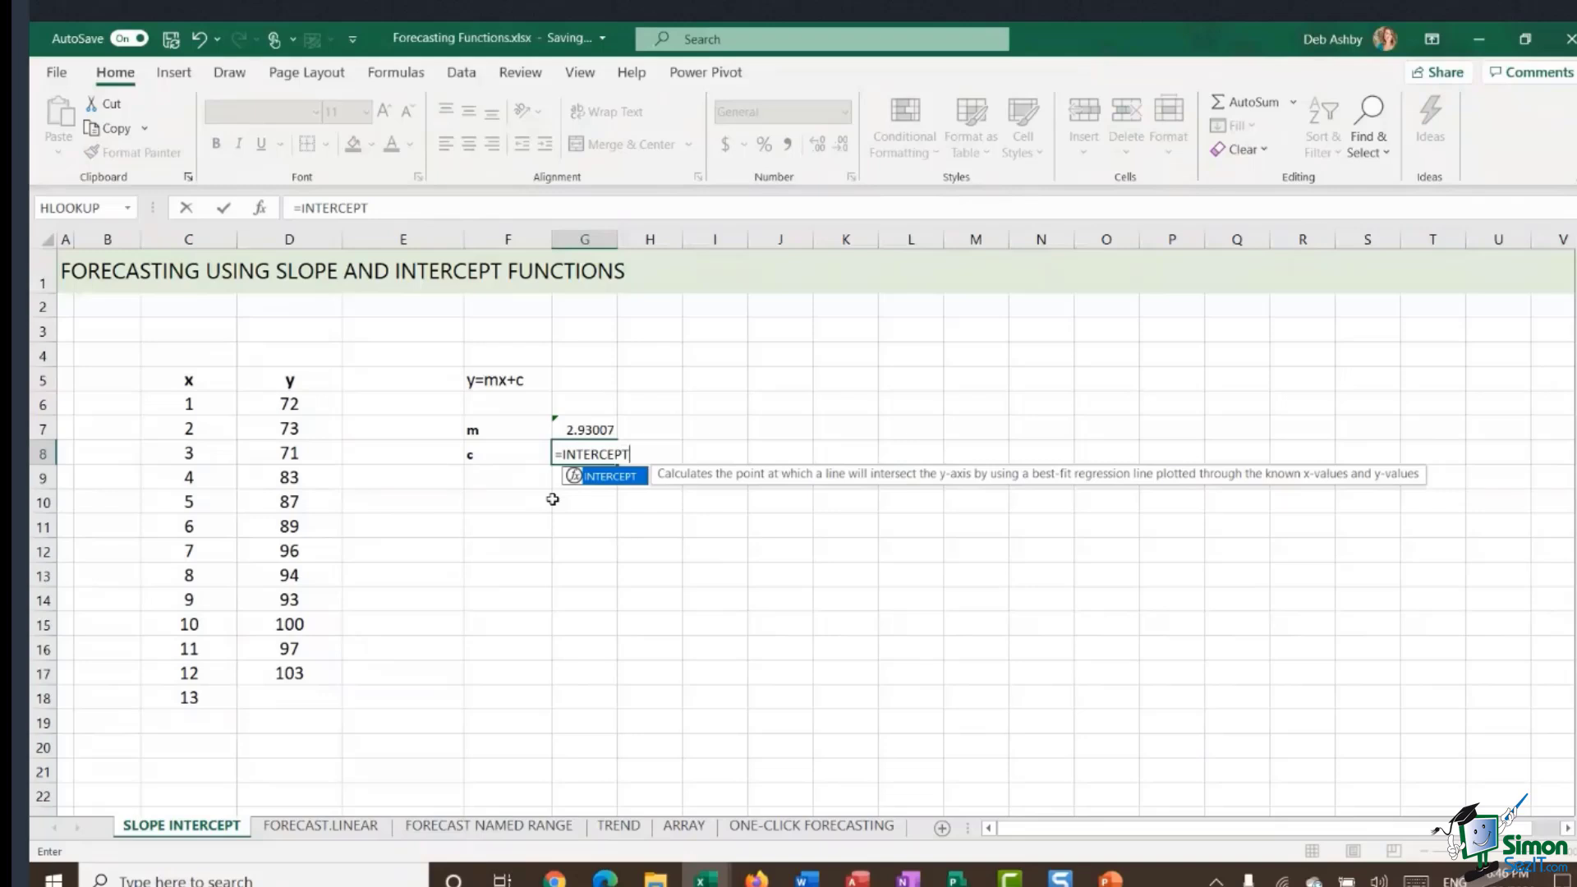
pyautogui.write('(')
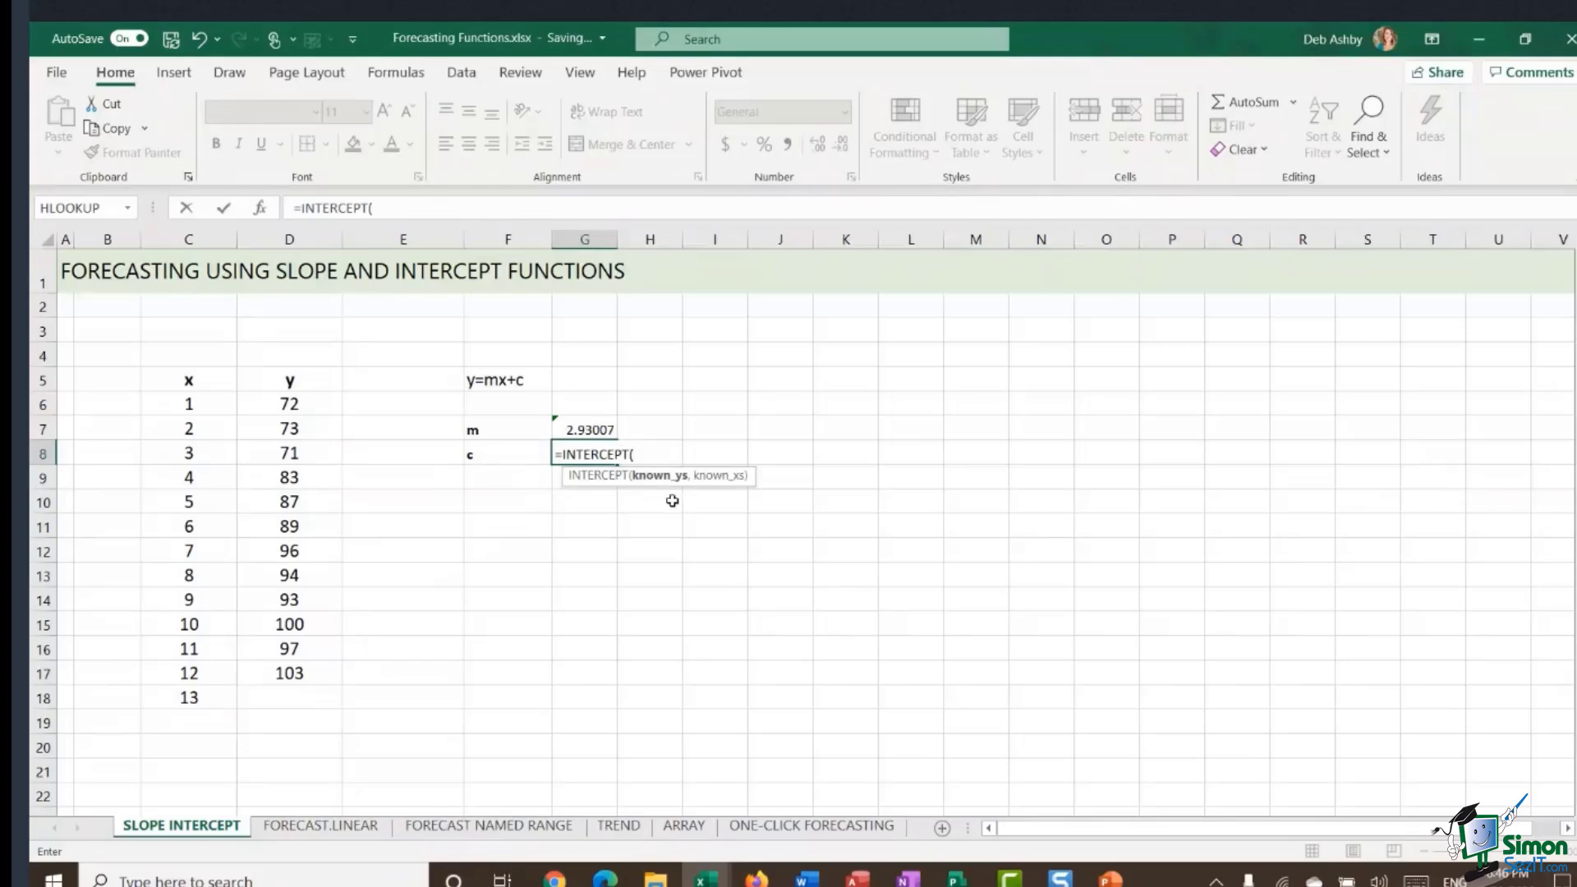
pyautogui.moveTo(247, 404); pyautogui.dragTo(236, 682)
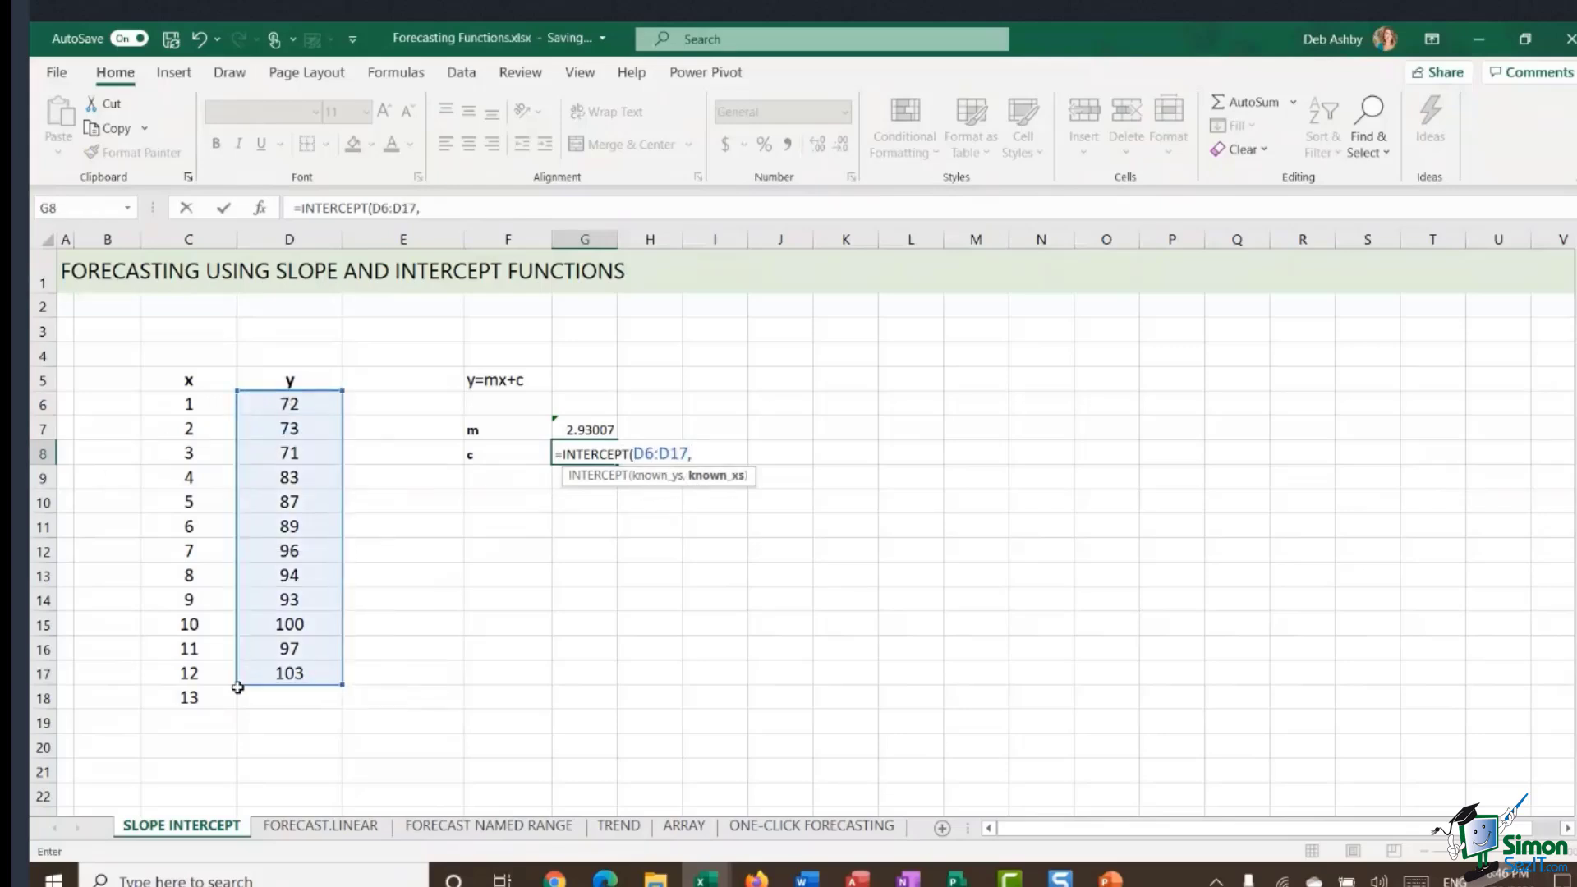
pyautogui.write(',')
pyautogui.moveTo(170, 402); pyautogui.dragTo(171, 673)
pyautogui.write(')')
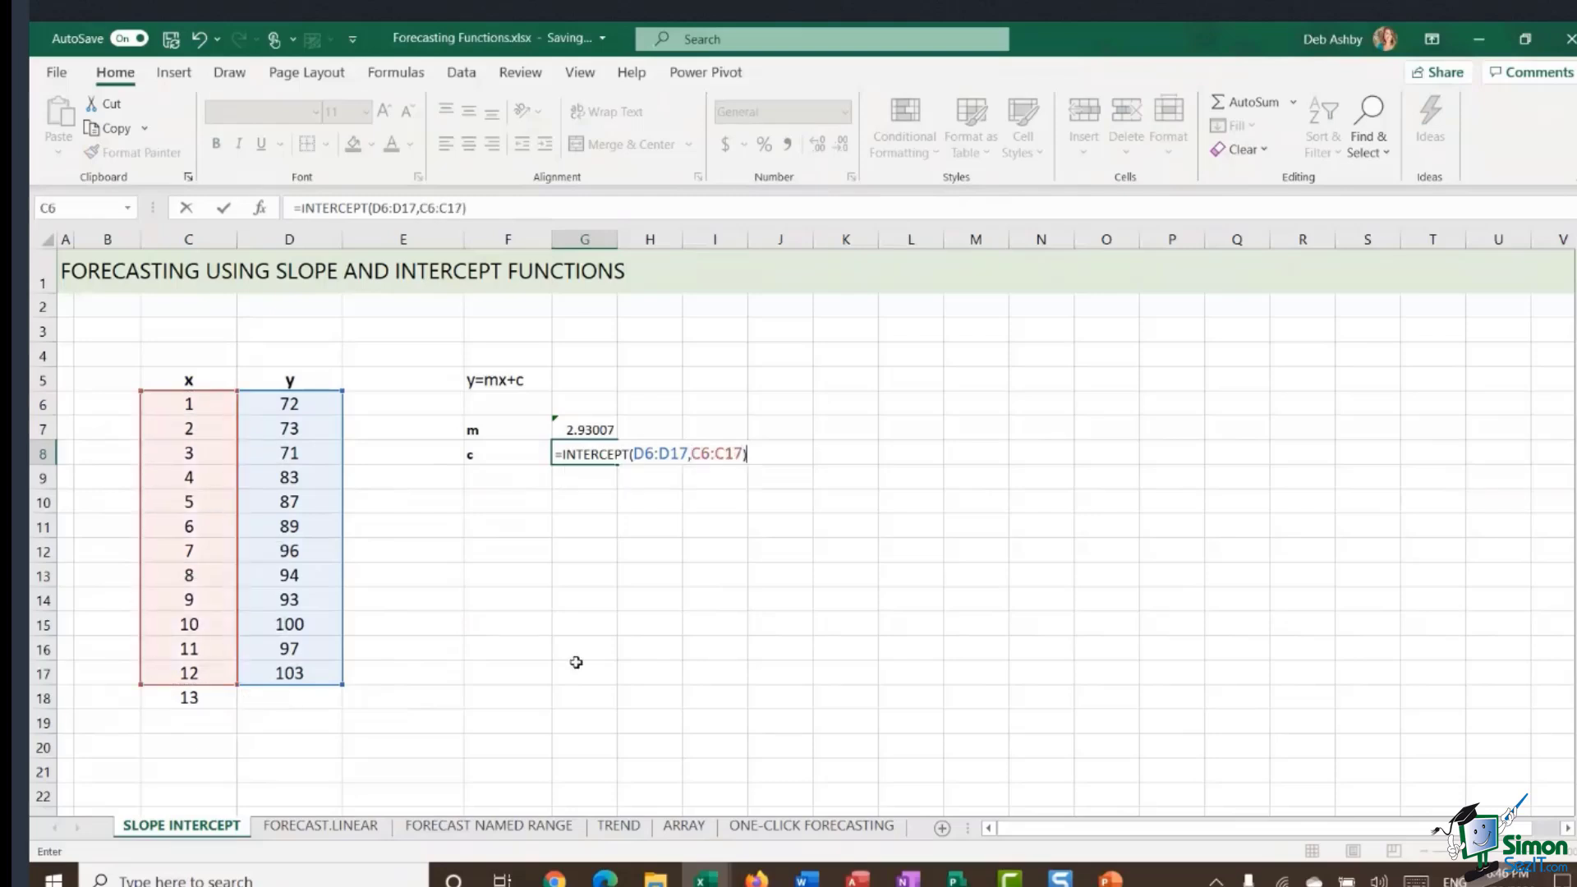
pyautogui.hotkey('ctrl', 'Return')
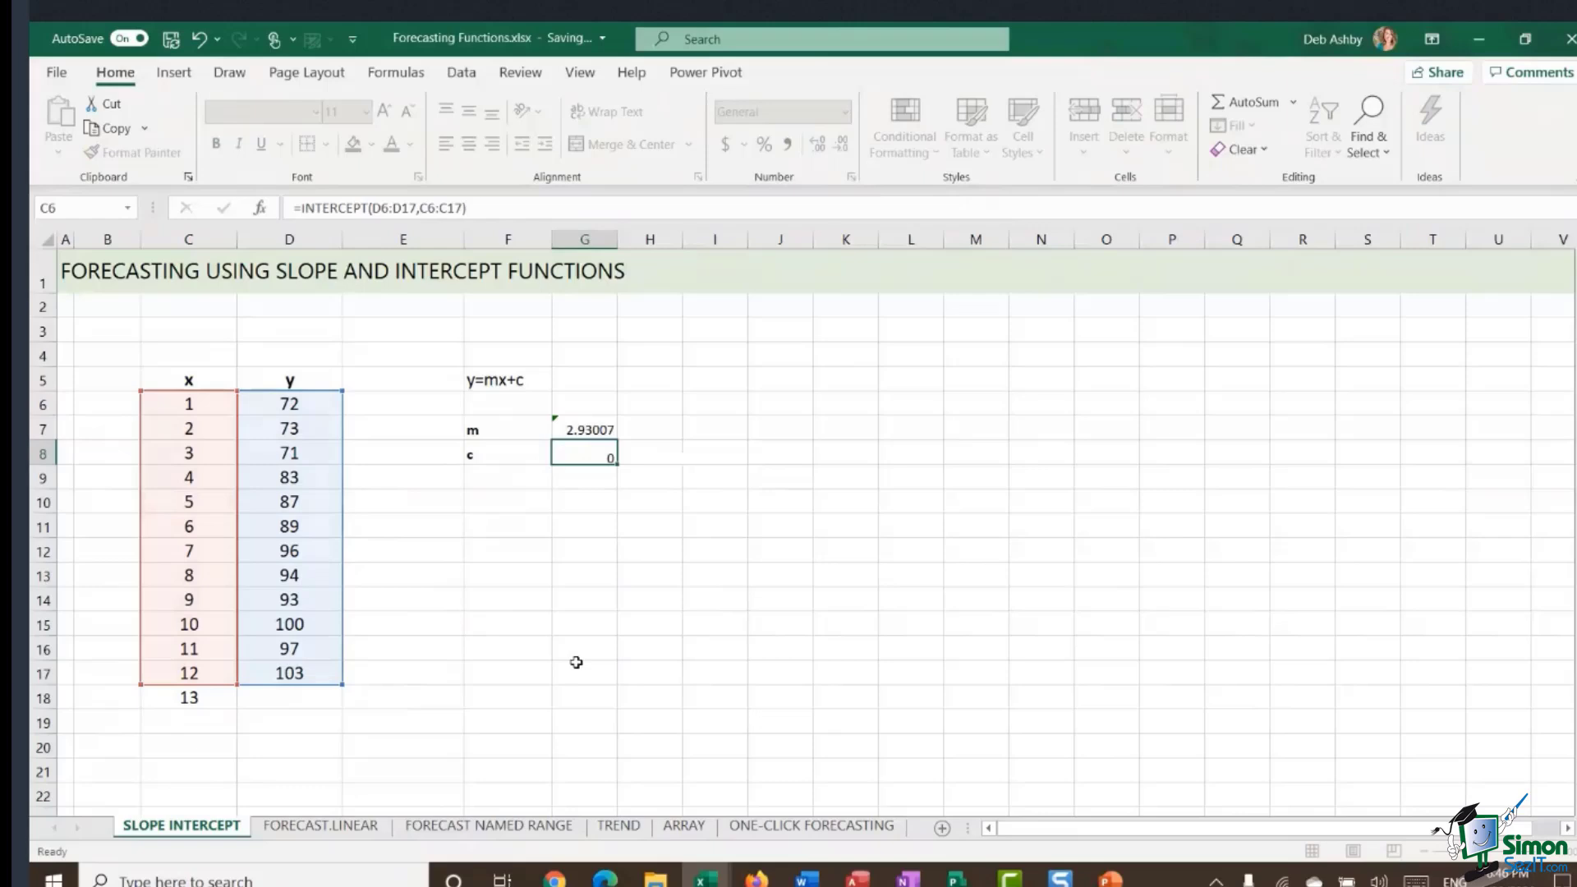
pyautogui.press('Return')
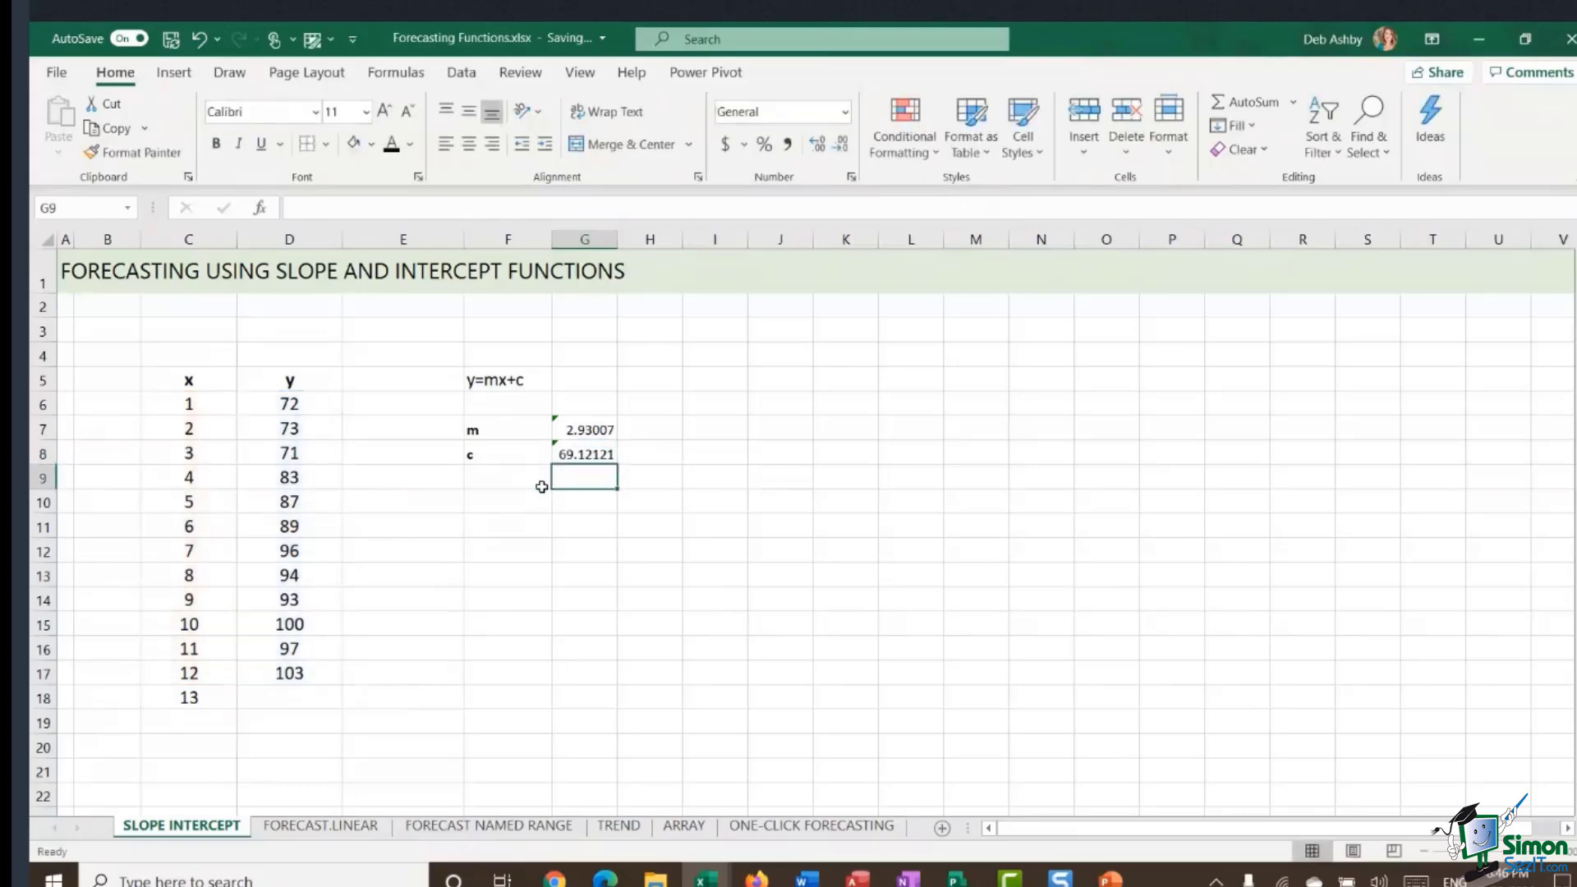
# - Forecast y for x = 13 in D18 with the line equation formula =$G$7*C18+$G$8, keeping the m and c references absolute
pyautogui.click(289, 699)
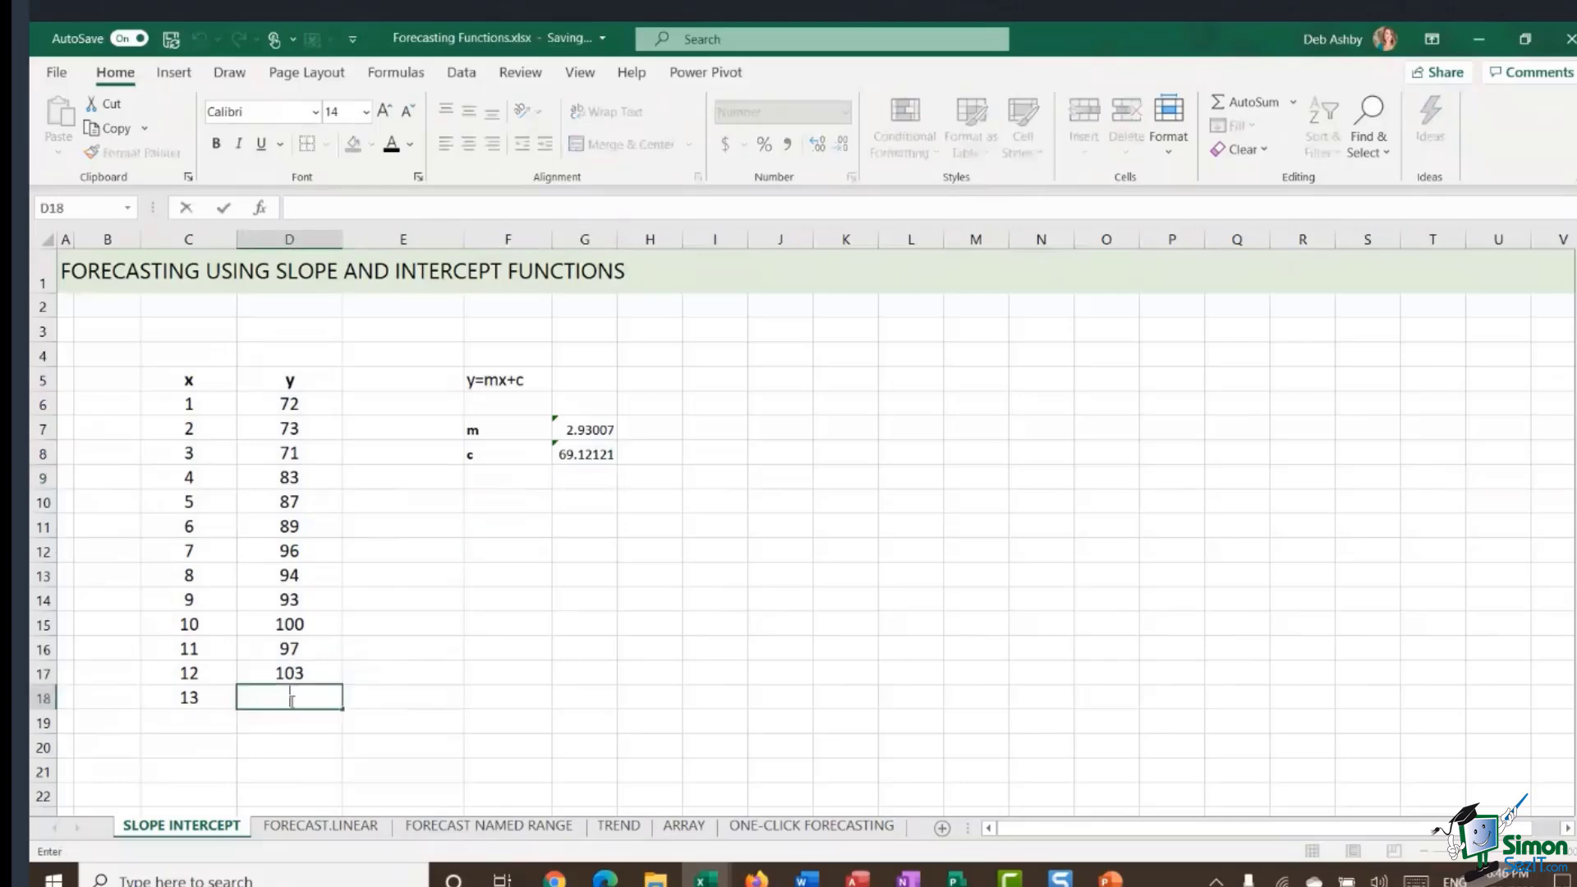
pyautogui.click(415, 700)
pyautogui.click(251, 700)
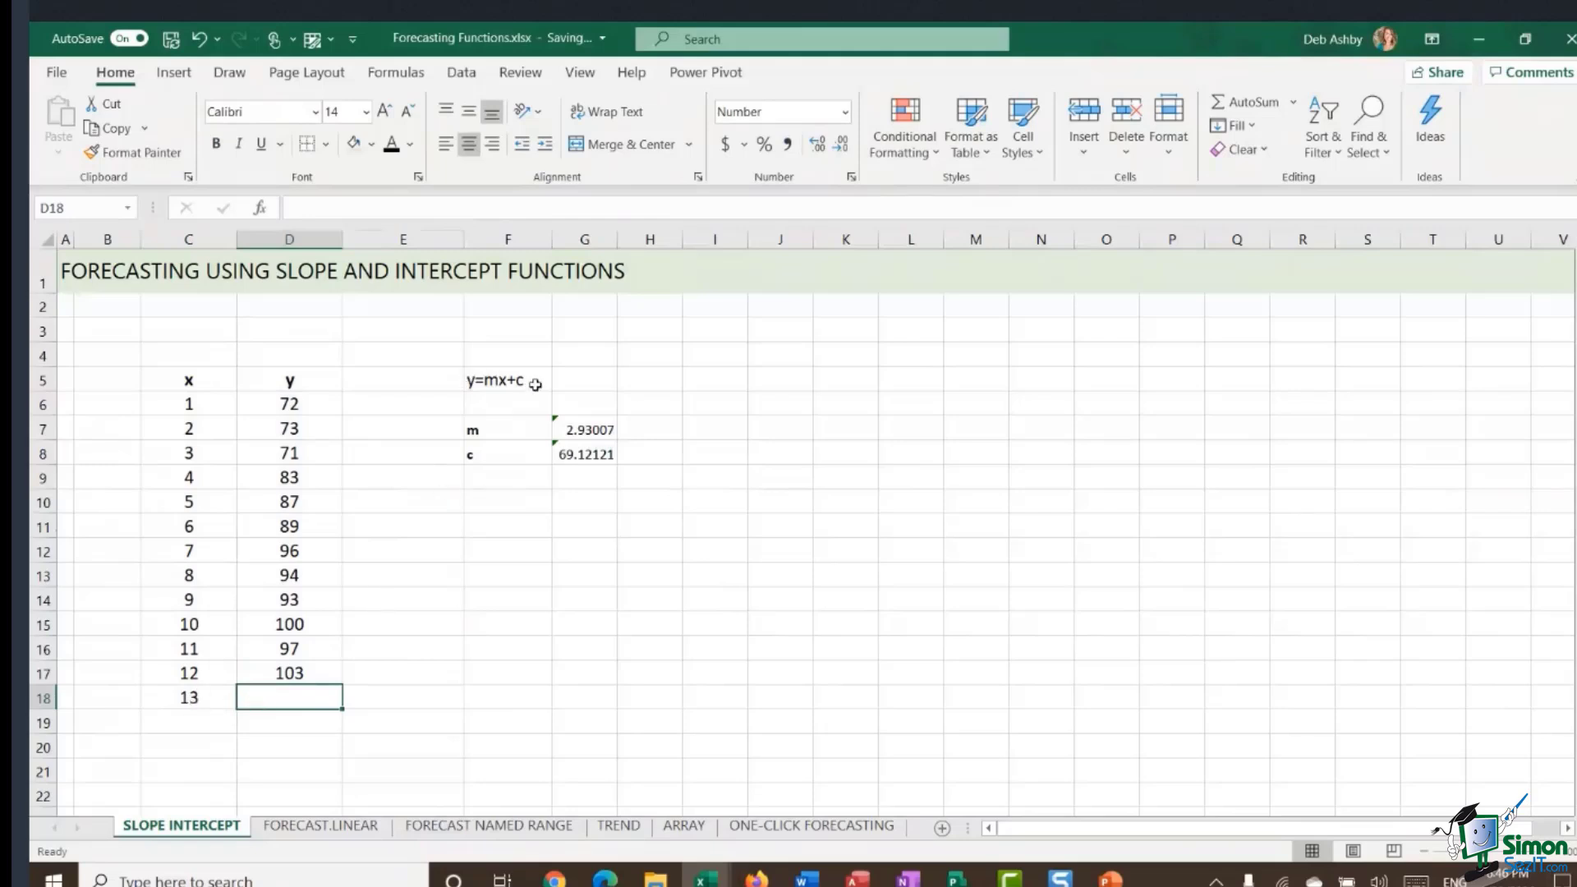
pyautogui.click(528, 385)
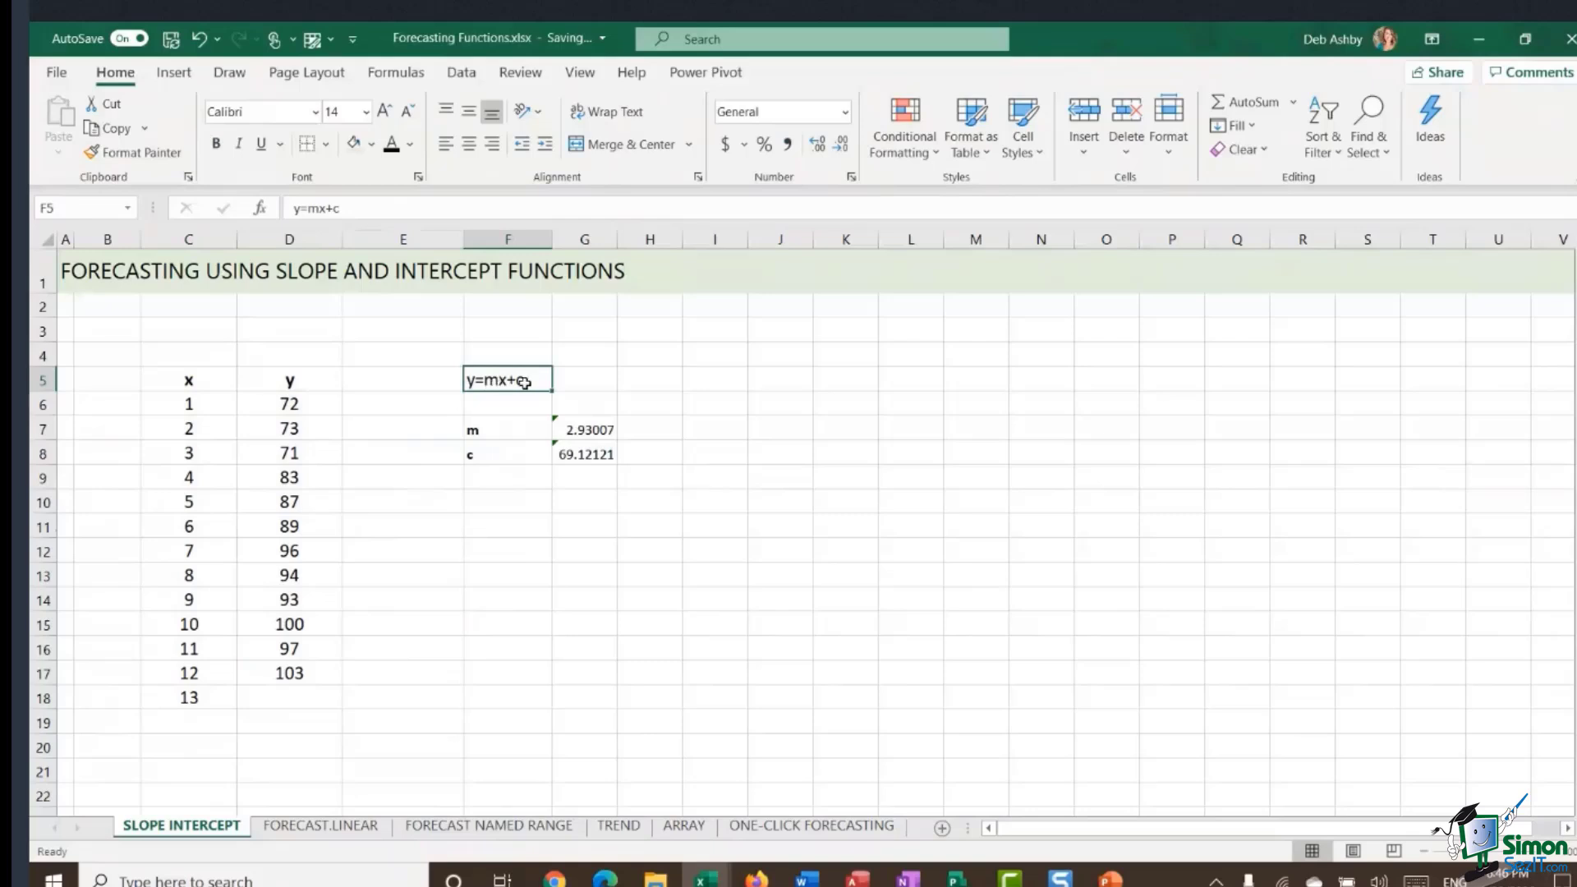
pyautogui.click(303, 701)
pyautogui.write('=')
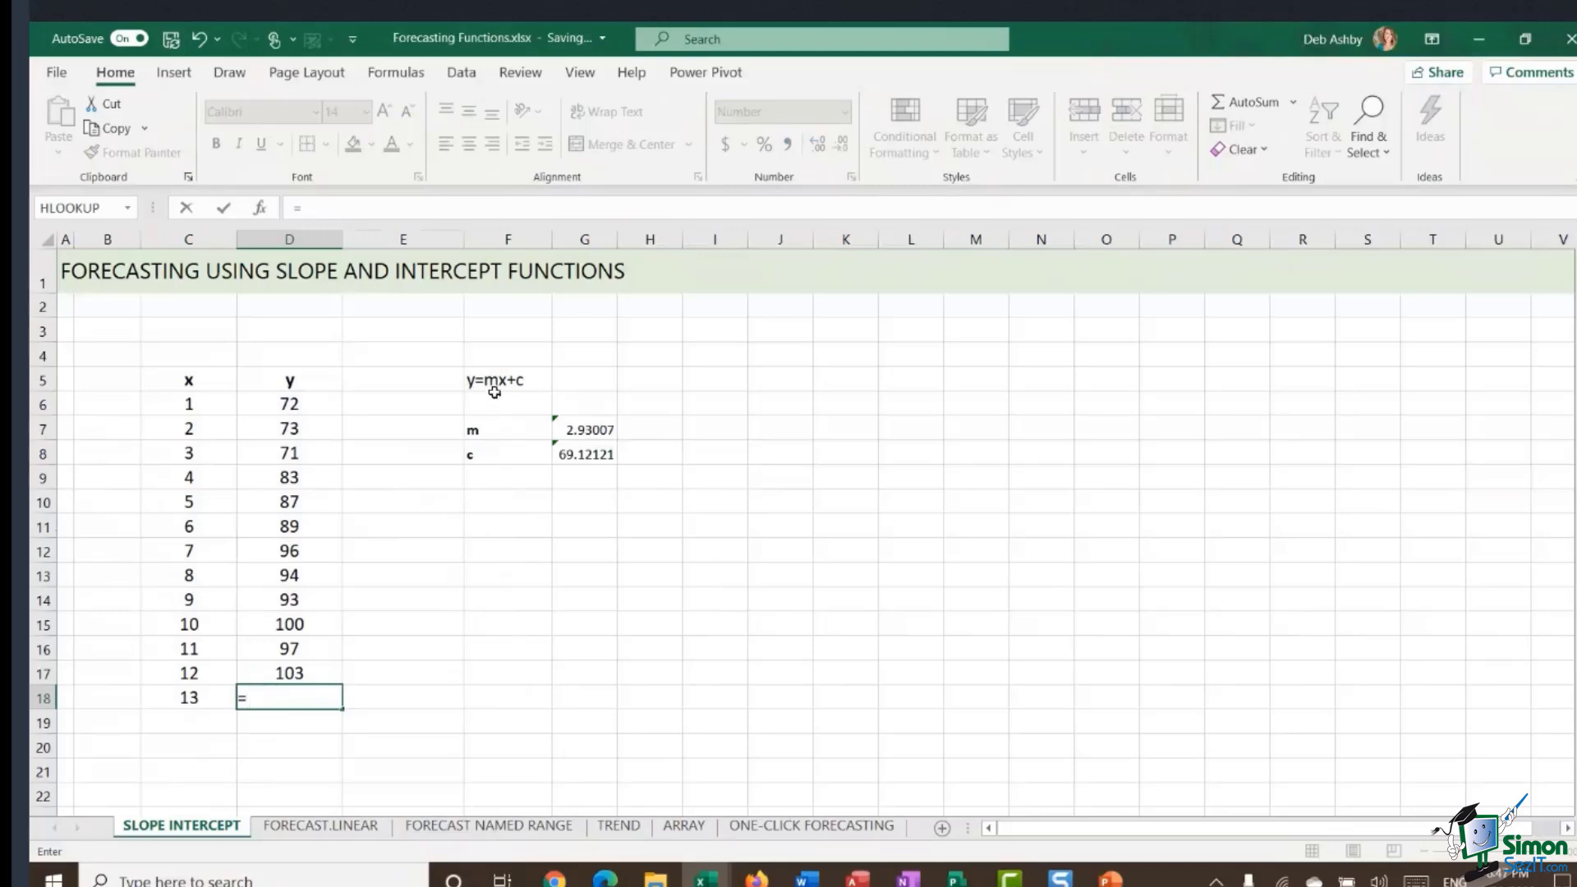
pyautogui.click(597, 431)
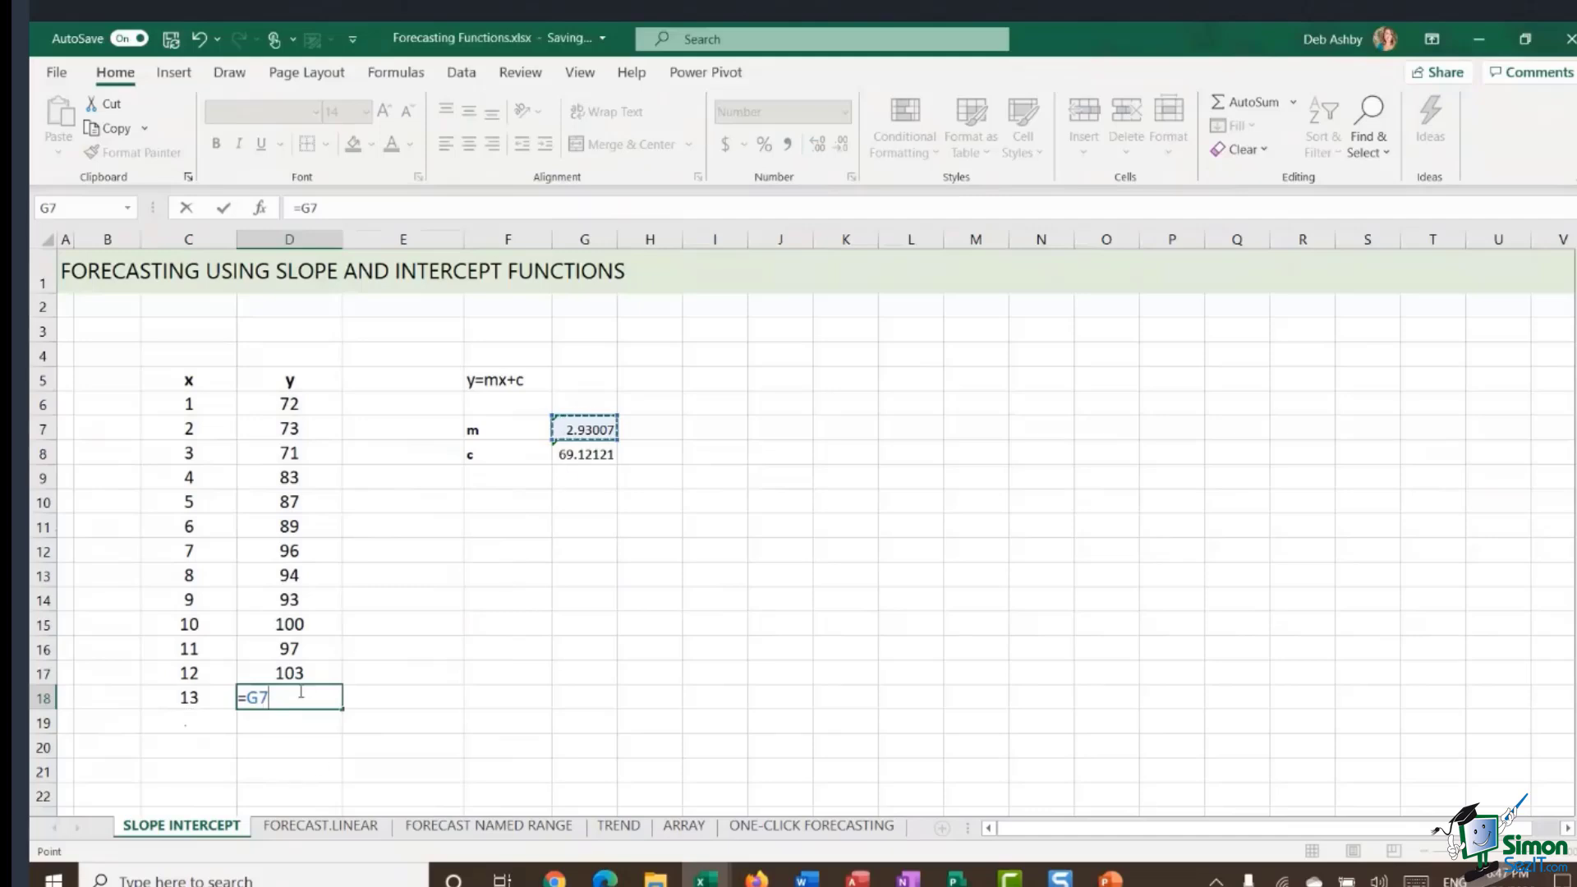
pyautogui.press('F4')
pyautogui.write('*')
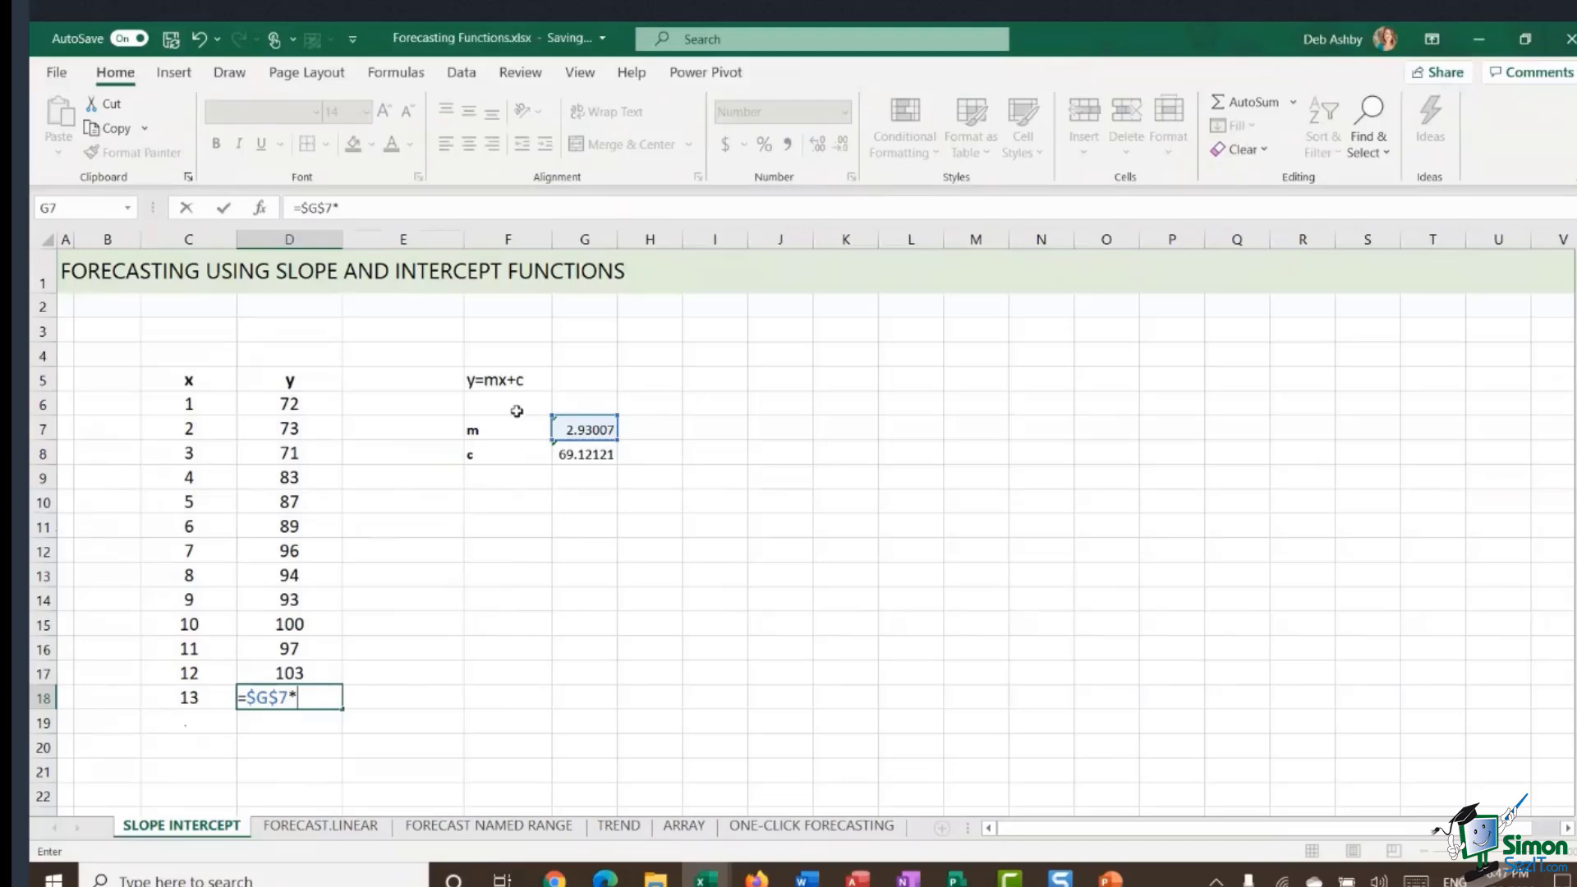
pyautogui.click(171, 699)
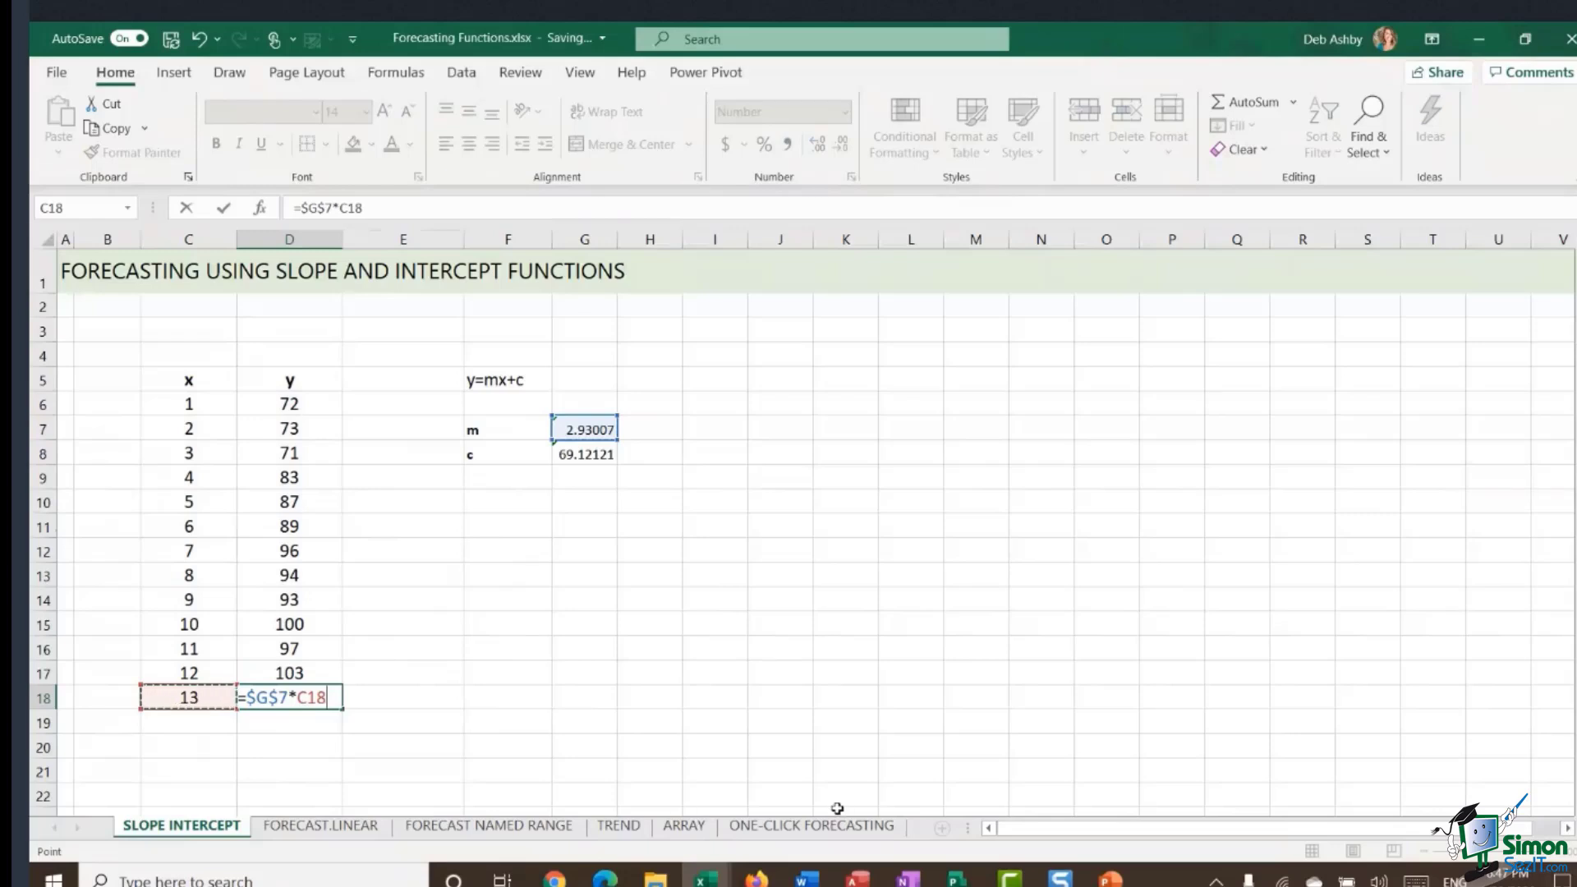
pyautogui.write('+')
pyautogui.click(593, 456)
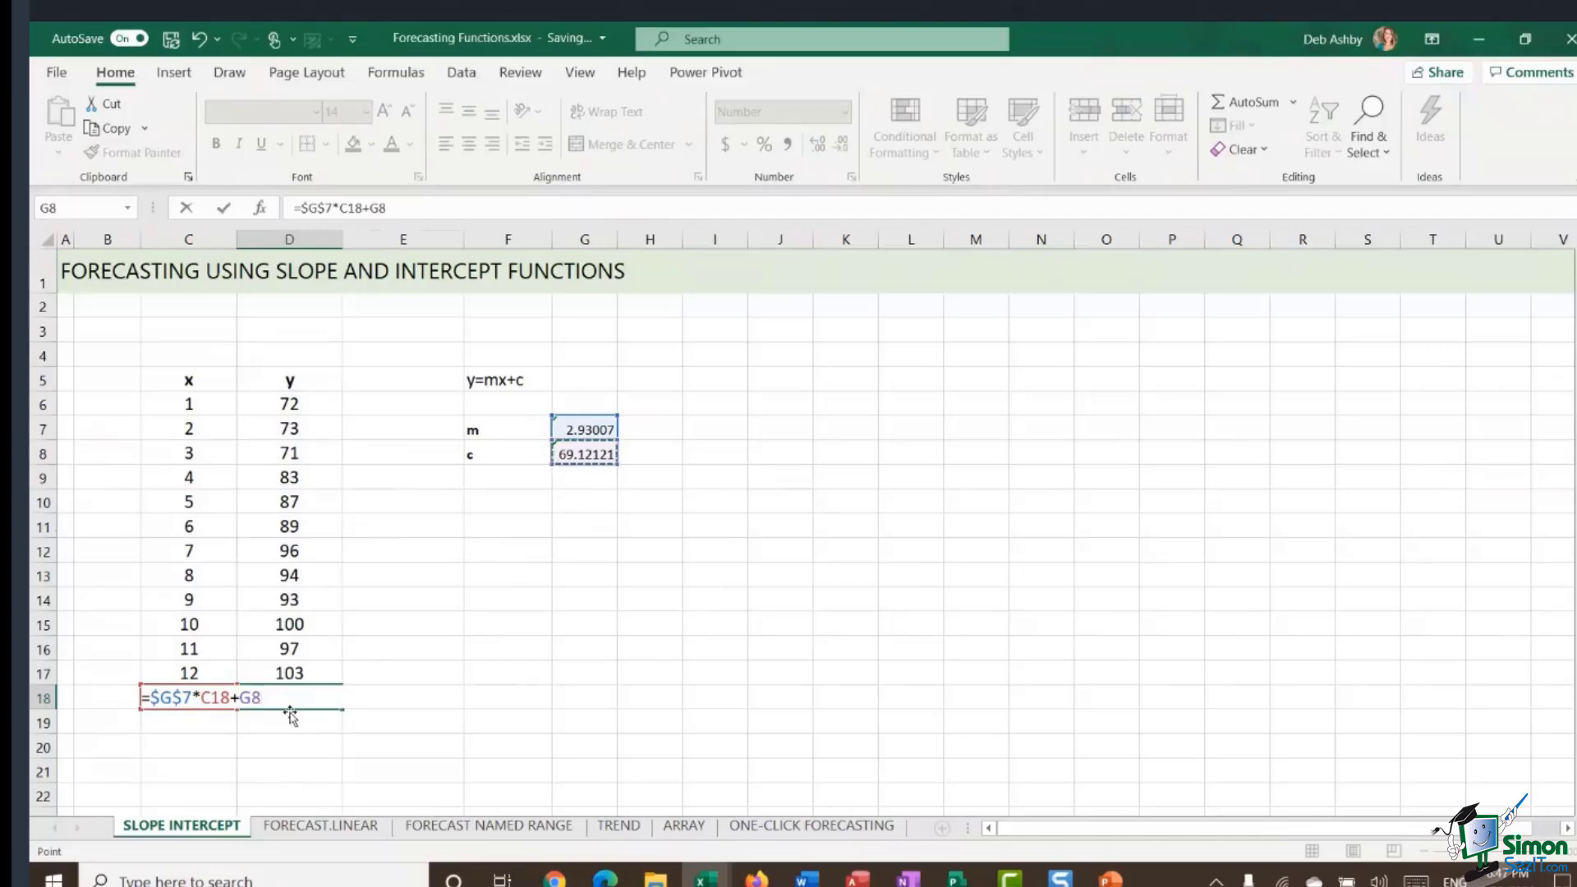
pyautogui.press('F4')
pyautogui.press('Return')
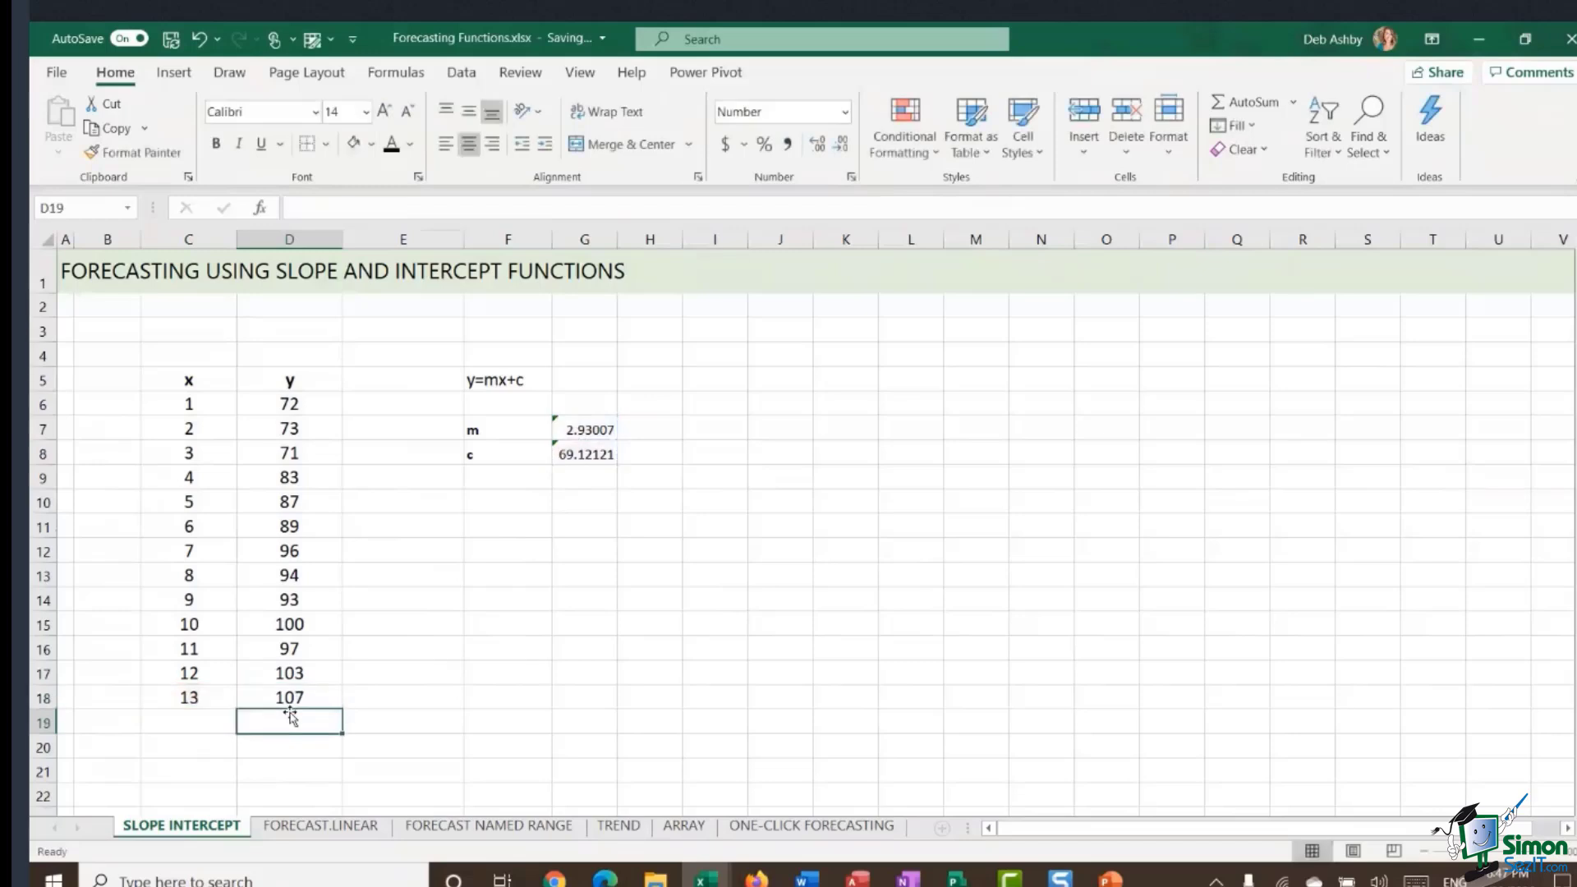
# - Extend the x series through 17 in C22 and fill the D18 forecast formula down to D22
pyautogui.click(313, 699)
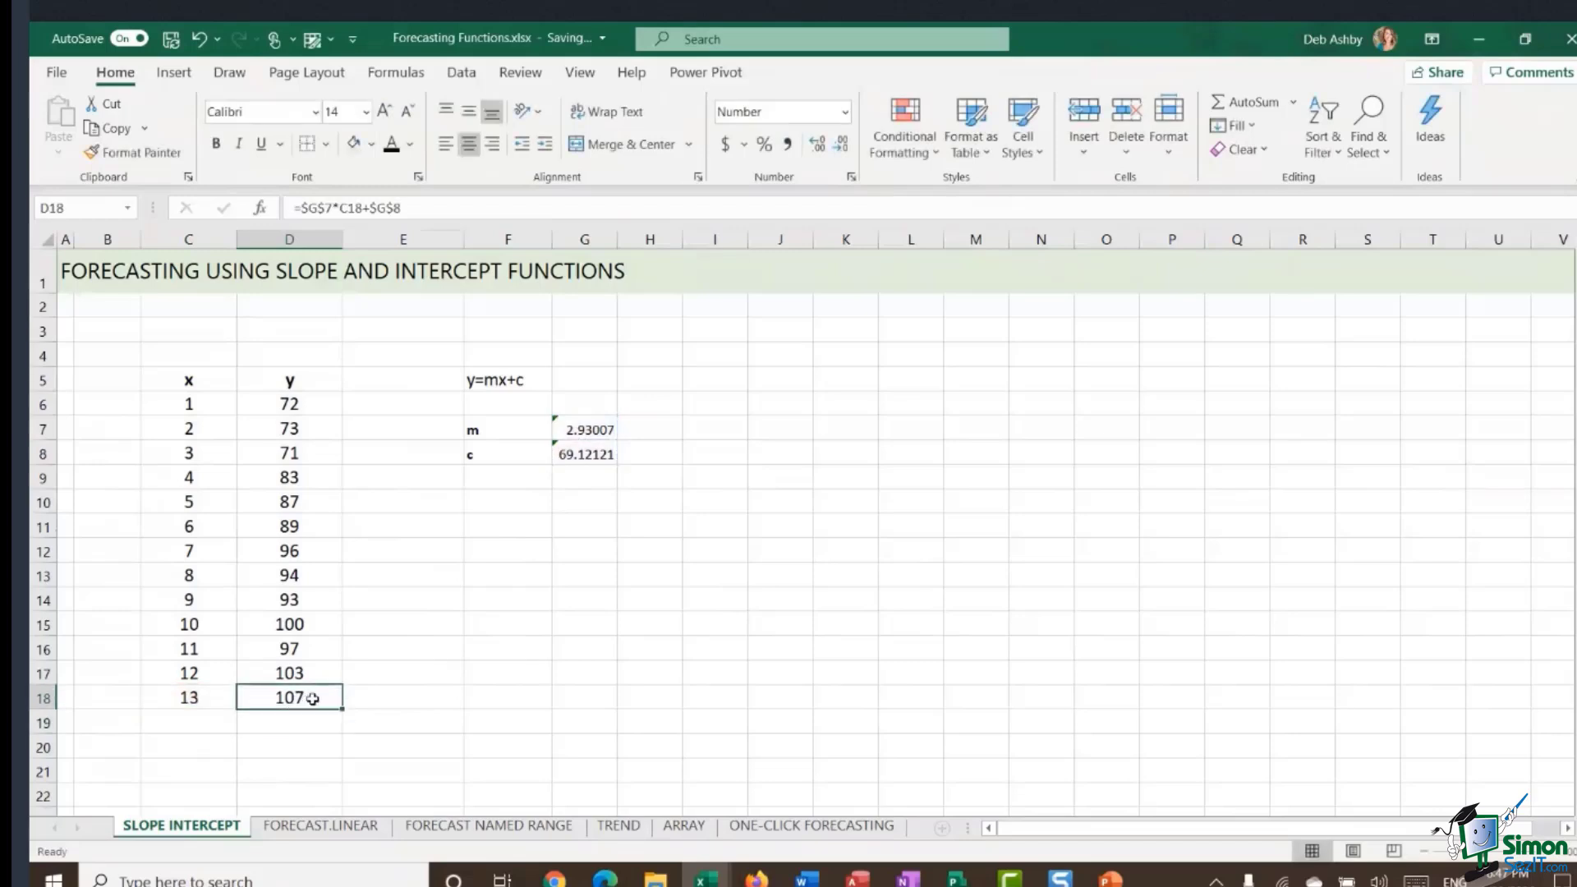
pyautogui.moveTo(200, 667); pyautogui.dragTo(239, 804)
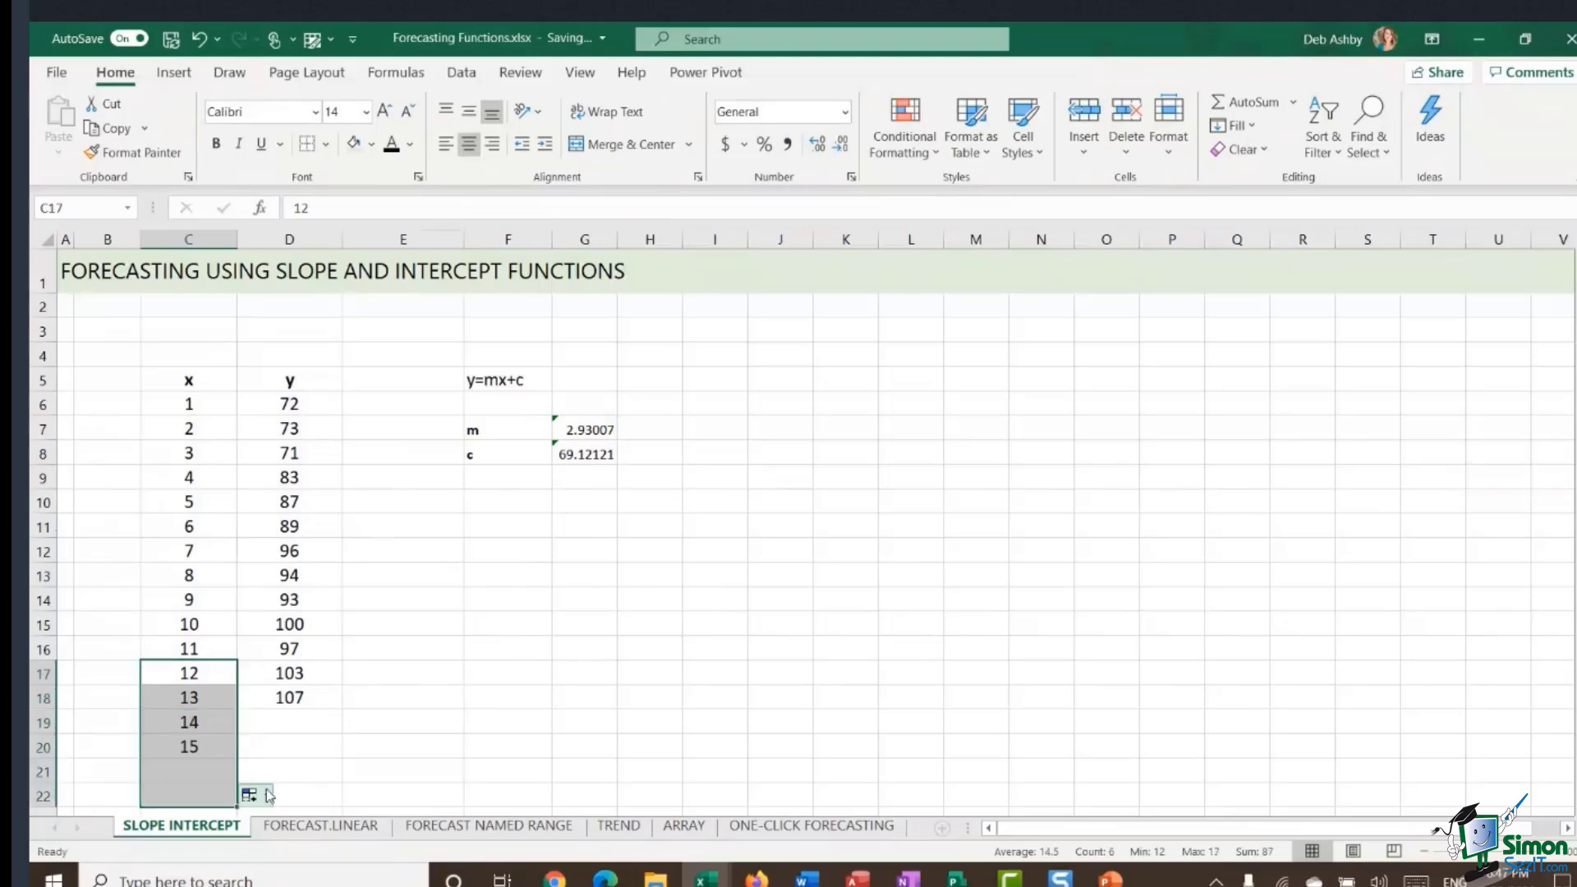
pyautogui.click(284, 697)
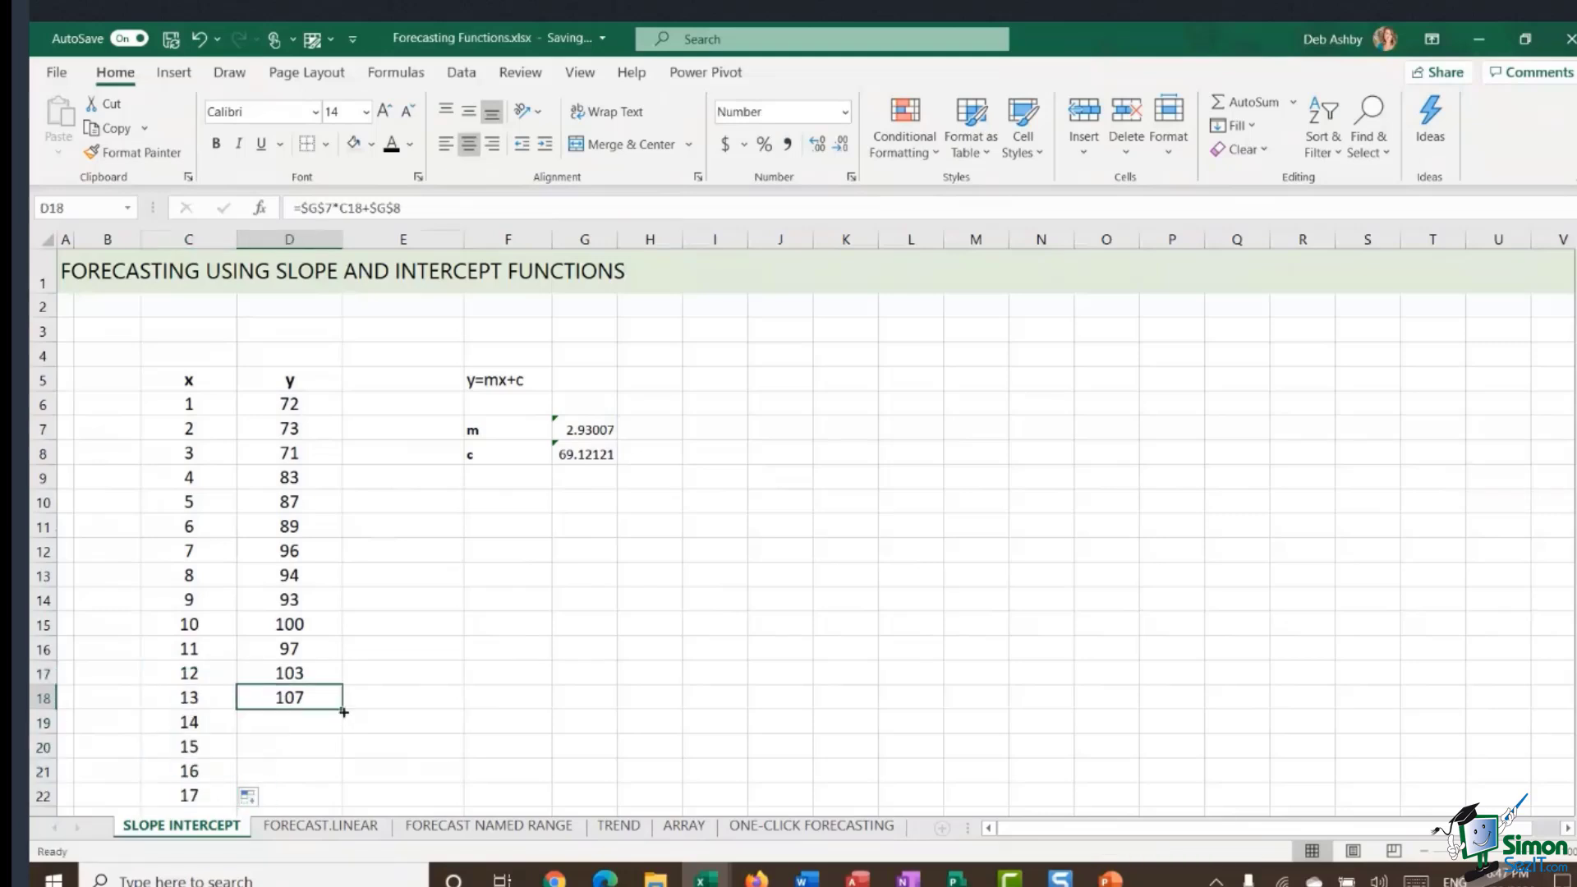
pyautogui.doubleClick(342, 711)
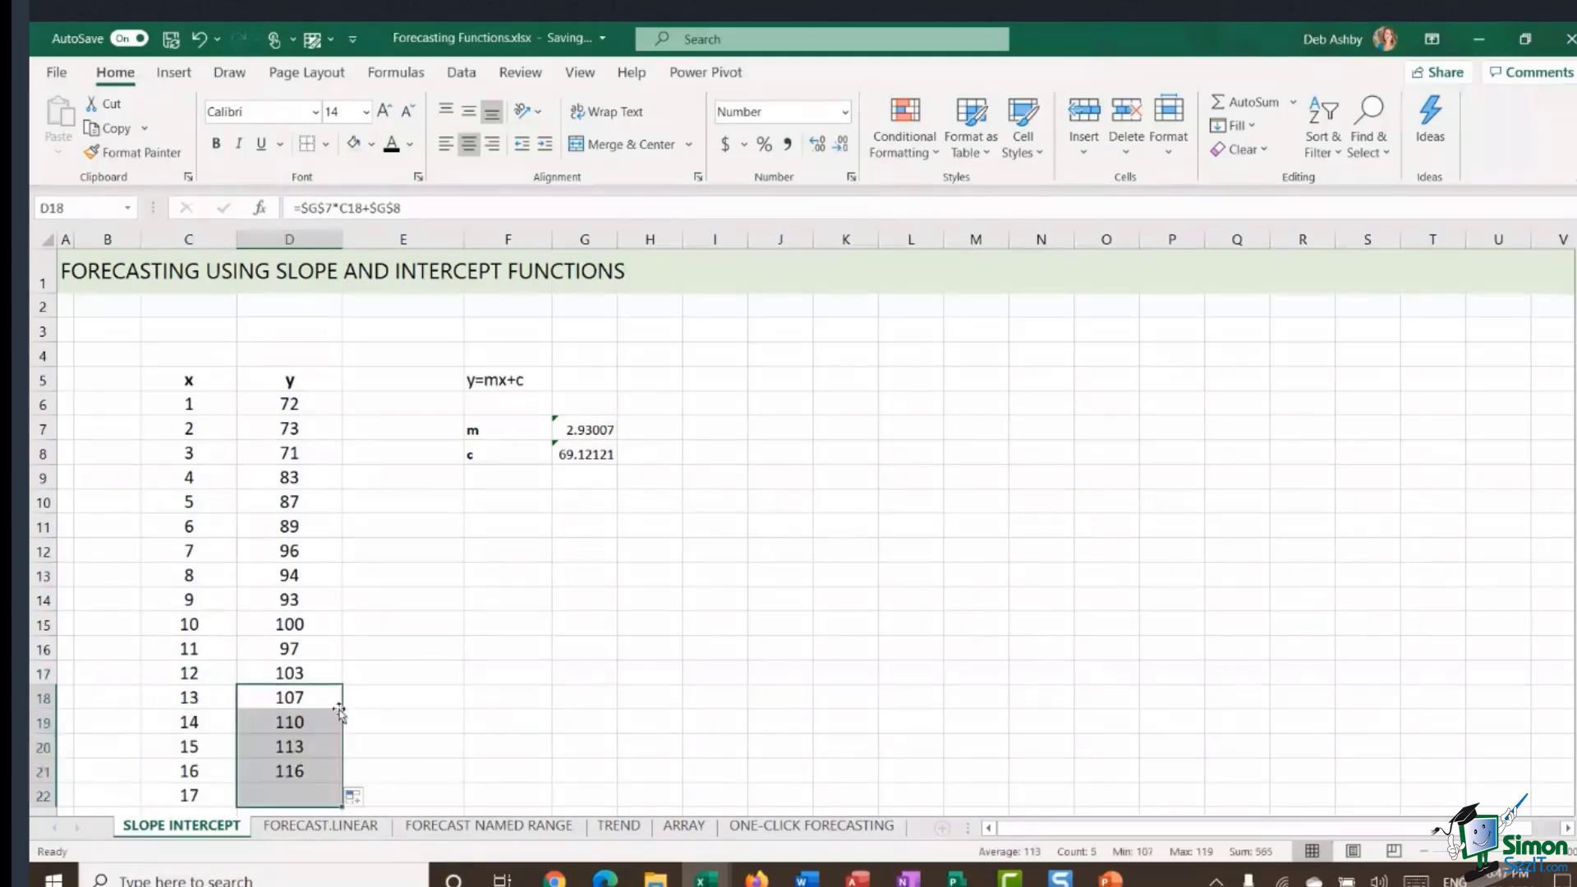
# - Examine the forecast y values from D18 down, their matching x values, and the equation block with m and c in F5:H9
pyautogui.click(301, 701)
pyautogui.click(292, 724)
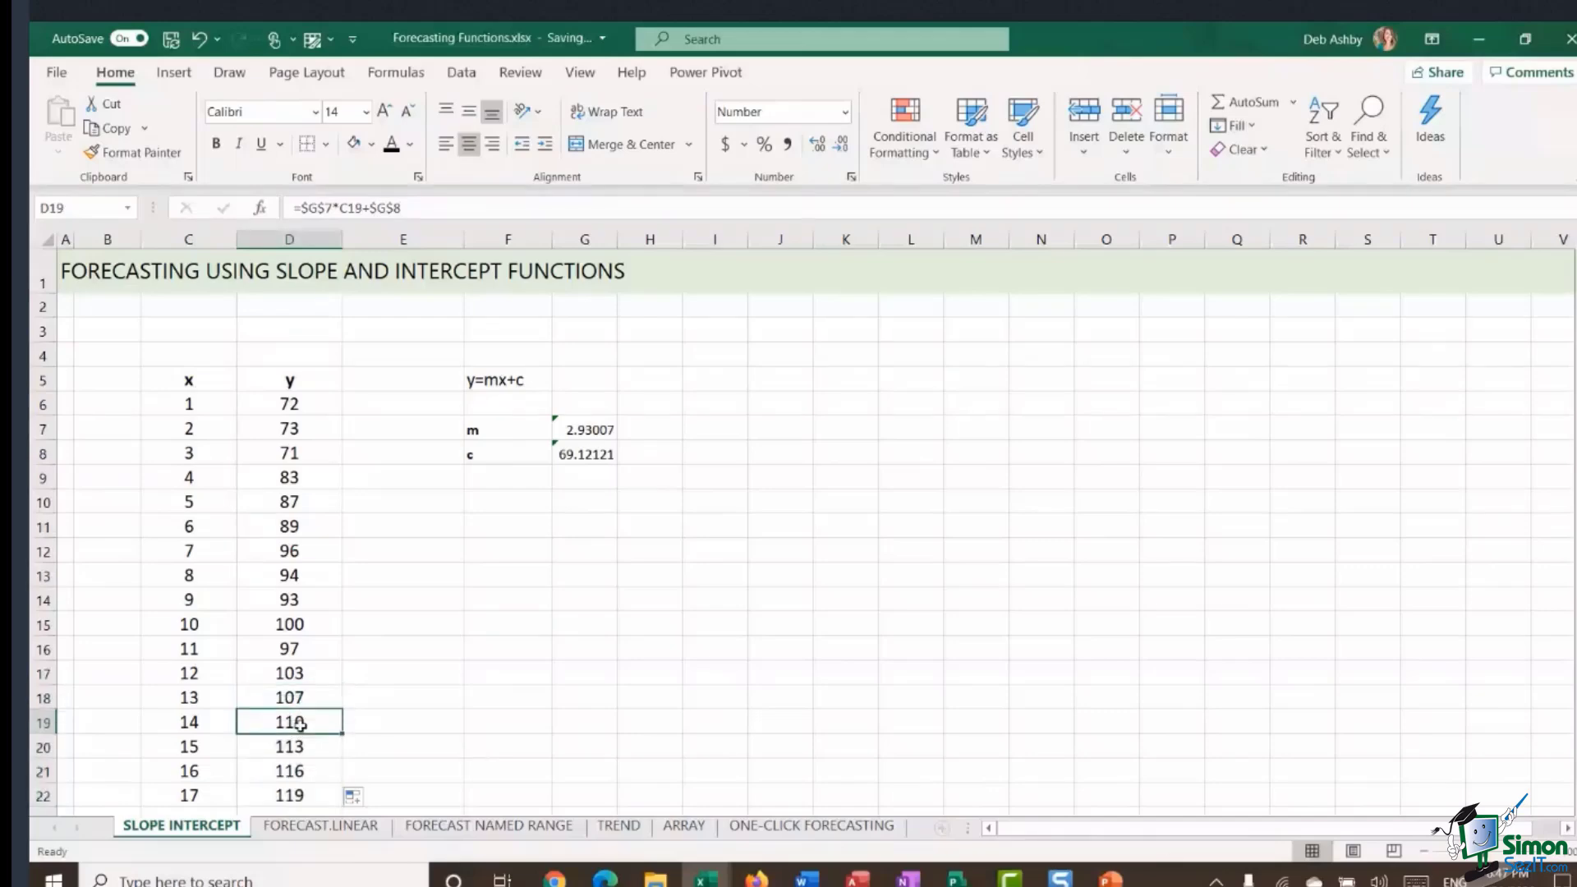
pyautogui.click(289, 748)
pyautogui.click(289, 774)
pyautogui.click(198, 700)
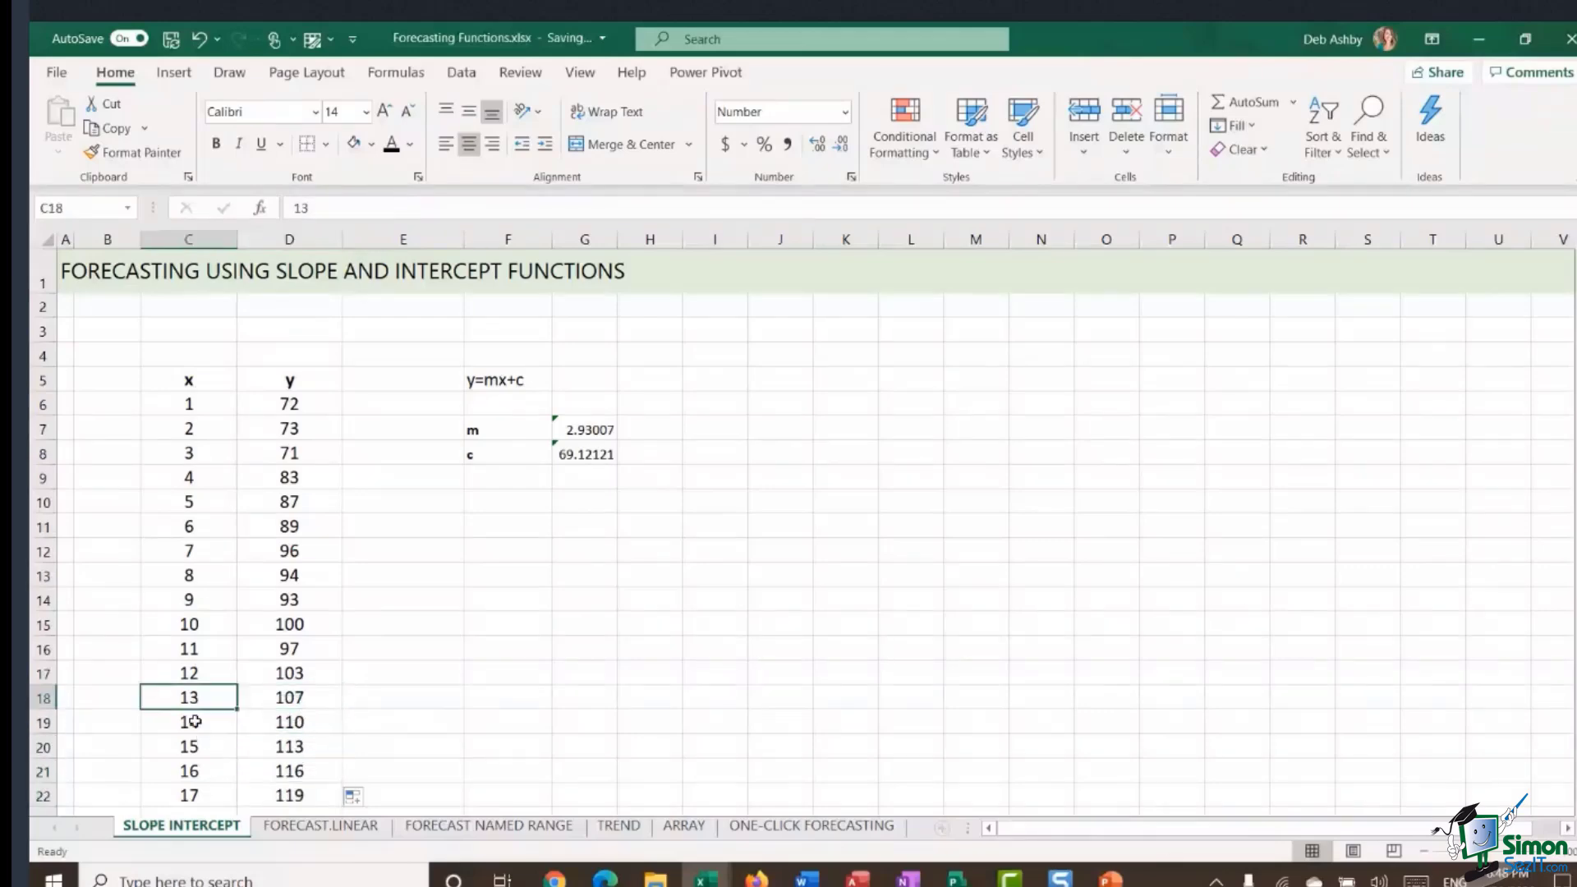
pyautogui.click(196, 723)
pyautogui.click(197, 746)
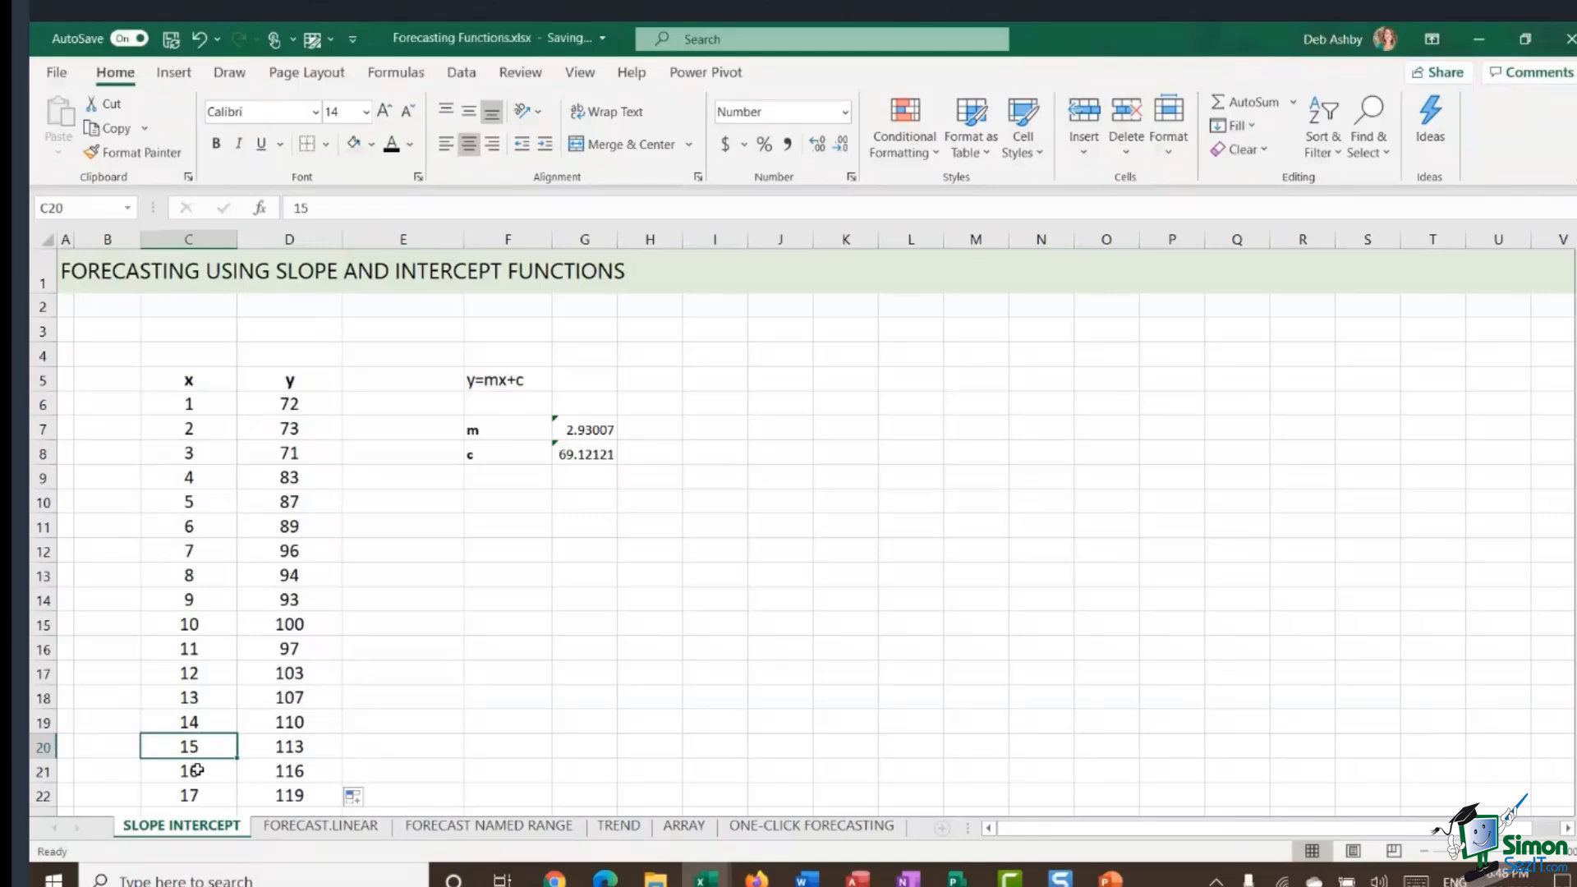
pyautogui.click(198, 770)
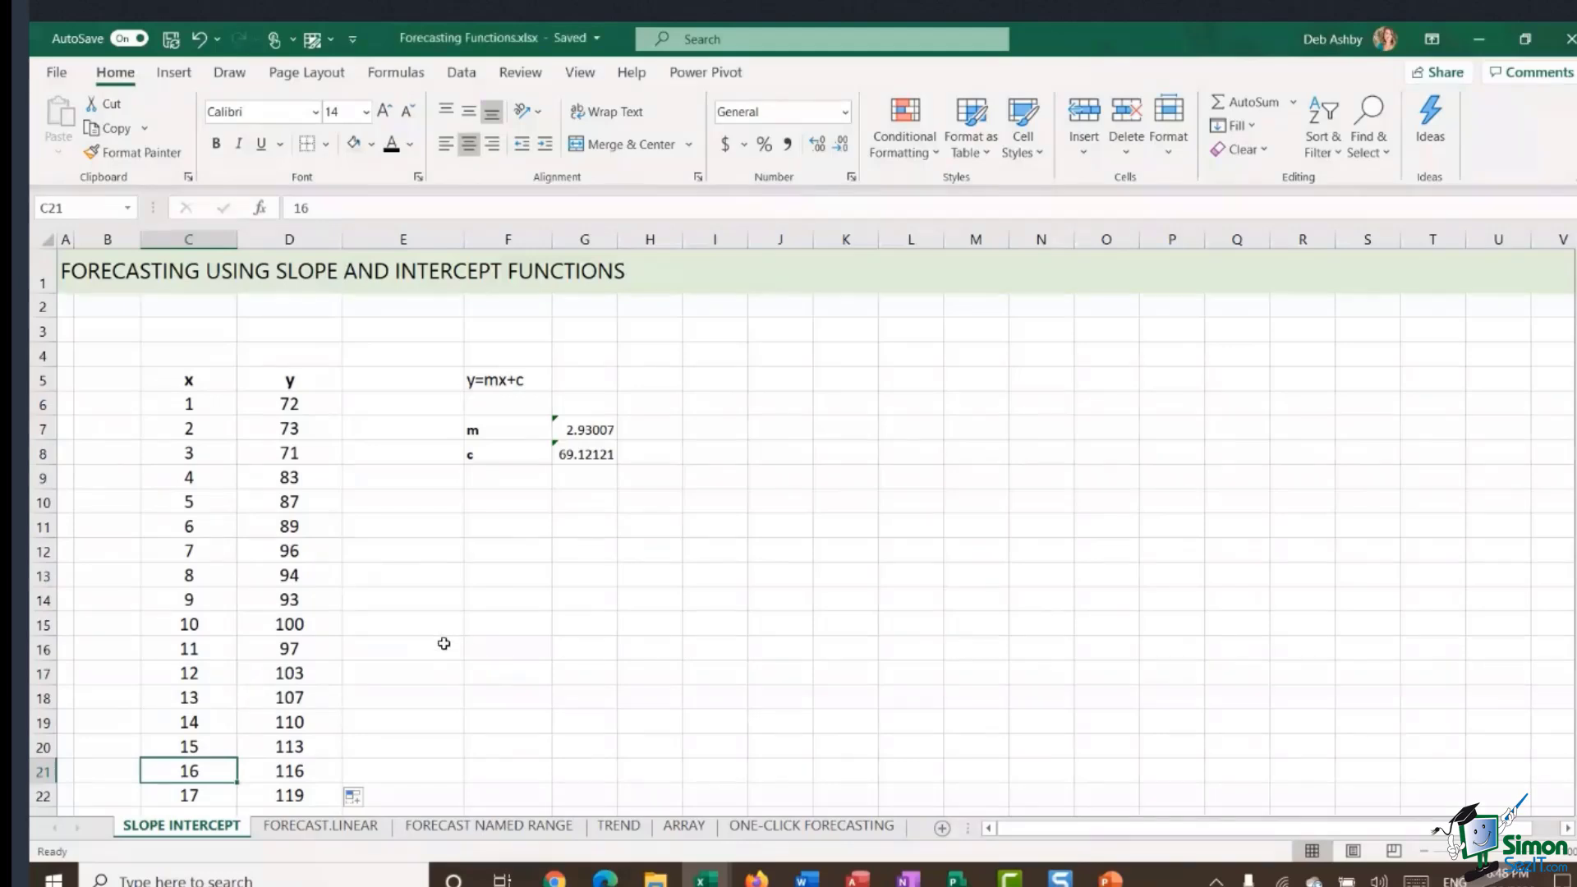
pyautogui.moveTo(470, 375); pyautogui.dragTo(682, 488)
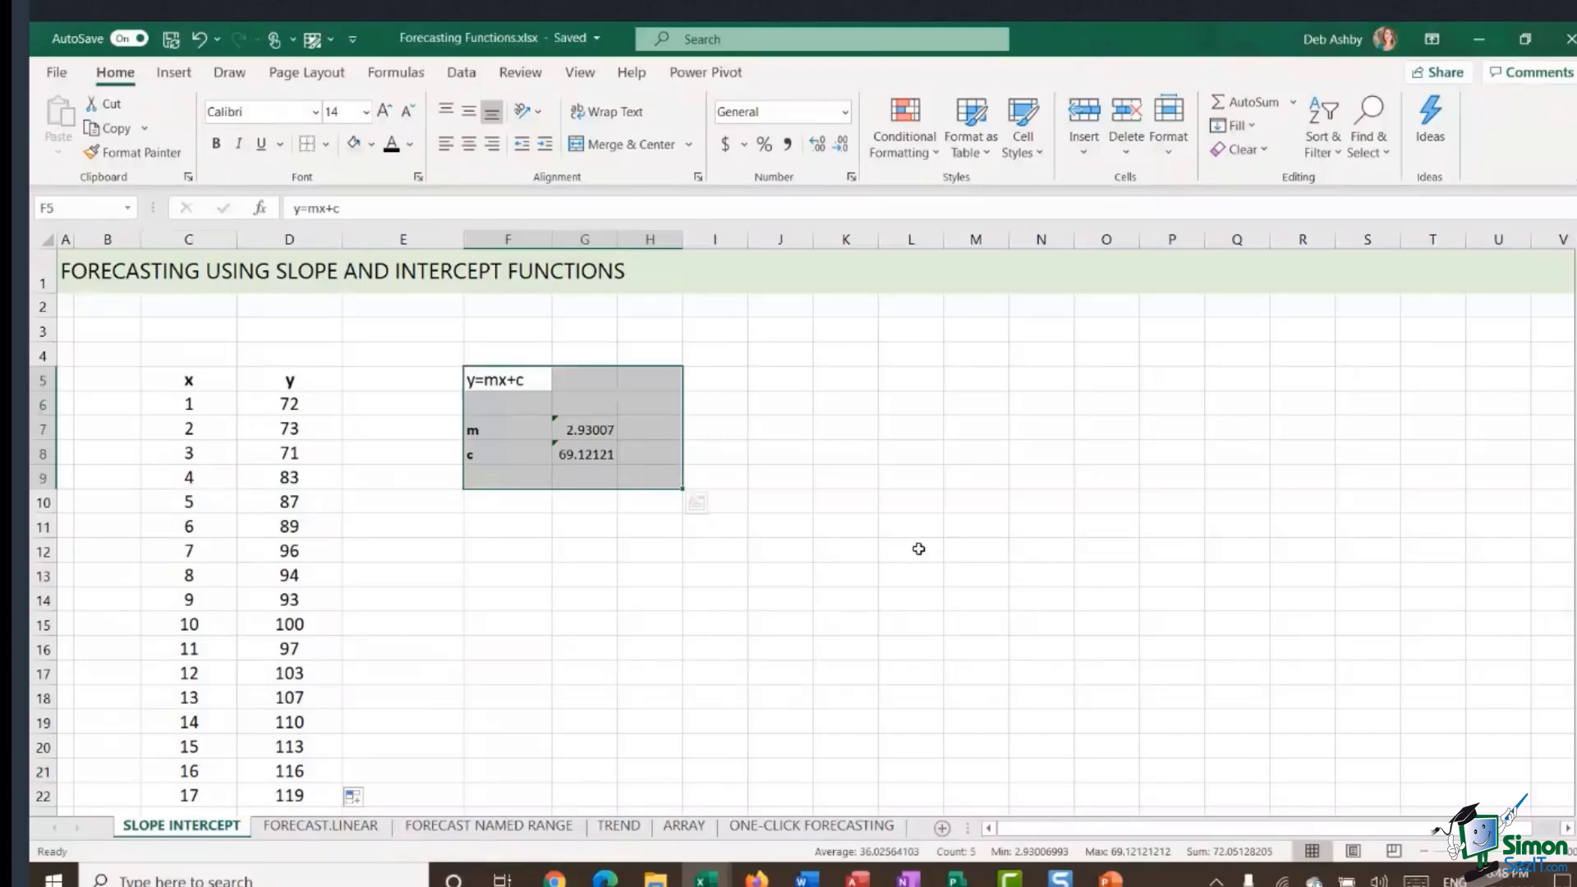
# - Inspect the formulas behind m in G7 and c in G8
pyautogui.click(731, 408)
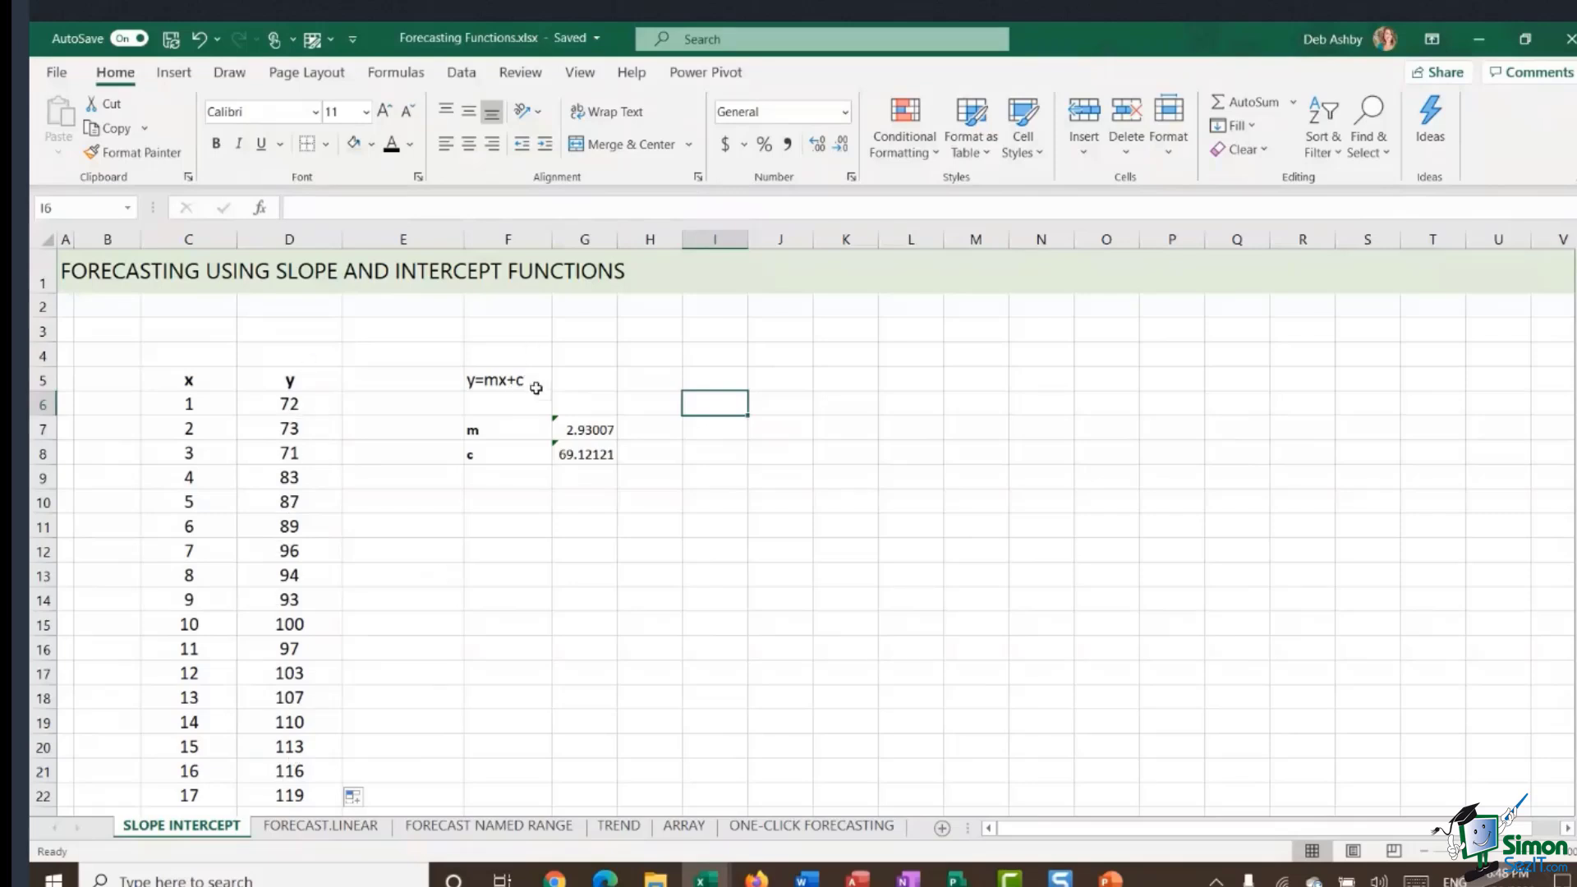
pyautogui.click(589, 433)
pyautogui.click(575, 460)
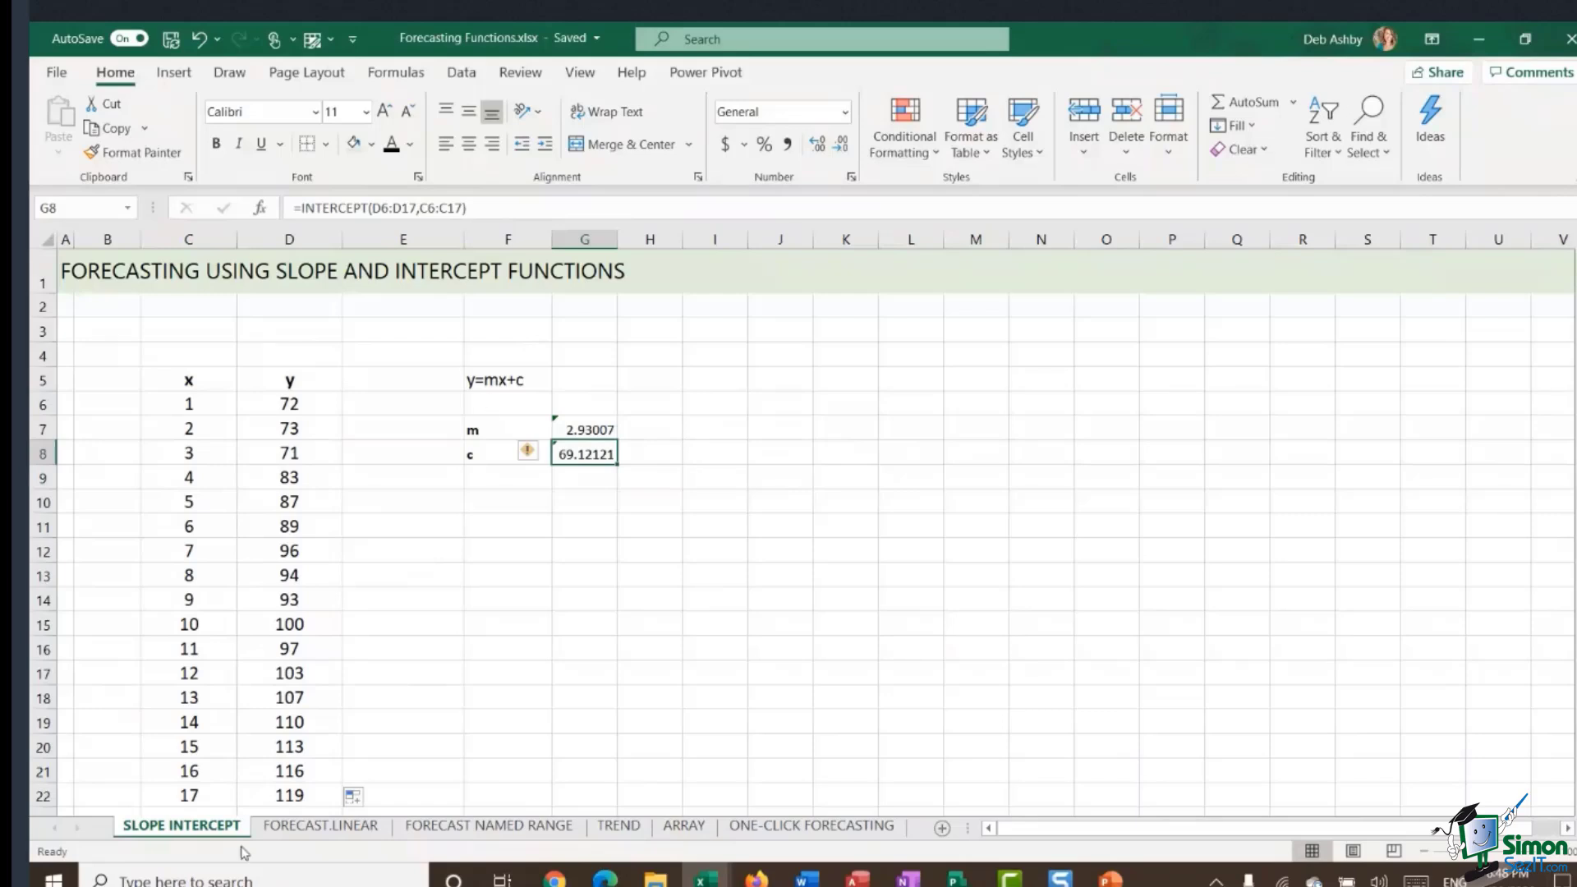
# - Open the FORECAST.LINEAR worksheet and select D17, the empty y cell for x = 13
pyautogui.click(303, 826)
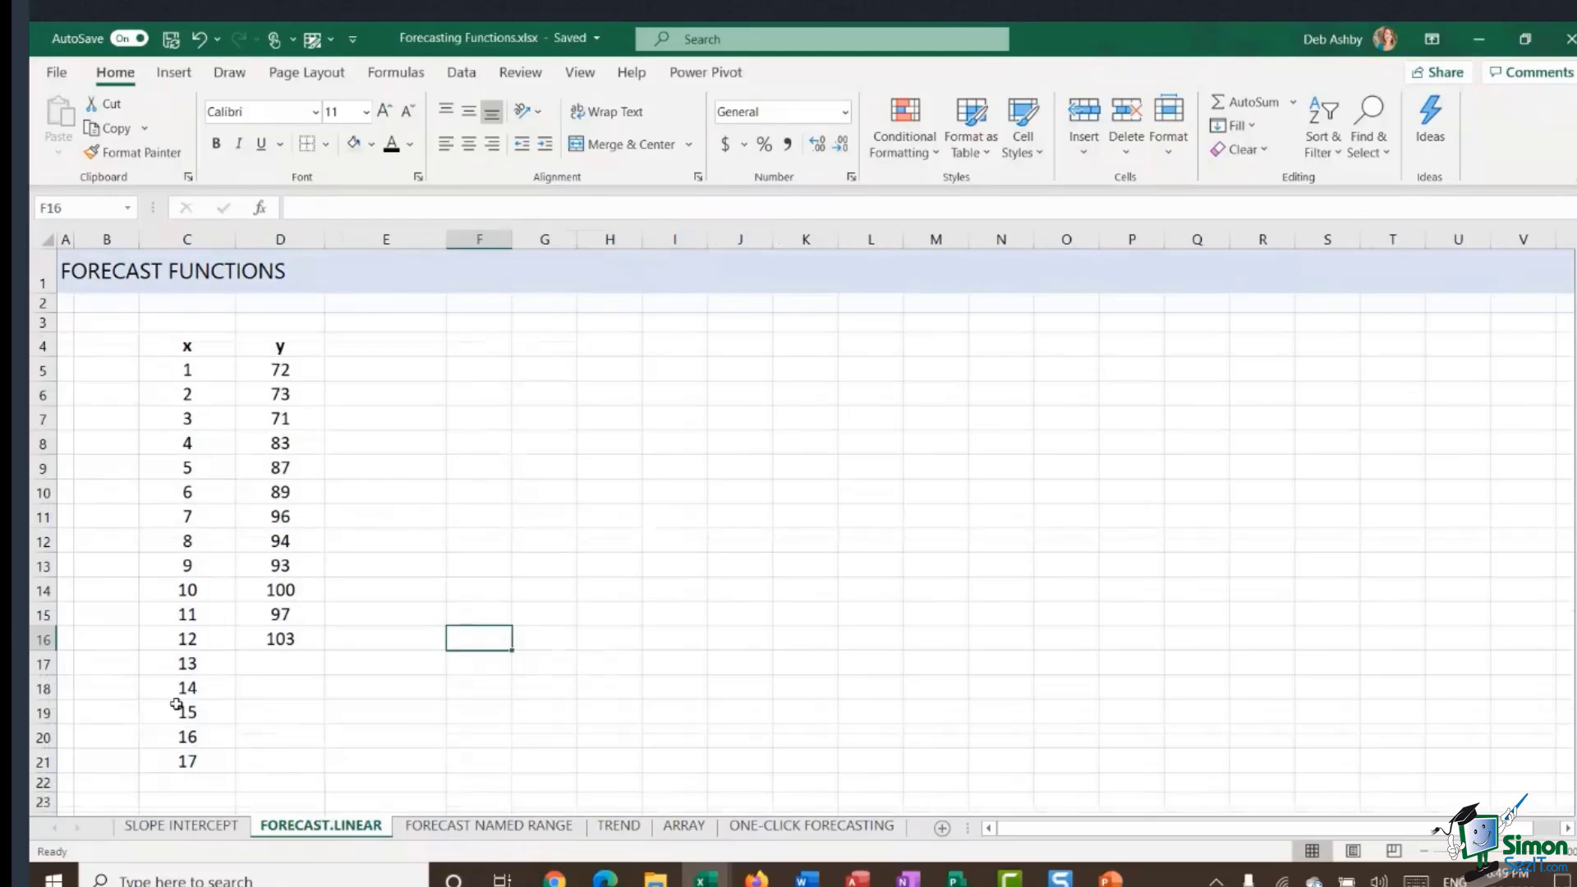
pyautogui.moveTo(269, 660); pyautogui.dragTo(247, 762)
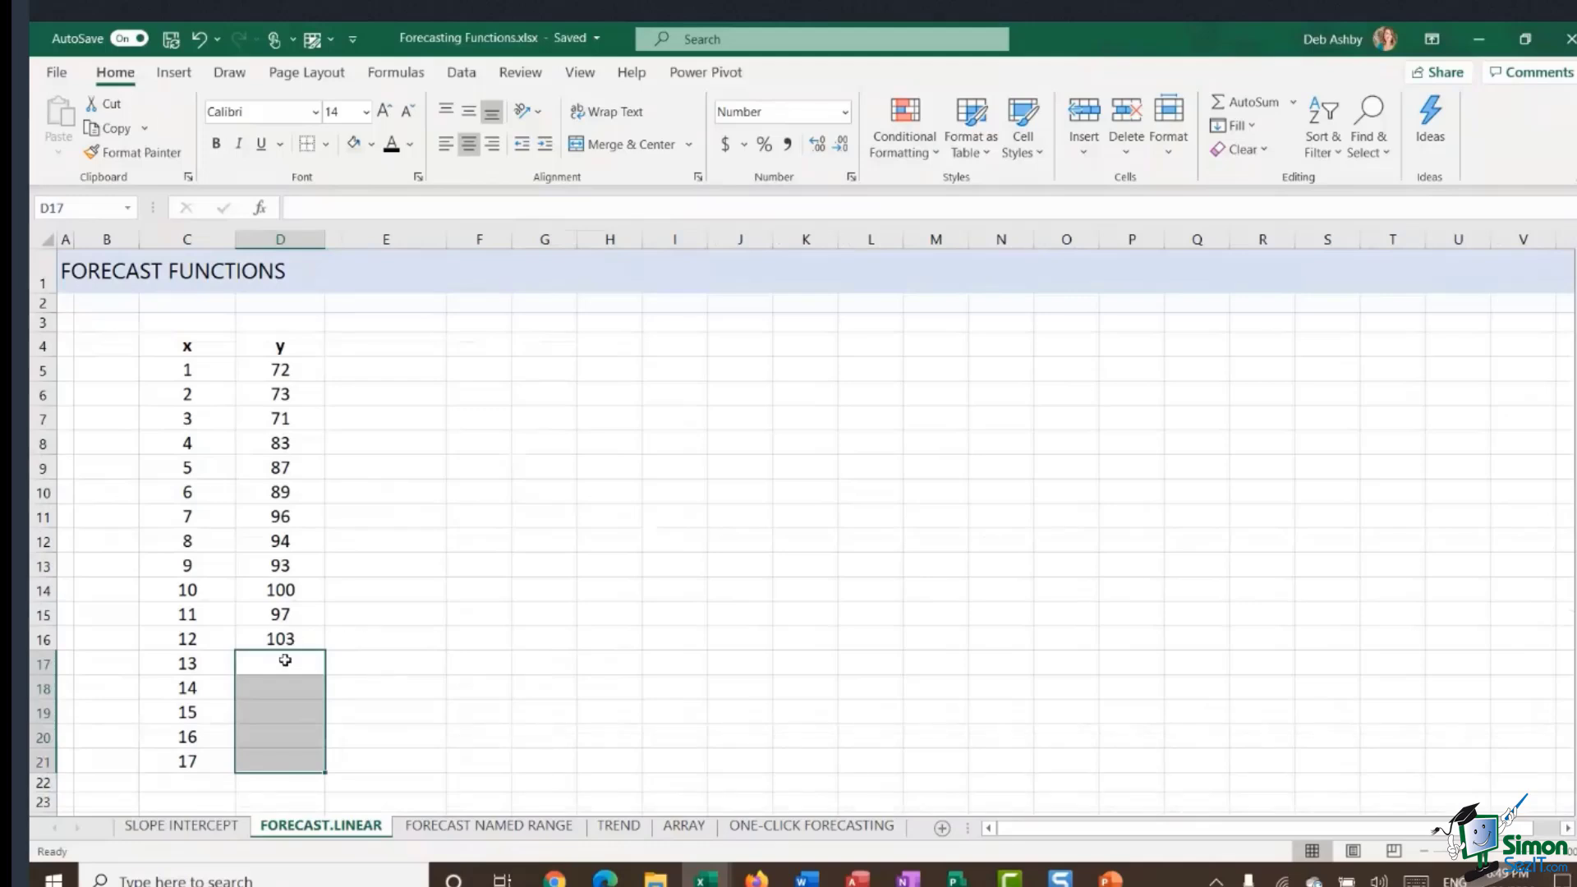
pyautogui.click(284, 672)
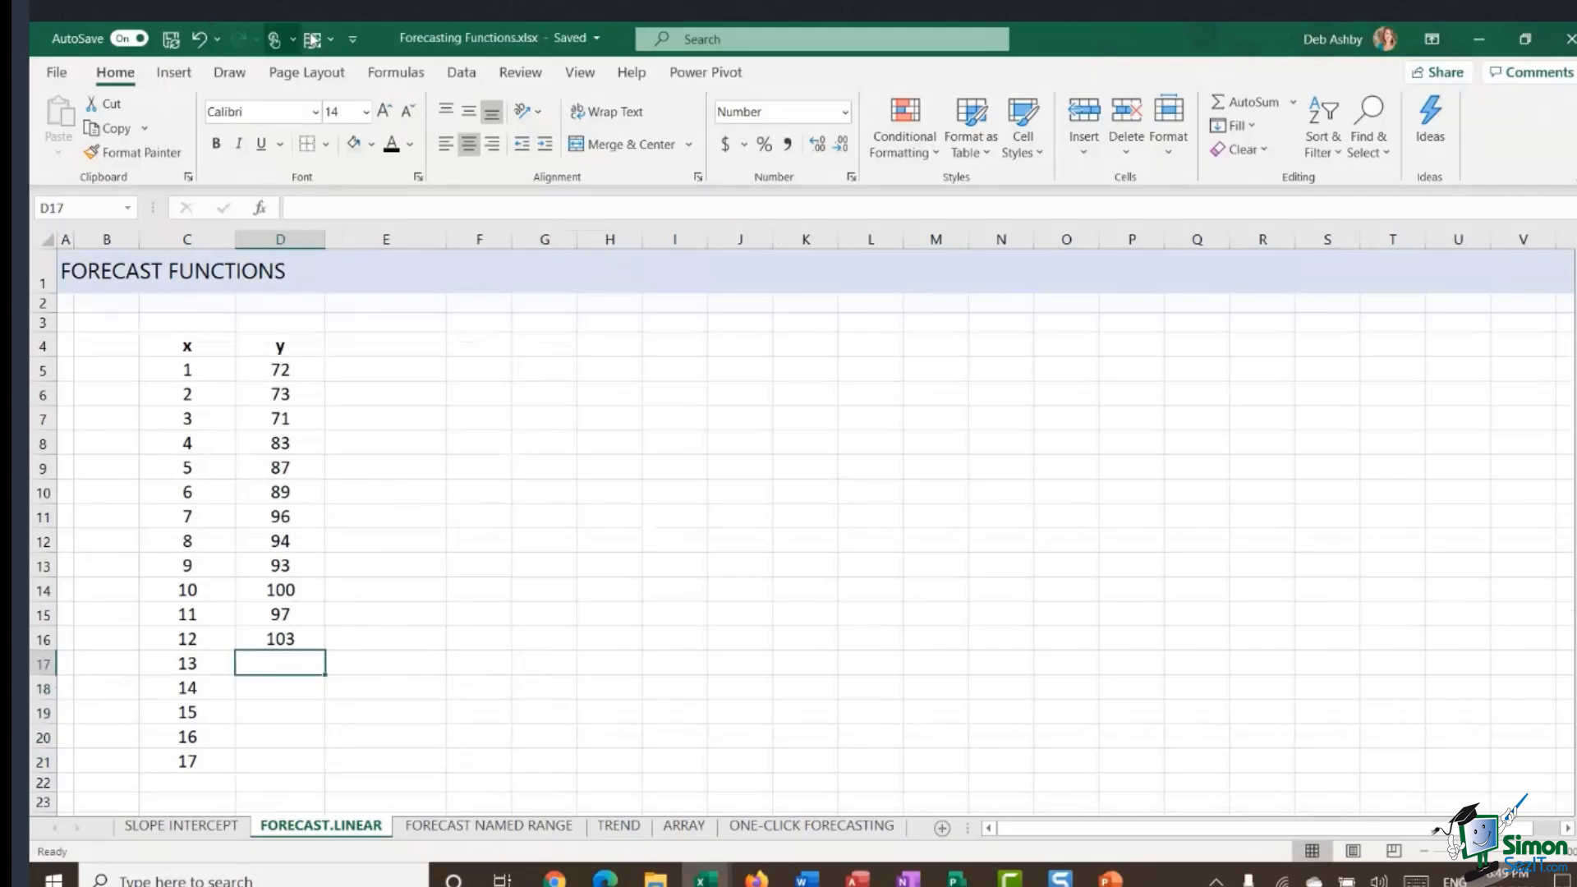
# - Look through the statistical functions for the FORECAST family and SLOPE without inserting any of them
pyautogui.click(397, 73)
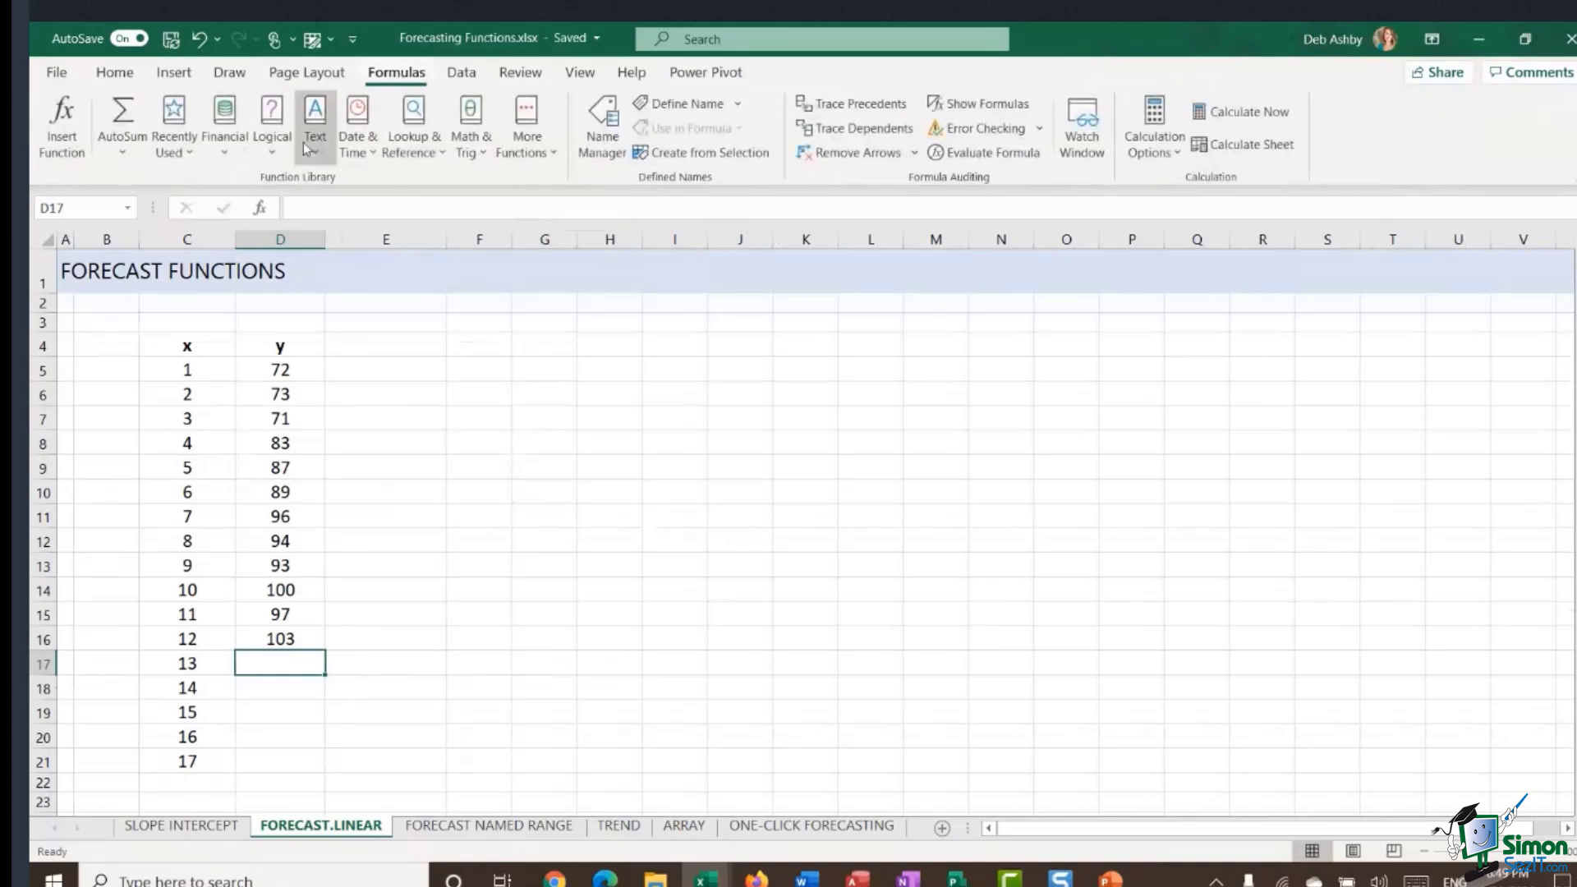
pyautogui.click(550, 160)
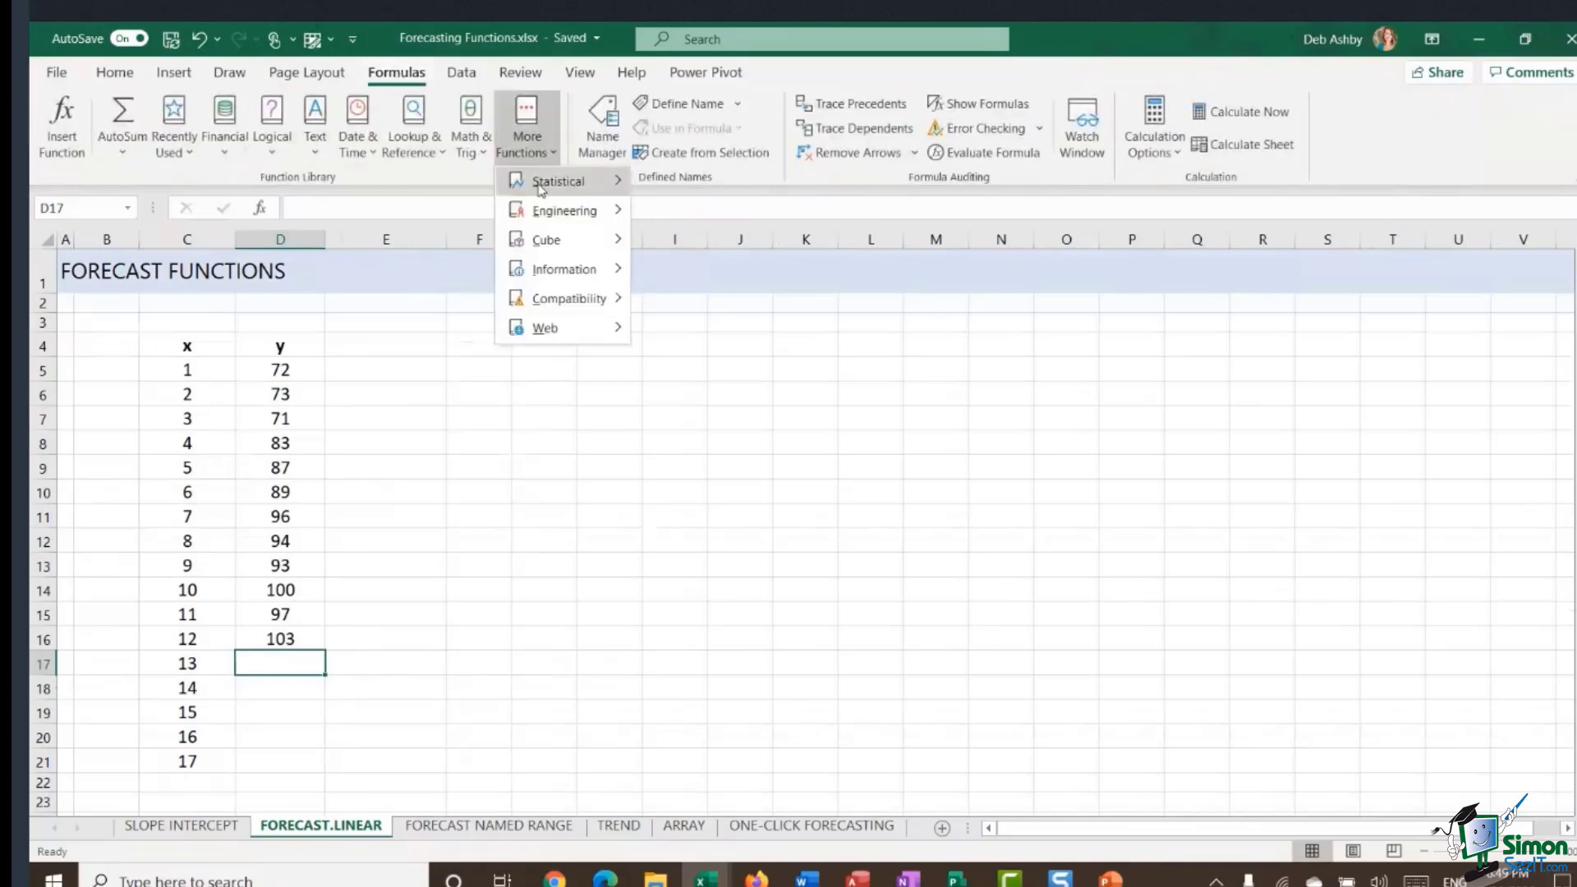
pyautogui.moveTo(542, 190)
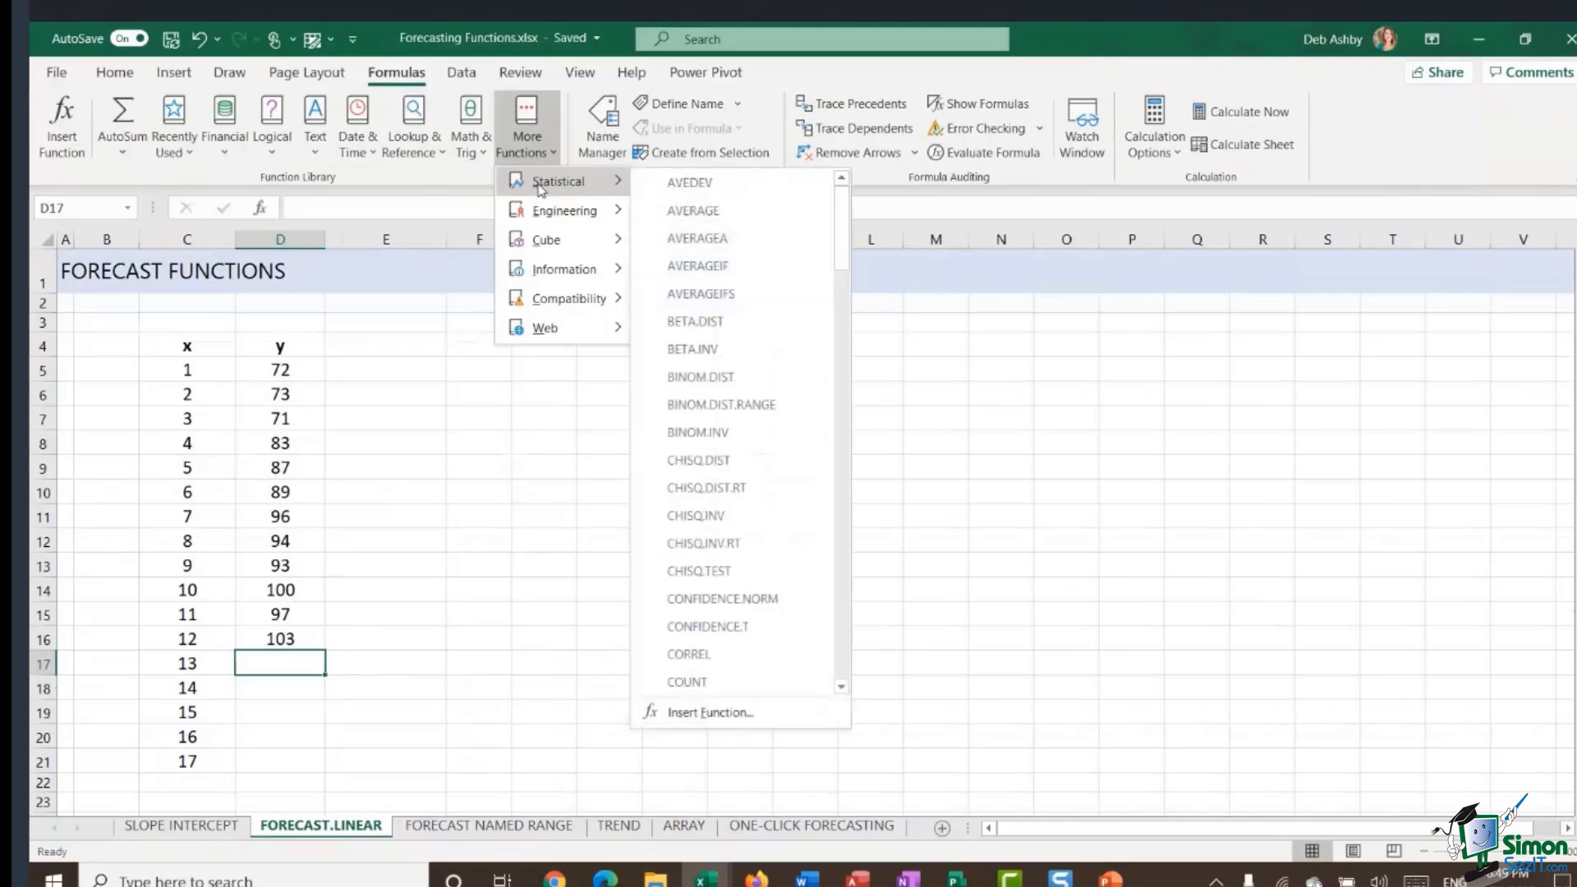
pyautogui.moveTo(842, 205); pyautogui.dragTo(844, 331)
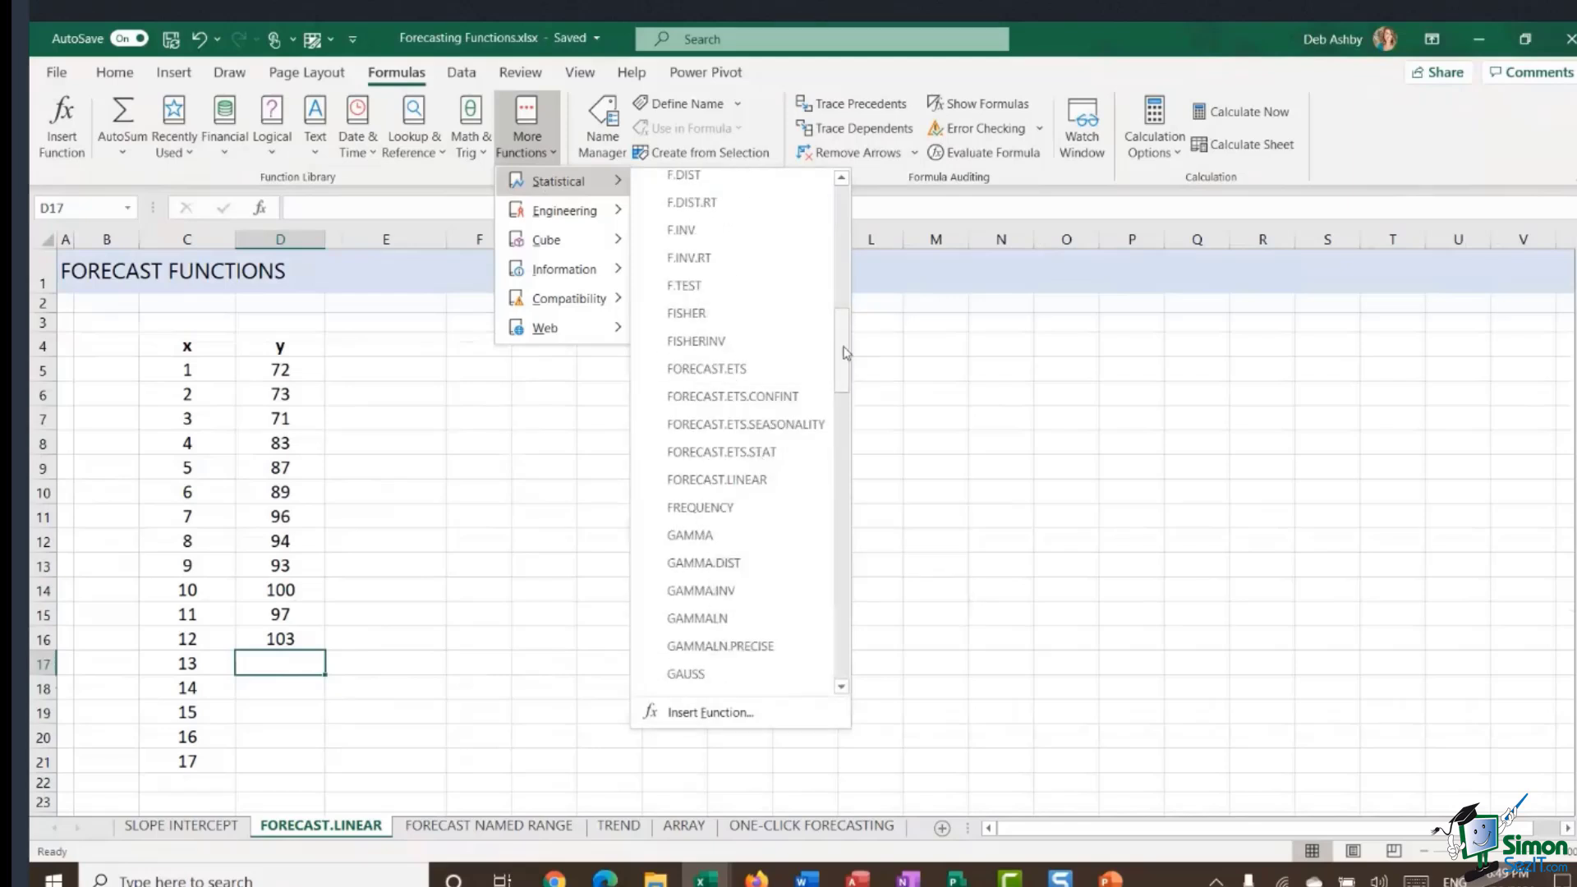
pyautogui.moveTo(840, 343); pyautogui.dragTo(842, 553)
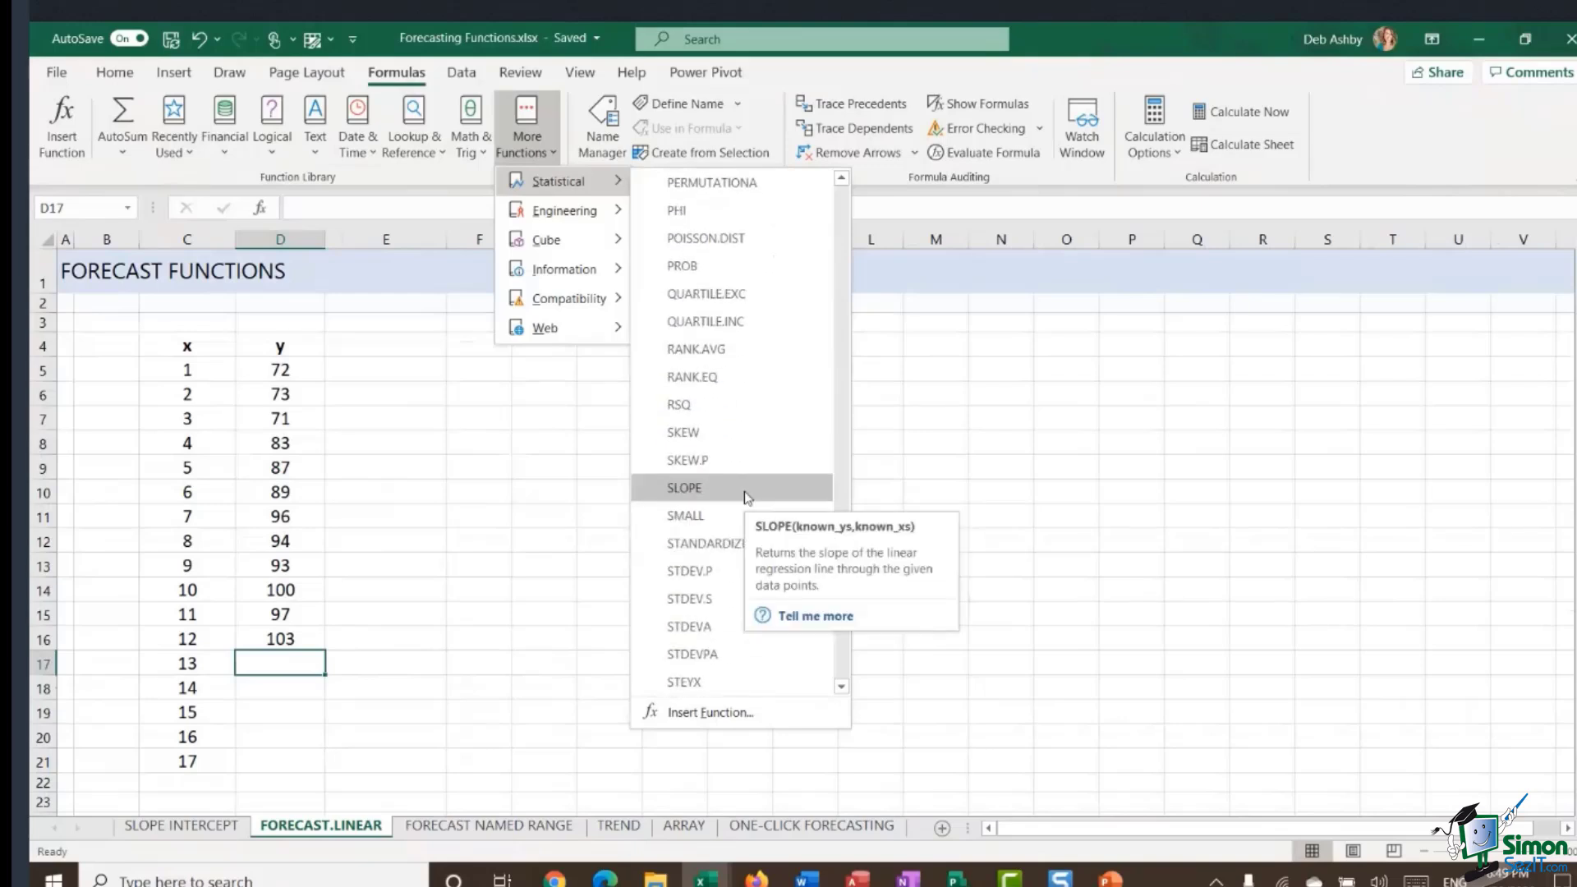
pyautogui.click(409, 624)
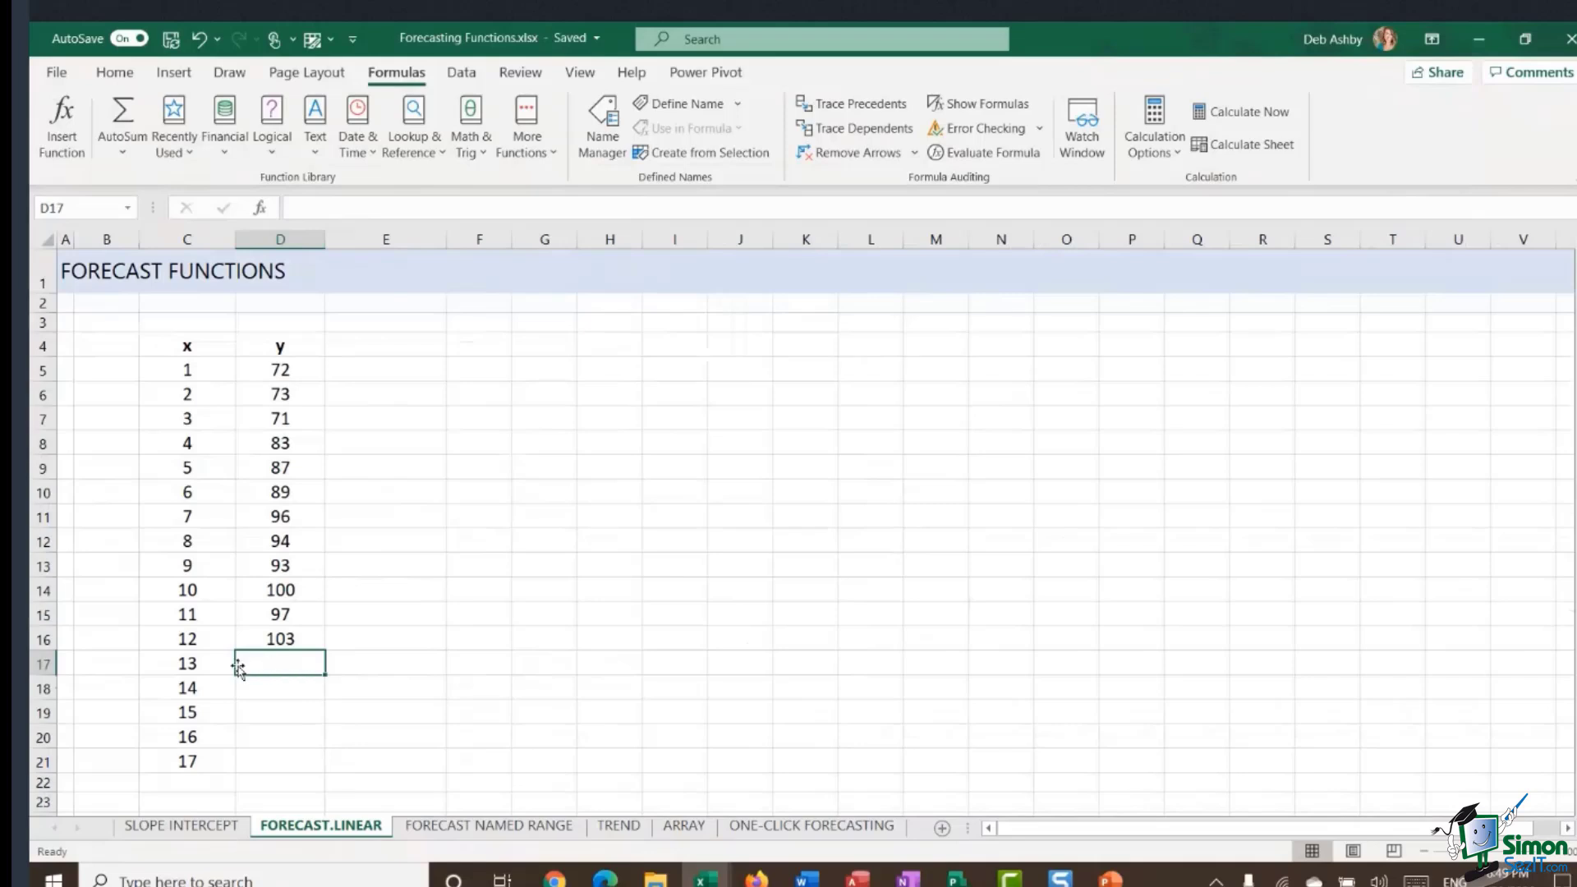
# - Forecast y for x = 13 in D17 with the formula =FORECAST.LINEAR(C17,D5:D16,C5:C16)
pyautogui.click(329, 208)
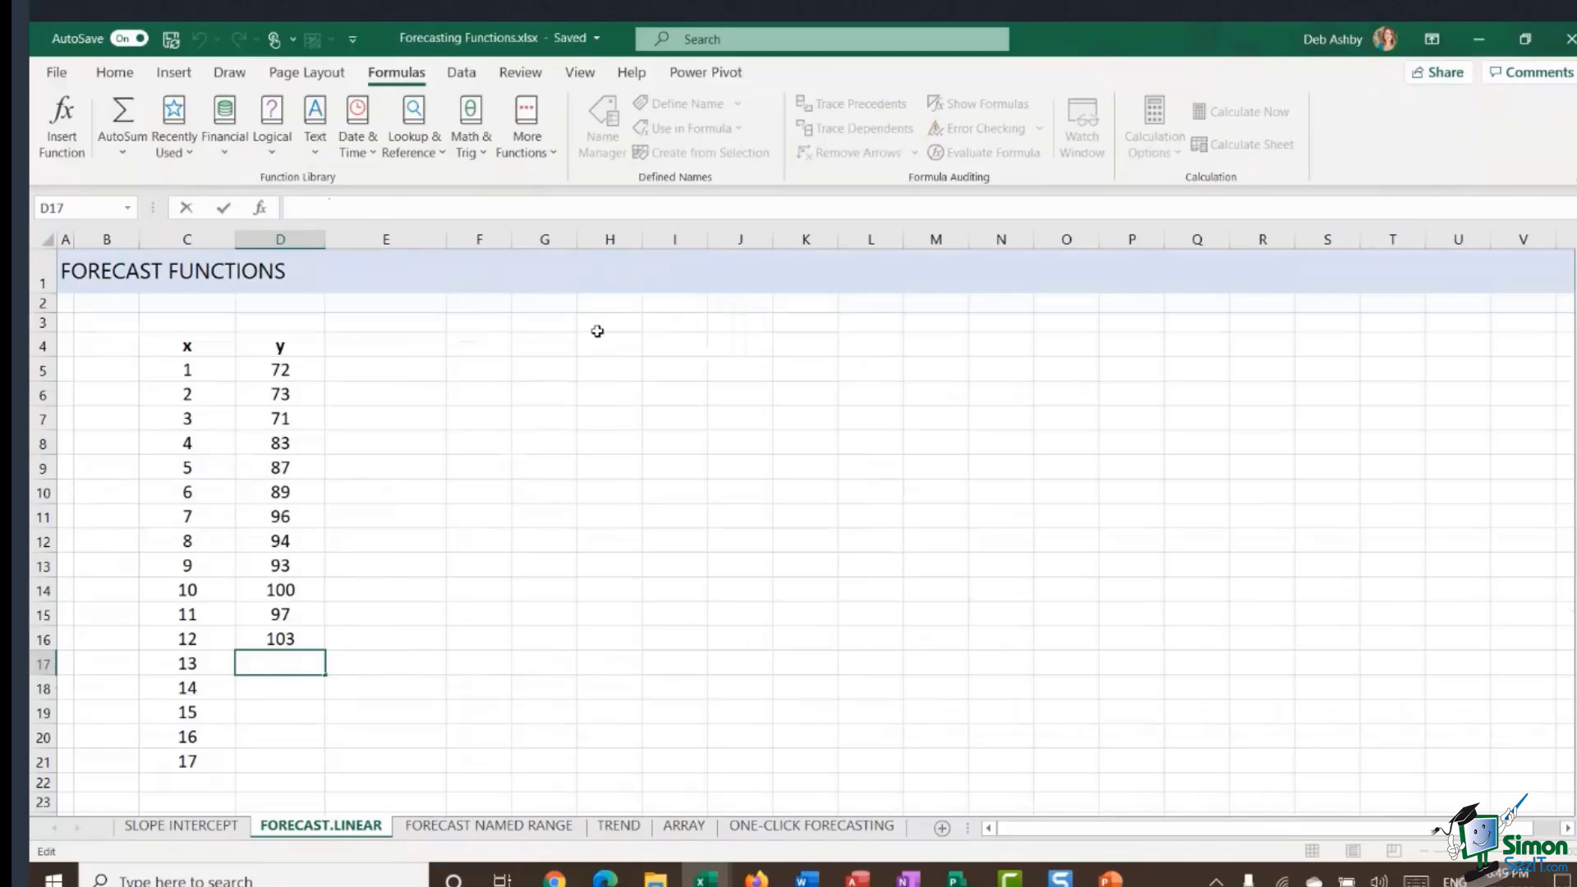
pyautogui.write('=FORE')
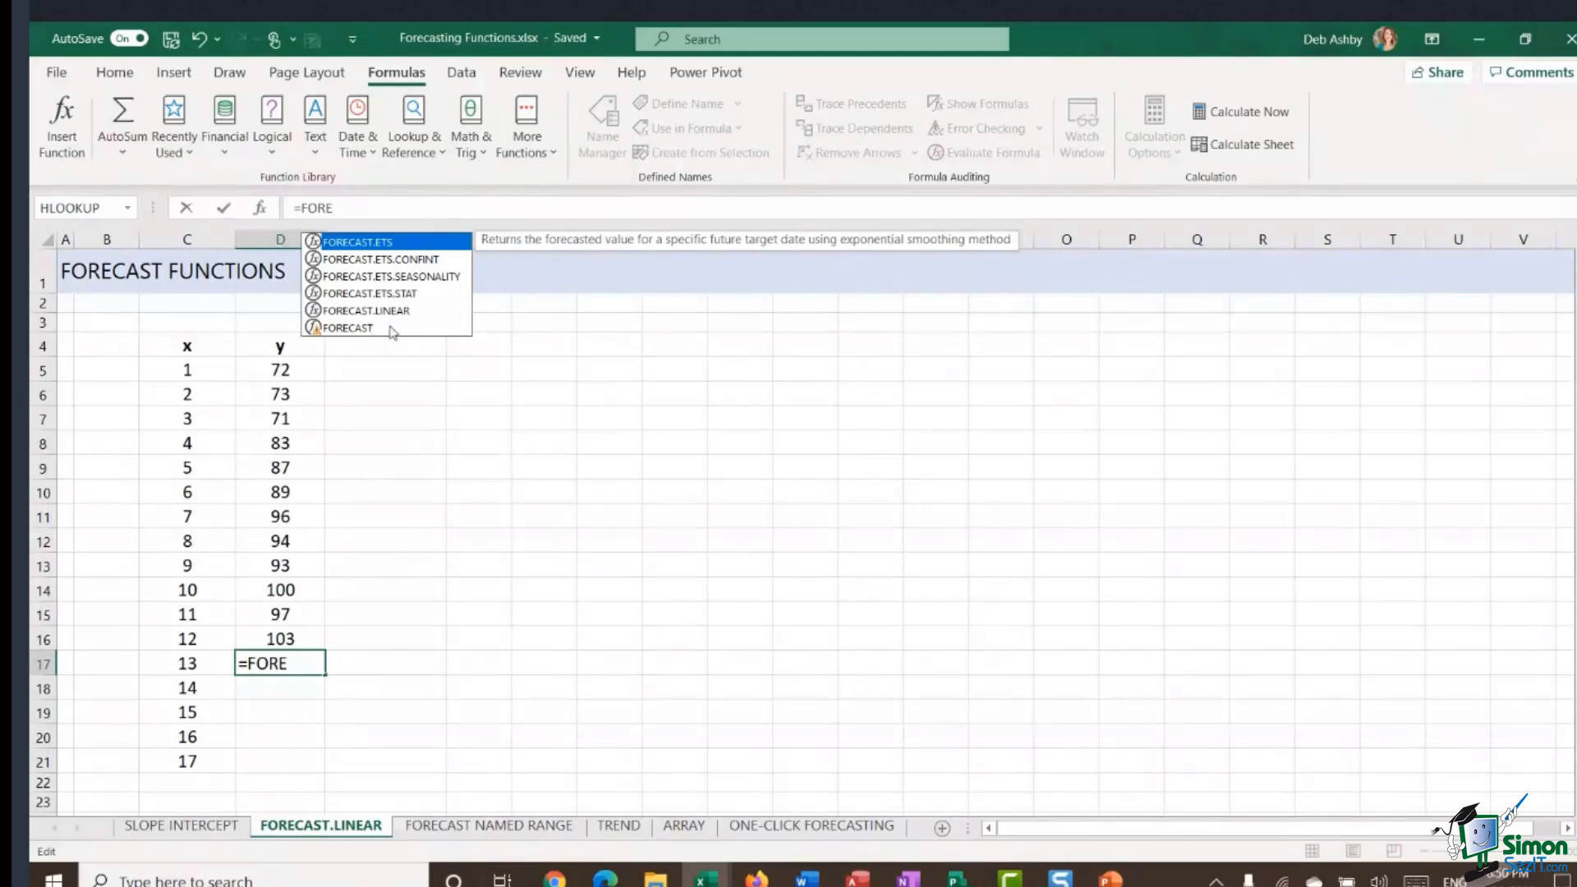
pyautogui.doubleClick(415, 315)
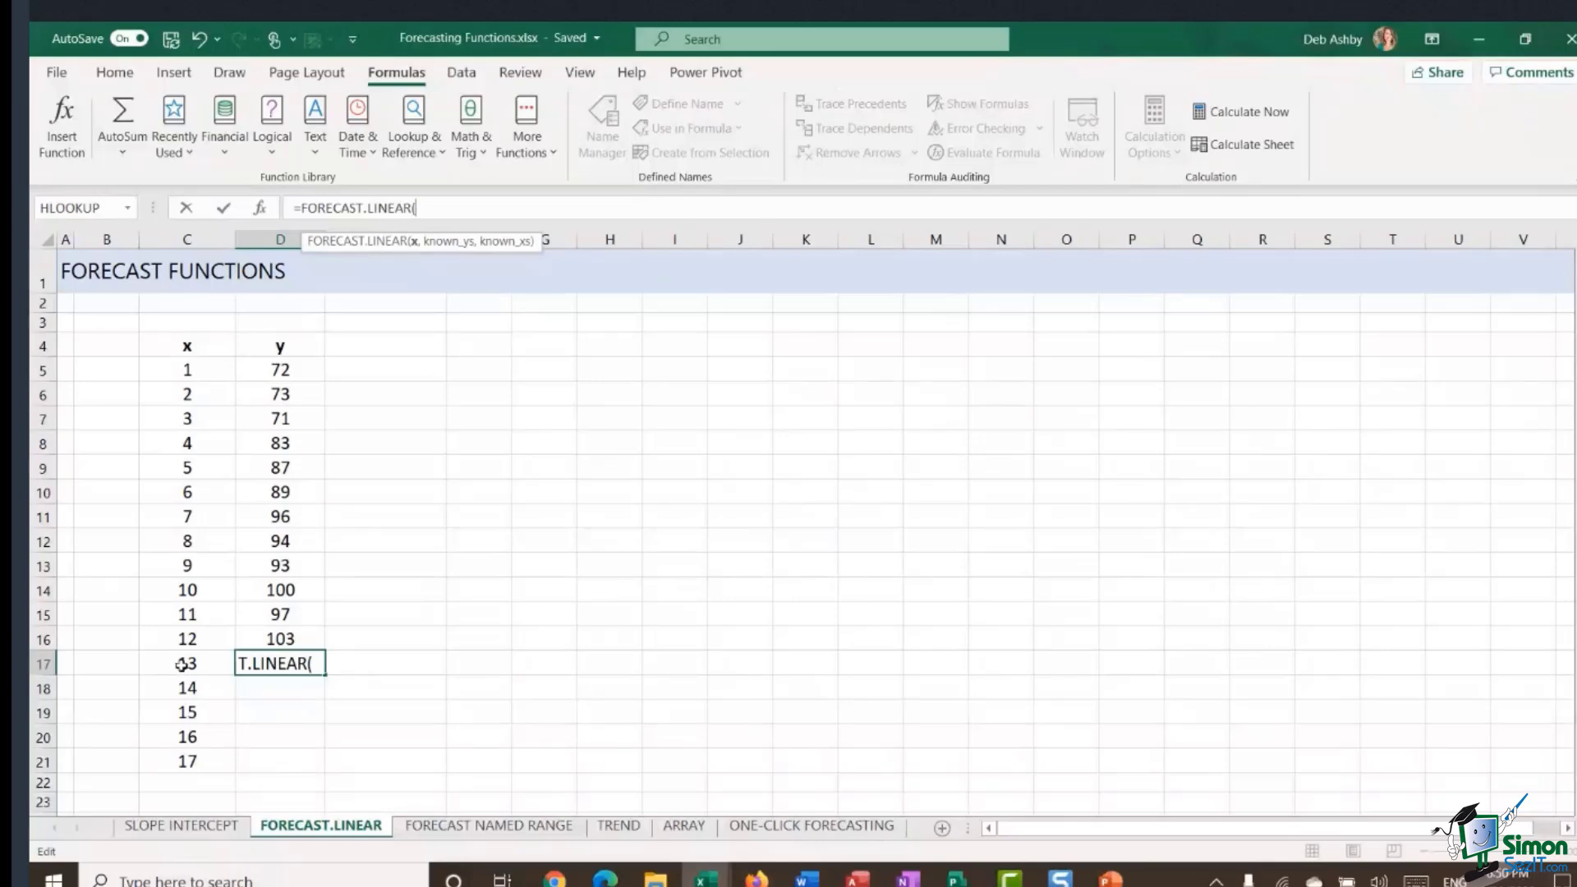
pyautogui.click(172, 662)
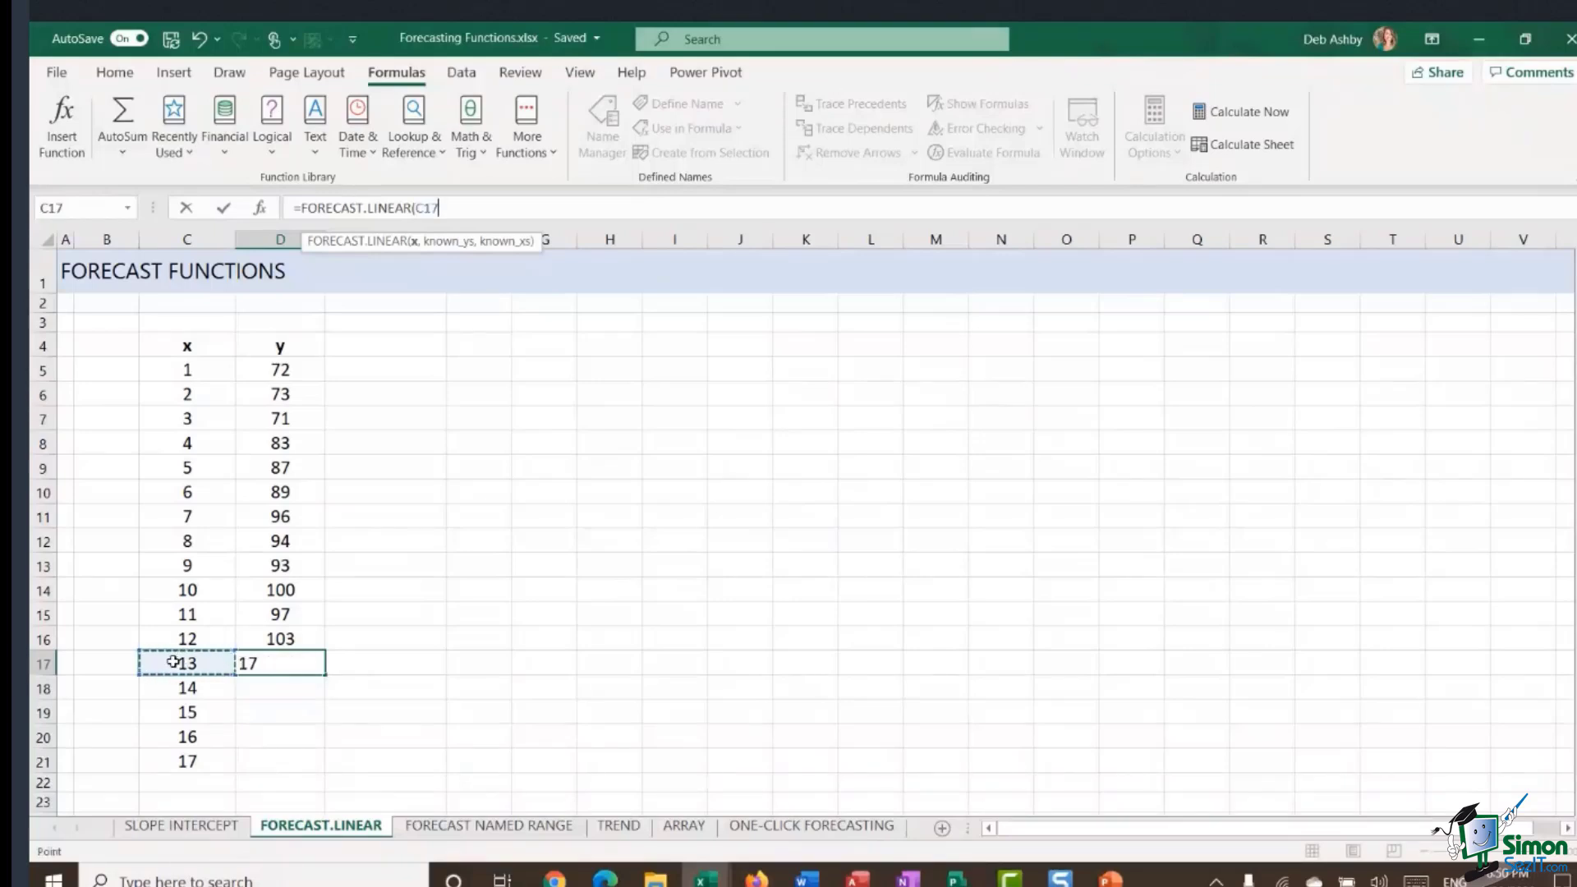
pyautogui.write(',')
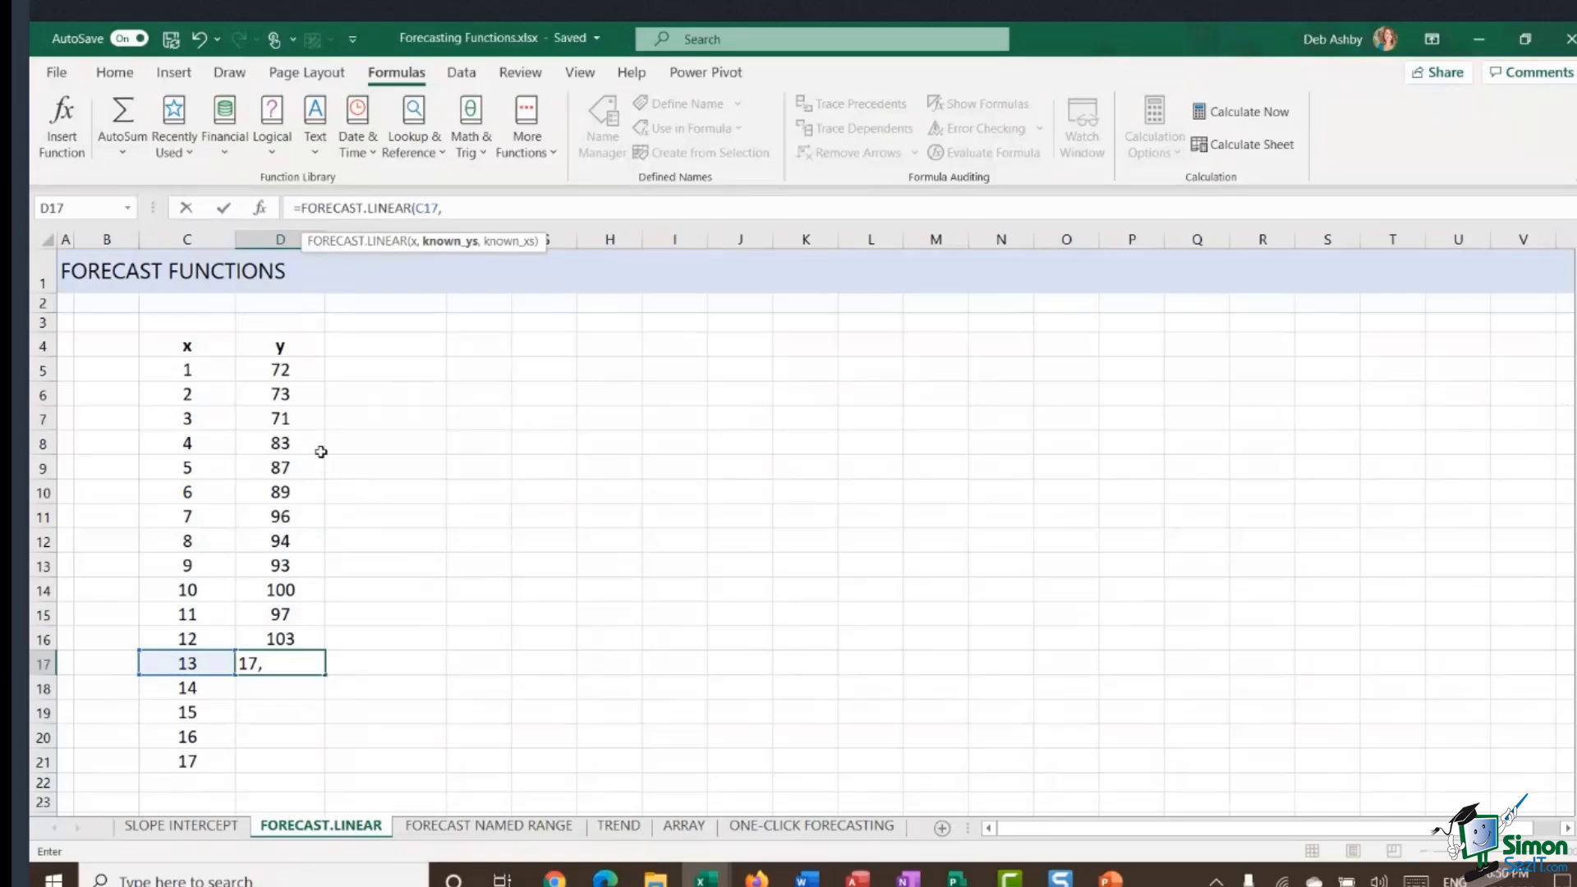
pyautogui.moveTo(304, 370); pyautogui.dragTo(304, 639)
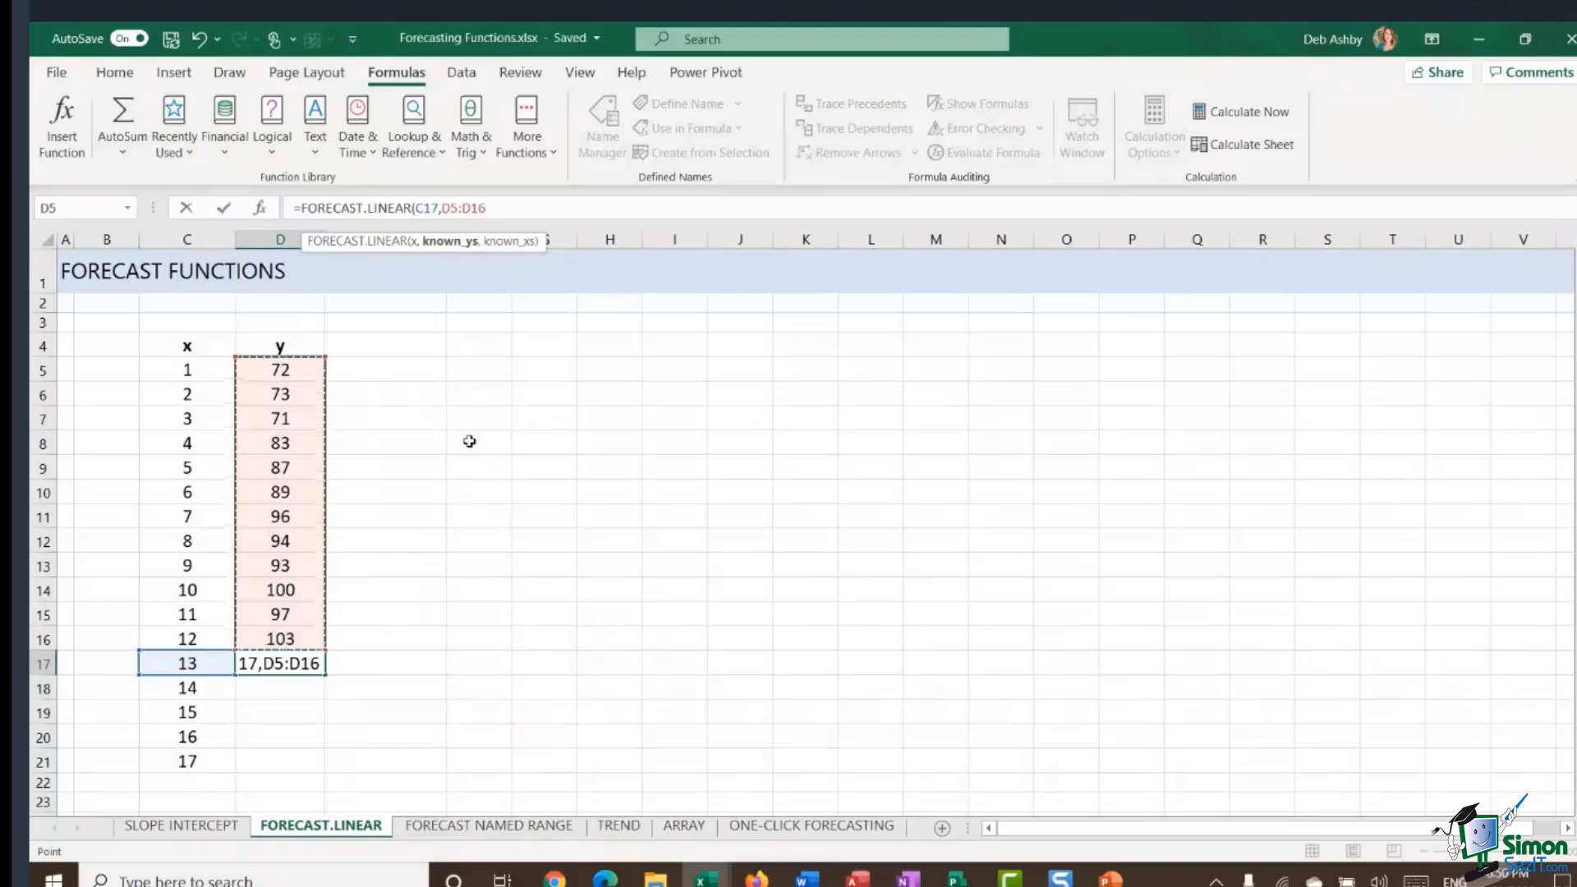
pyautogui.write(',')
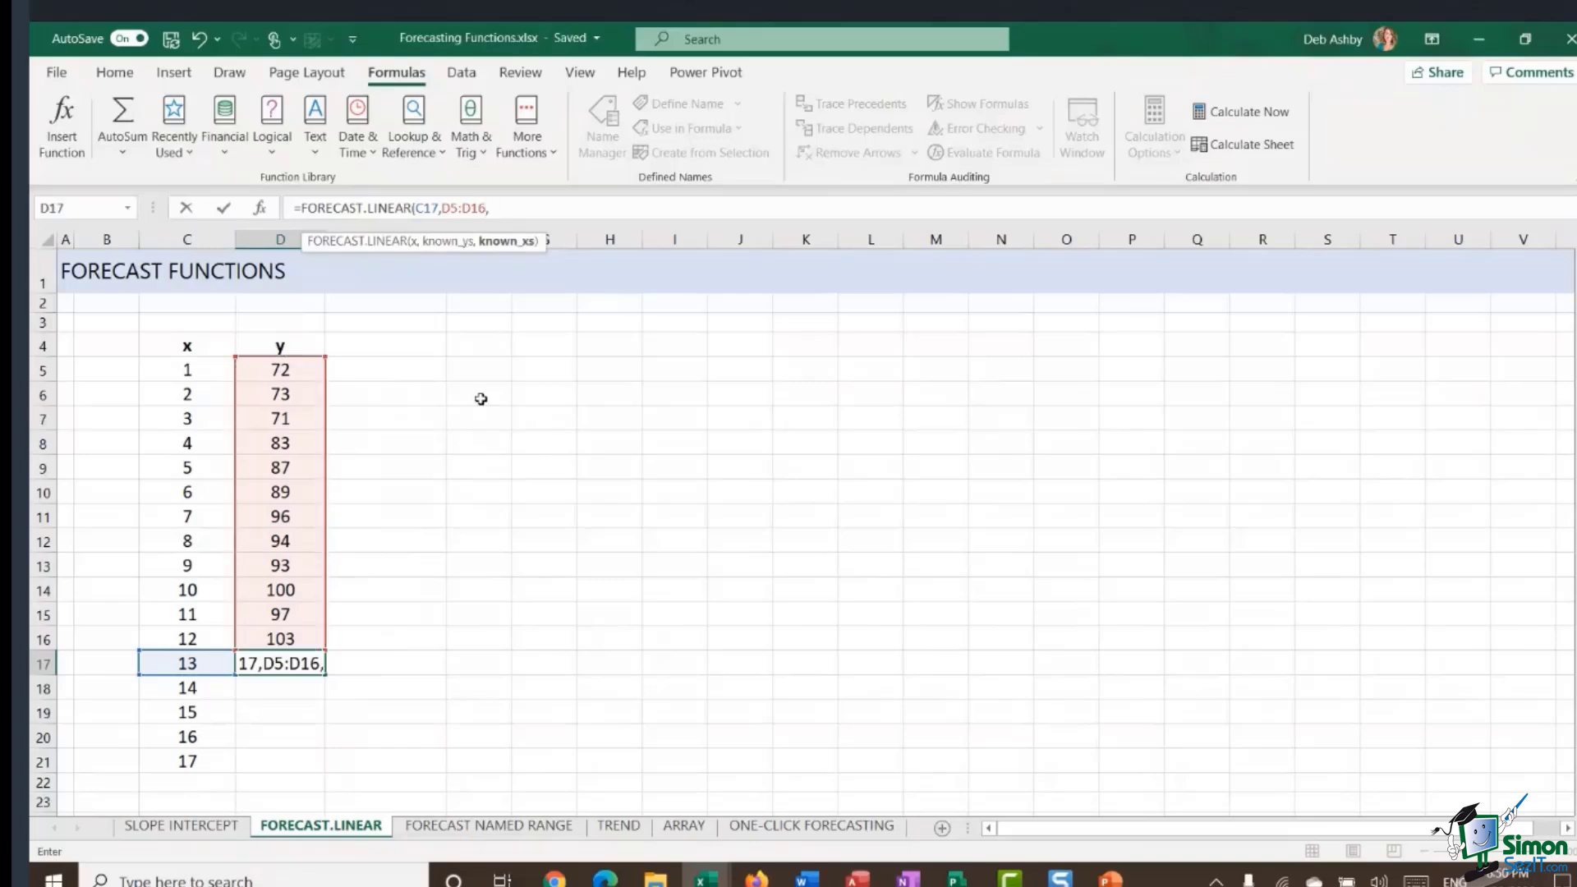
pyautogui.moveTo(194, 372); pyautogui.dragTo(187, 638)
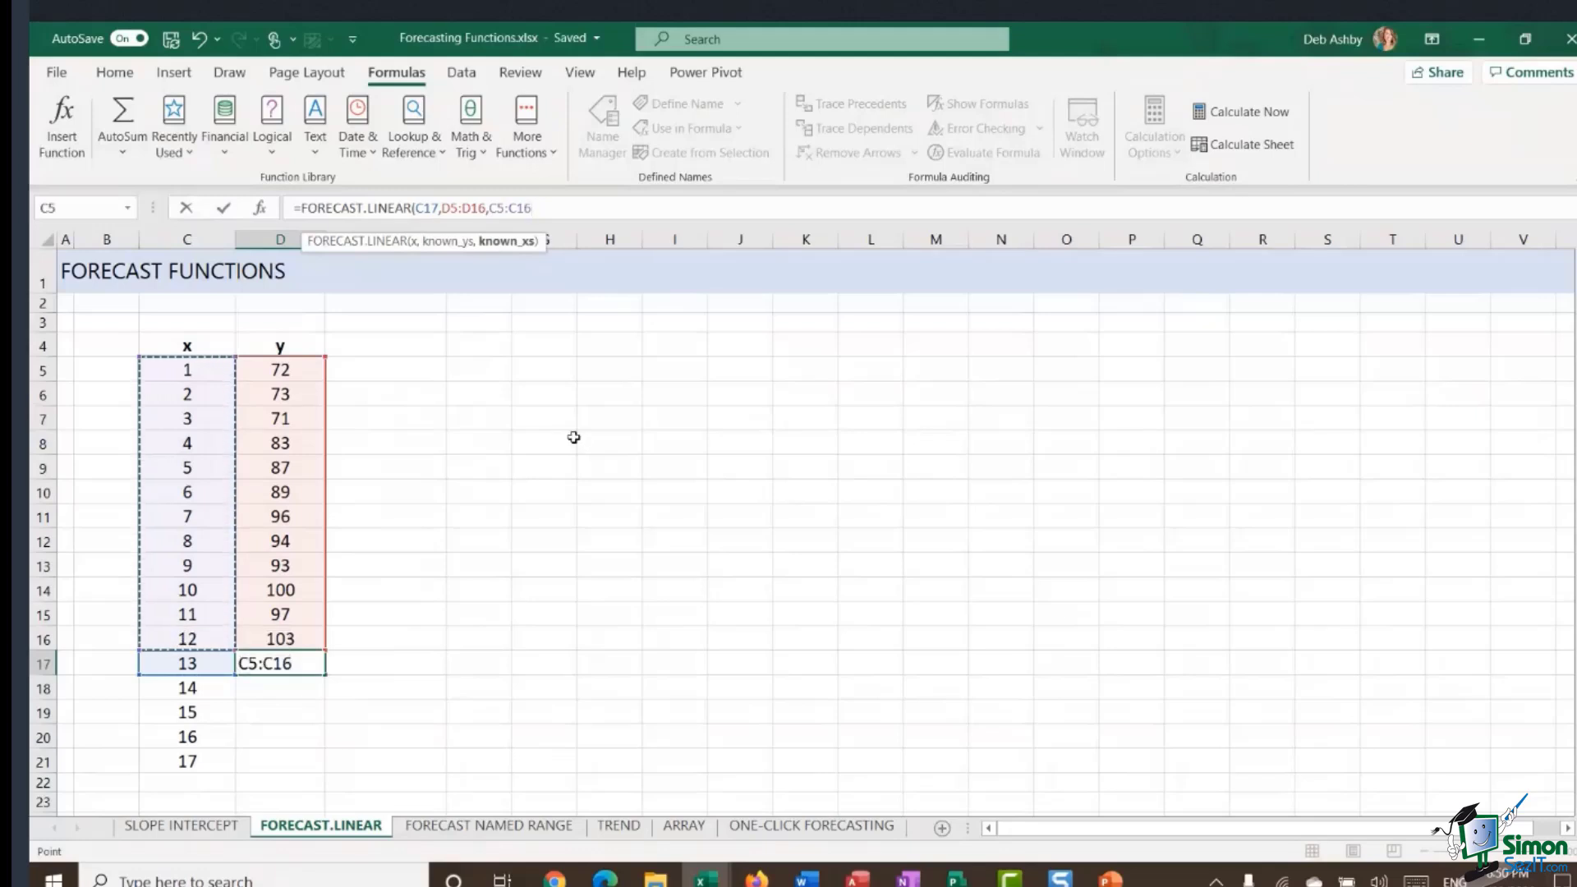
pyautogui.write(')')
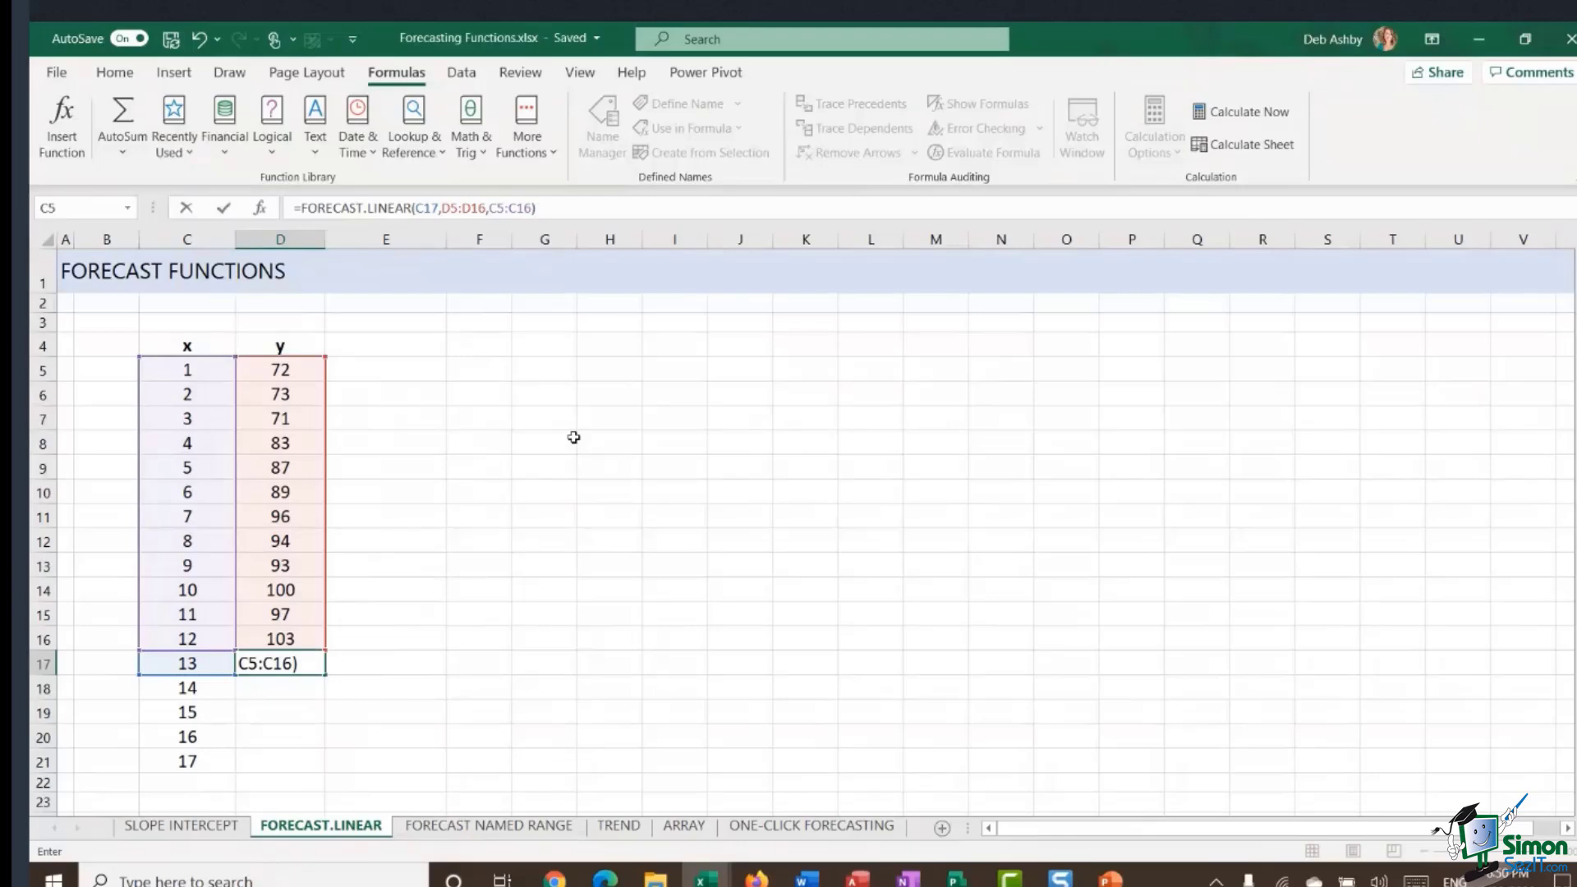
pyautogui.press('Return')
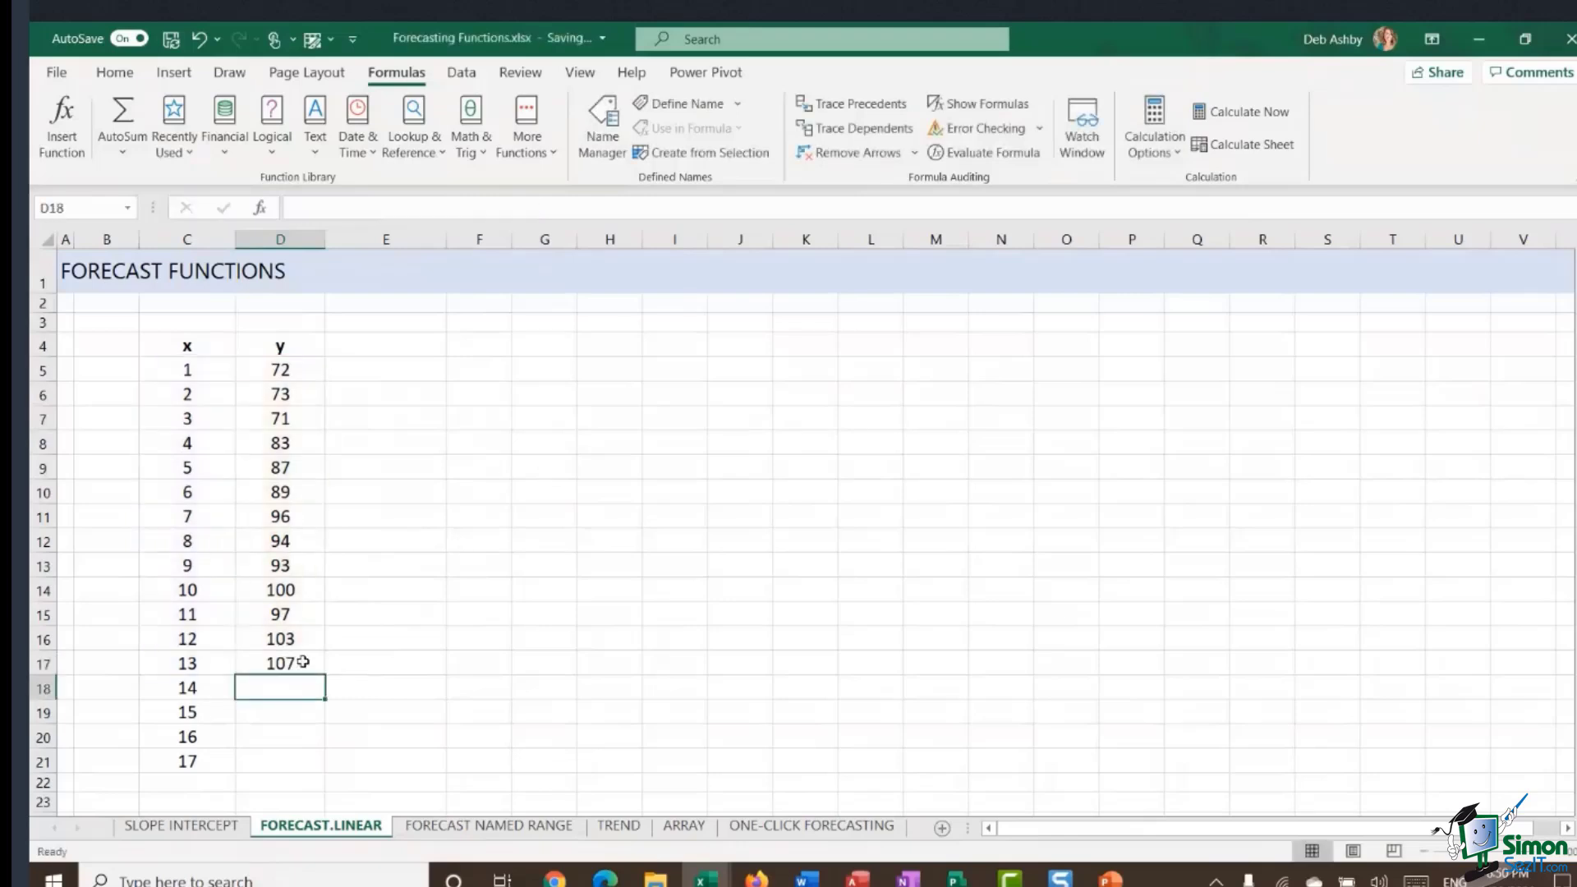
# - Fill the FORECAST.LINEAR formula from D17 down to D21 to forecast y for x = 14 to 17
pyautogui.click(303, 663)
pyautogui.moveTo(325, 700); pyautogui.dragTo(325, 768)
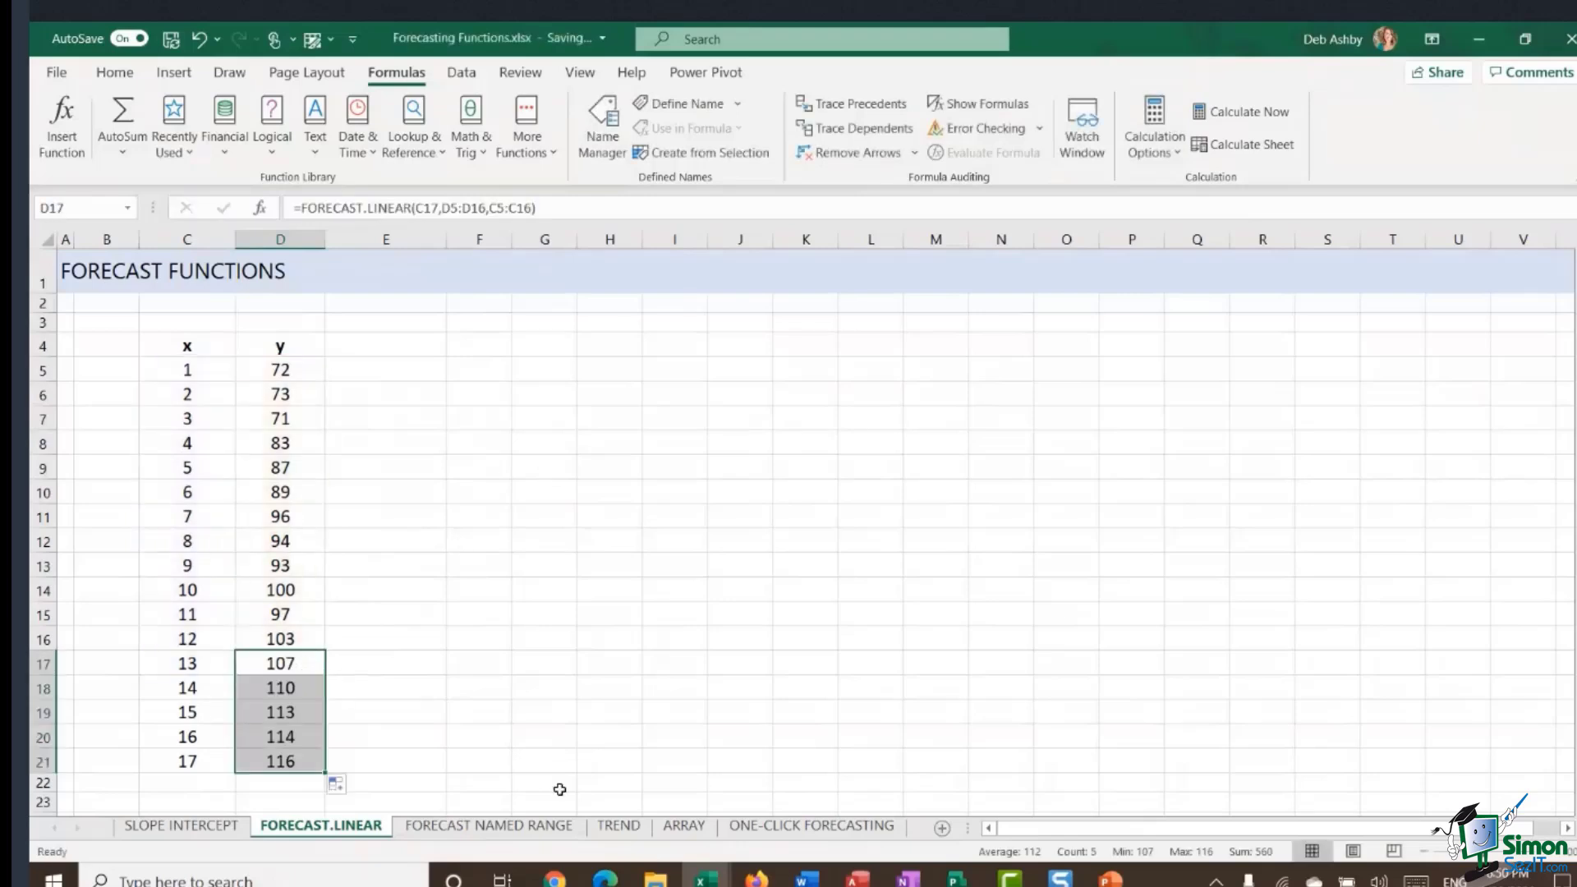
pyautogui.click(460, 663)
pyautogui.moveTo(293, 666); pyautogui.dragTo(296, 762)
pyautogui.click(476, 343)
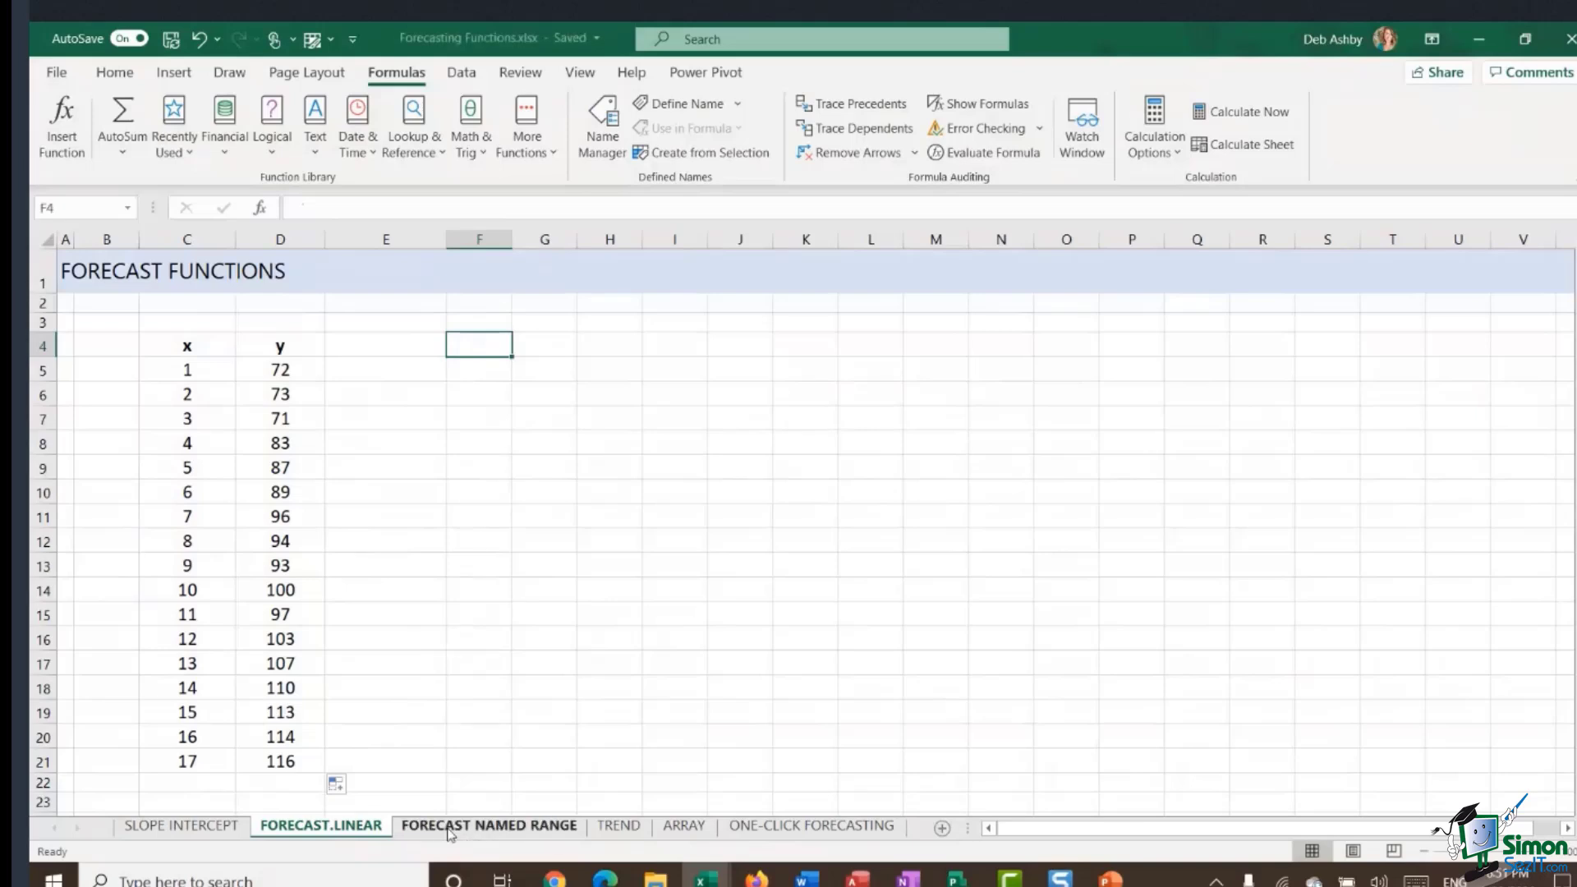
# - Open the FORECAST NAMED RANGE worksheet at the start of its Date and Sales table
pyautogui.click(473, 826)
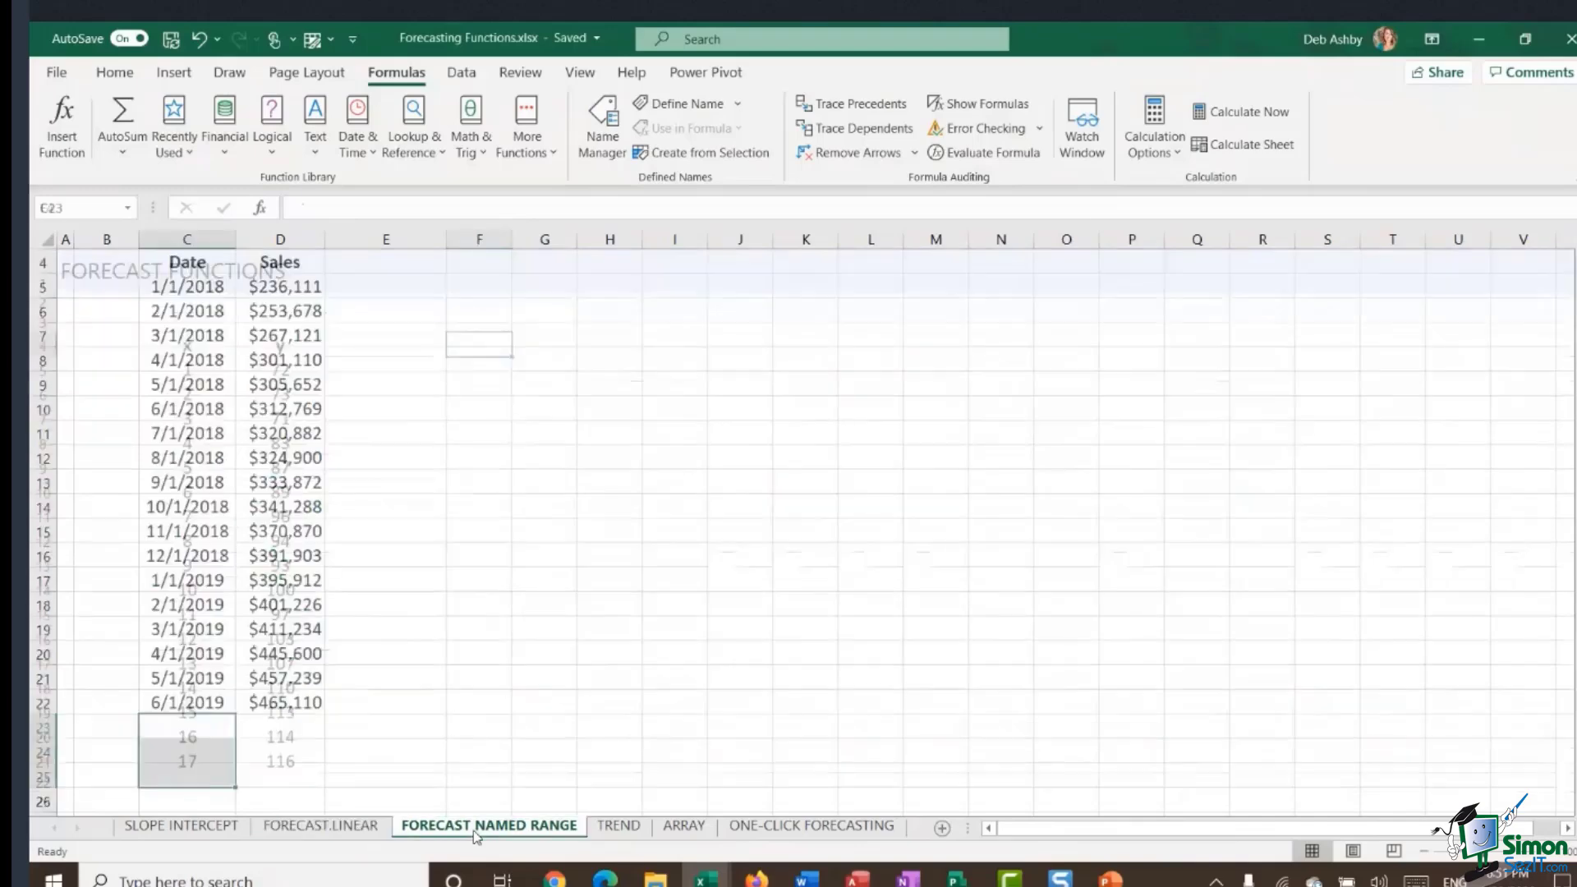
pyautogui.click(443, 466)
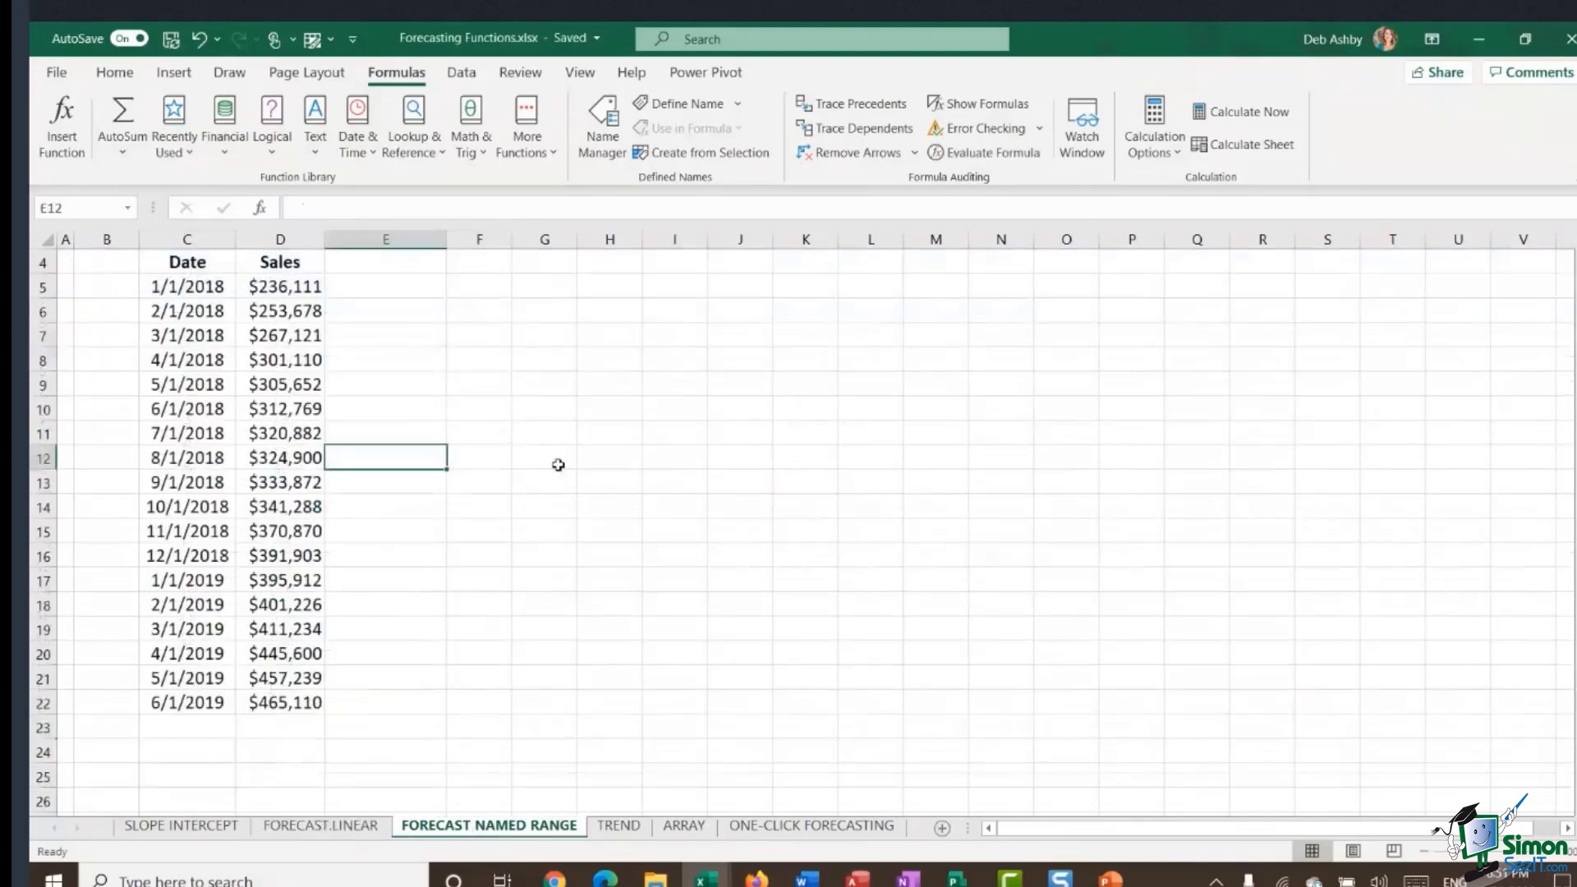
pyautogui.scroll(1, 558, 465)
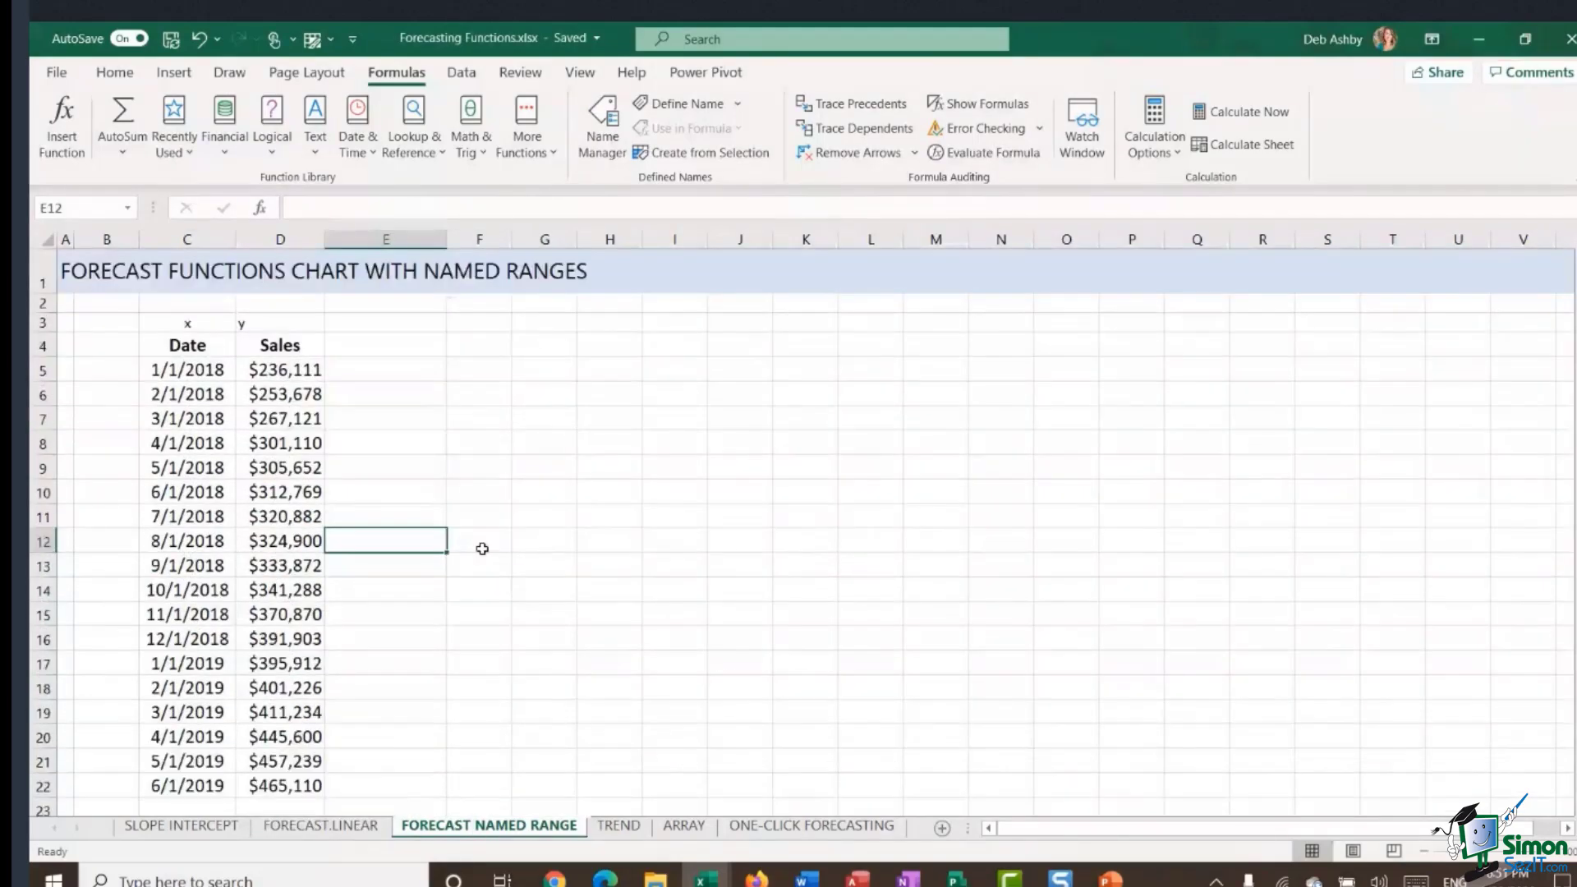
# - Examine the x and y labels in C3:D3 and how the first Date entries pair with their Sales values
pyautogui.click(183, 325)
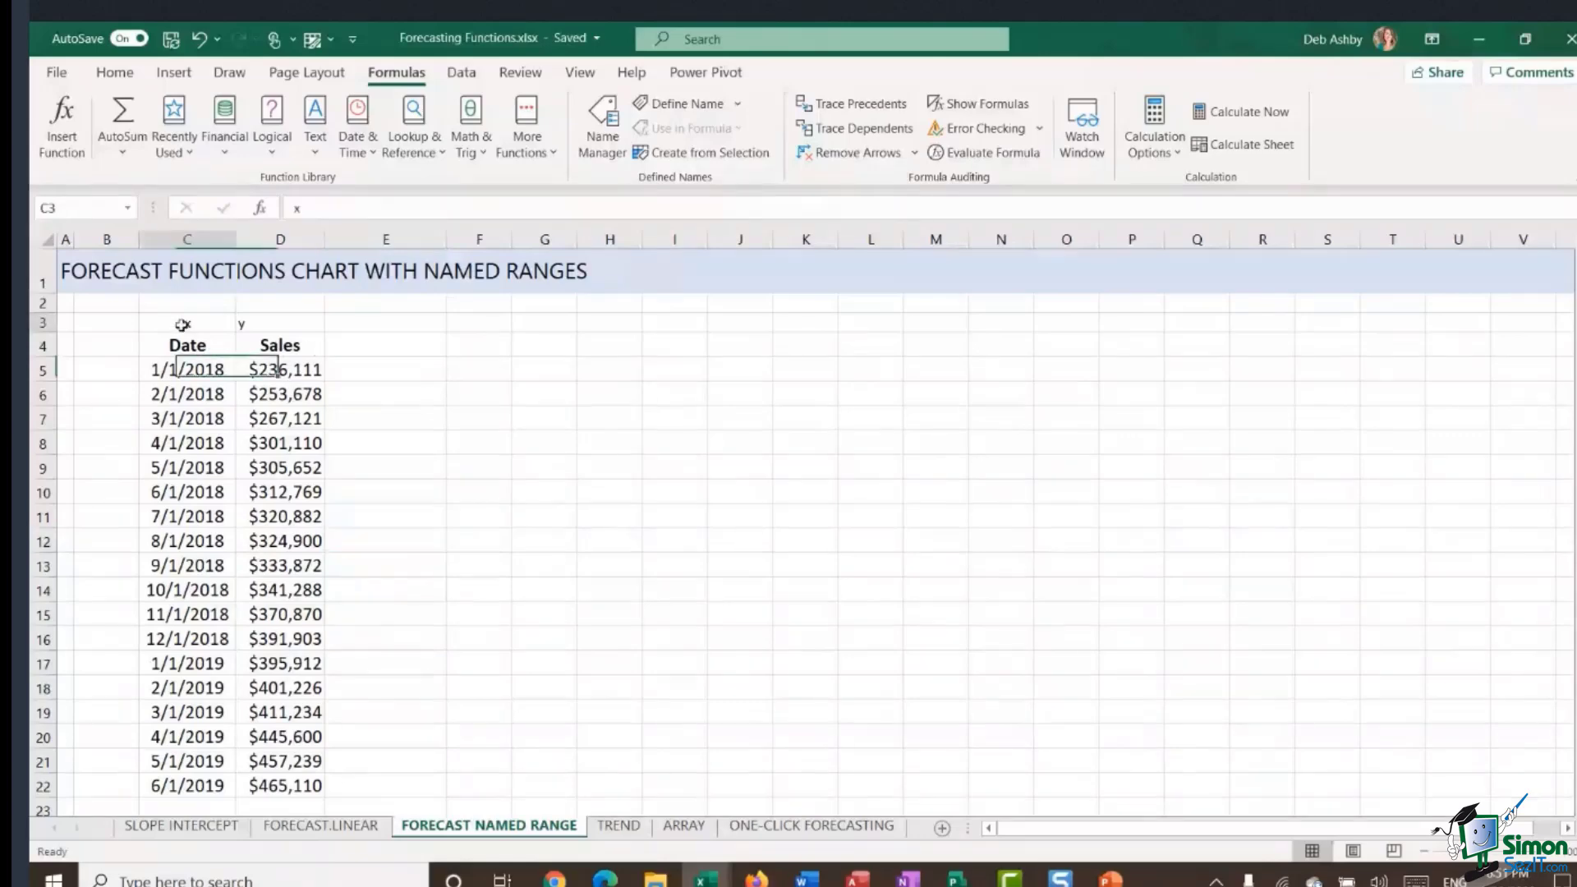
pyautogui.click(273, 327)
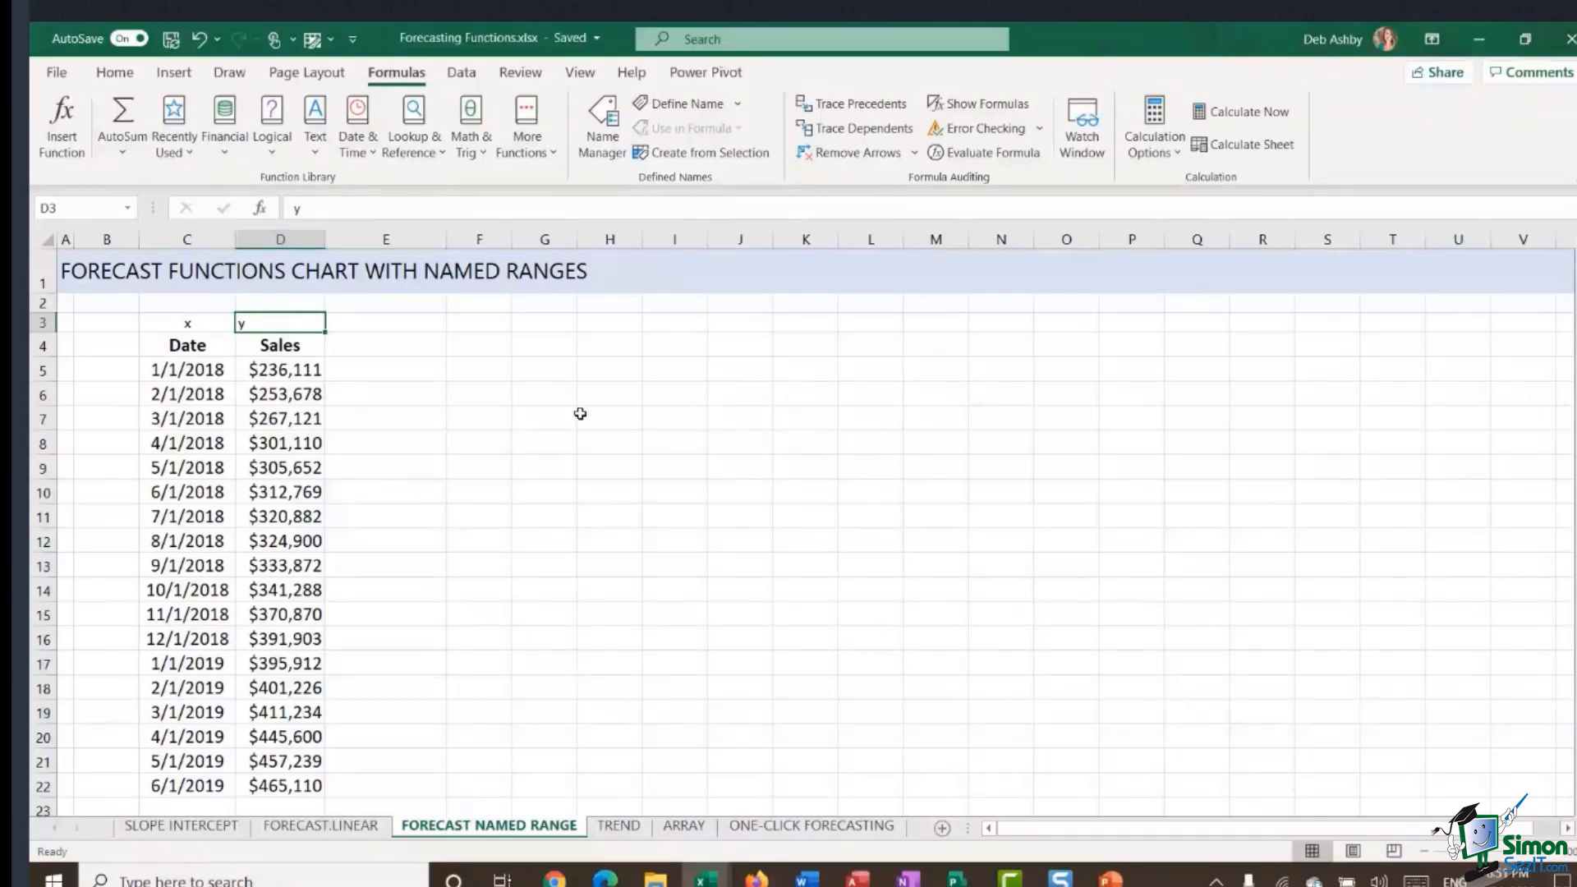
pyautogui.click(174, 326)
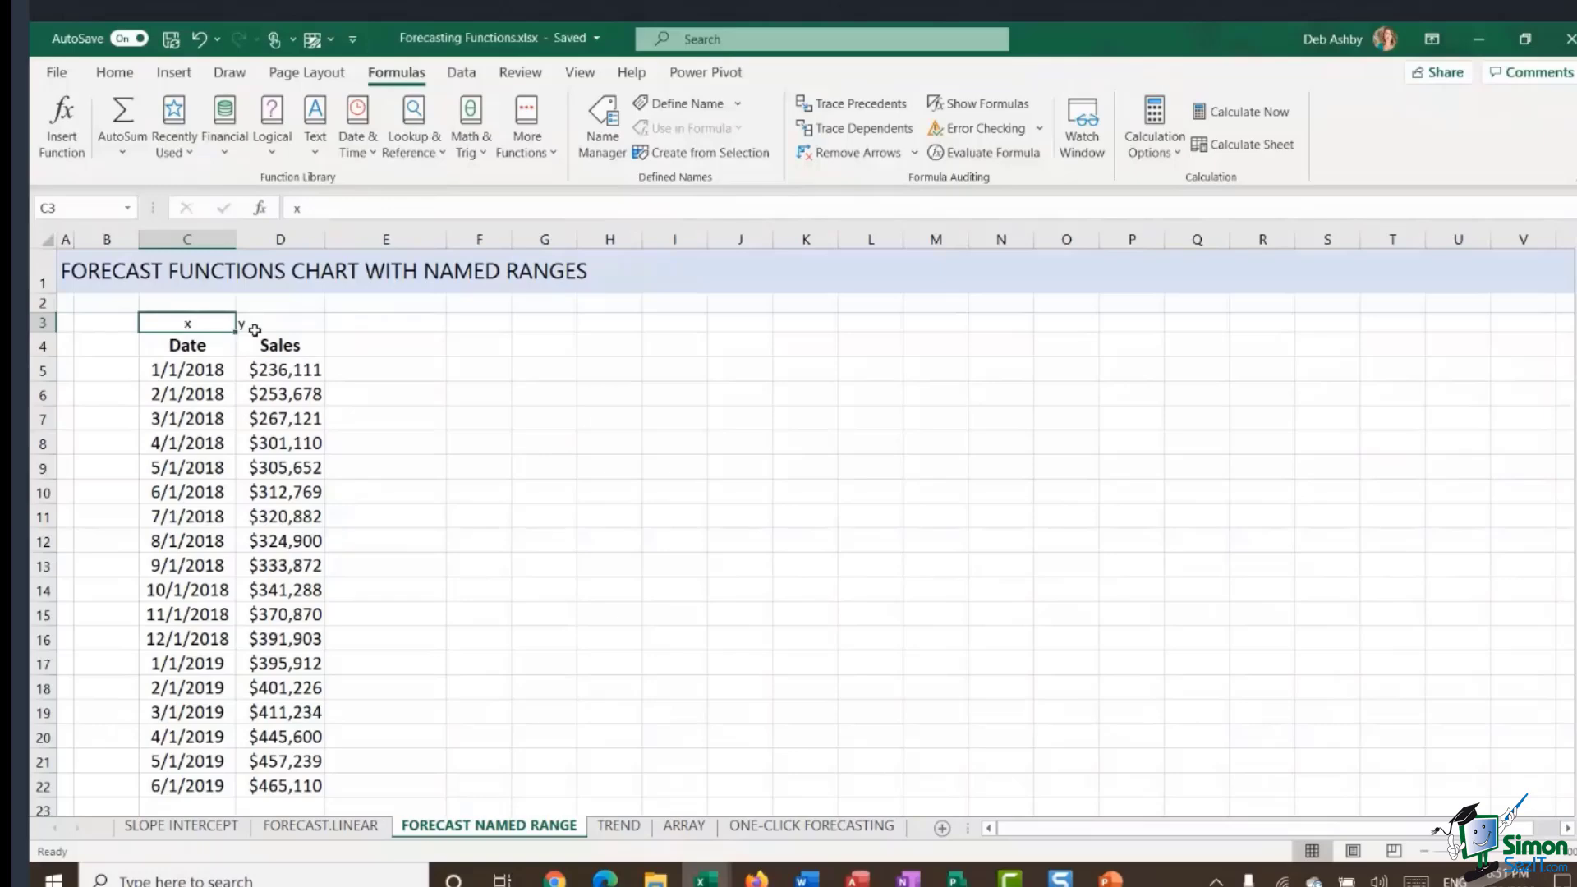
pyautogui.click(254, 328)
pyautogui.click(173, 323)
pyautogui.click(257, 325)
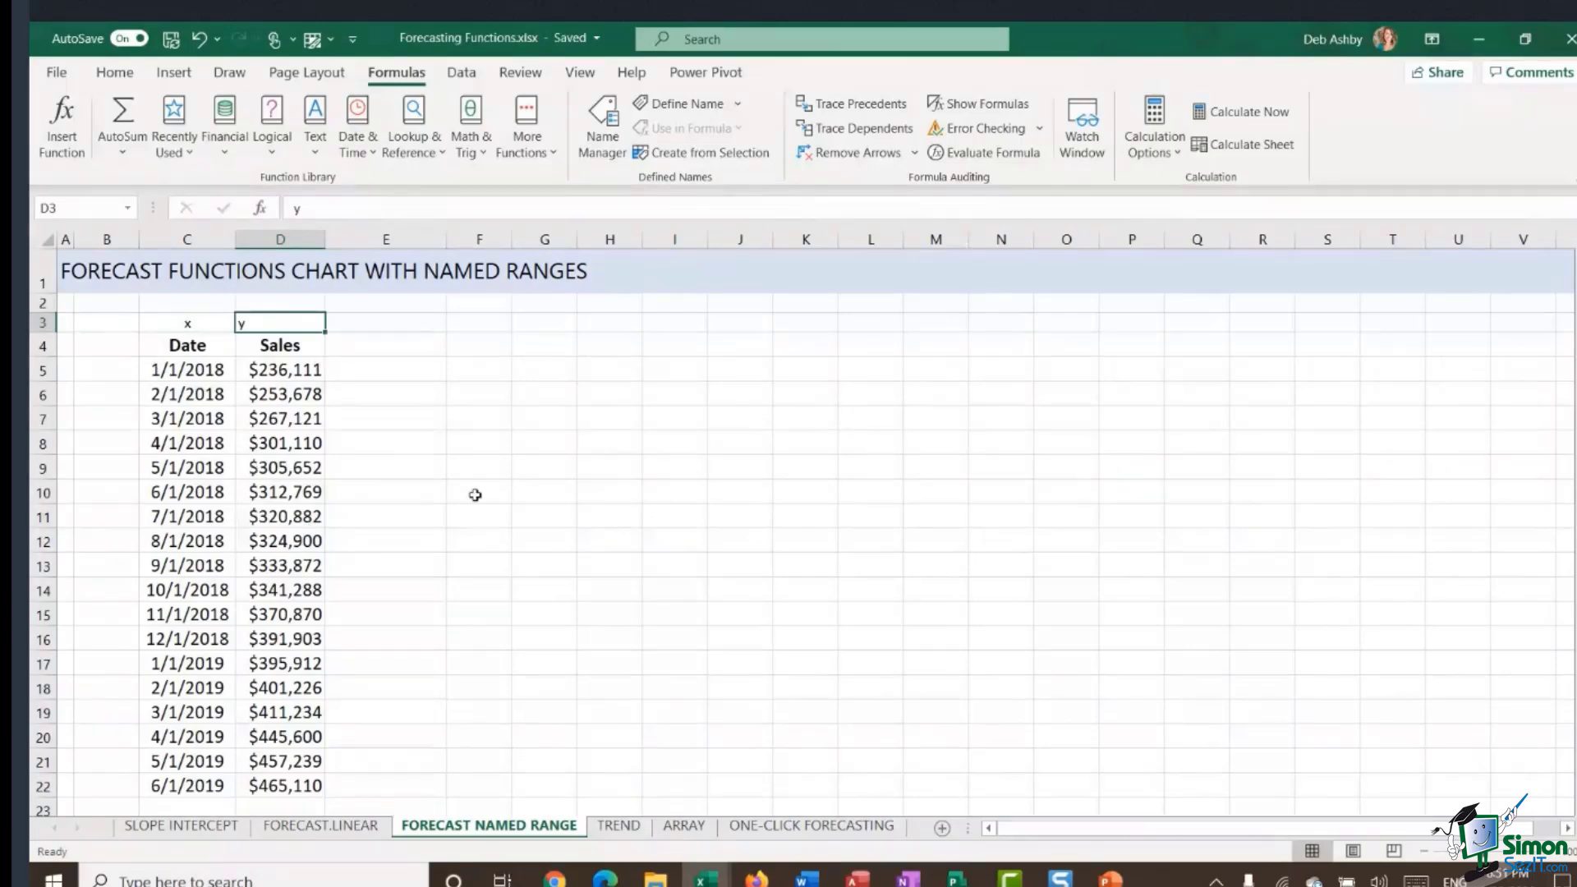
pyautogui.click(185, 392)
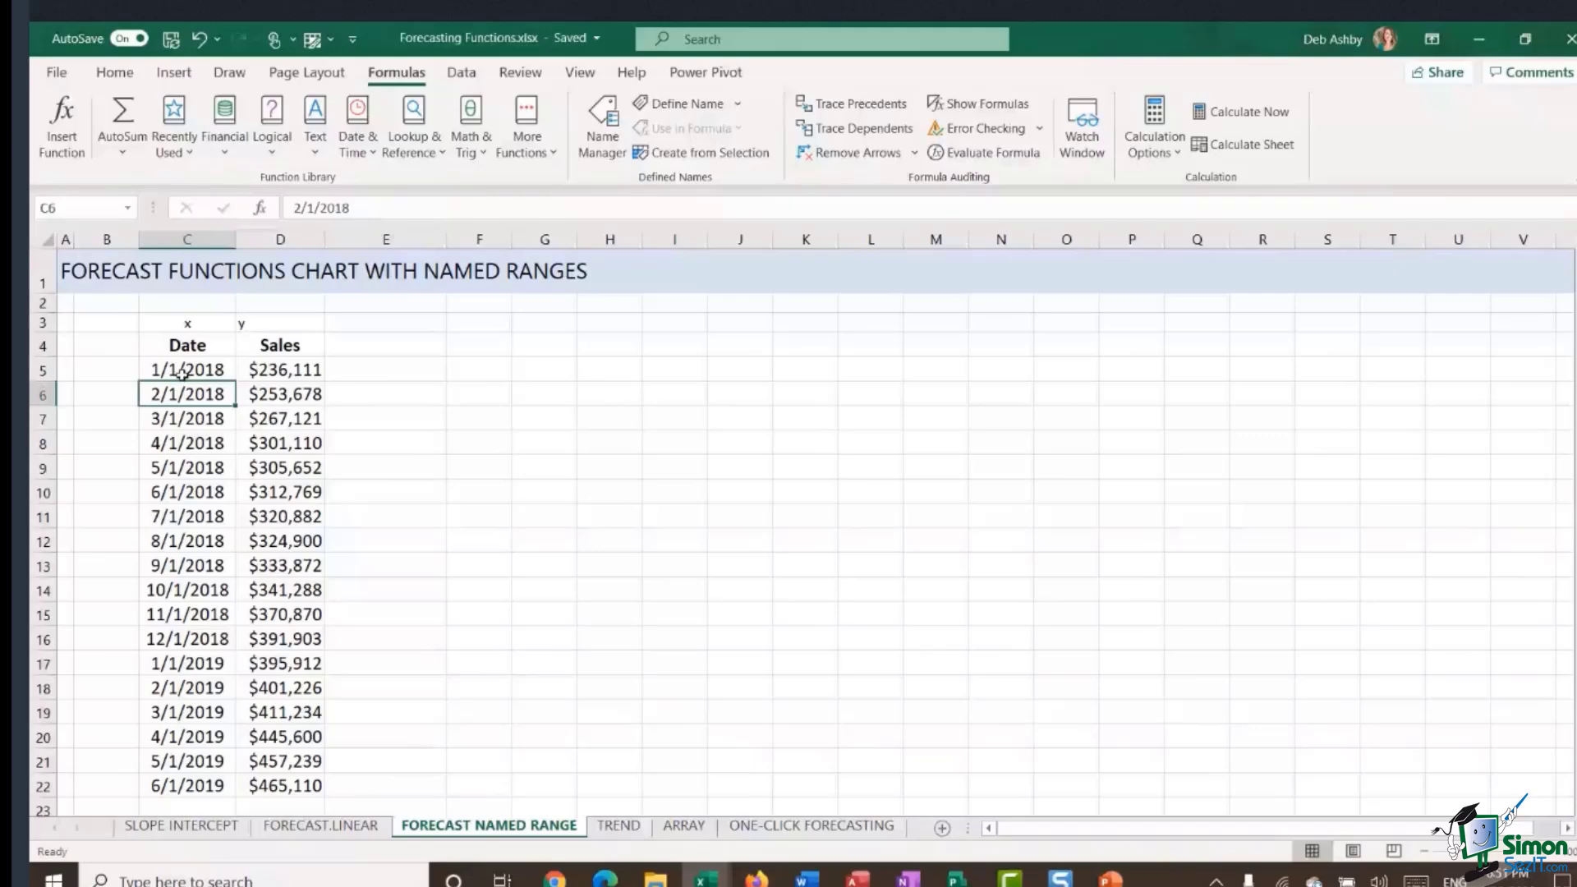
pyautogui.click(181, 372)
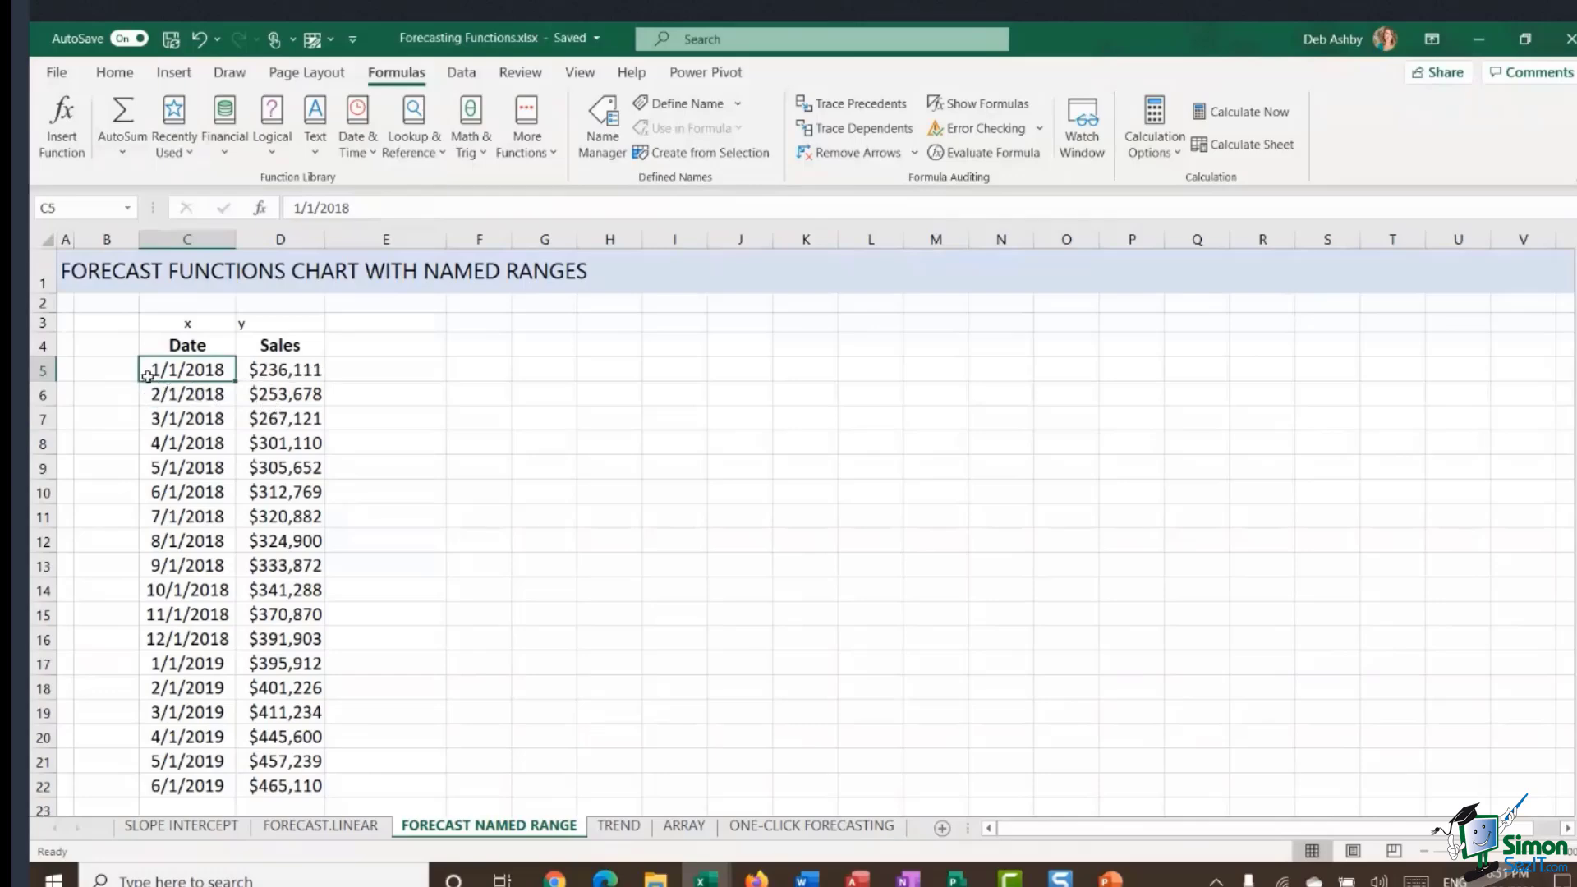
pyautogui.click(301, 371)
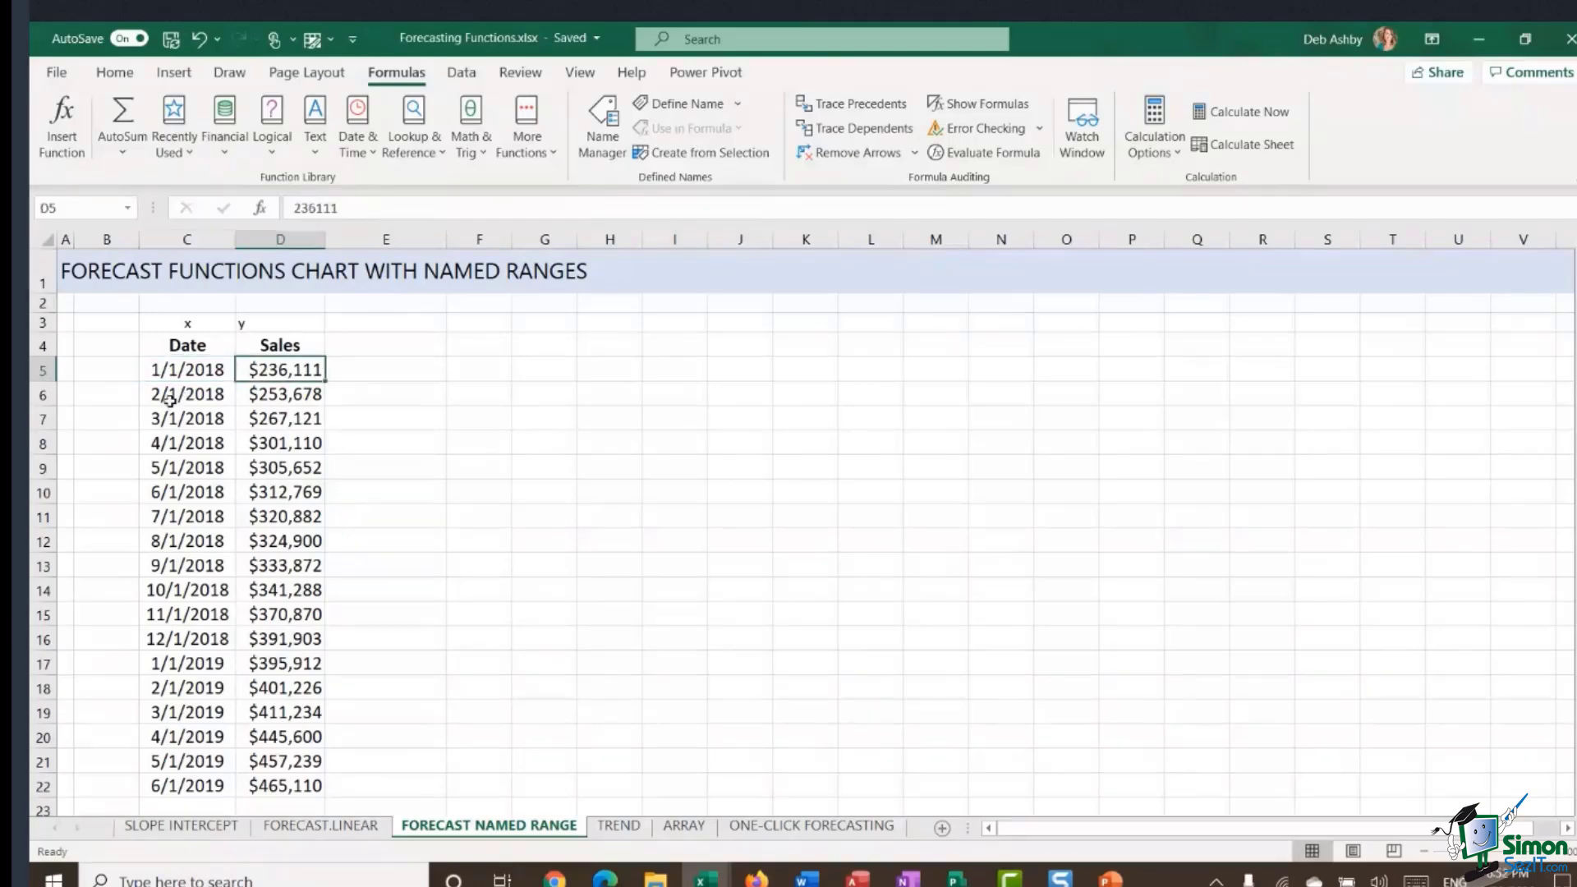
pyautogui.click(179, 394)
pyautogui.click(272, 396)
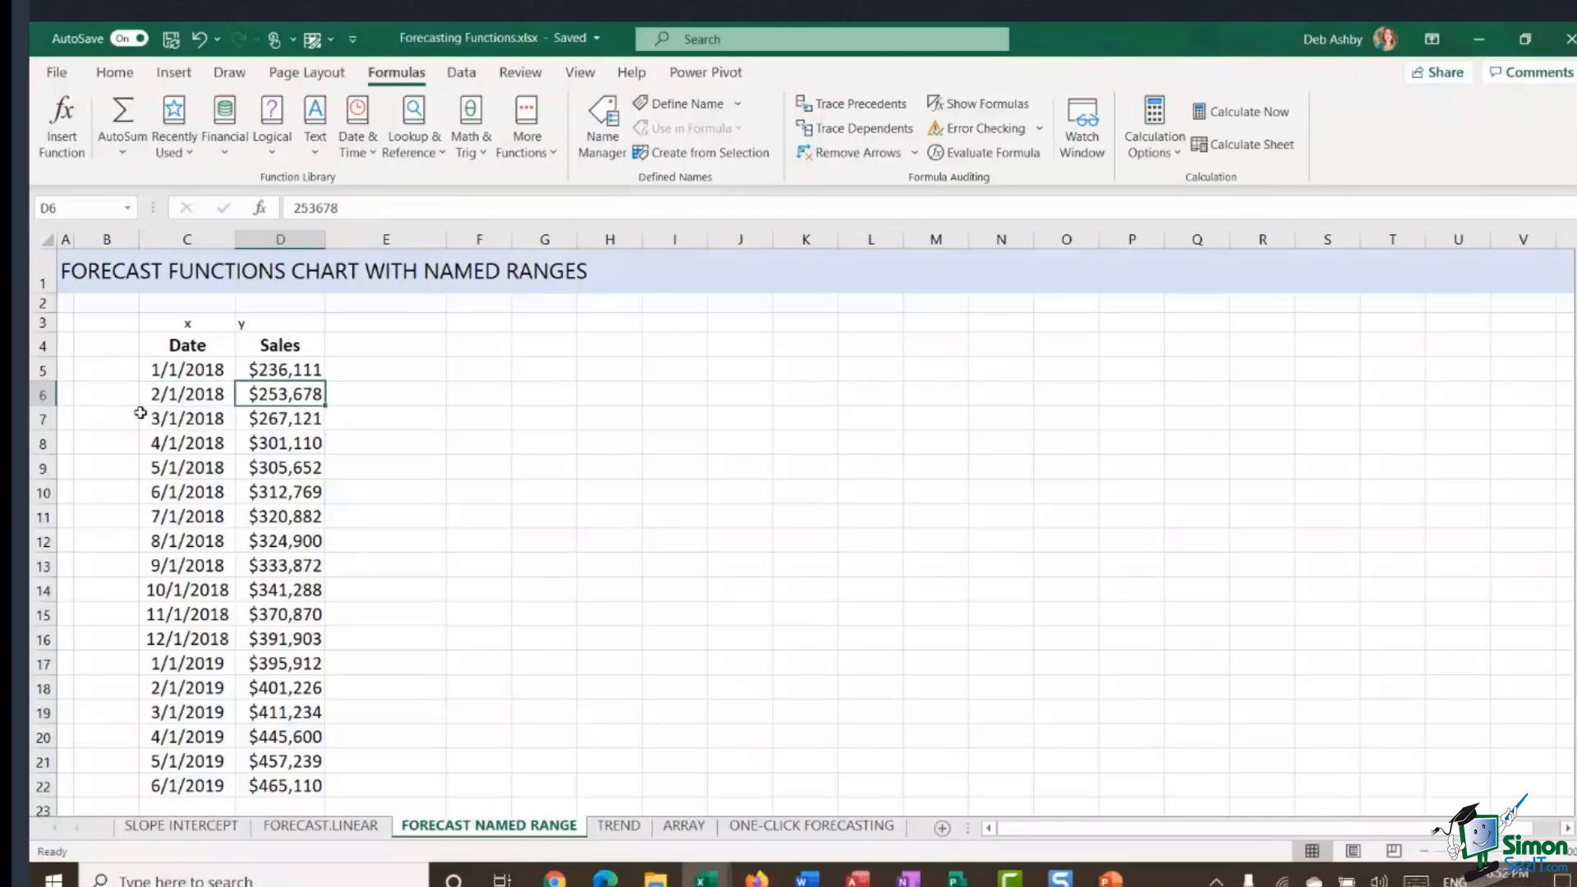
pyautogui.click(269, 371)
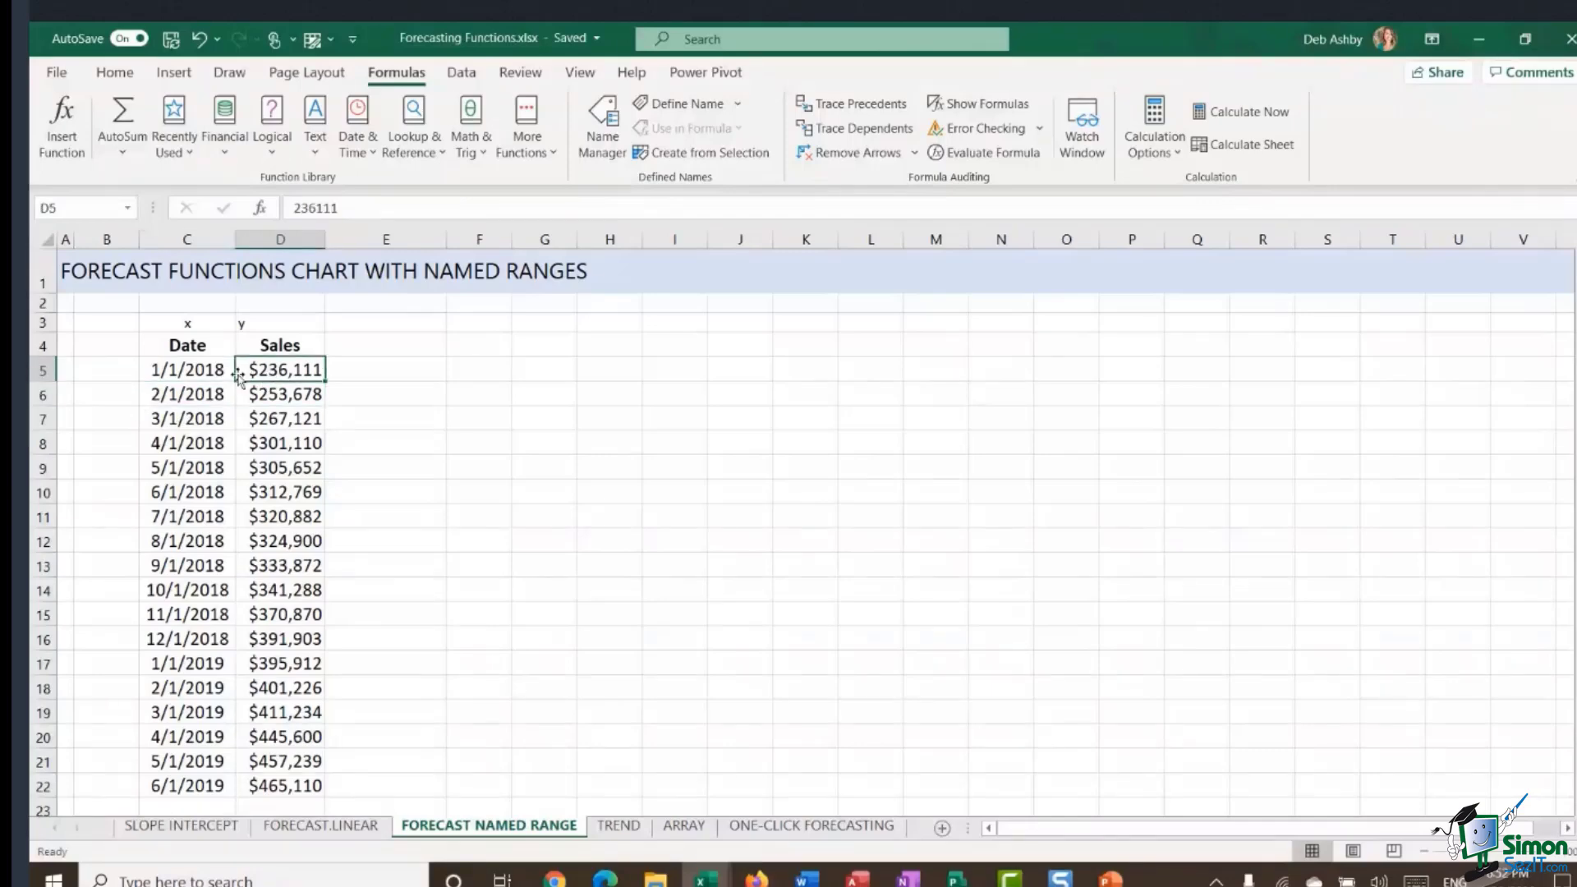
# - Examine the monthly Date entries from 1/1/2018 to 6/1/2019 and their corresponding Sales values in D5:D22
pyautogui.click(167, 371)
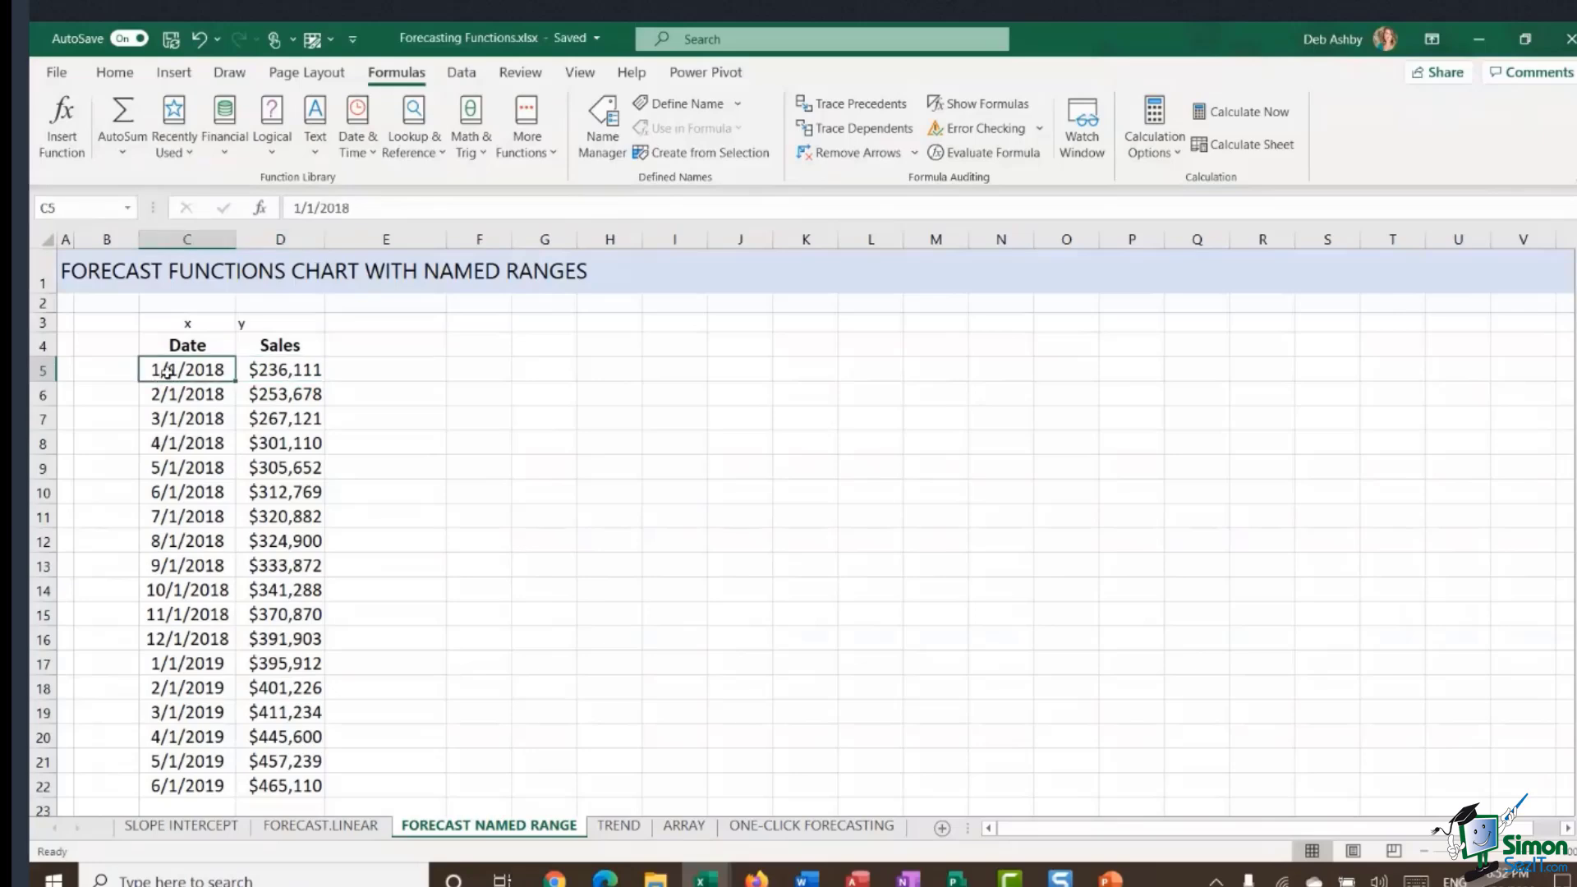
pyautogui.click(274, 371)
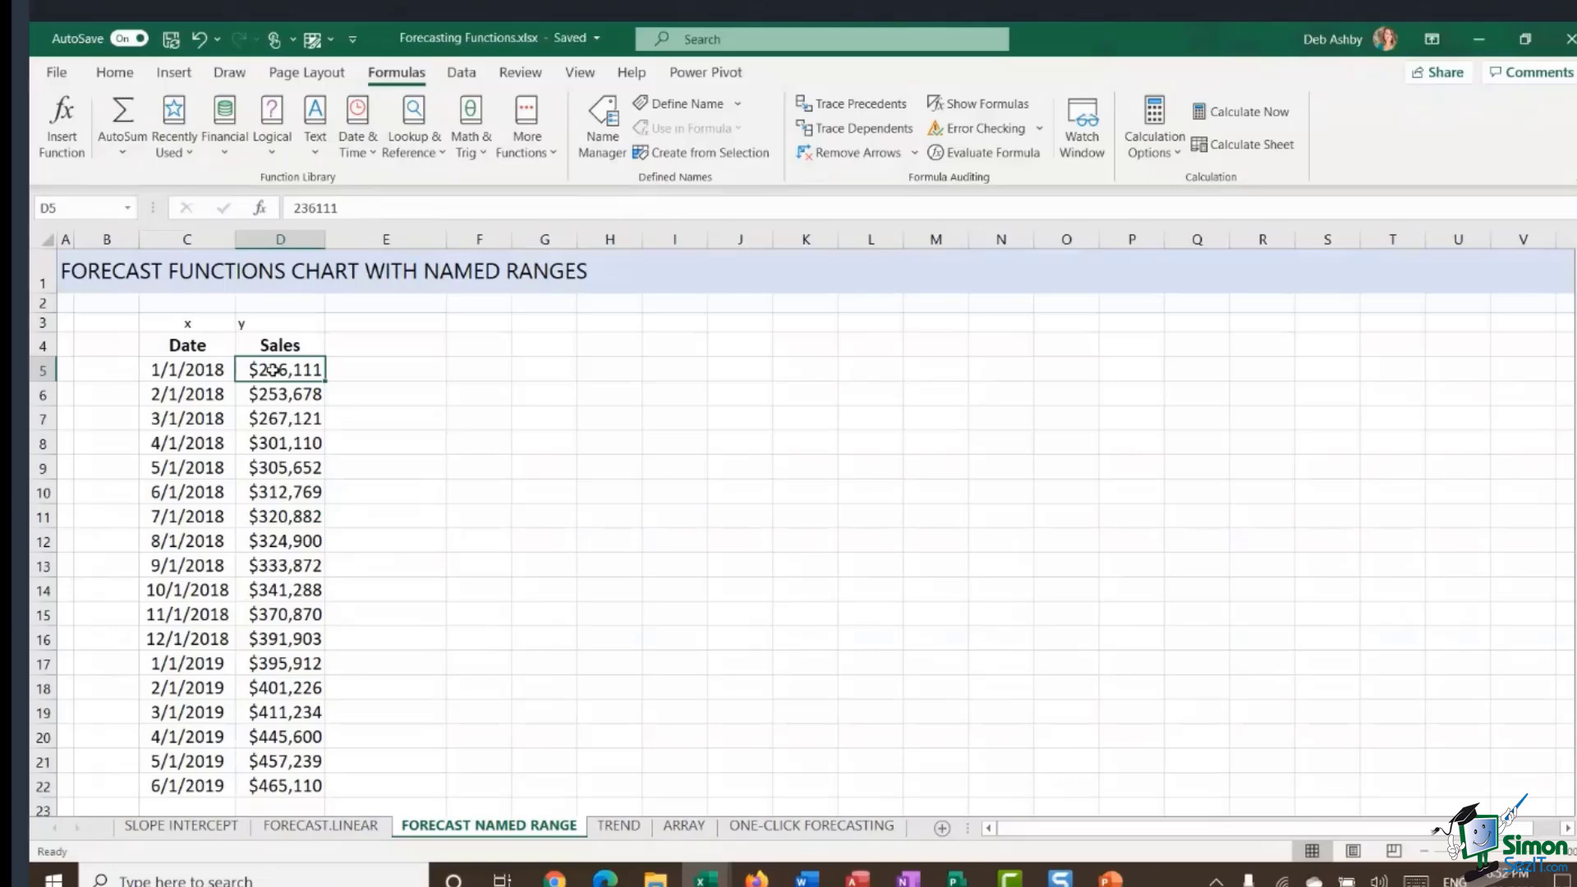
pyautogui.press('Down')
pyautogui.press('Down')
pyautogui.press('Down')
pyautogui.press('Down')
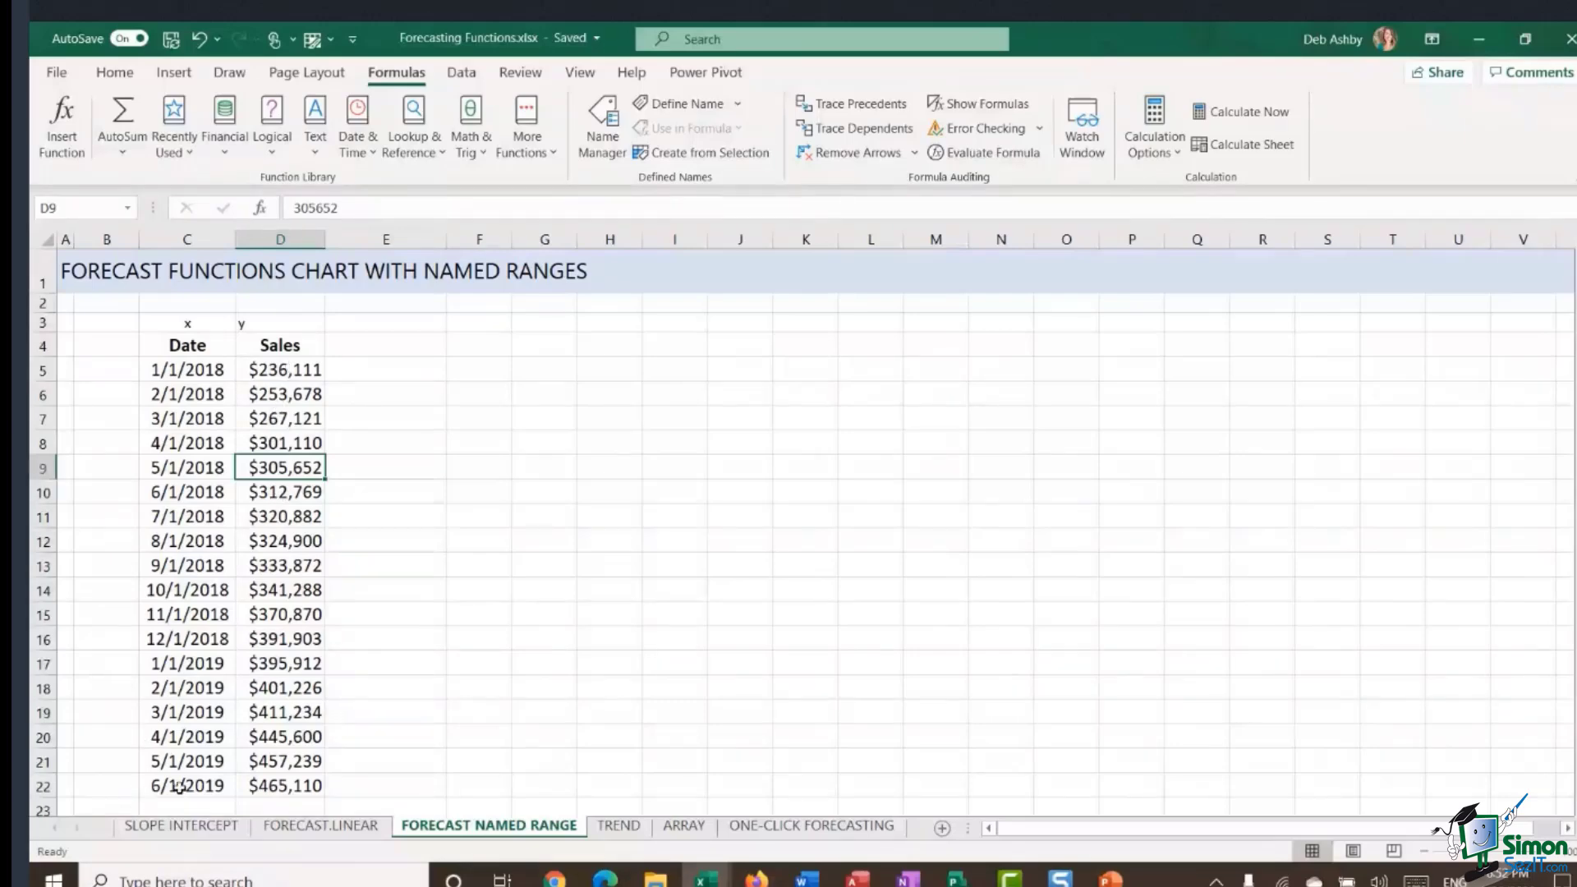
pyautogui.click(176, 790)
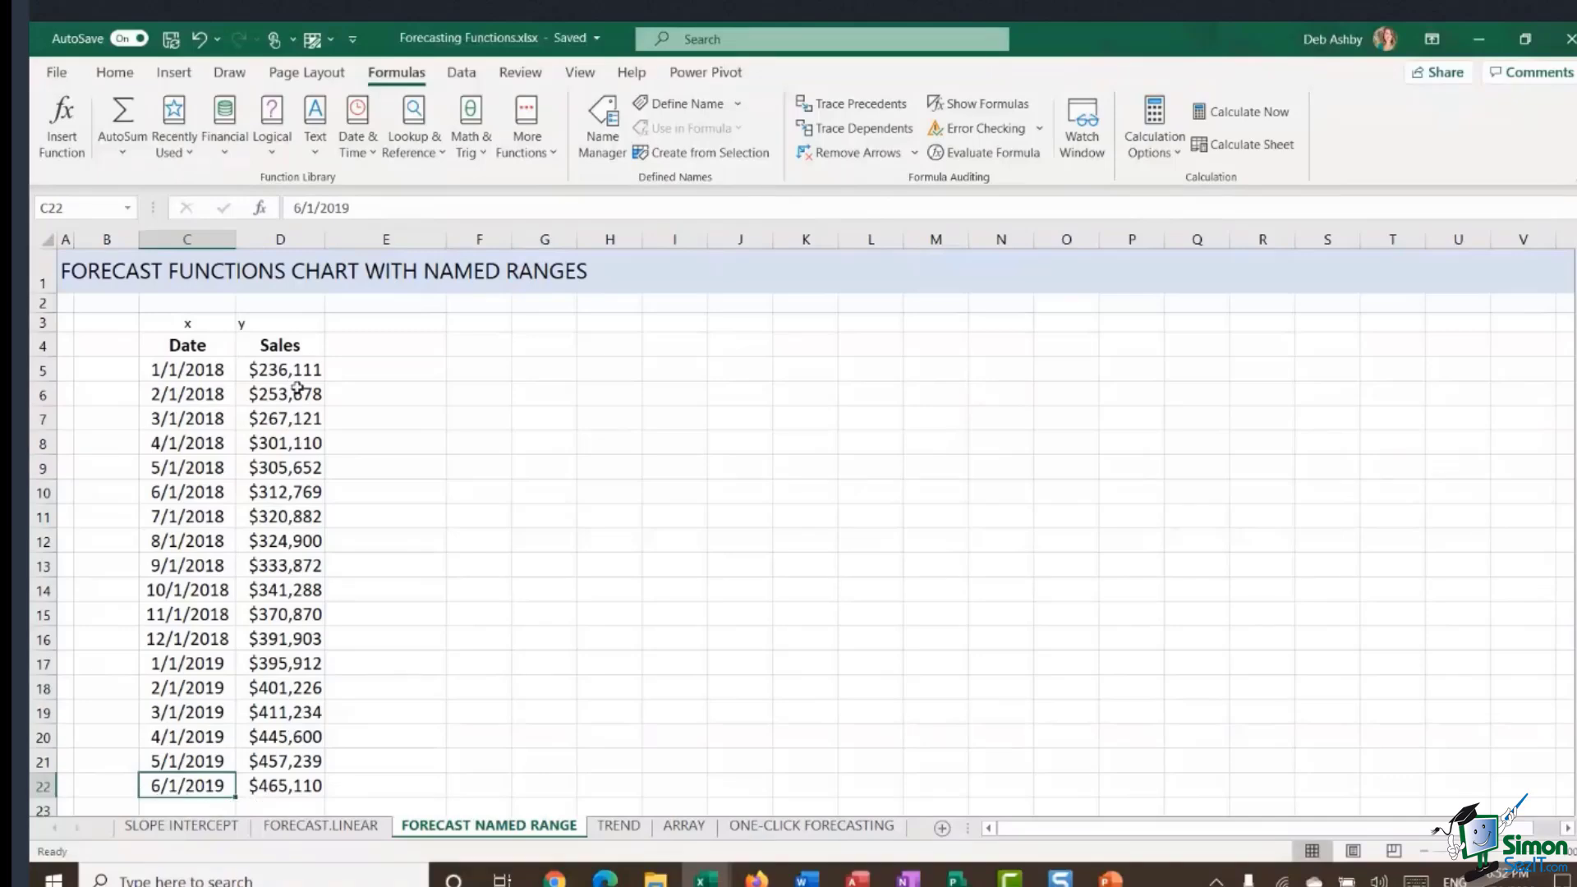
pyautogui.moveTo(295, 371); pyautogui.dragTo(301, 789)
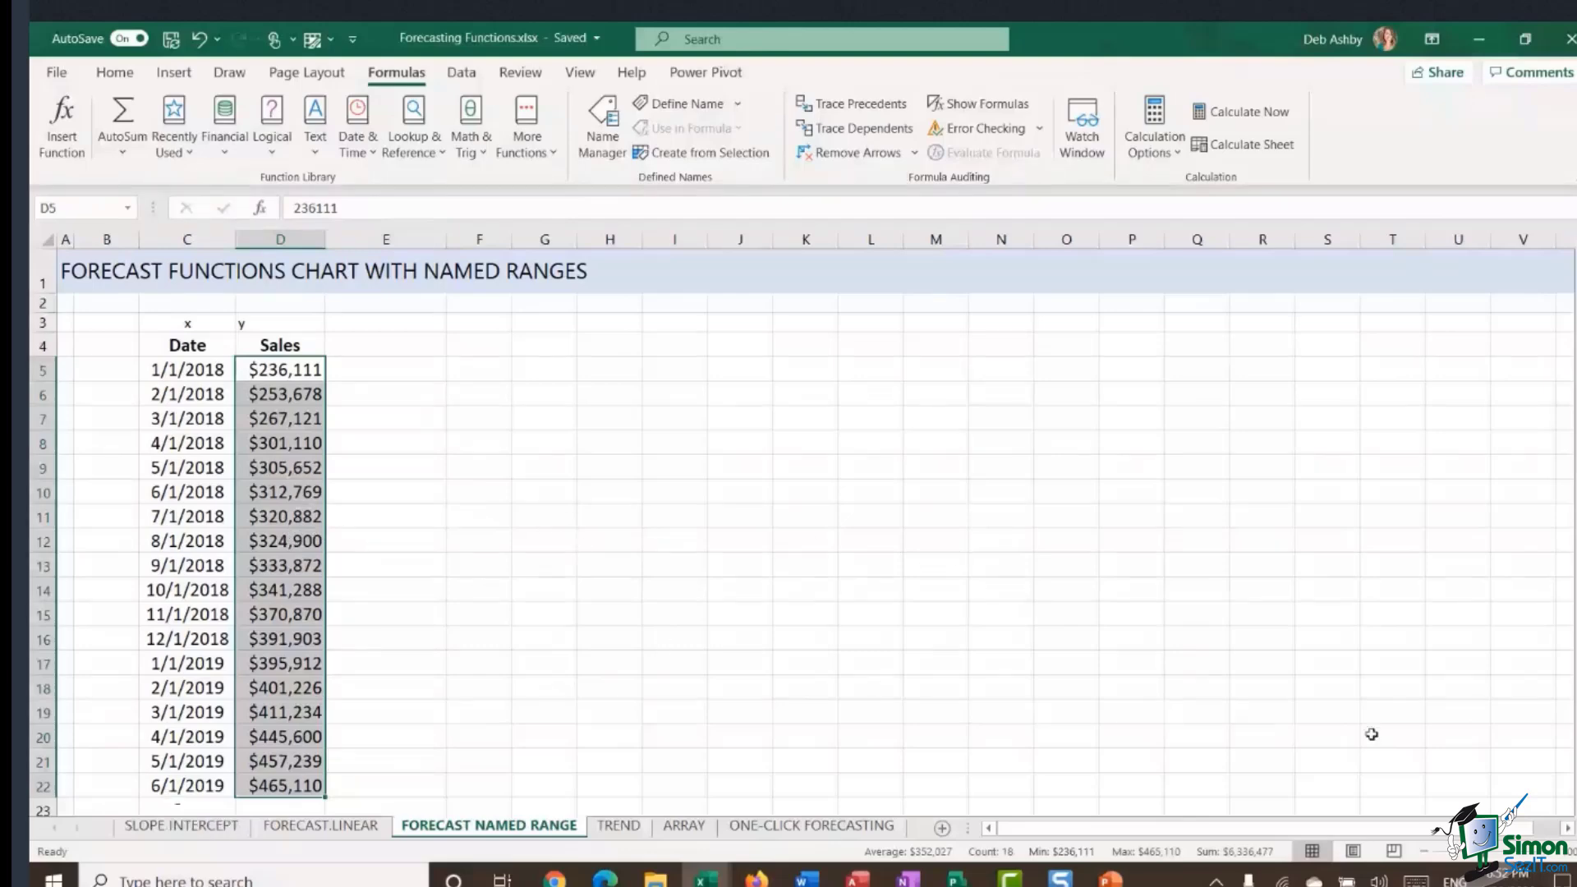
# - Look over the whole Date and Sales table with the empty rows beneath it, checking which column is x and which is y
pyautogui.click(1426, 854)
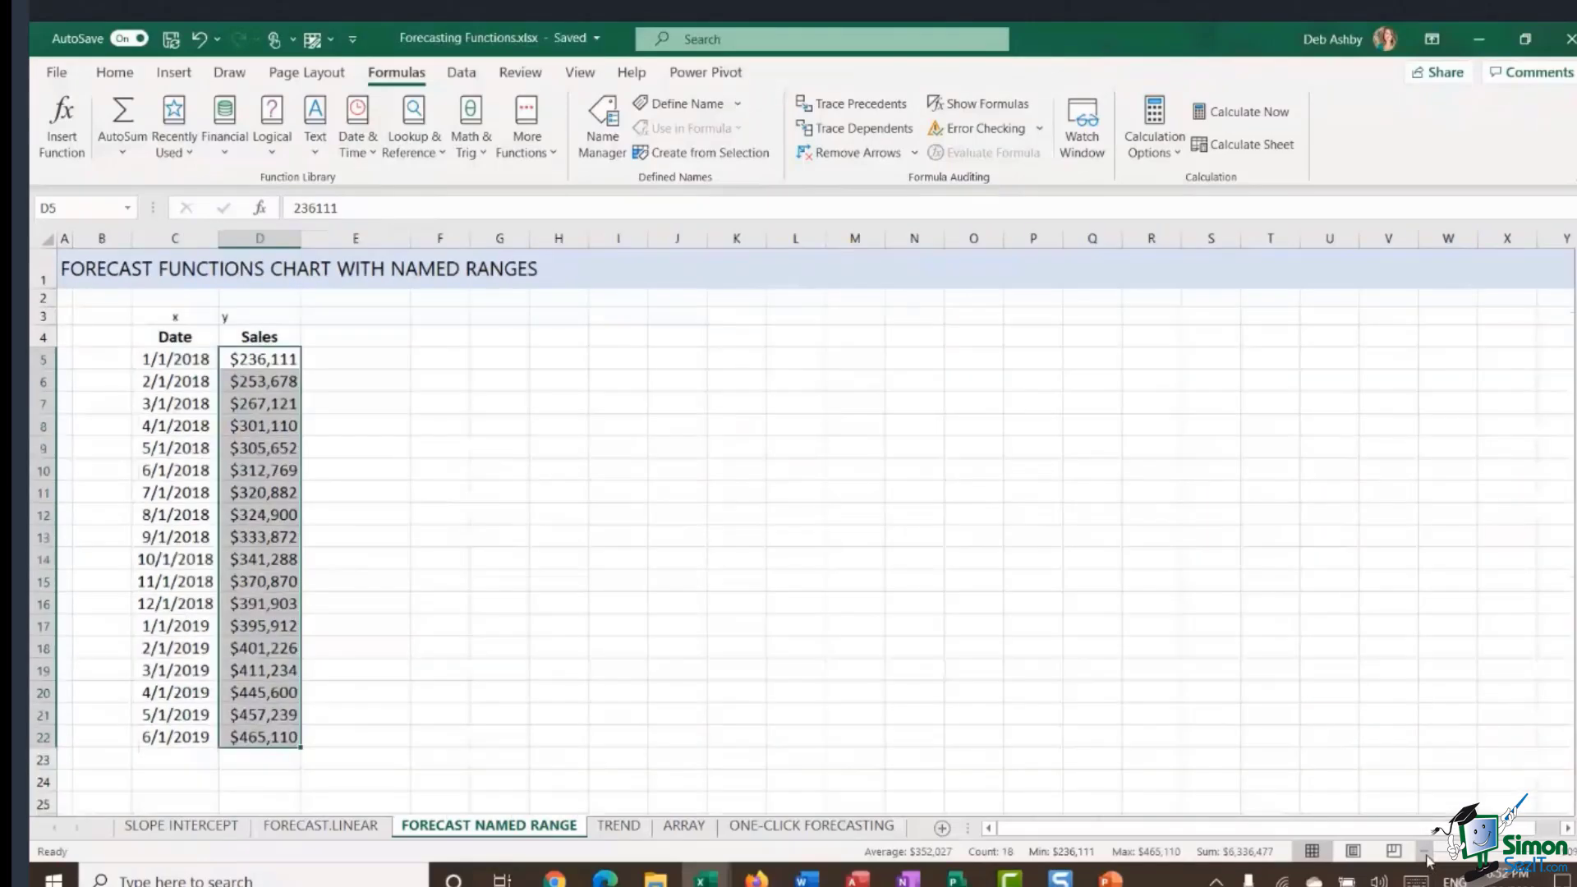
pyautogui.click(1425, 855)
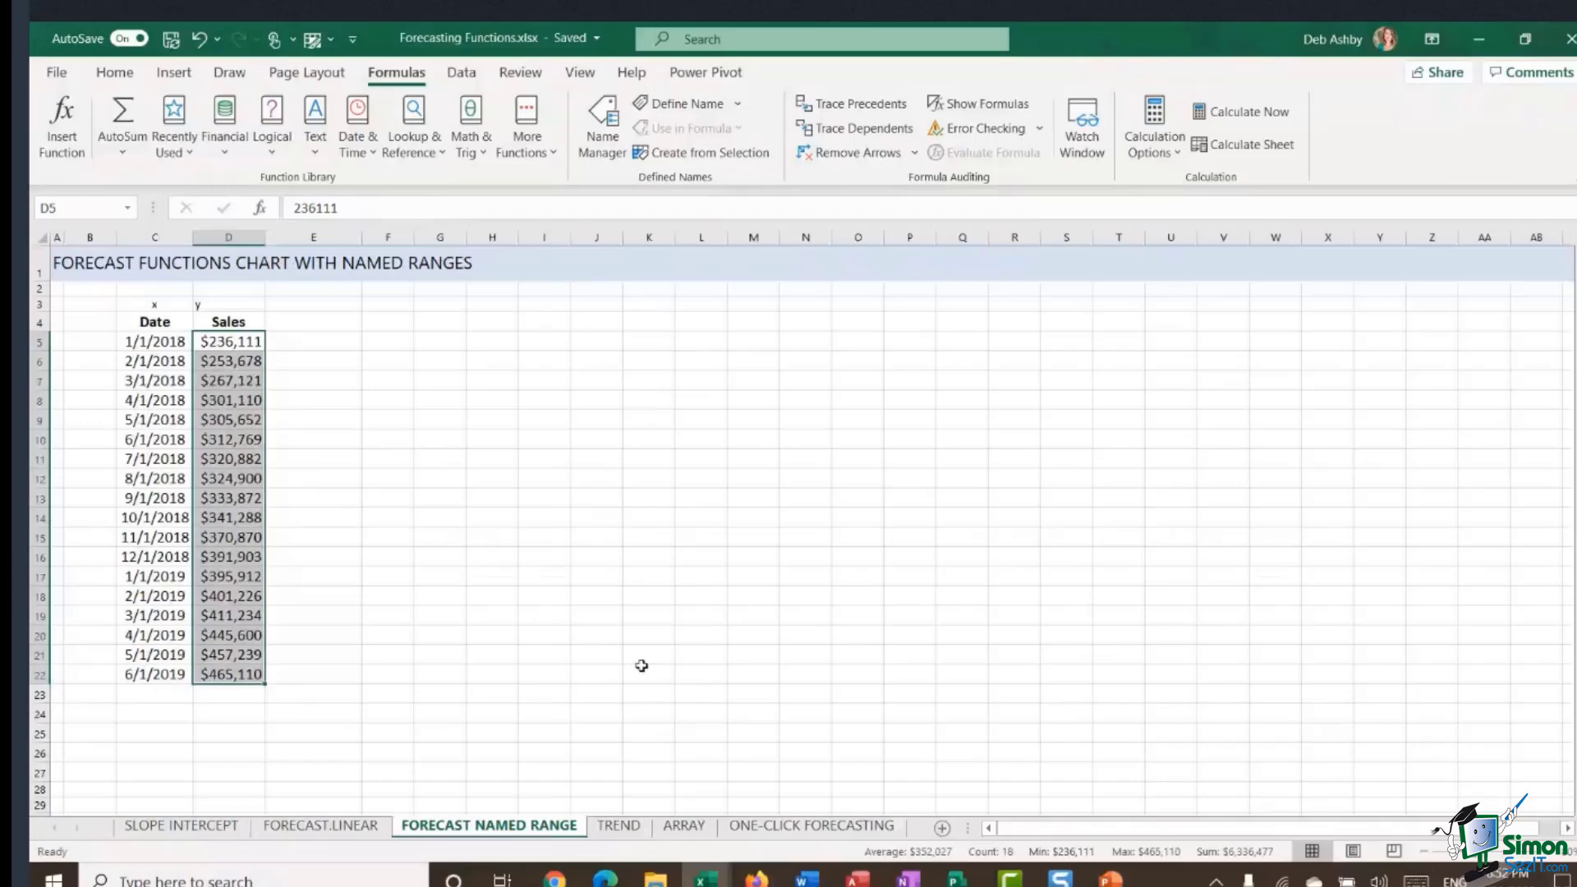
pyautogui.click(156, 692)
pyautogui.click(222, 557)
pyautogui.click(229, 398)
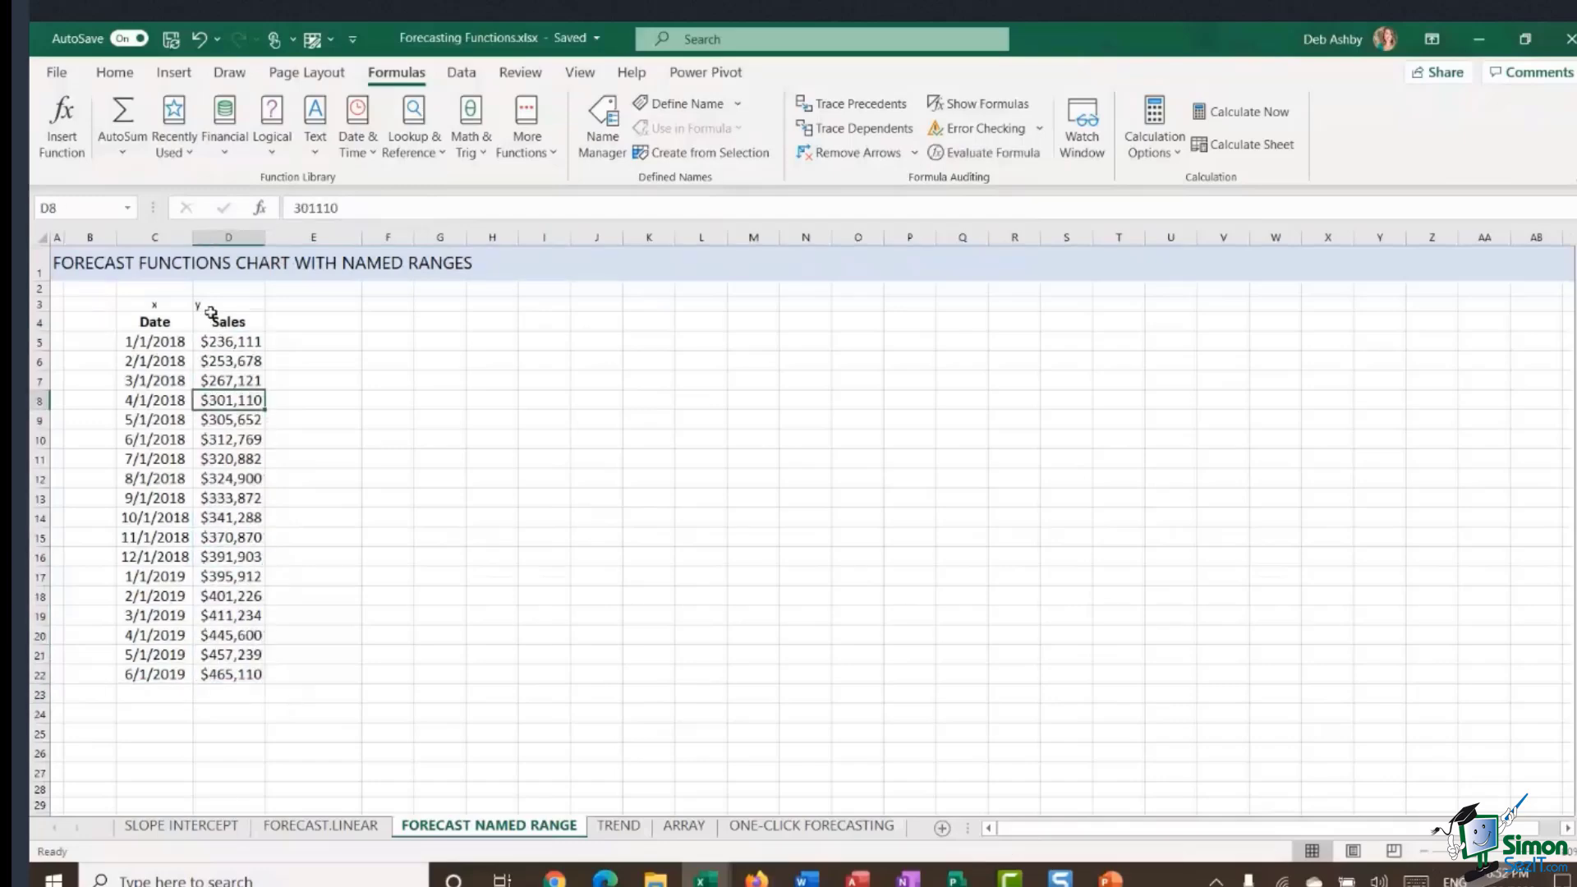
pyautogui.click(211, 307)
pyautogui.click(160, 306)
pyautogui.click(218, 305)
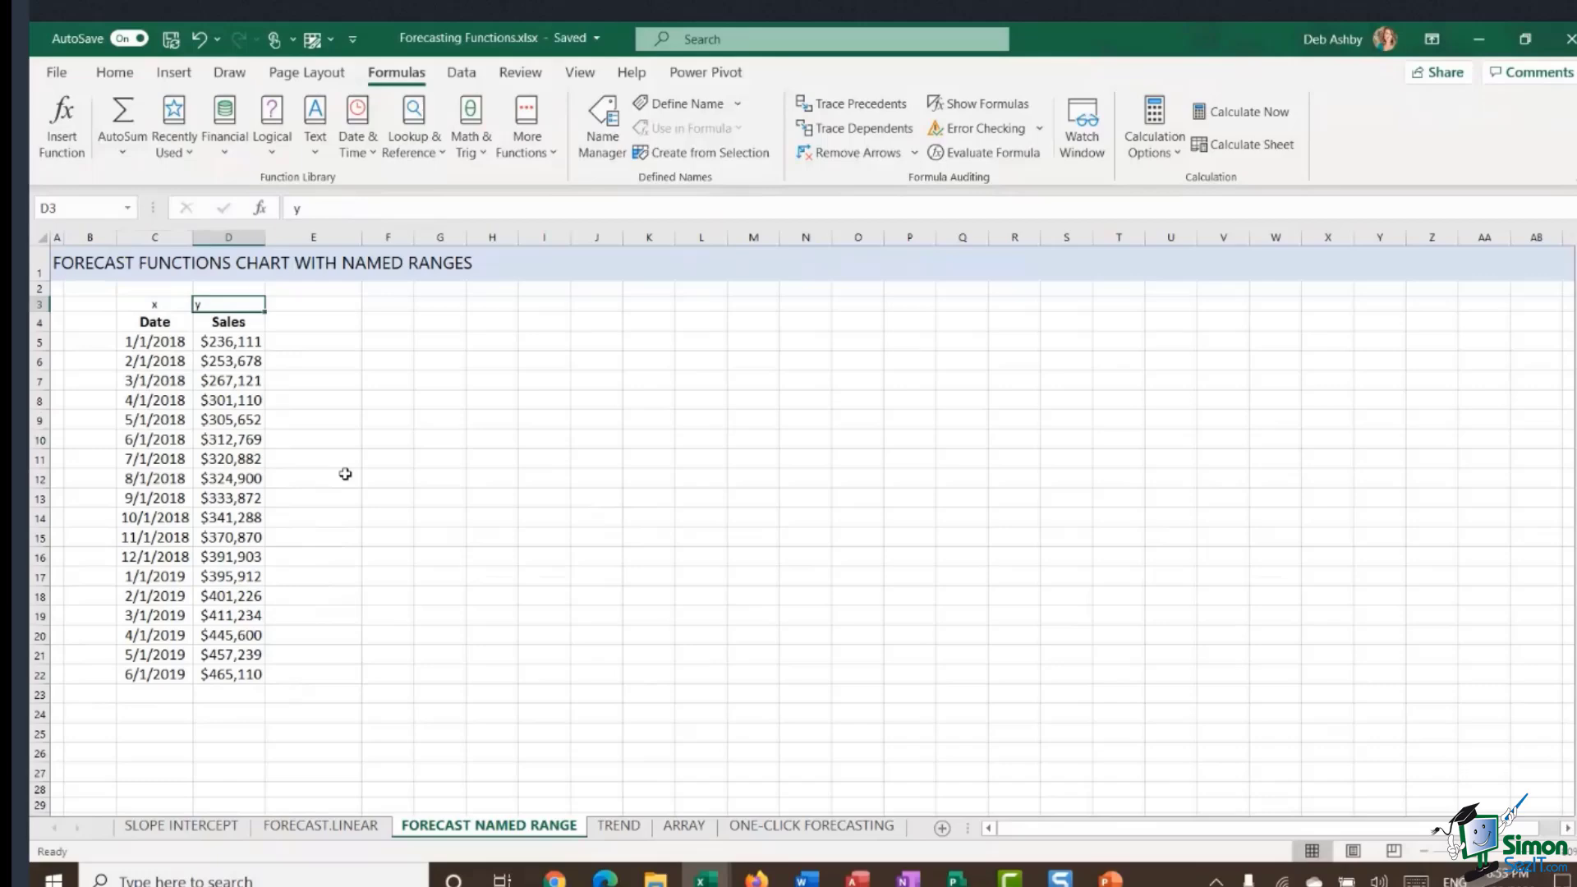
# - Extend the monthly Date series from C21:C22 down to C25, adding 7/1/2019, 8/1/2019 and 9/1/2019
pyautogui.moveTo(159, 654); pyautogui.dragTo(194, 741)
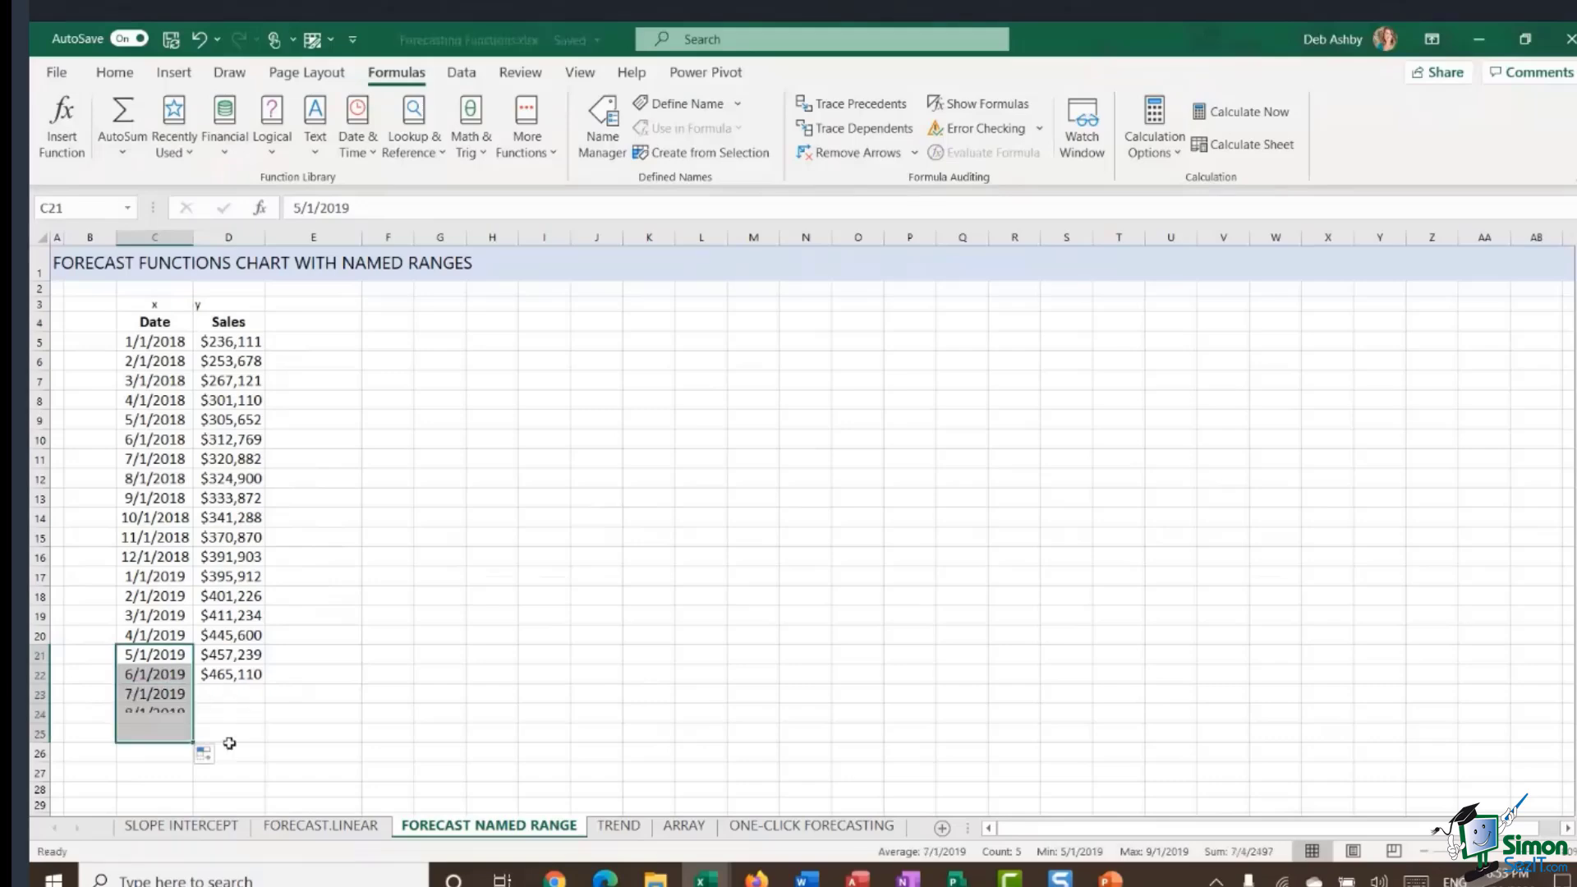
pyautogui.click(216, 697)
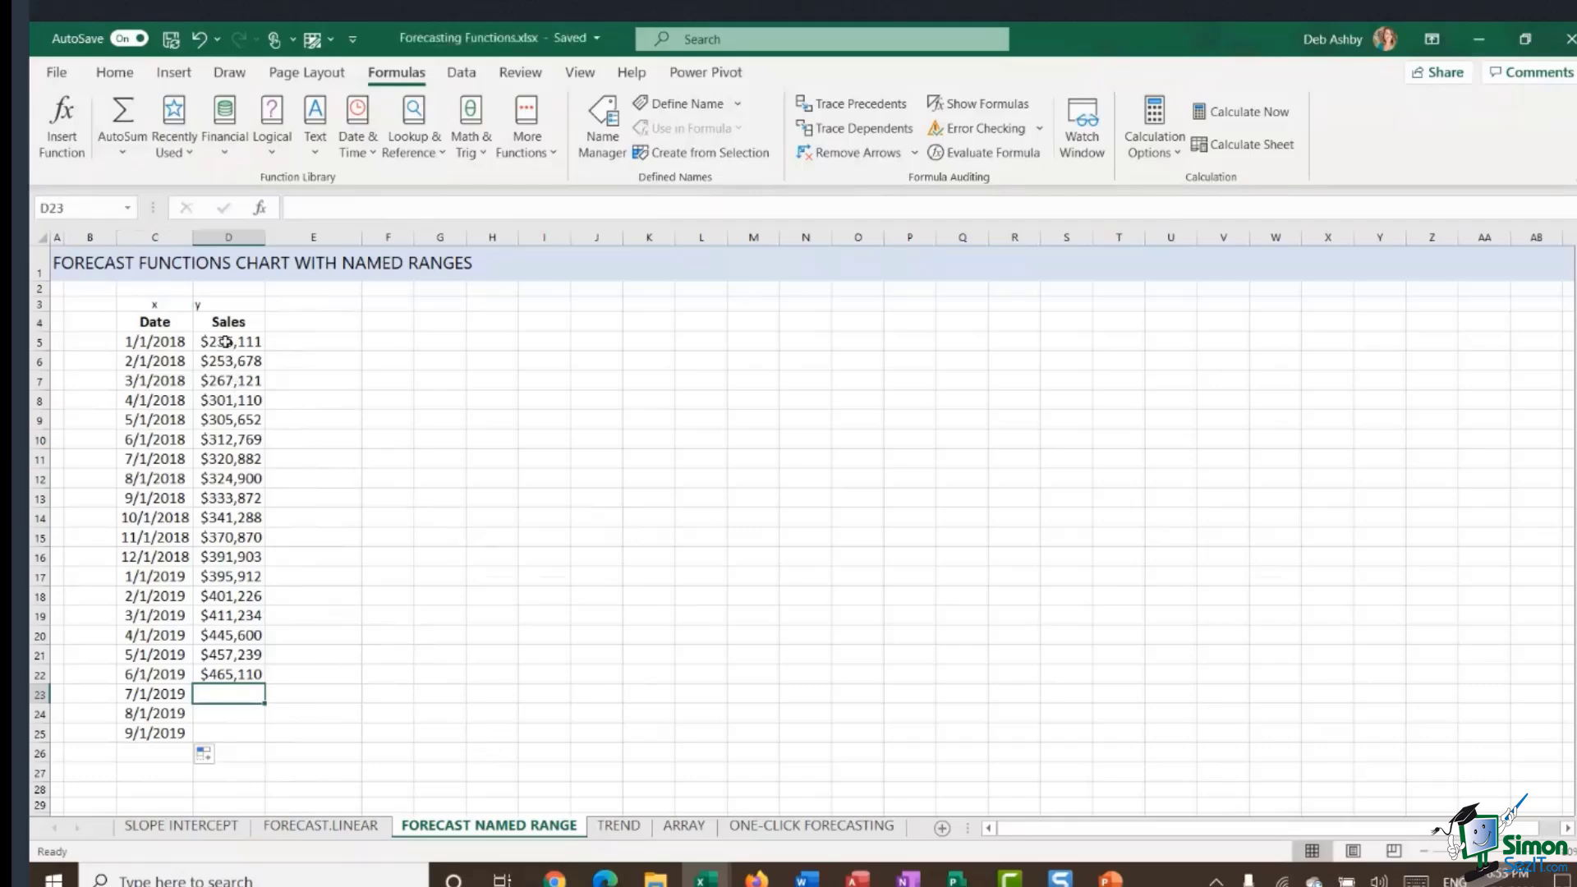
# - Name the existing Sales values in D5:D22 known_ys
pyautogui.moveTo(226, 342); pyautogui.dragTo(251, 675)
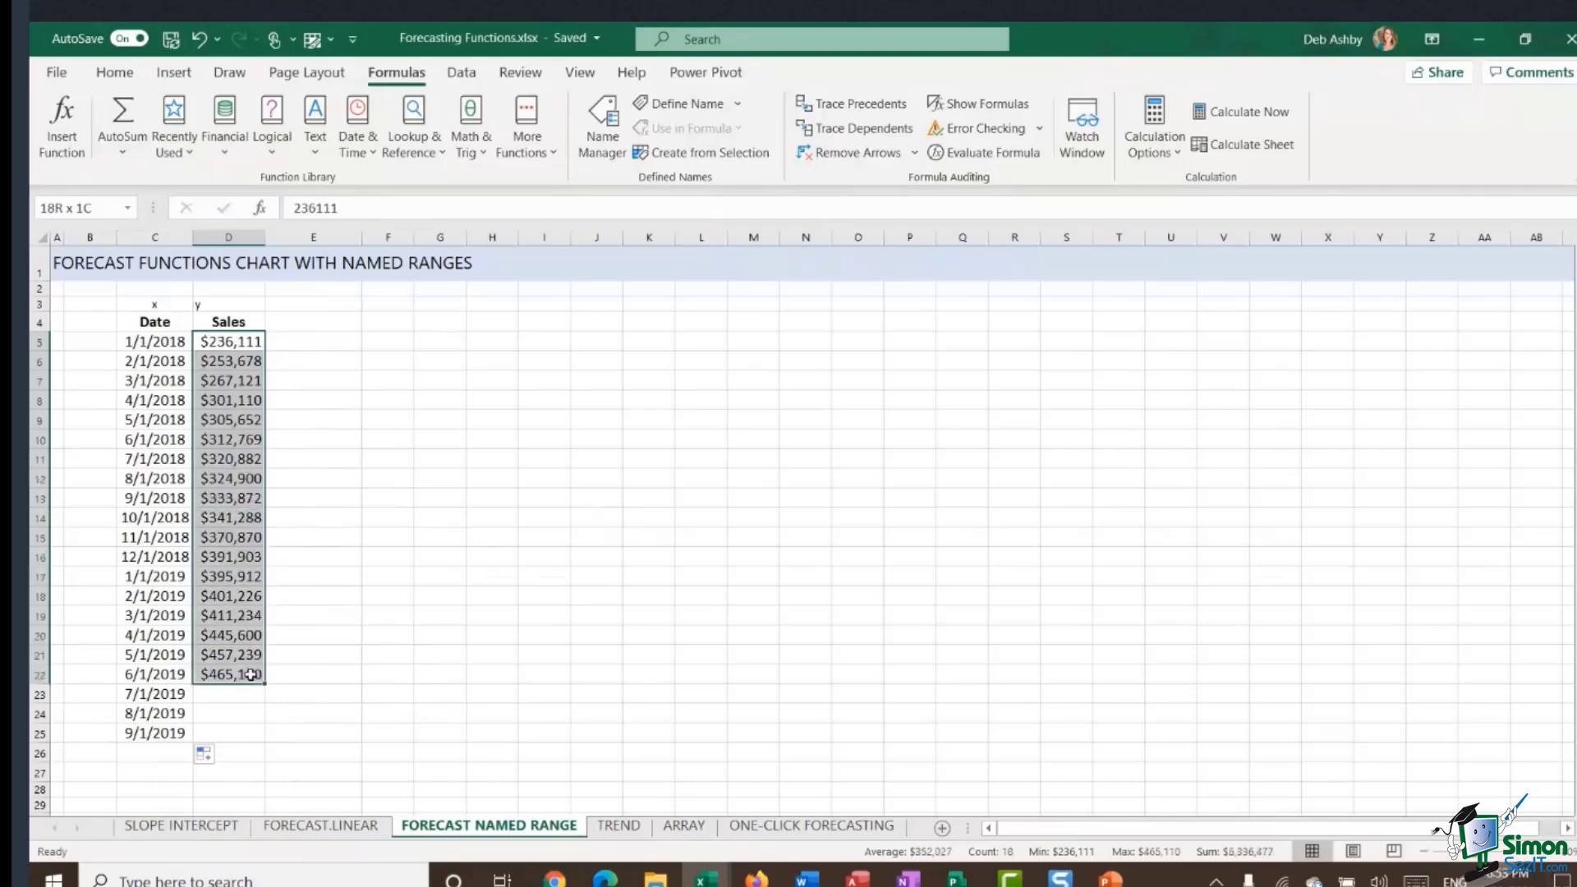
pyautogui.click(64, 205)
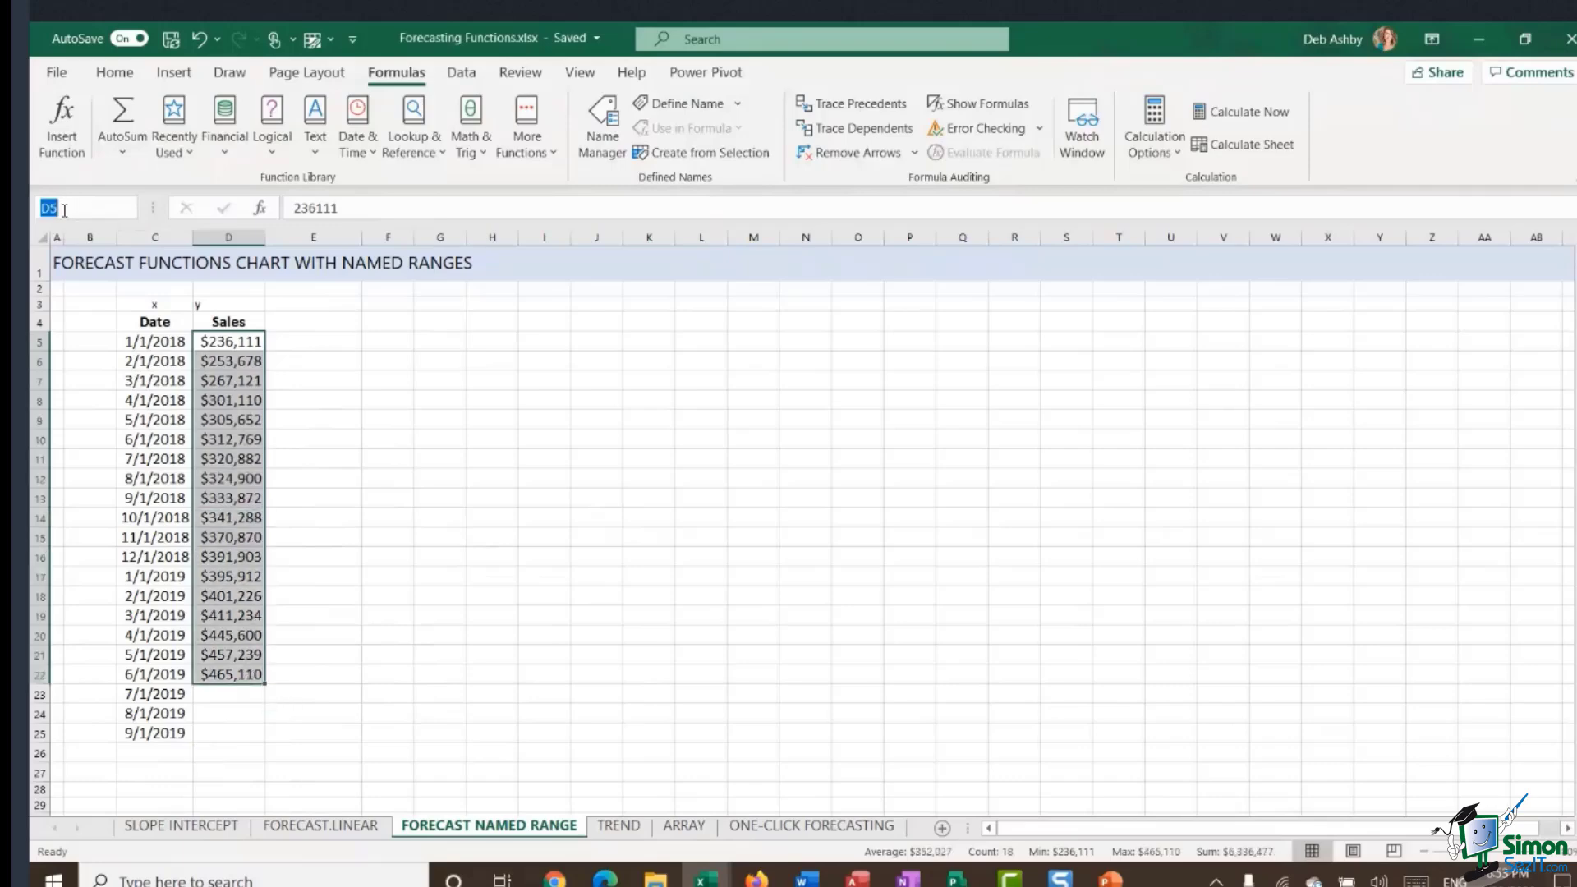
pyautogui.write('known_ys')
pyautogui.press('Return')
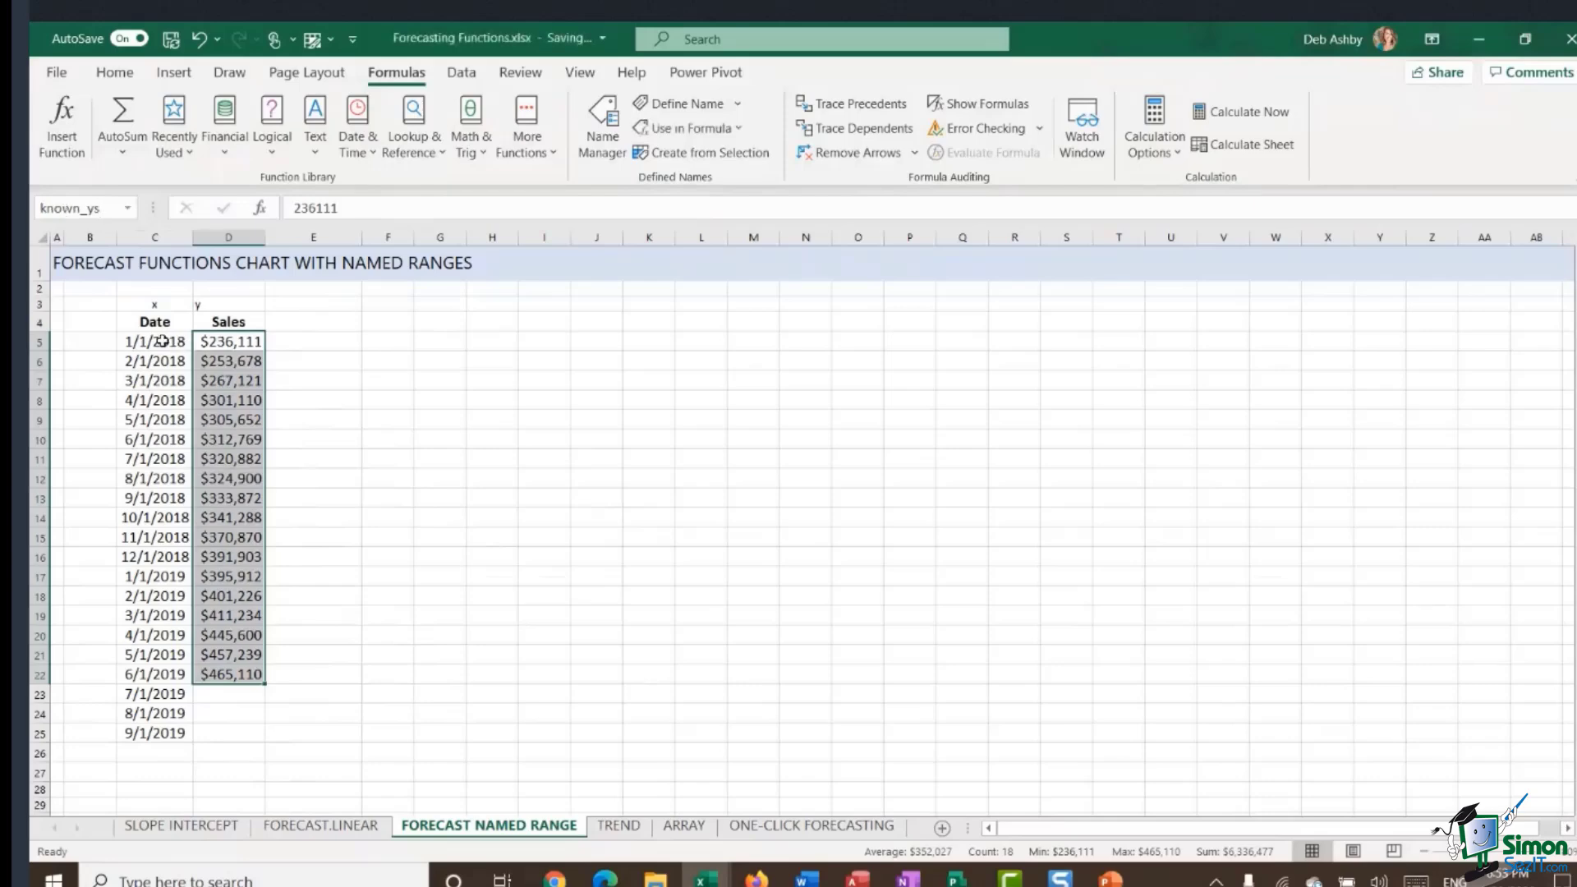
# - Name the Date cells C5:C22, which have actual sales figures, known_xs
pyautogui.moveTo(162, 340); pyautogui.dragTo(154, 675)
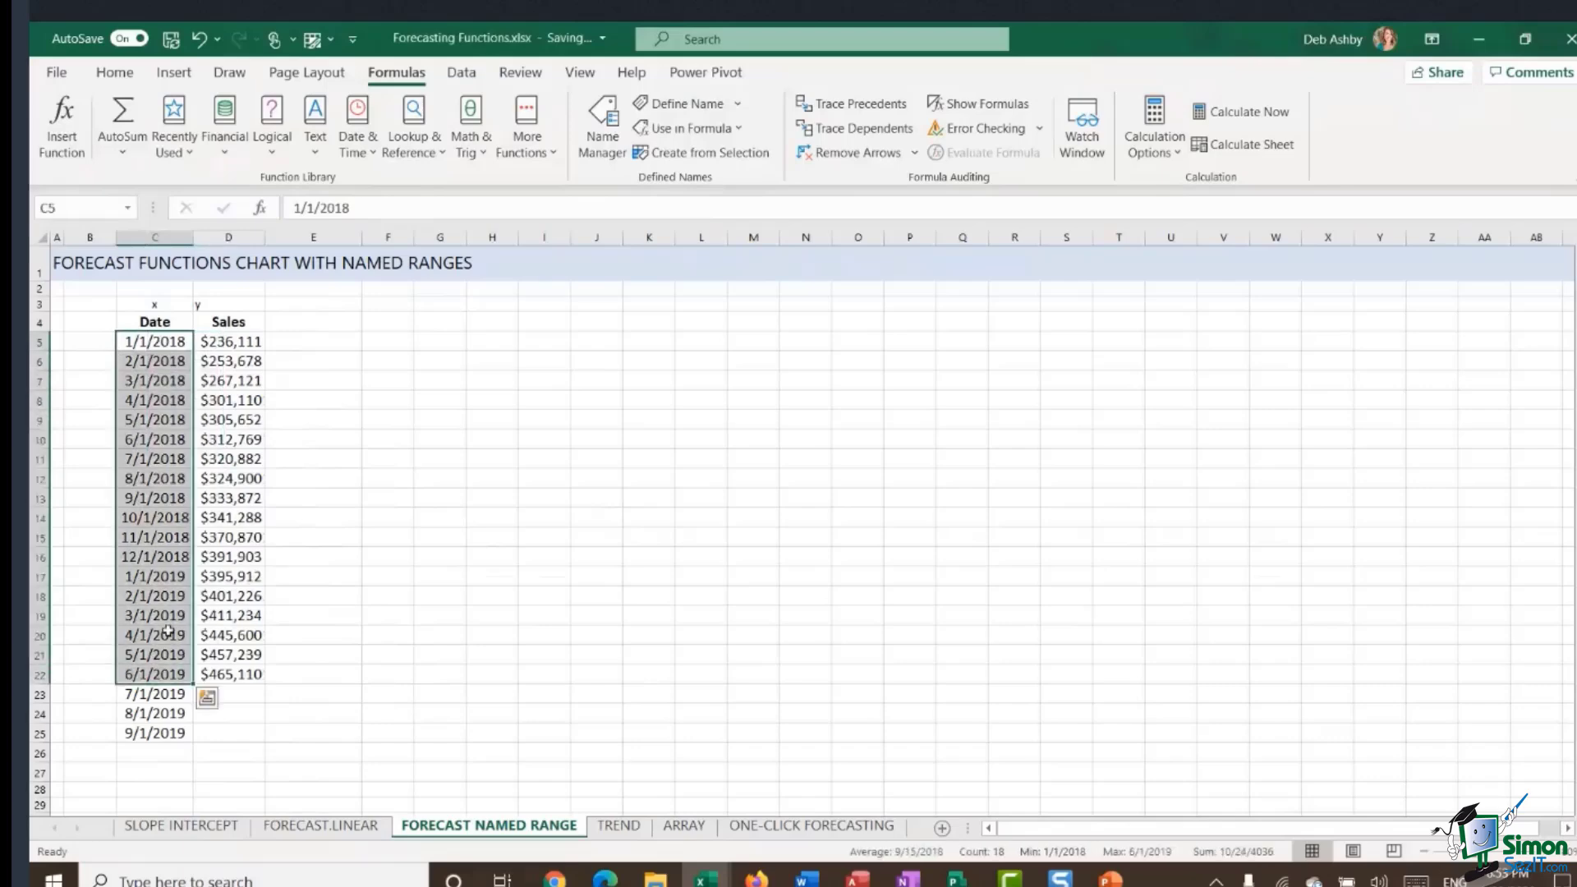
pyautogui.click(75, 208)
pyautogui.write('known_')
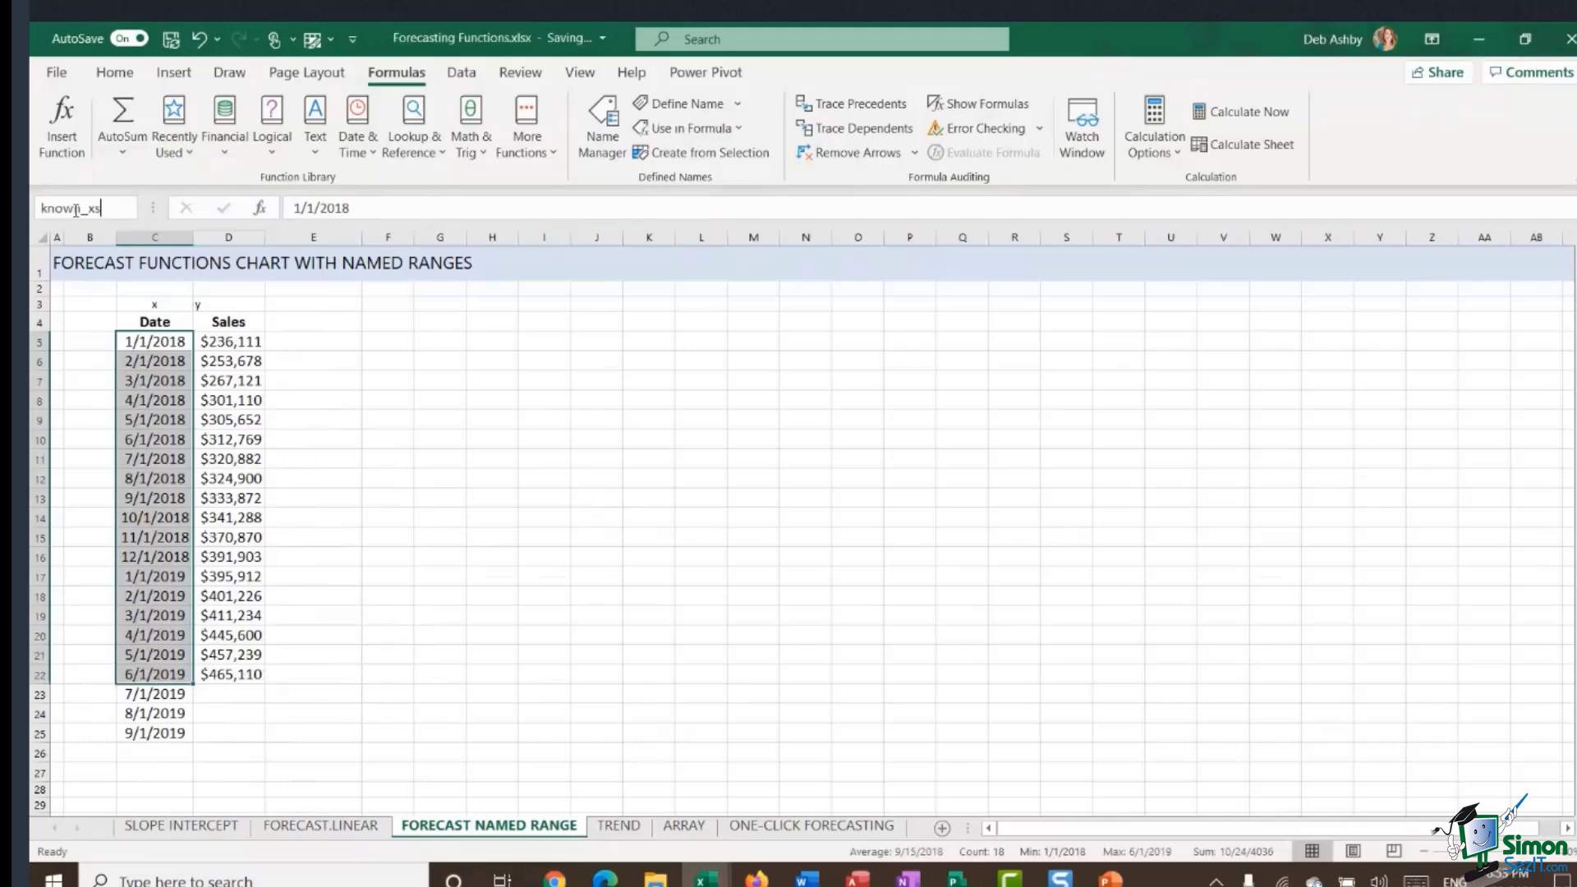
pyautogui.write('xs')
pyautogui.press('Return')
# - Begin a FORECAST.LINEAR formula in D23 with the 7/1/2019 date in C23 as its x argument
pyautogui.click(246, 697)
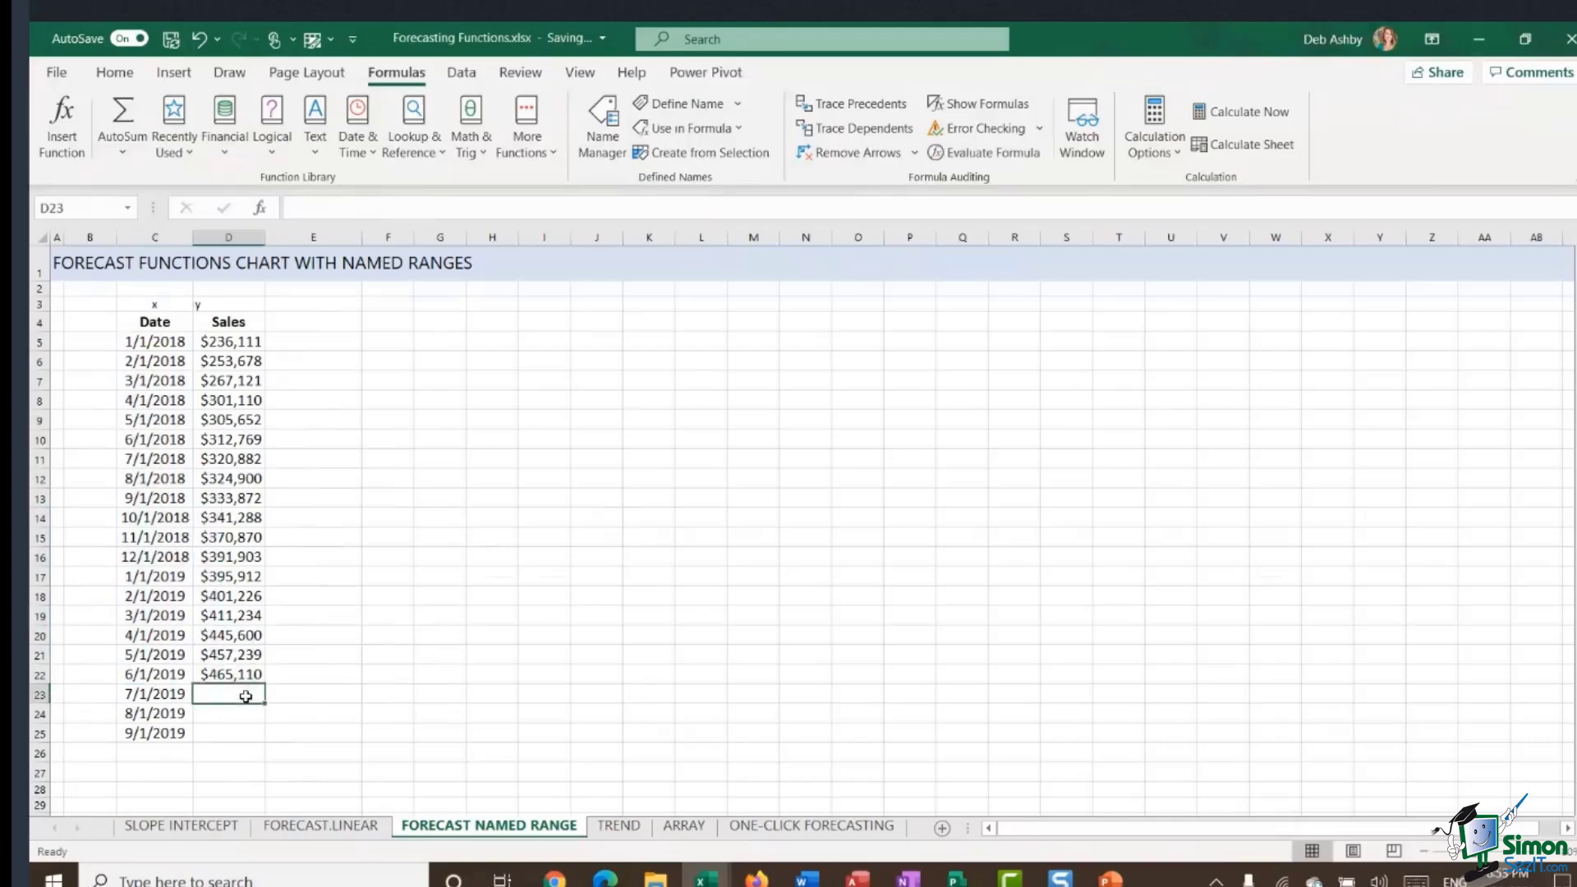
pyautogui.click(336, 208)
pyautogui.write('=')
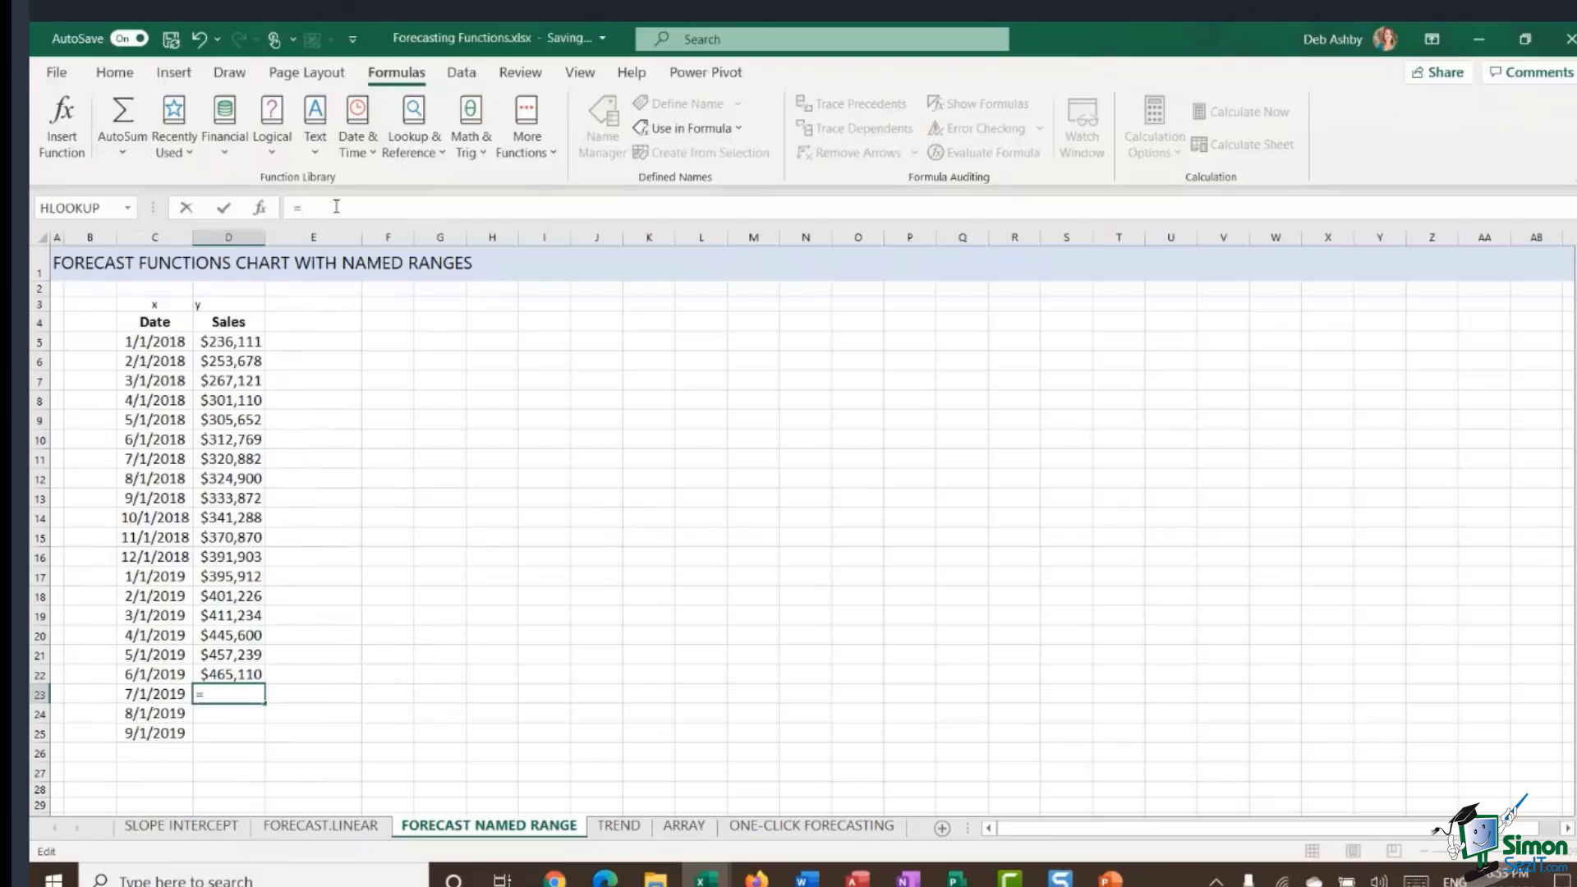
pyautogui.write('FORE')
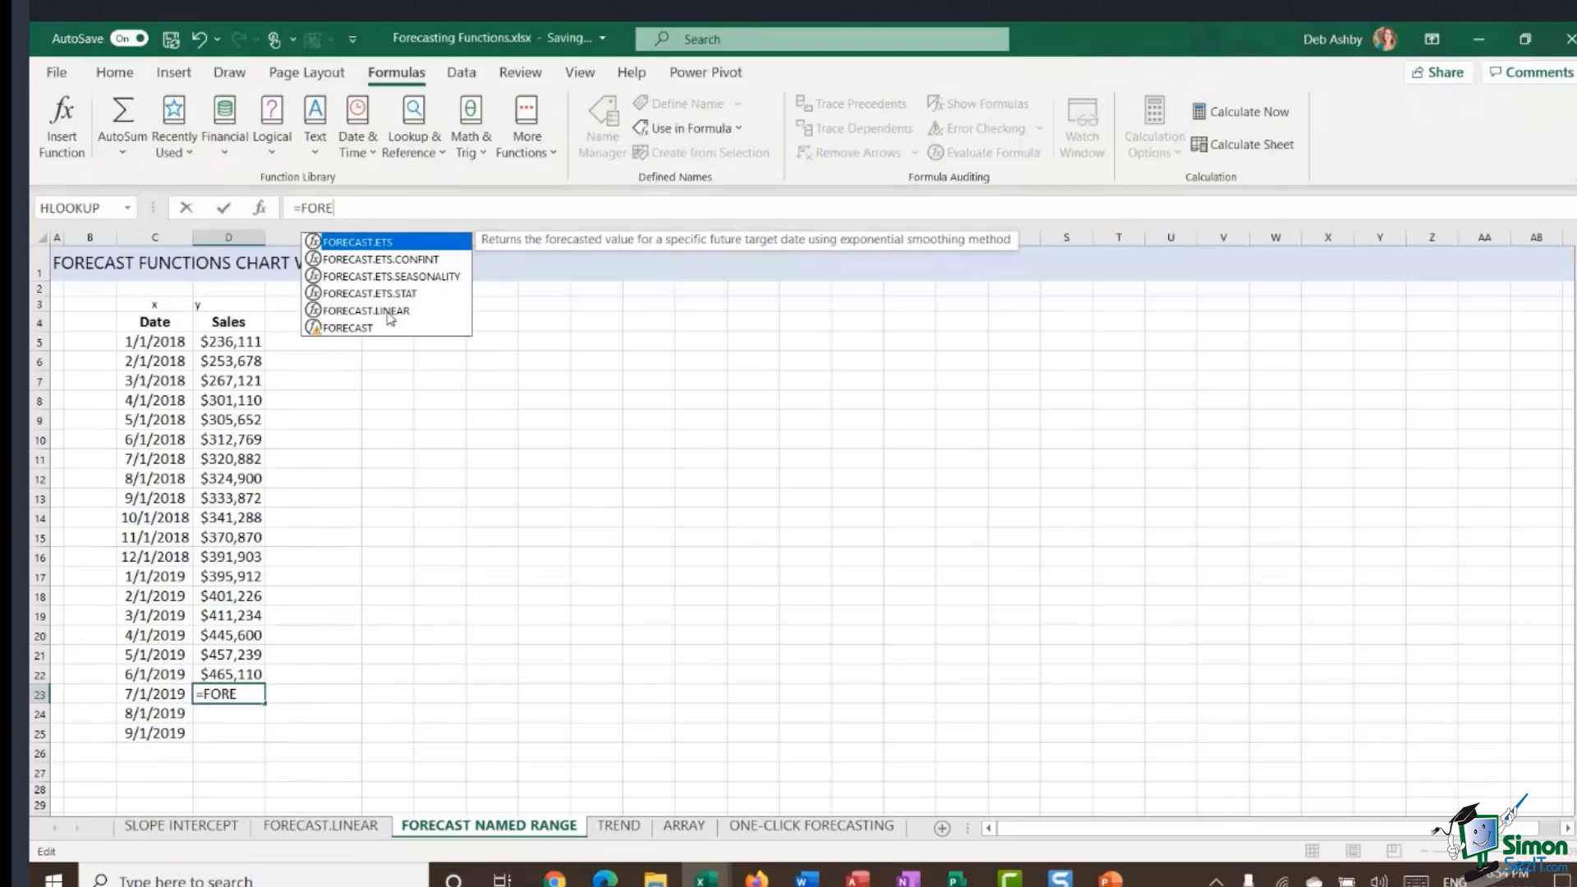
pyautogui.doubleClick(388, 312)
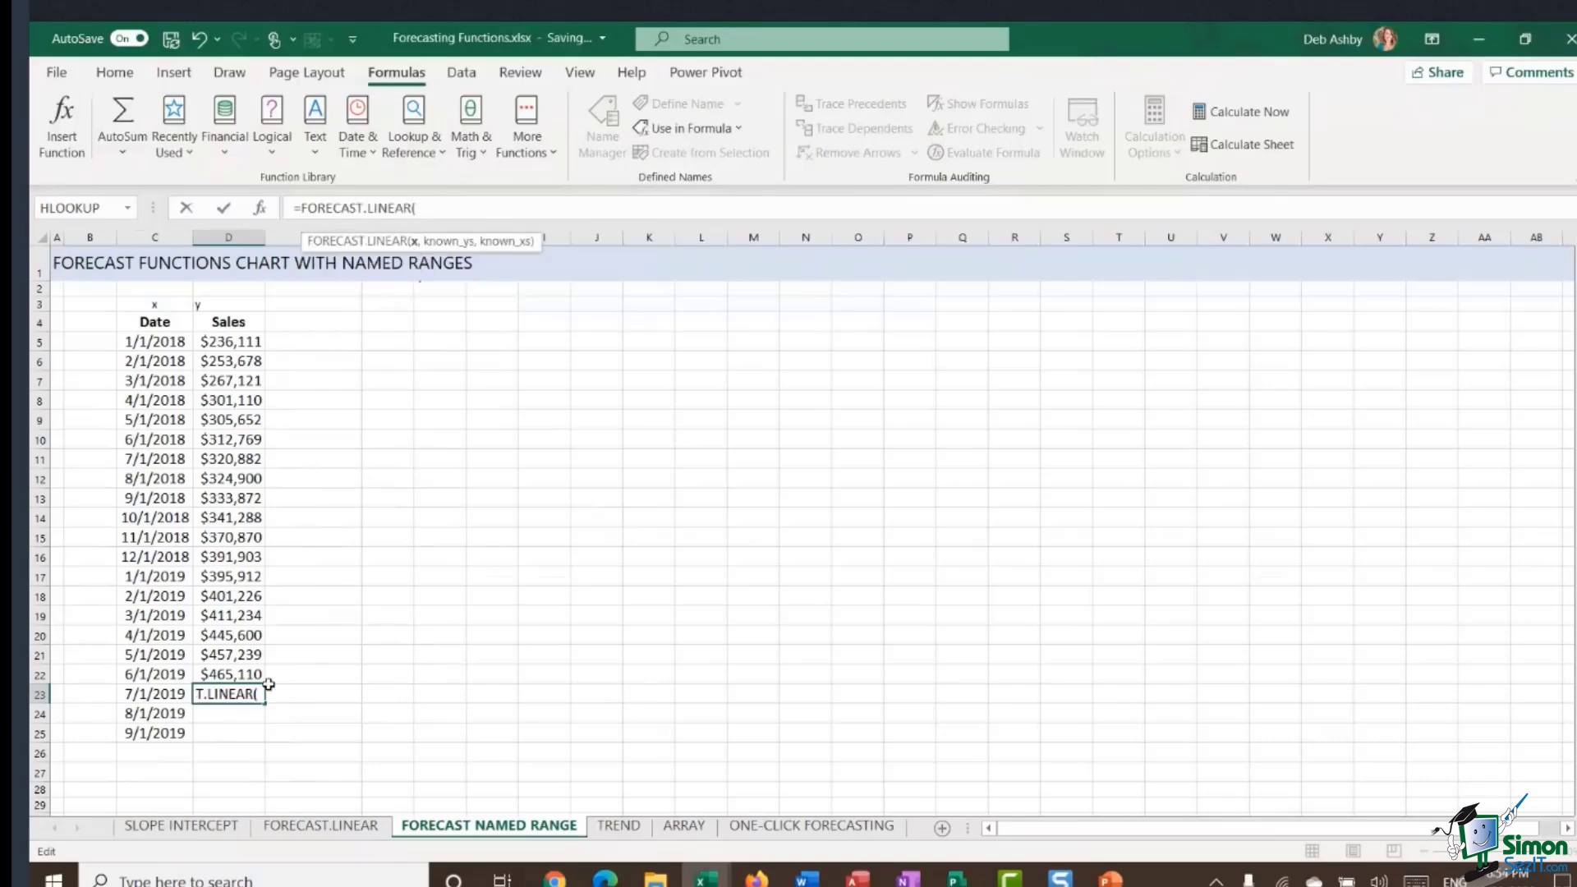
pyautogui.click(138, 695)
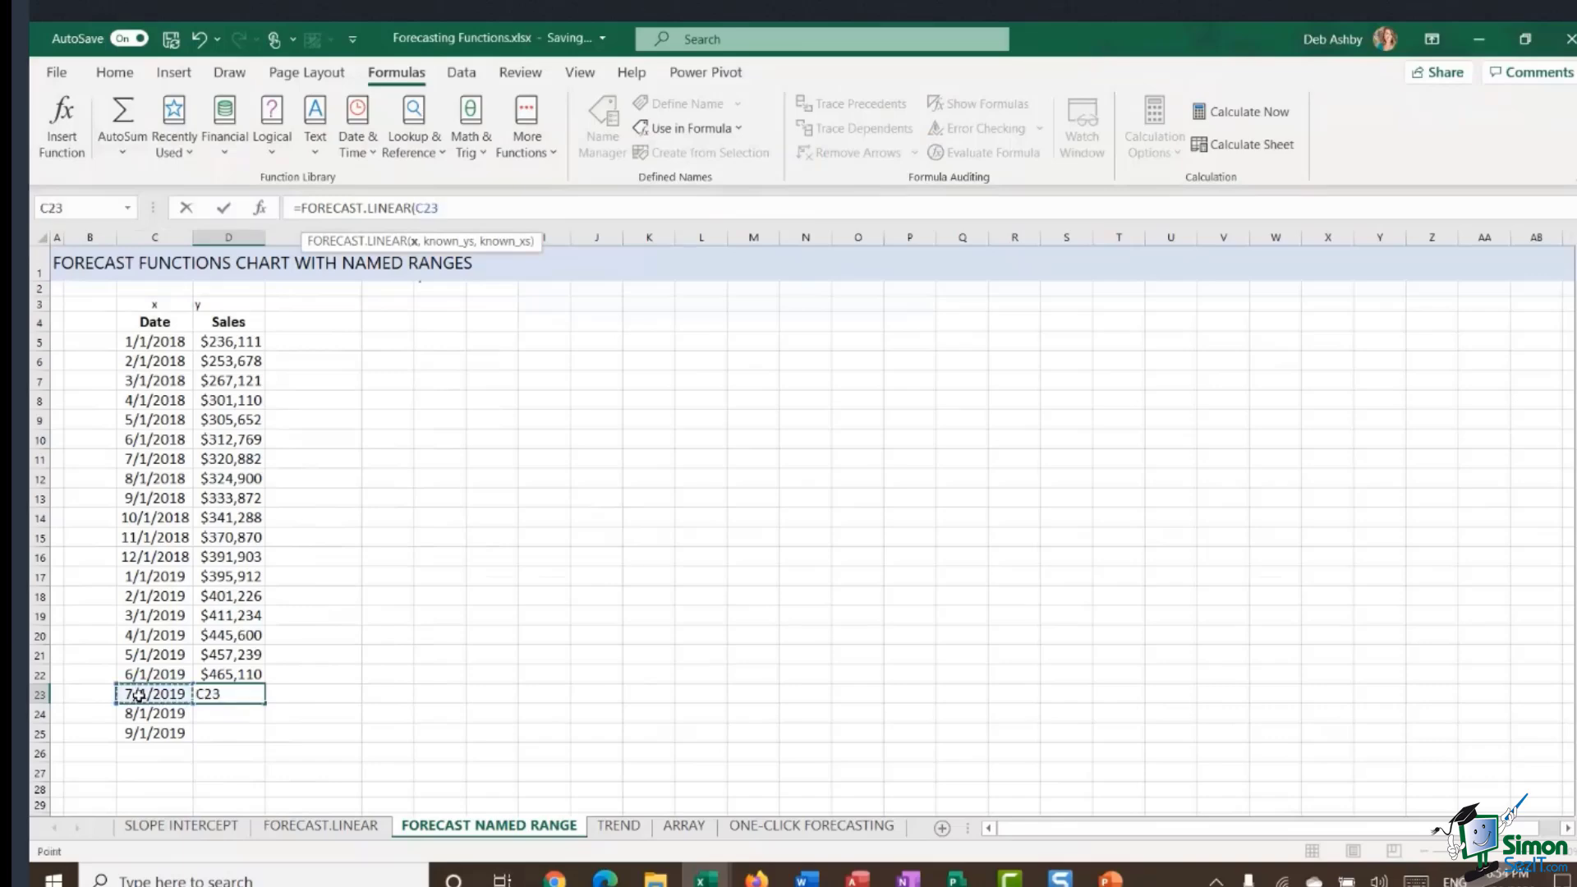
pyautogui.write(',')
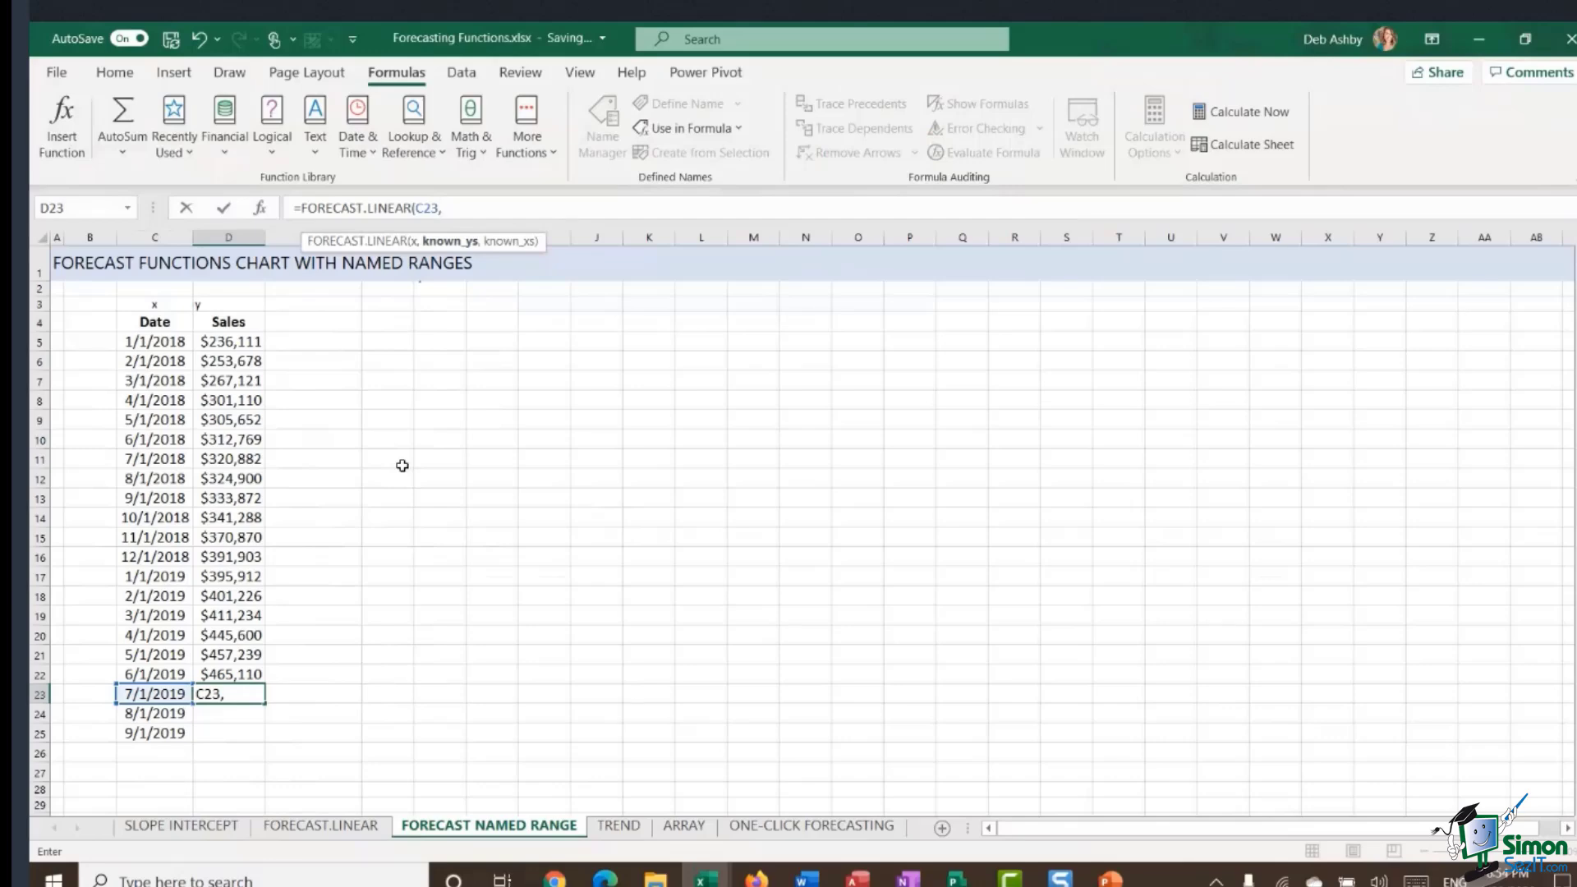
pyautogui.press('F3')
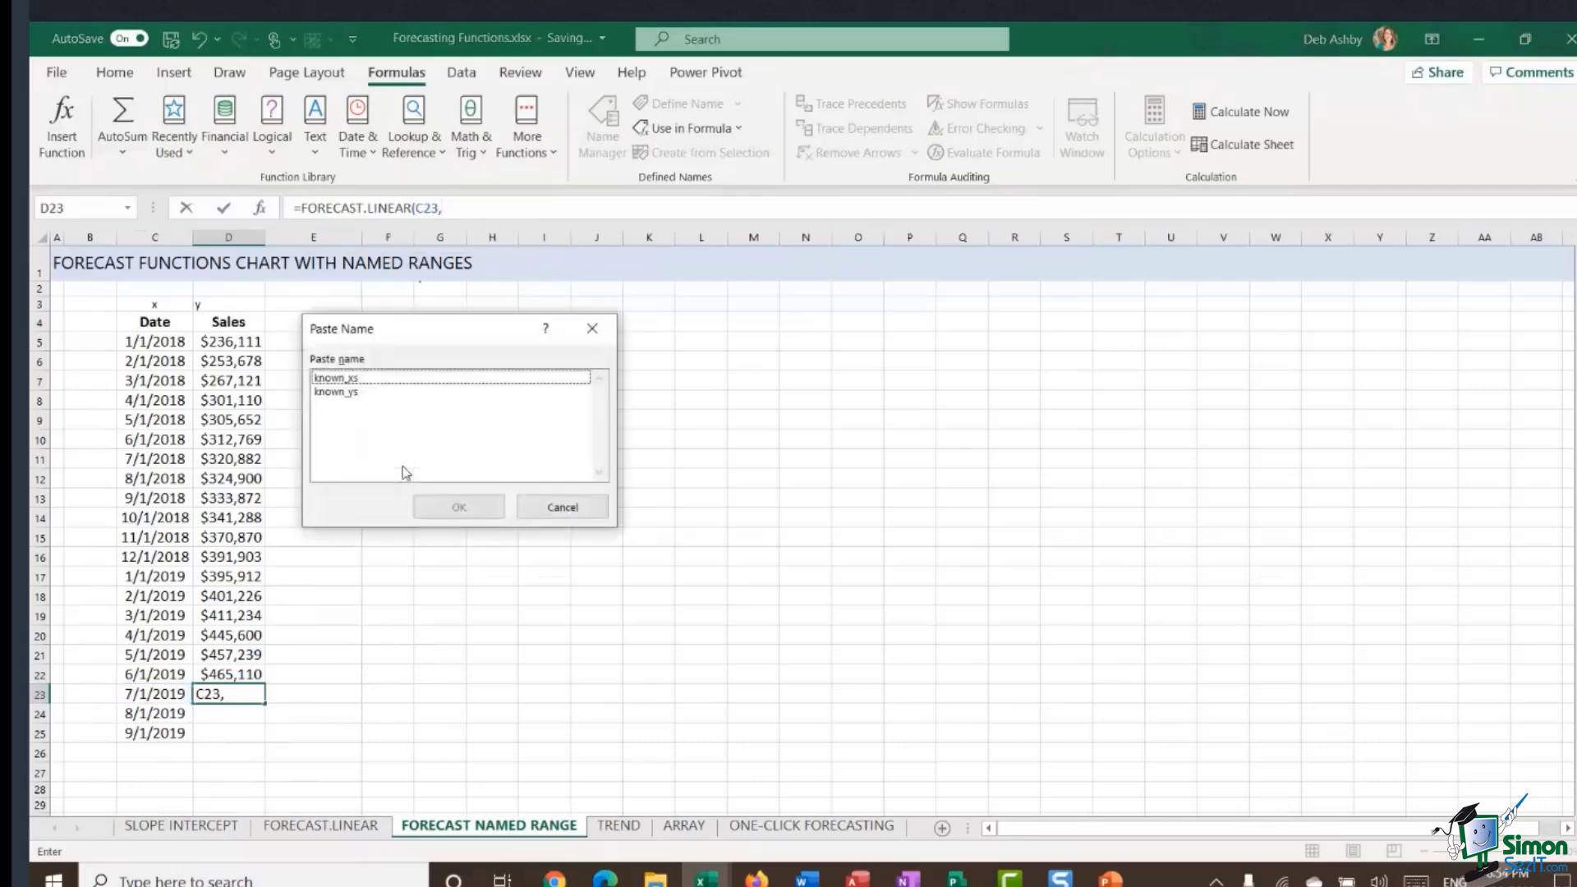
pyautogui.moveTo(411, 338); pyautogui.dragTo(646, 319)
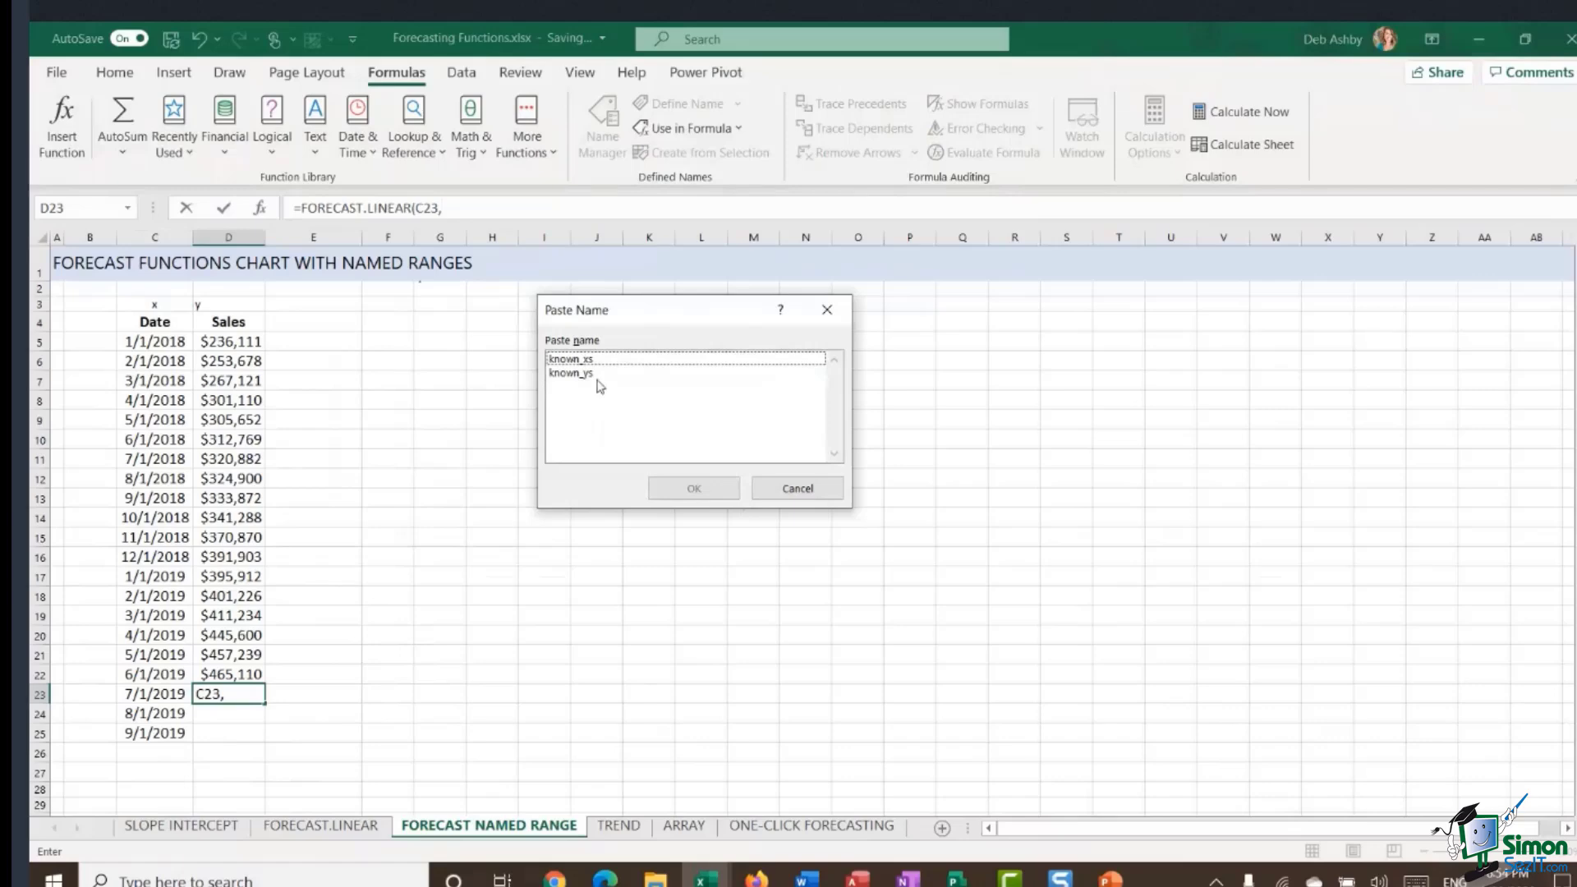
pyautogui.click(818, 489)
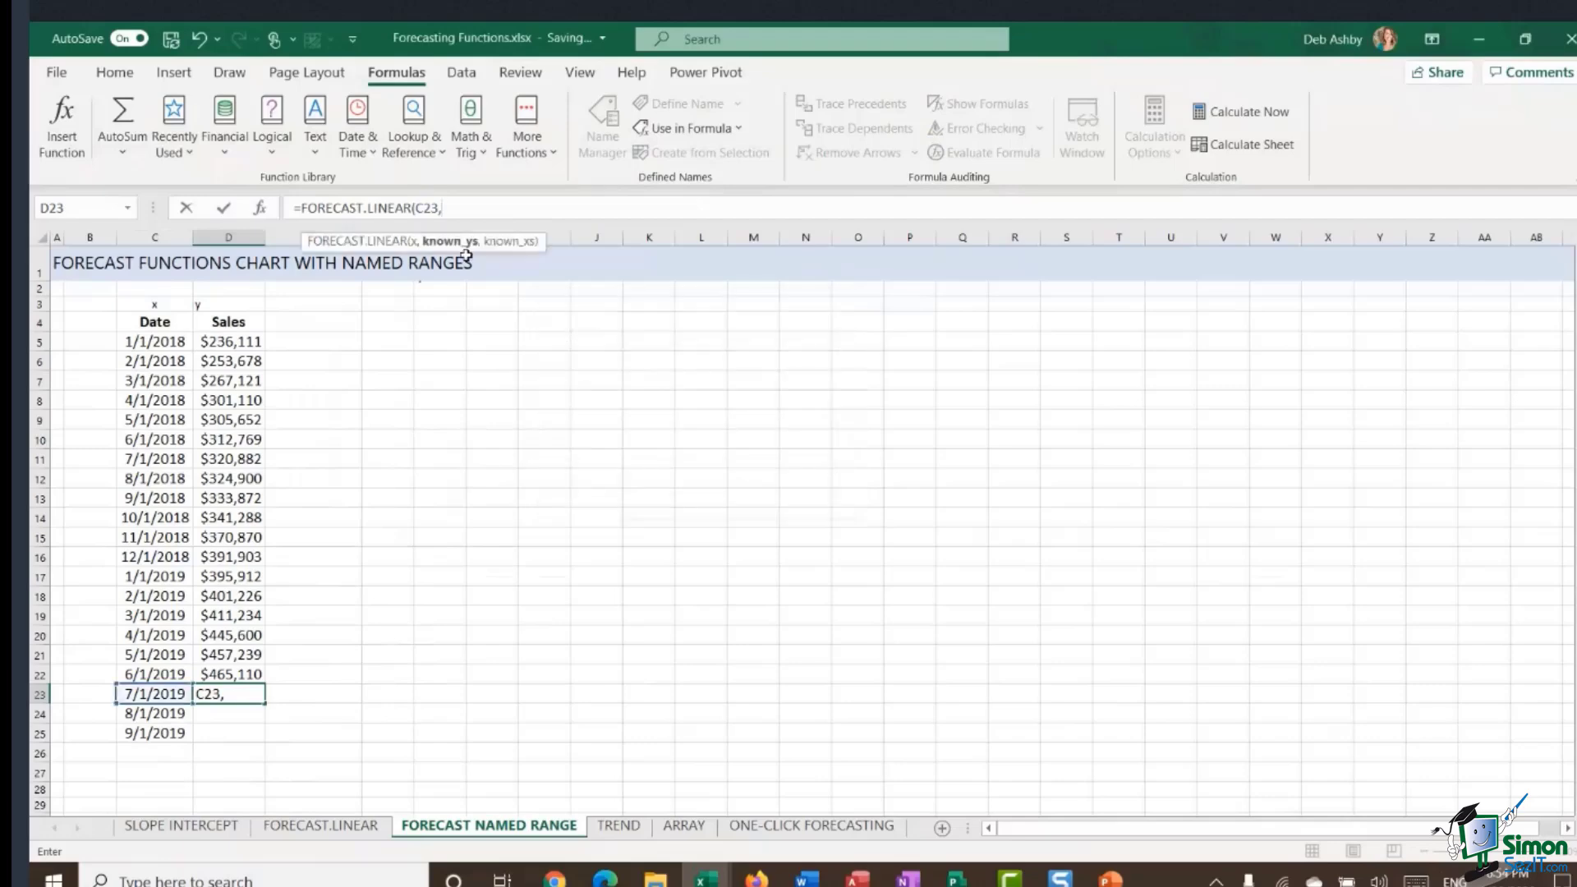
# - Complete the D23 formula as =FORECAST.LINEAR(C23,known_ys,known_xs), inserting both named ranges from the workbook's list of defined names
pyautogui.press('F3')
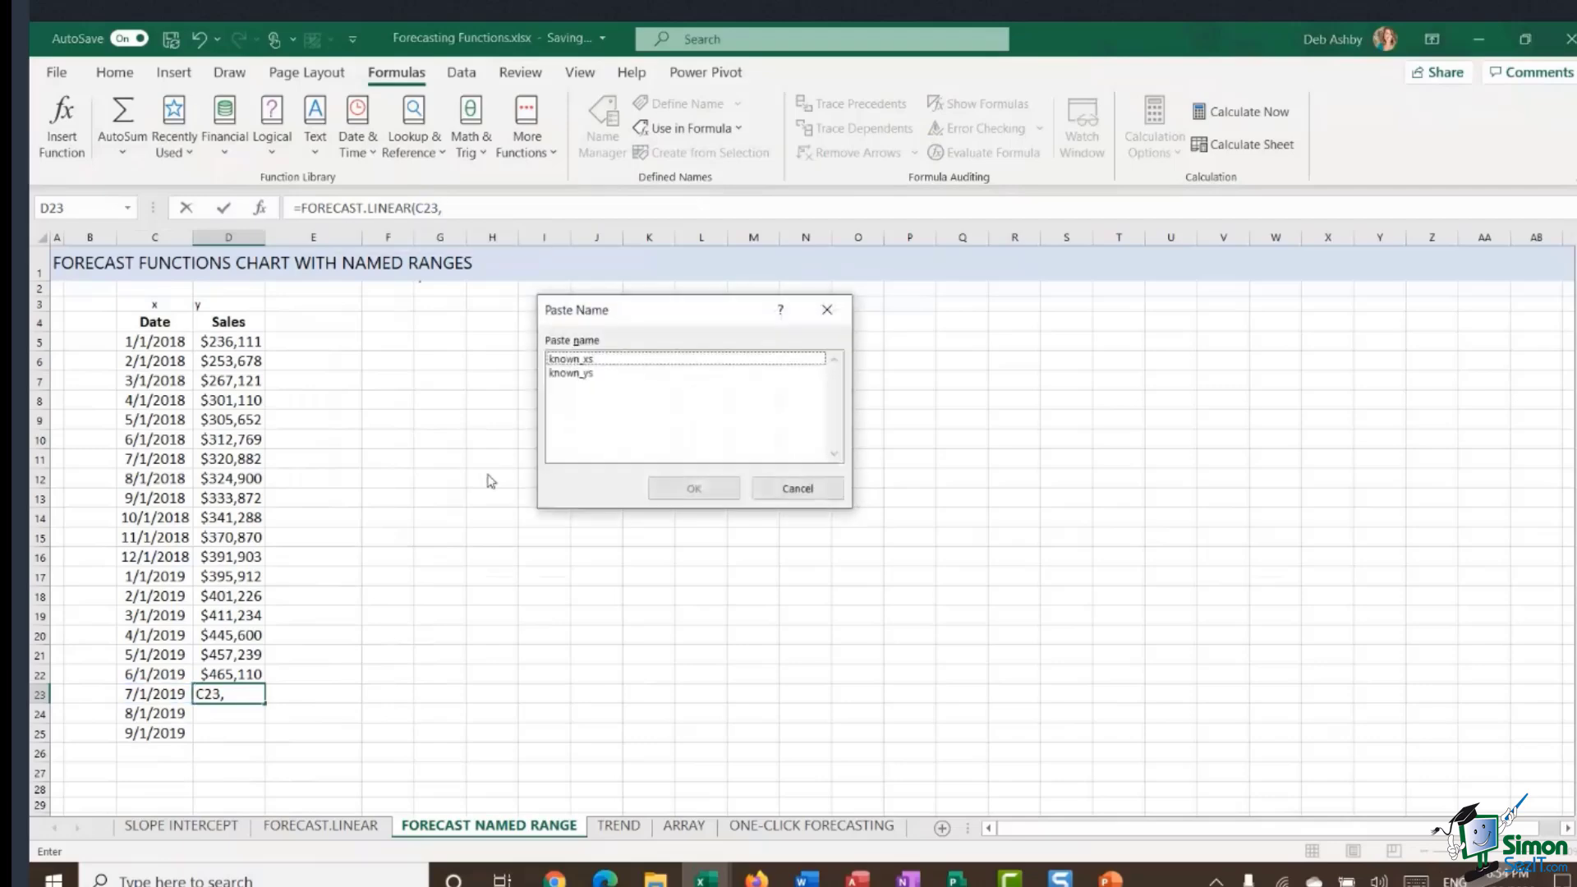
pyautogui.doubleClick(571, 373)
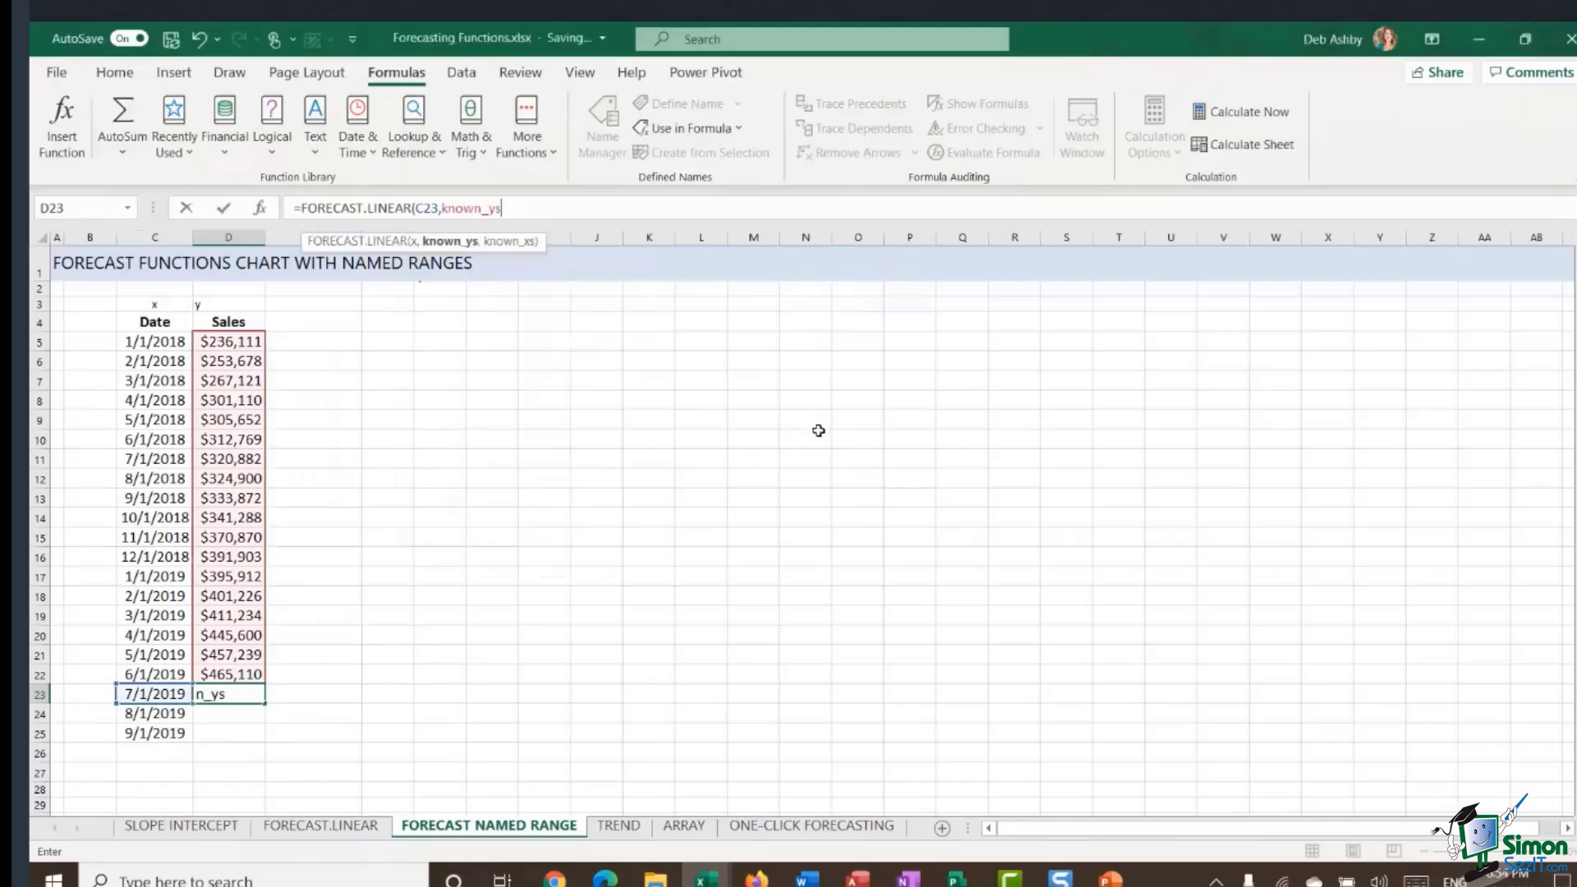
pyautogui.write(',')
pyautogui.press('F3')
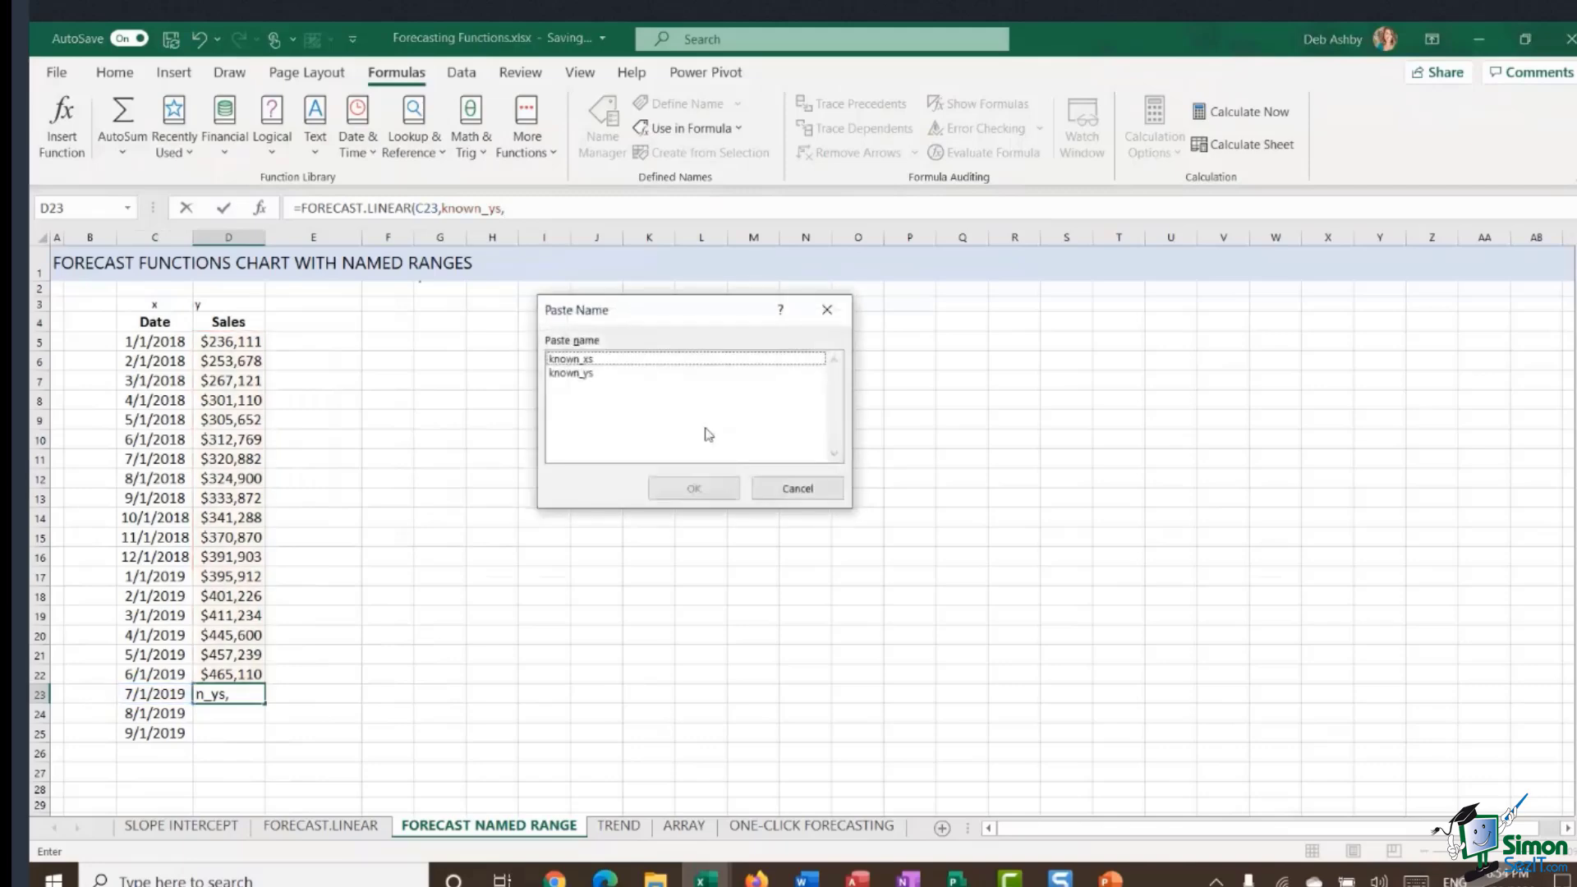
pyautogui.doubleClick(597, 360)
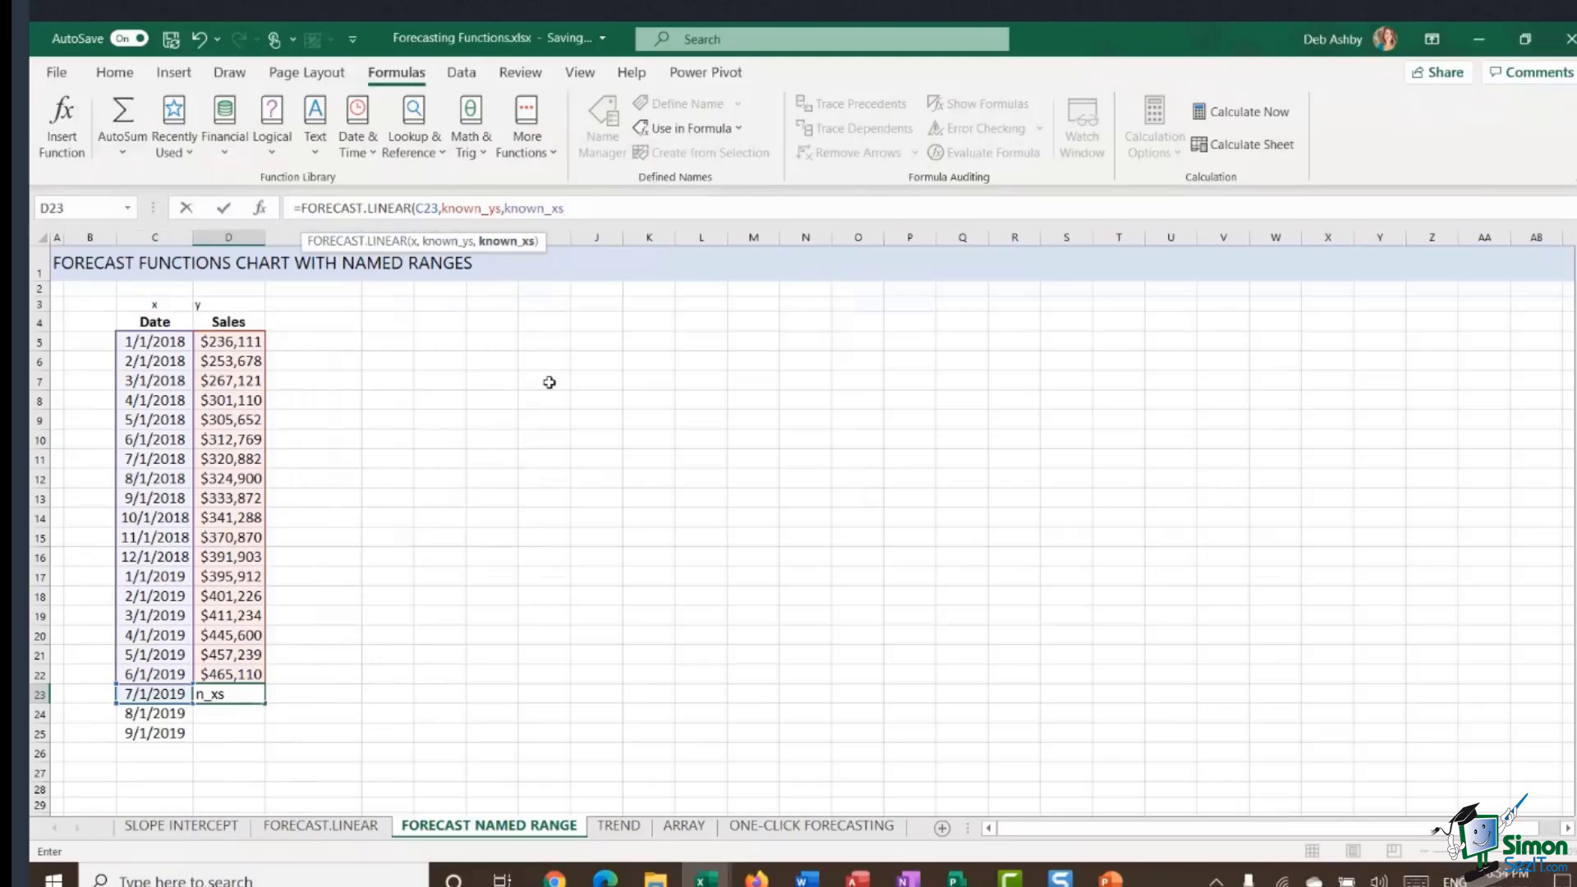
pyautogui.write(')')
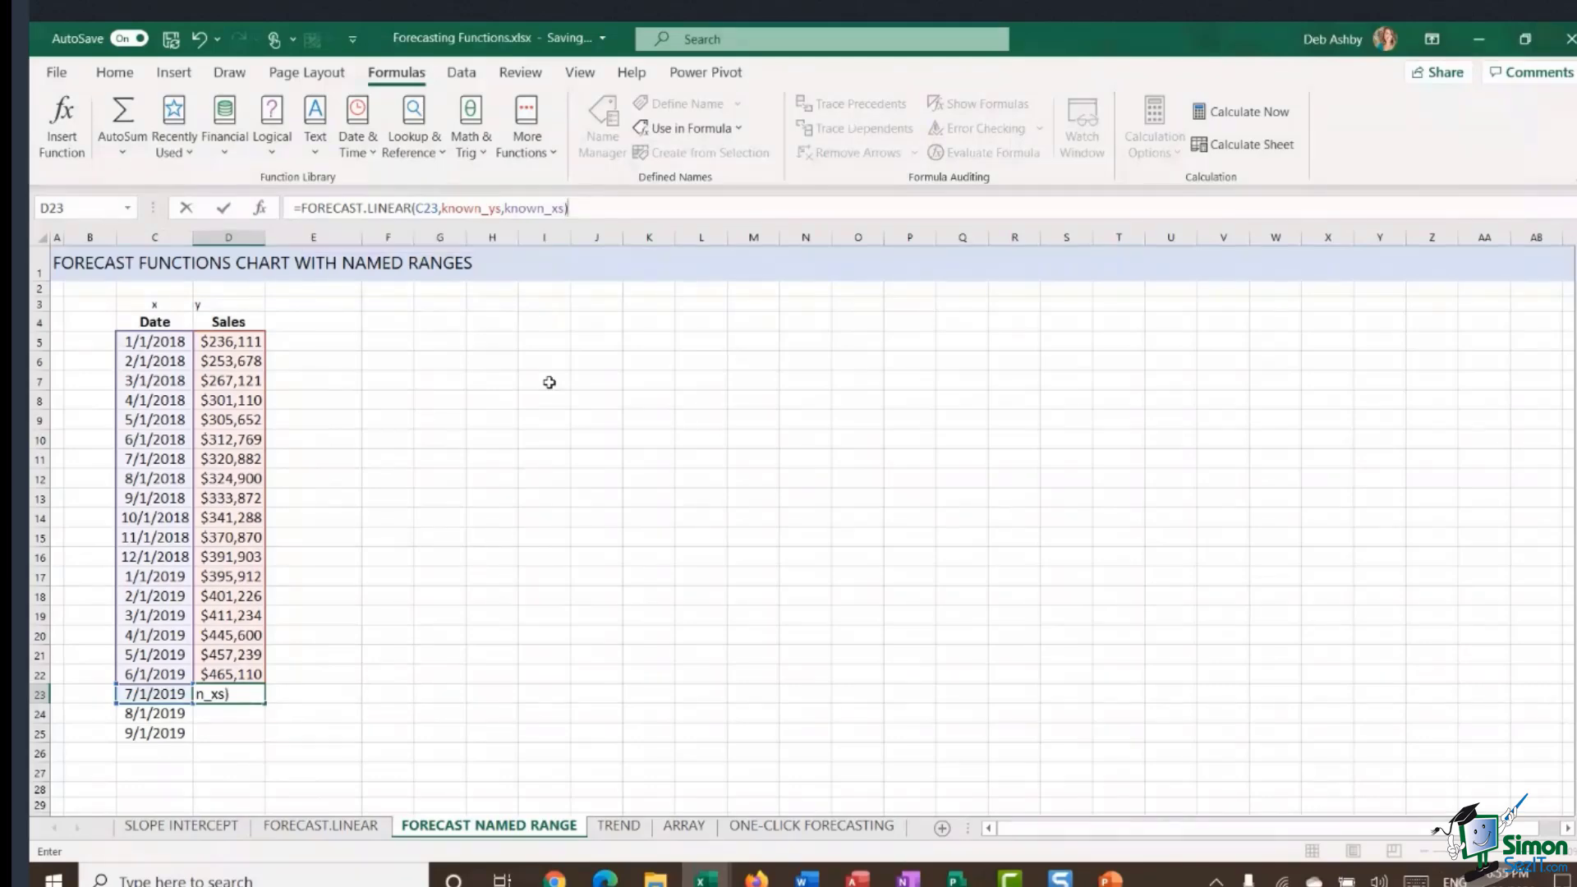
pyautogui.press('Return')
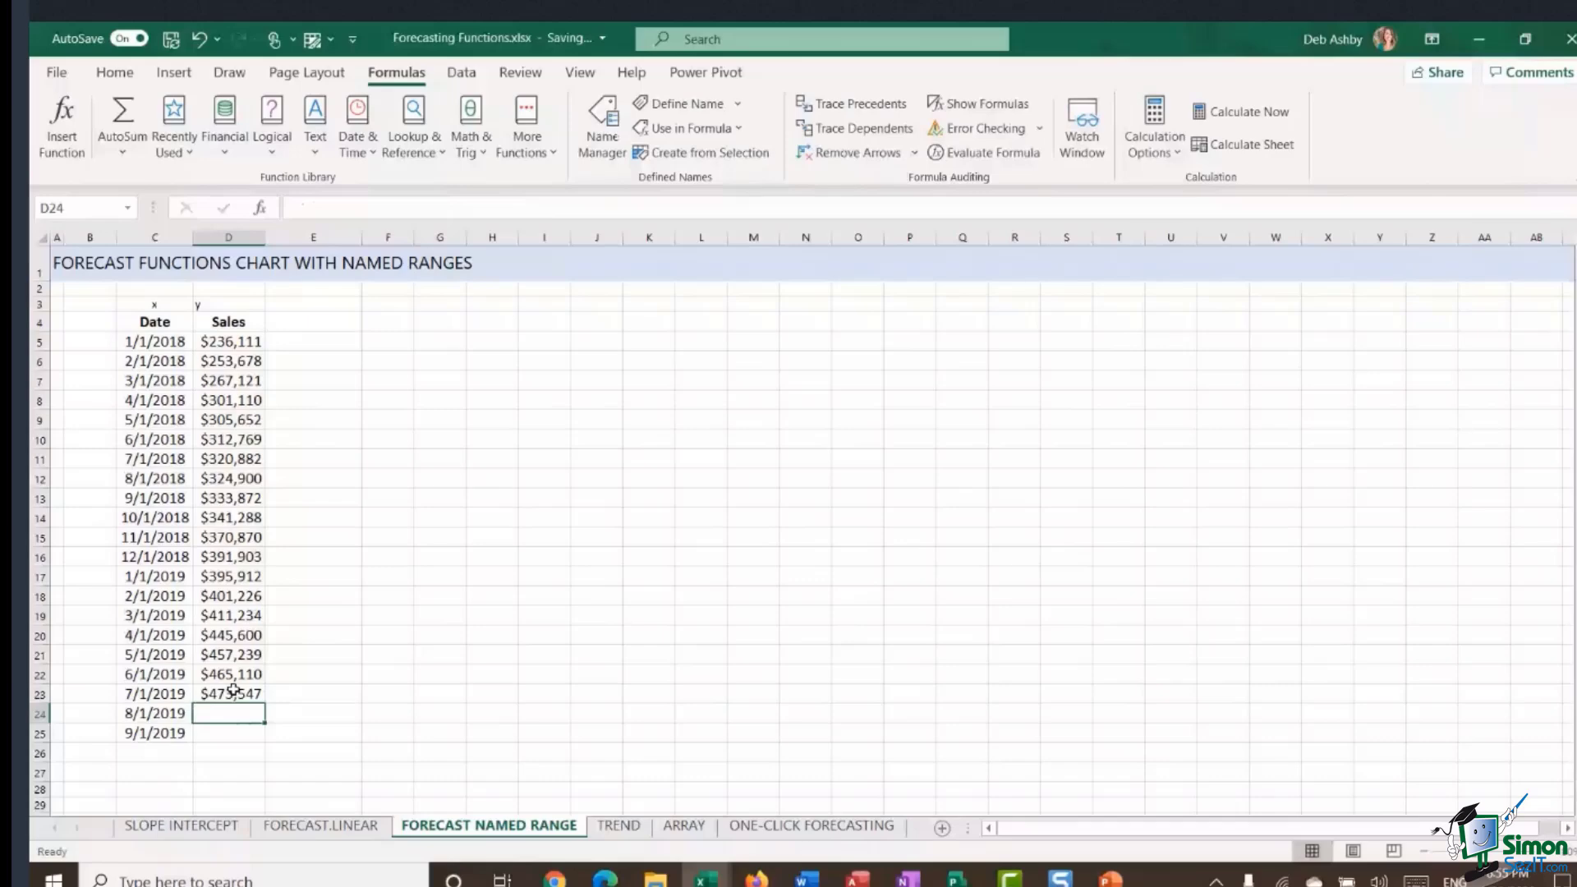
# - Fill the FORECAST.LINEAR formula from D23 down to D25 and review the forecast sales for 7/1/2019 to 9/1/2019
pyautogui.click(234, 690)
pyautogui.doubleClick(268, 703)
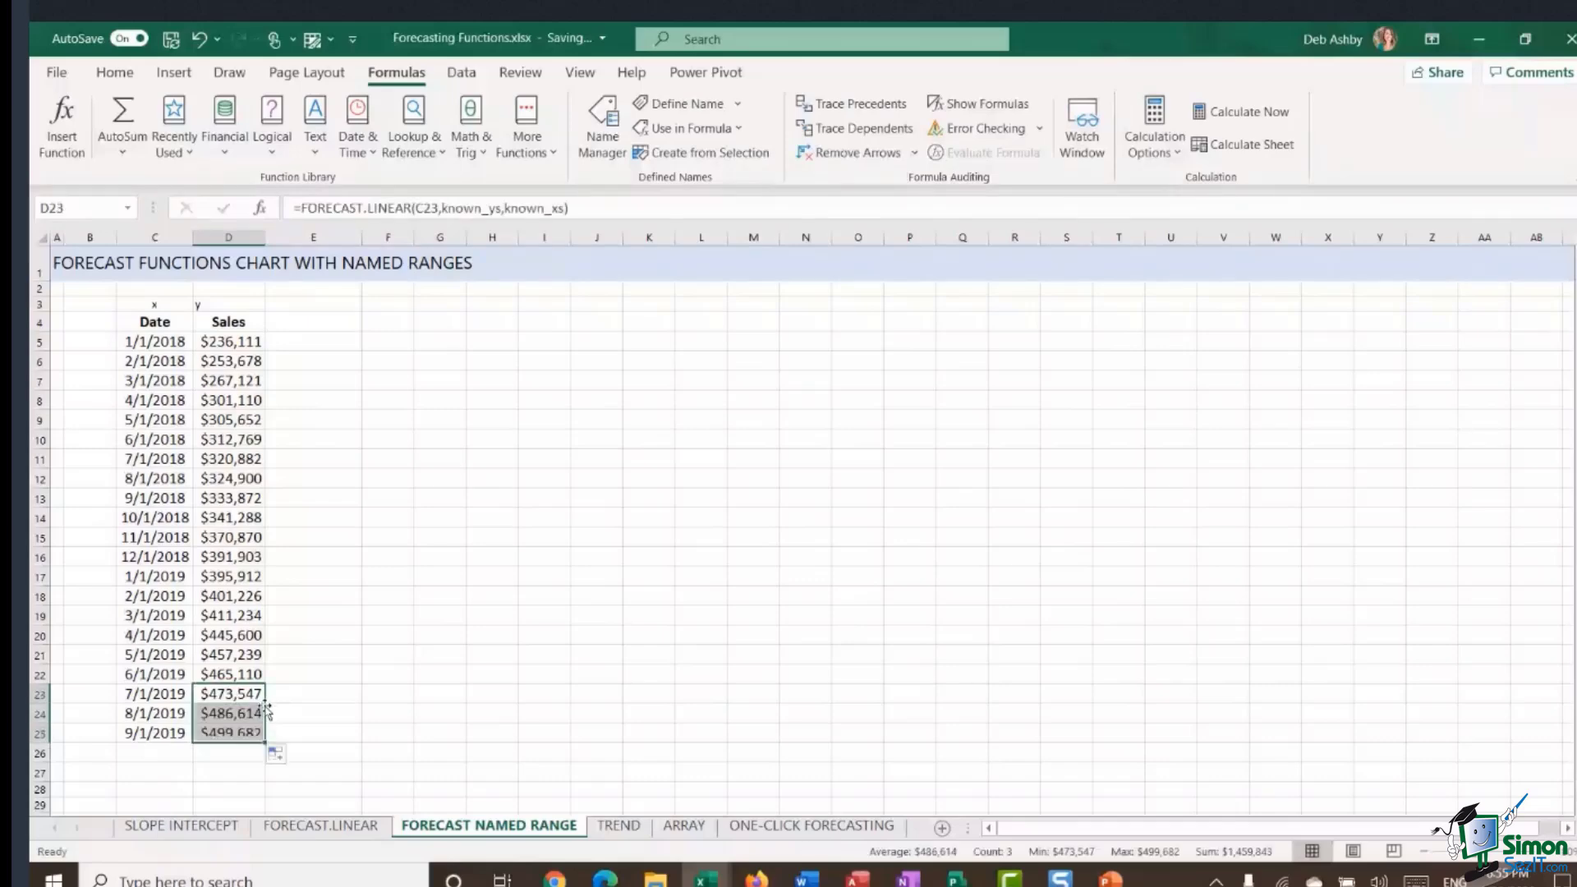
pyautogui.click(369, 699)
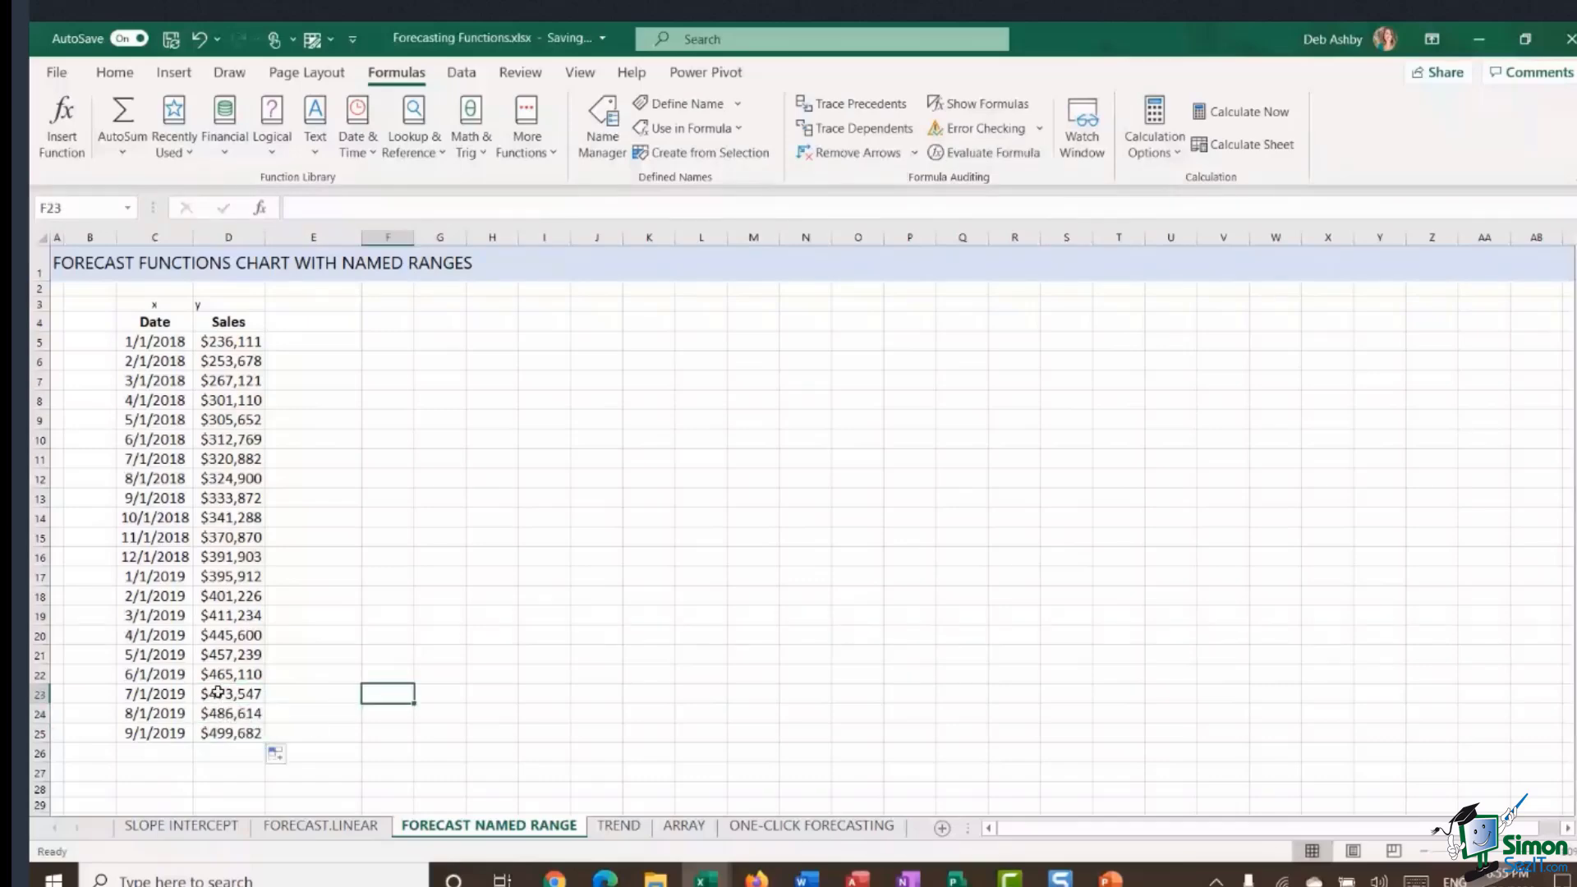
pyautogui.moveTo(218, 693); pyautogui.dragTo(228, 731)
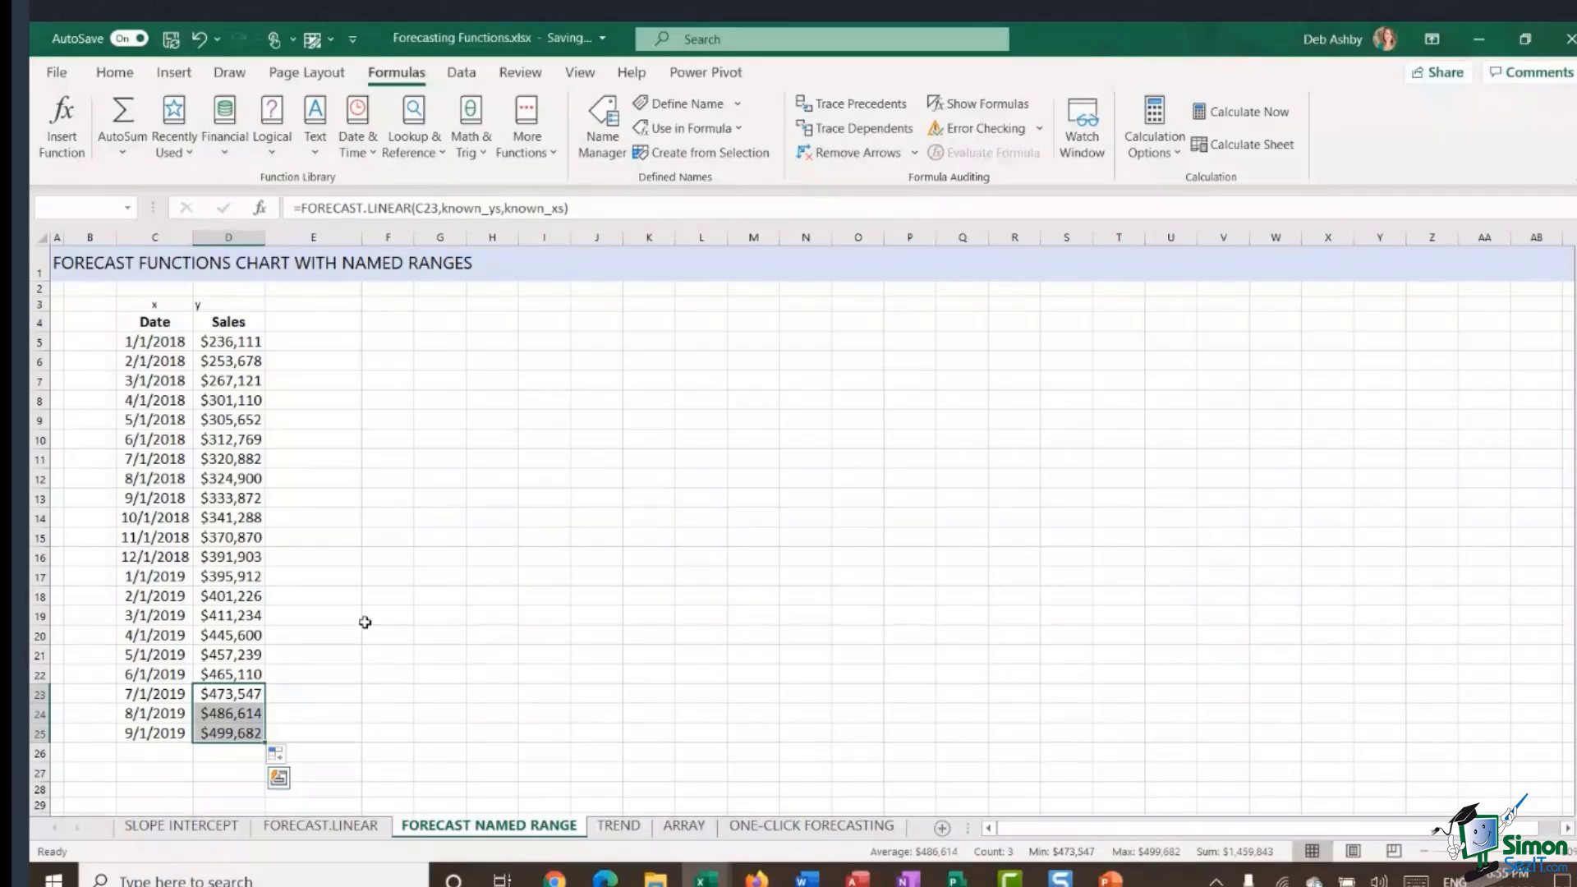
pyautogui.click(347, 578)
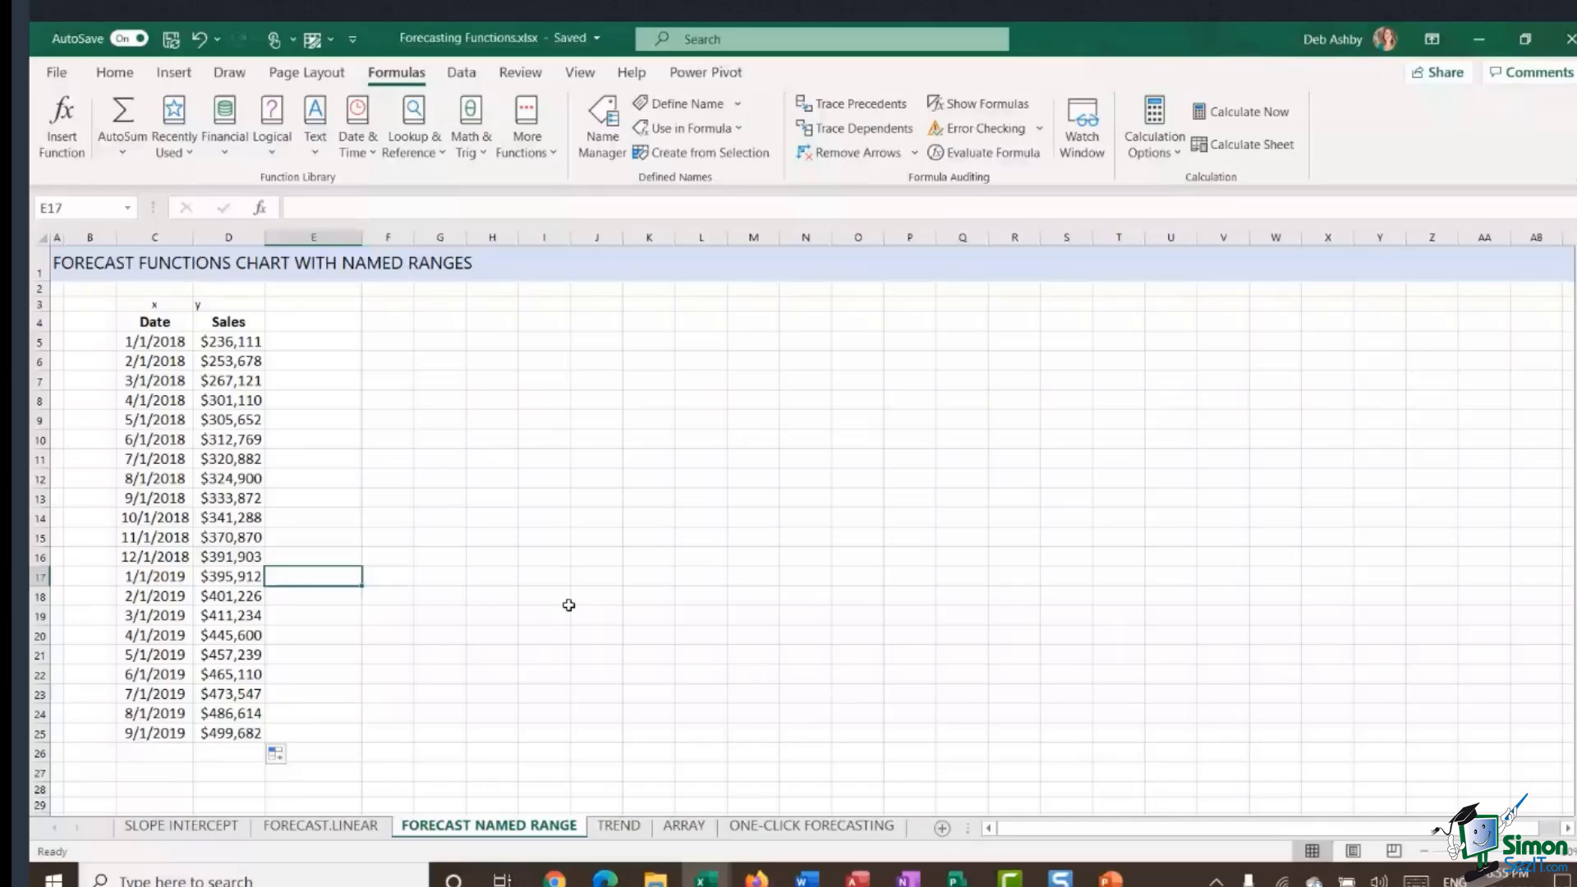
# - Review the functions suggested for an unfinished =FORE formula in G9 and clear the entry
pyautogui.click(450, 444)
pyautogui.click(437, 424)
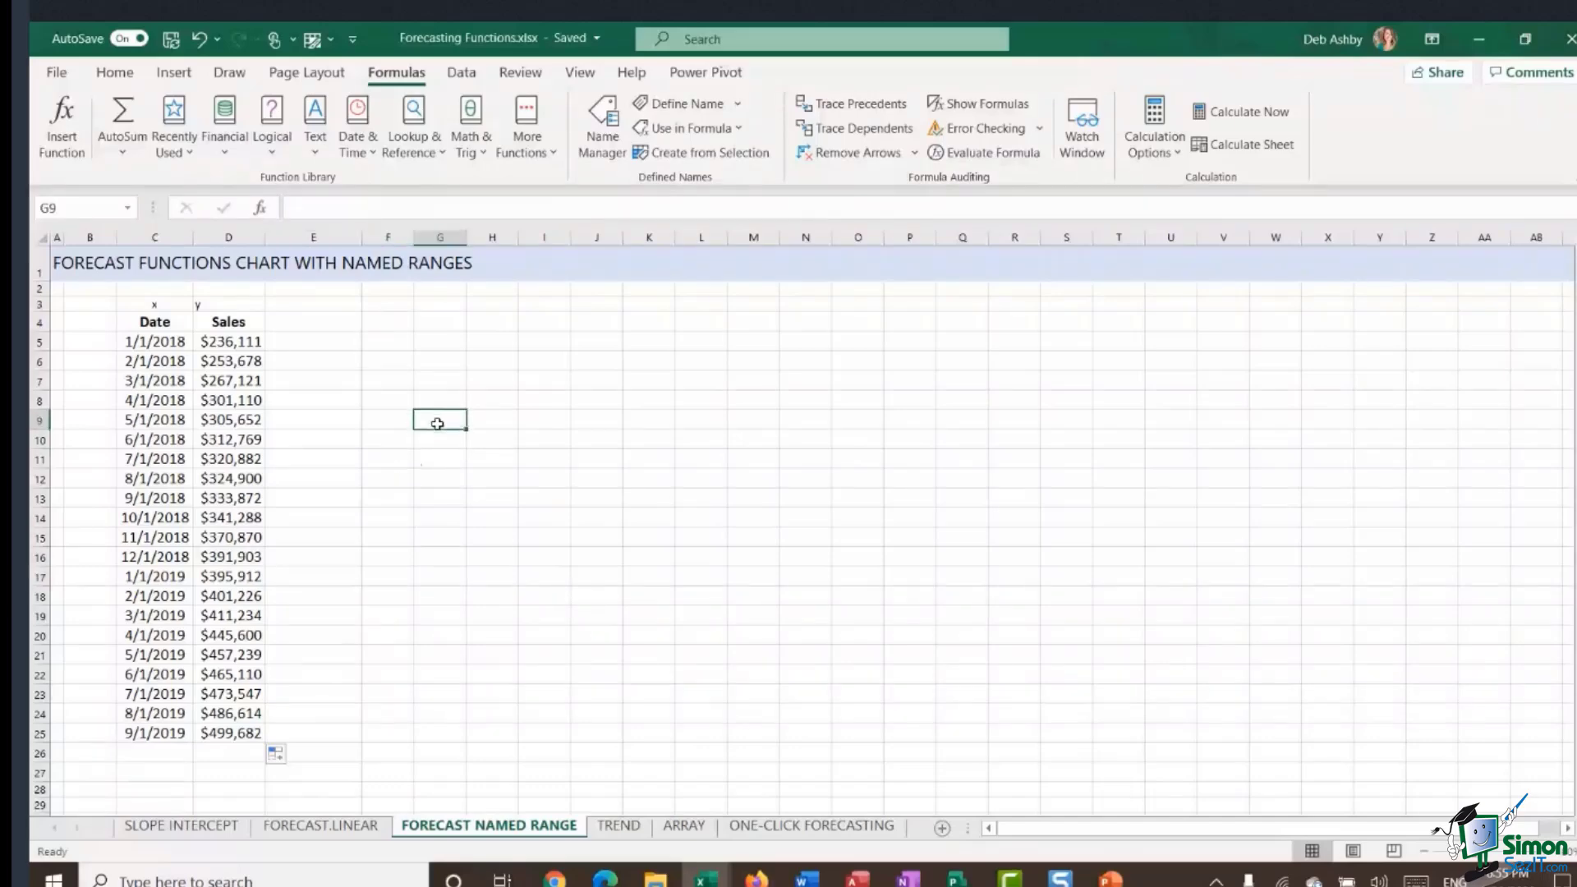
pyautogui.click(336, 367)
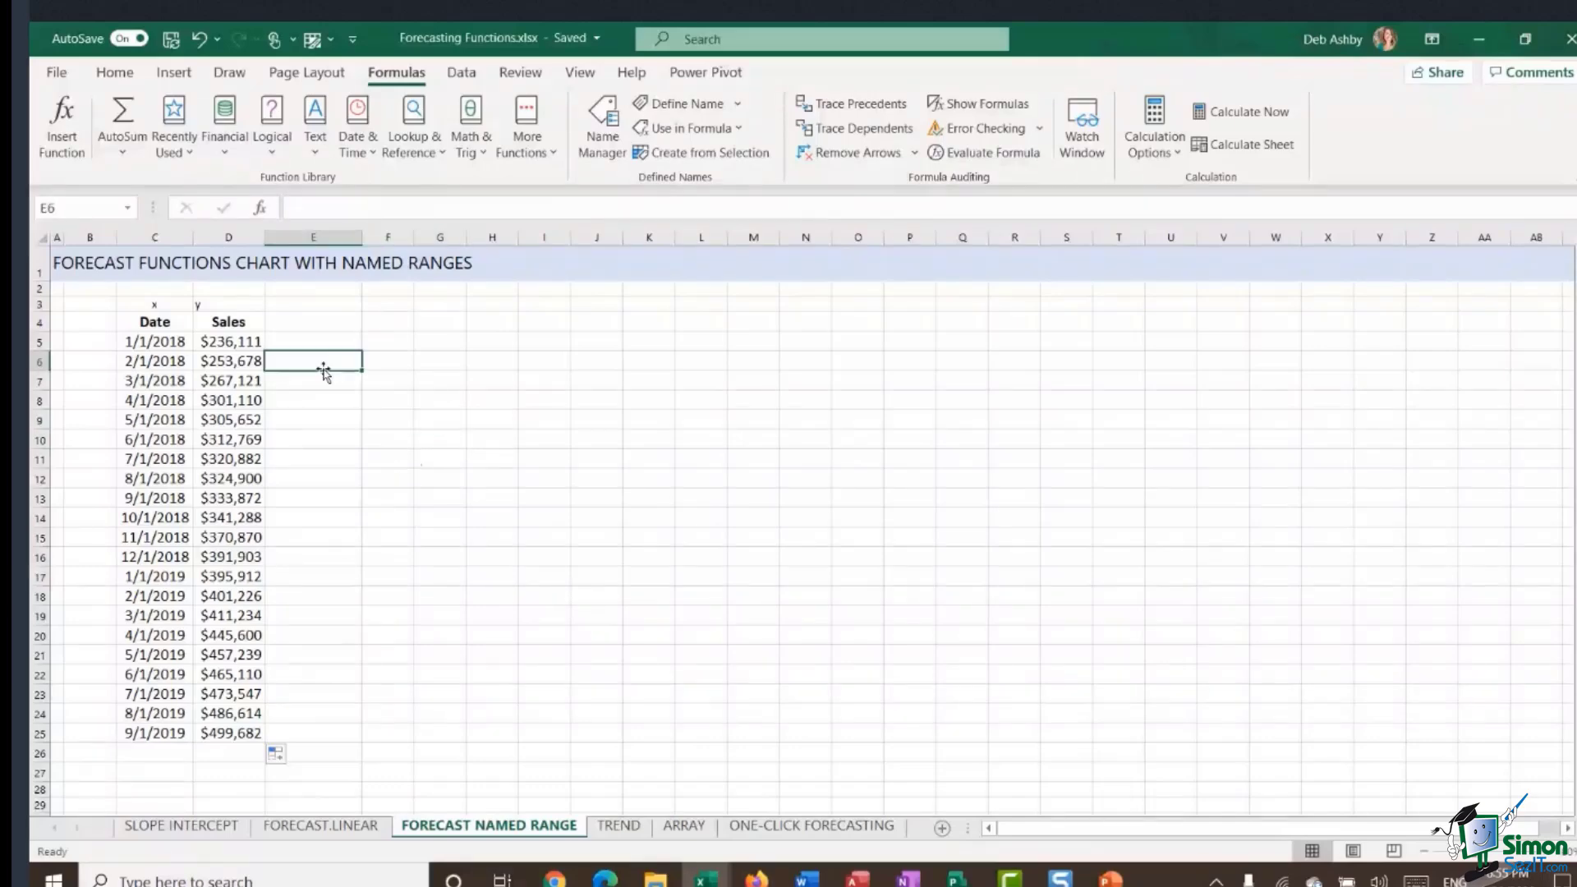
pyautogui.click(434, 424)
pyautogui.write('=FOR')
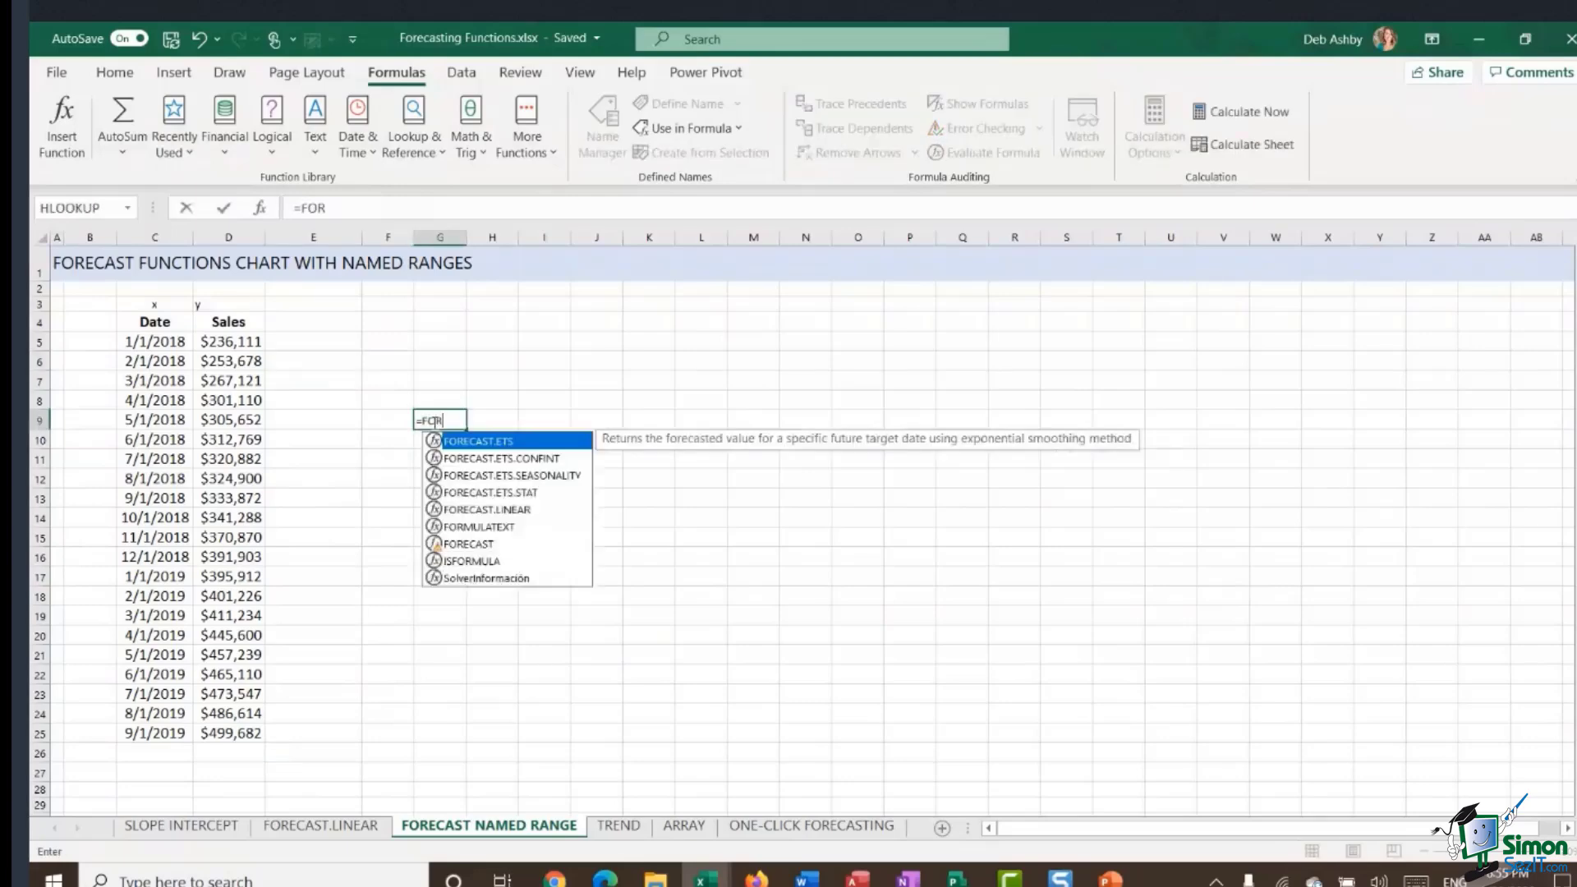
pyautogui.write('E')
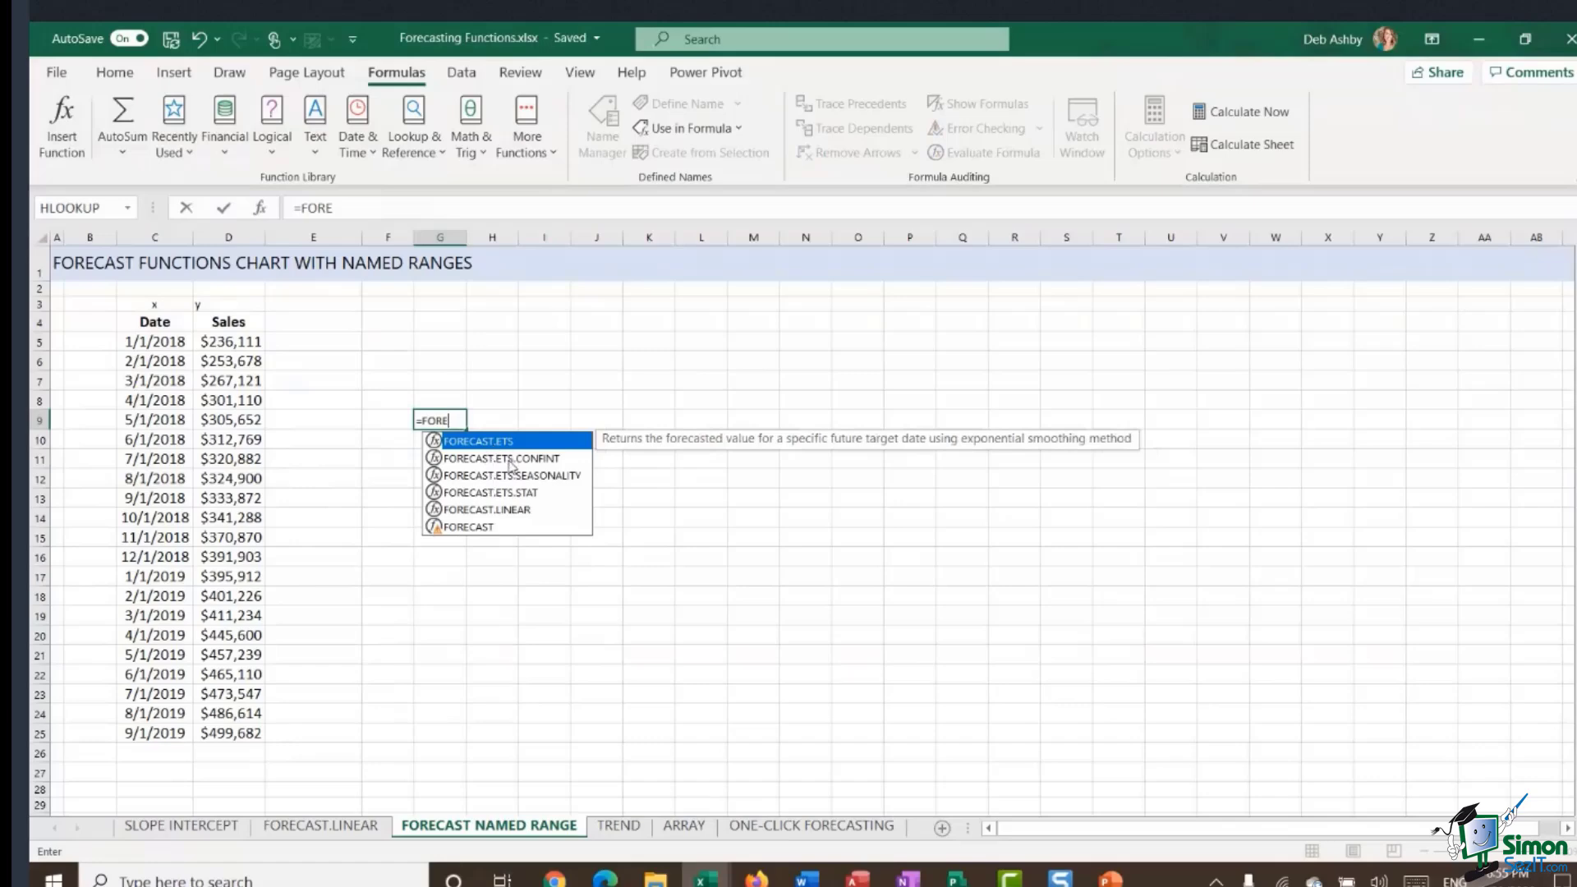
pyautogui.press('BackSpace')
pyautogui.press('BackSpace')
pyautogui.press('BackSpace')
pyautogui.press('BackSpace')
pyautogui.press('BackSpace')
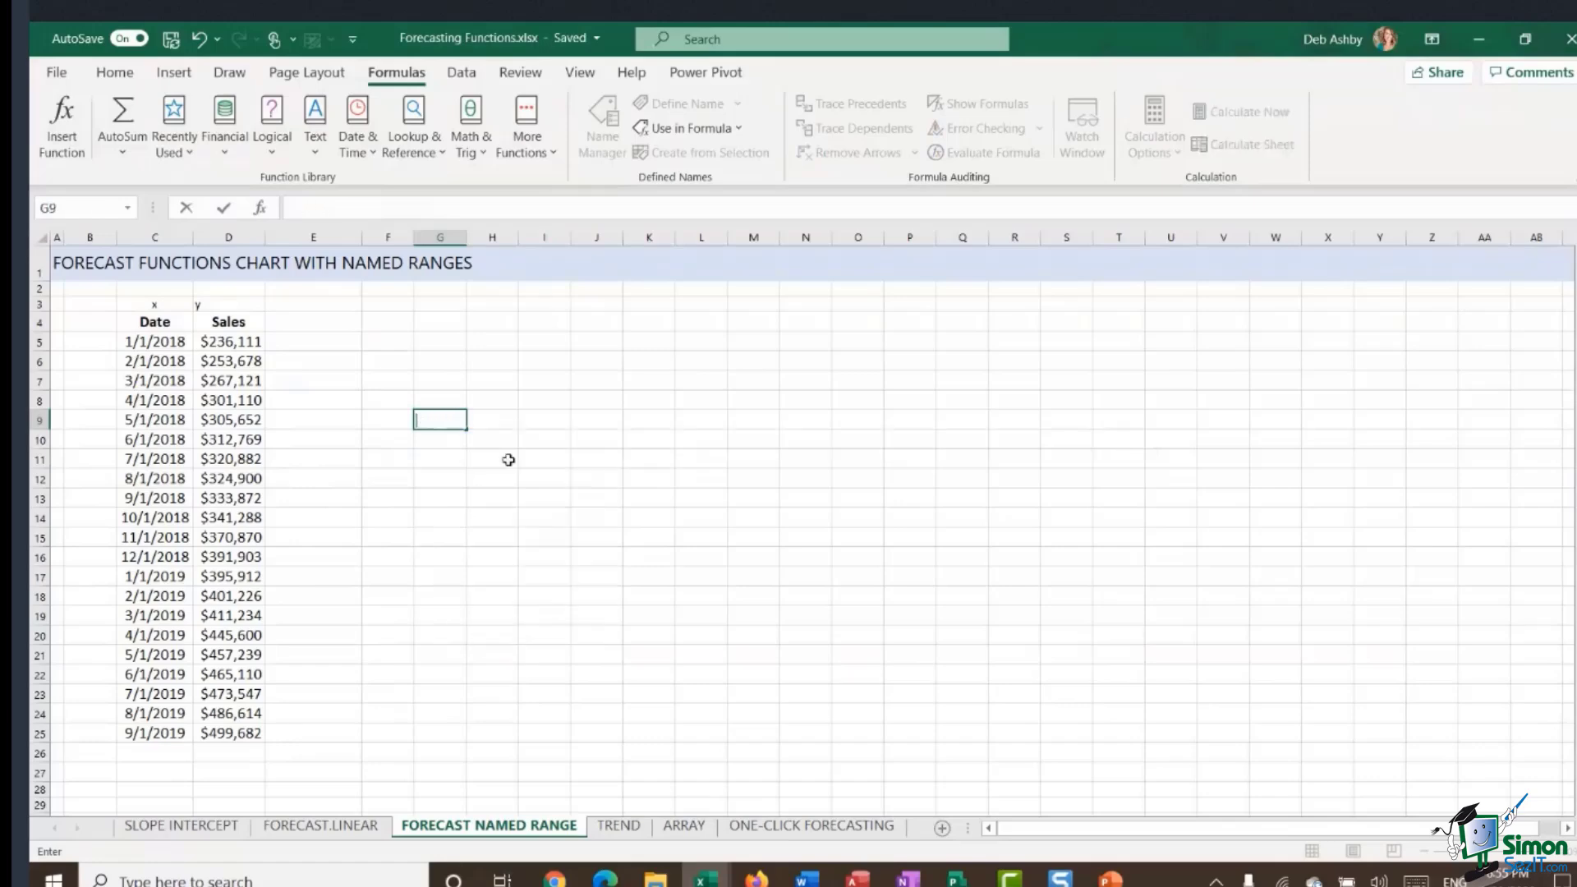
pyautogui.click(552, 421)
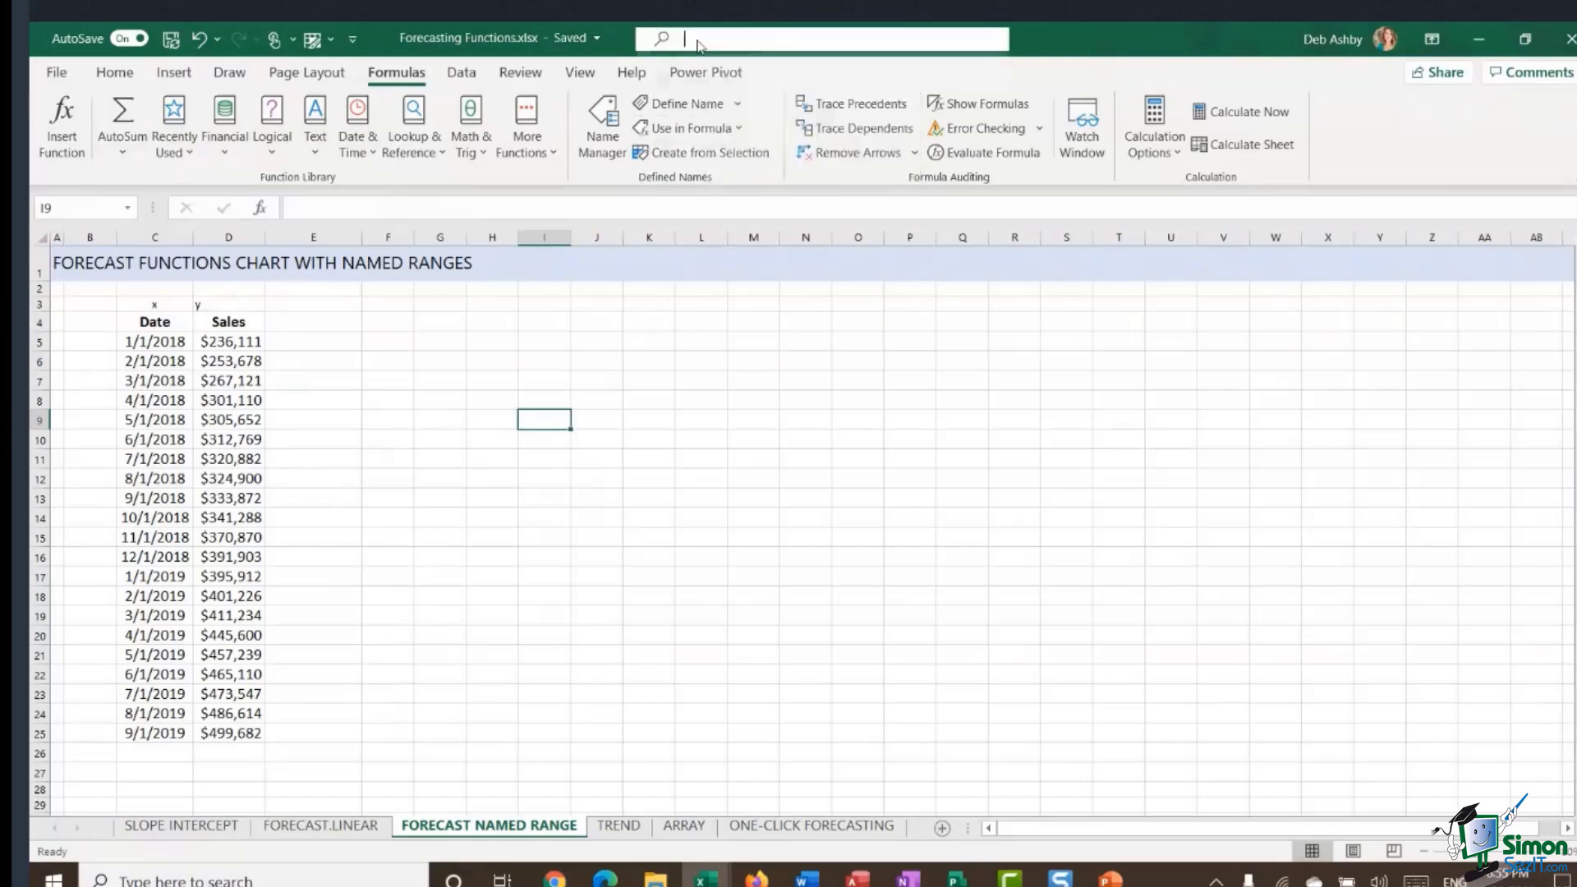
# - Search the help for "forecast", expand the results, read the FORECAST.ETS function article and close the help
pyautogui.click(702, 40)
pyautogui.write('forecast')
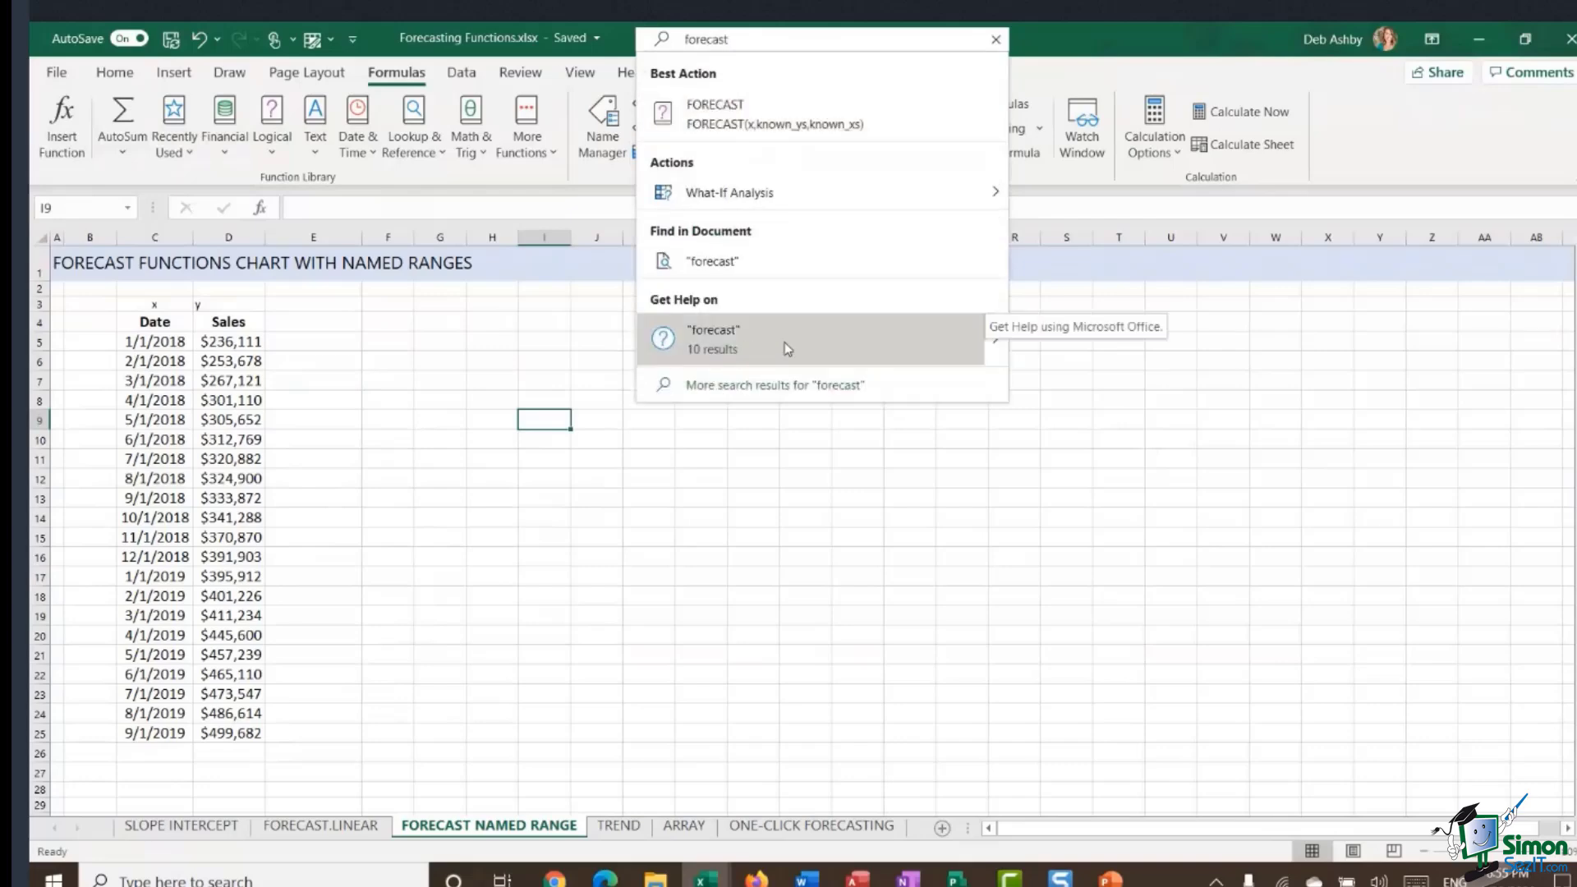
pyautogui.press('Escape')
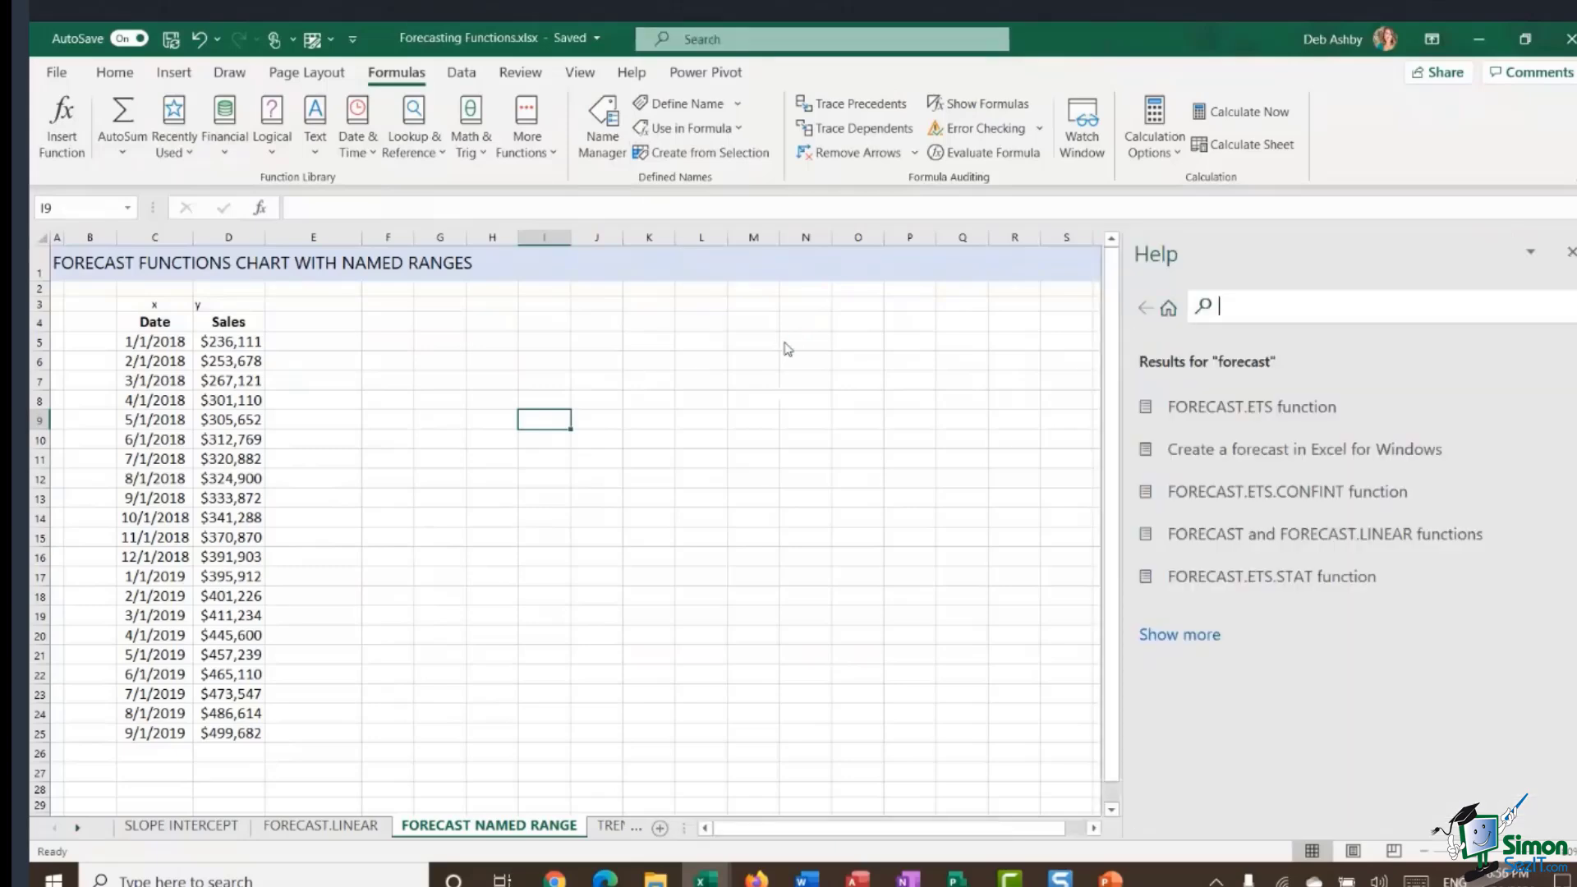
pyautogui.click(1183, 637)
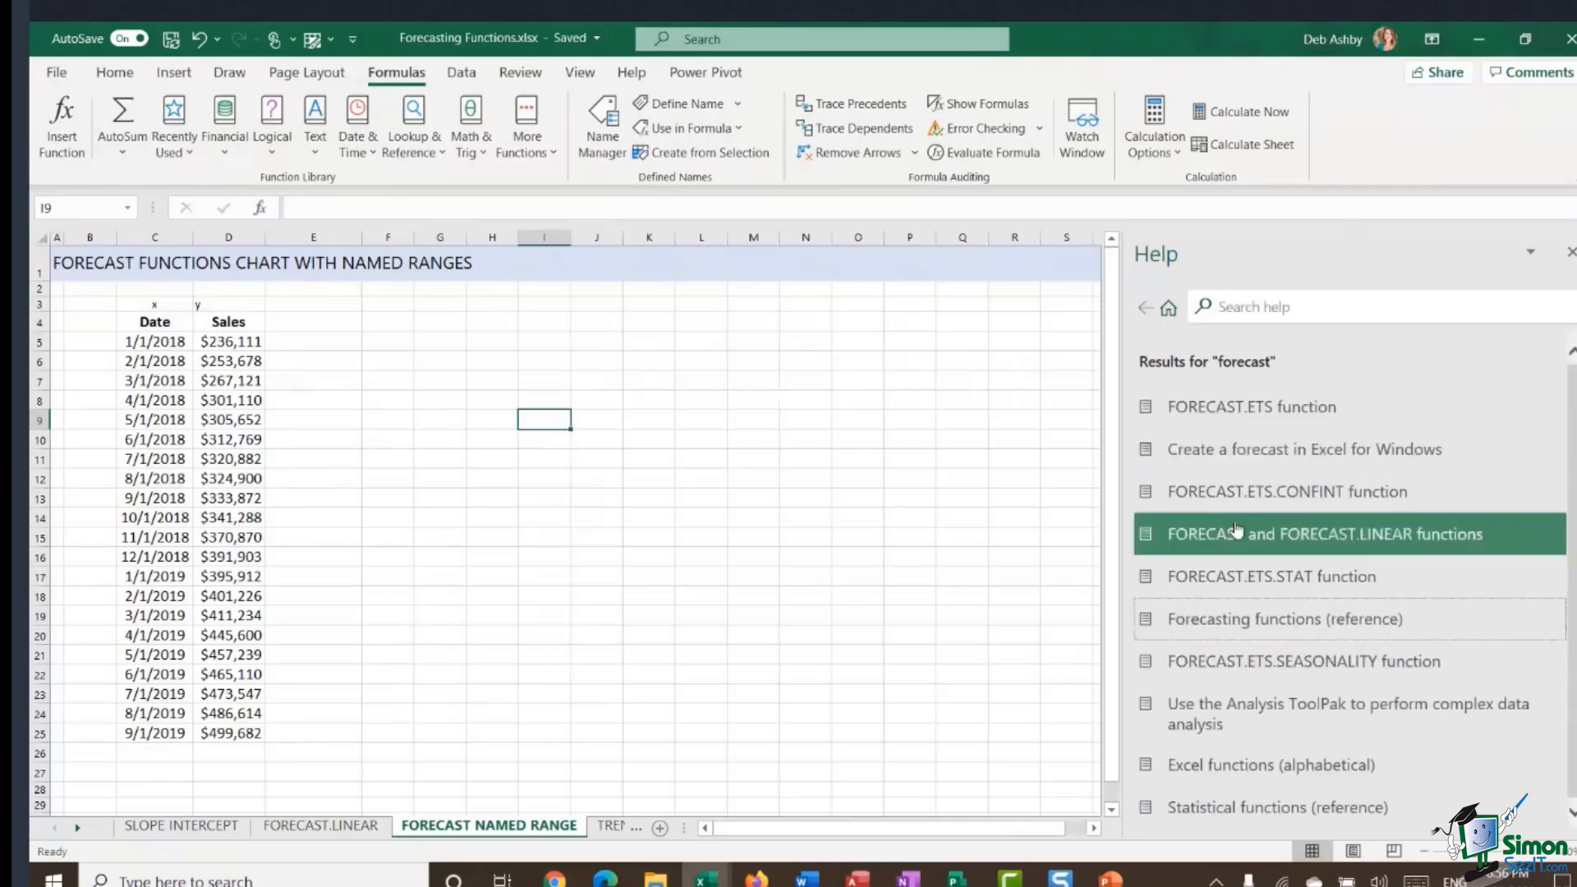
pyautogui.click(1230, 404)
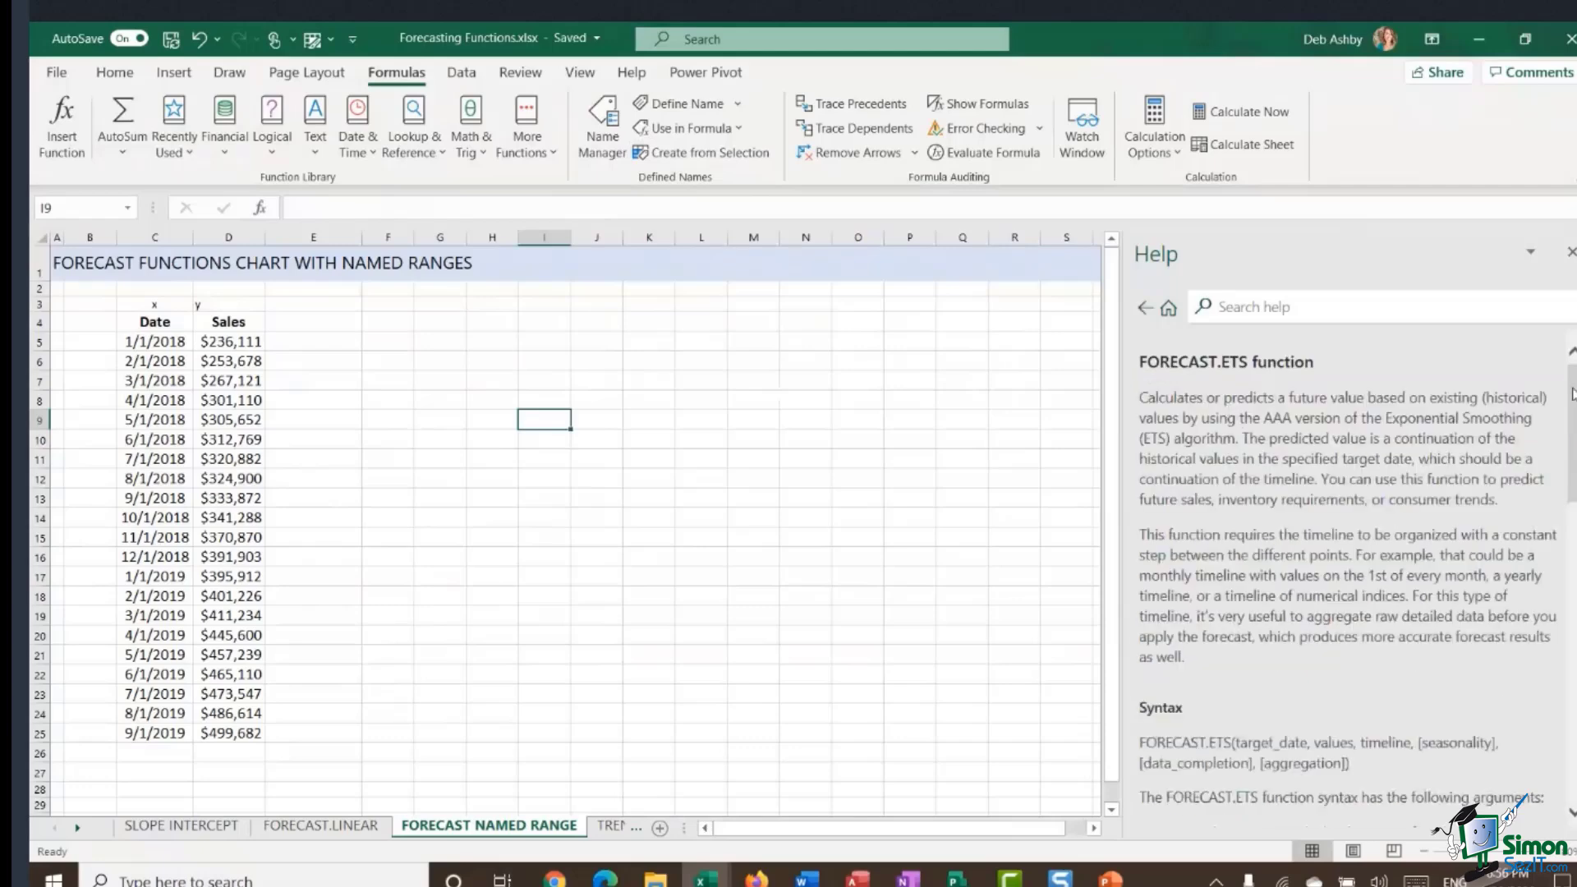
pyautogui.moveTo(1572, 394)
pyautogui.mouseDown()
pyautogui.moveTo(1572, 496)
pyautogui.moveTo(1575, 369)
pyautogui.mouseUp()
pyautogui.click(491, 382)
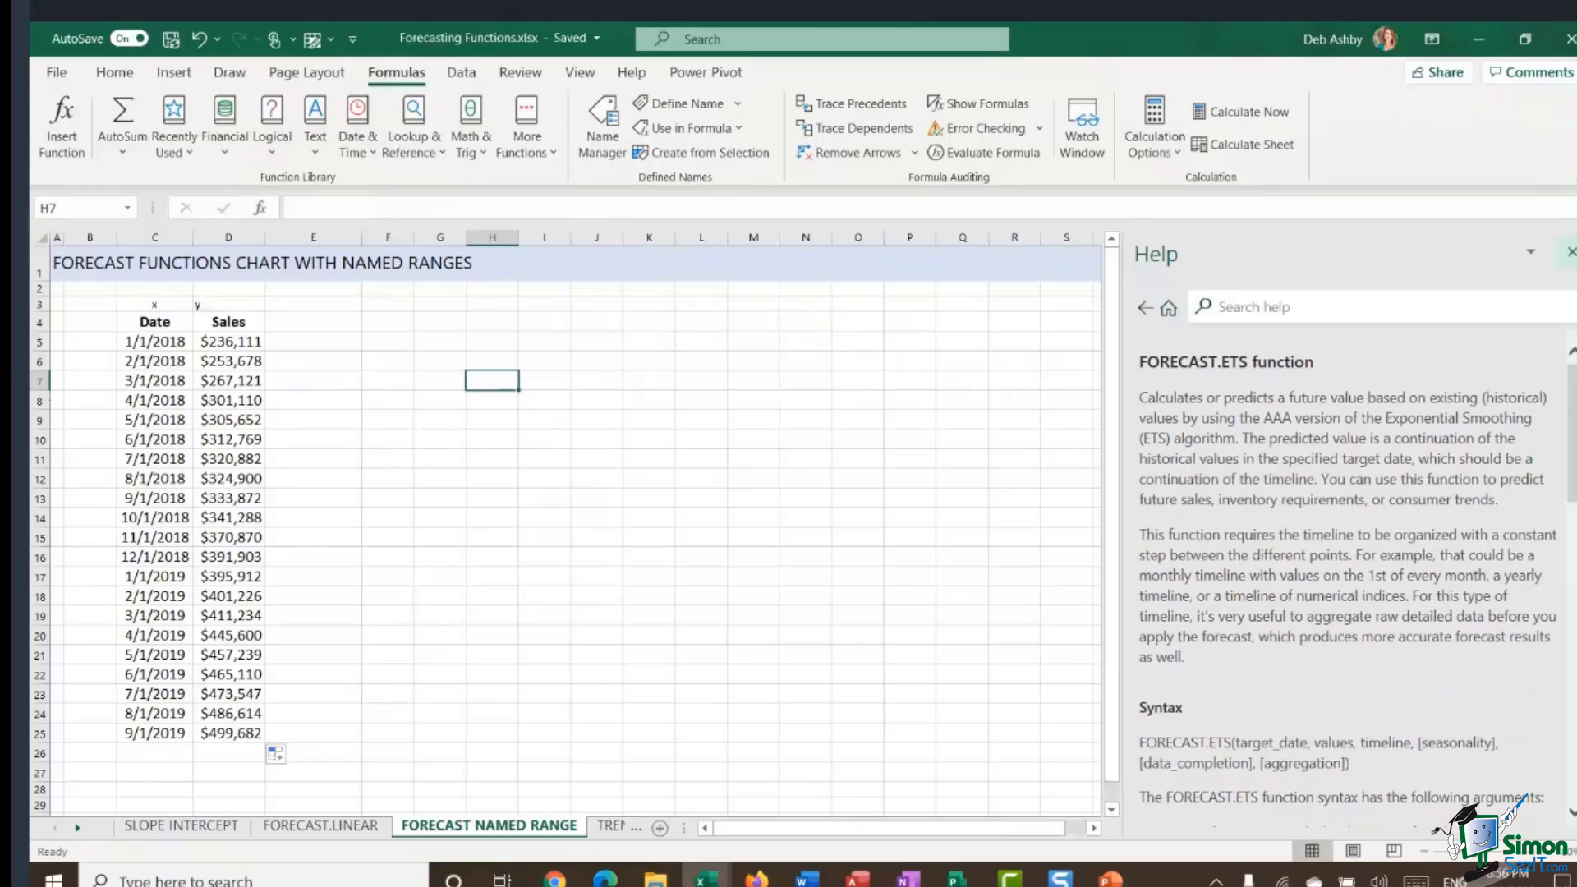
pyautogui.click(1571, 251)
pyautogui.click(649, 401)
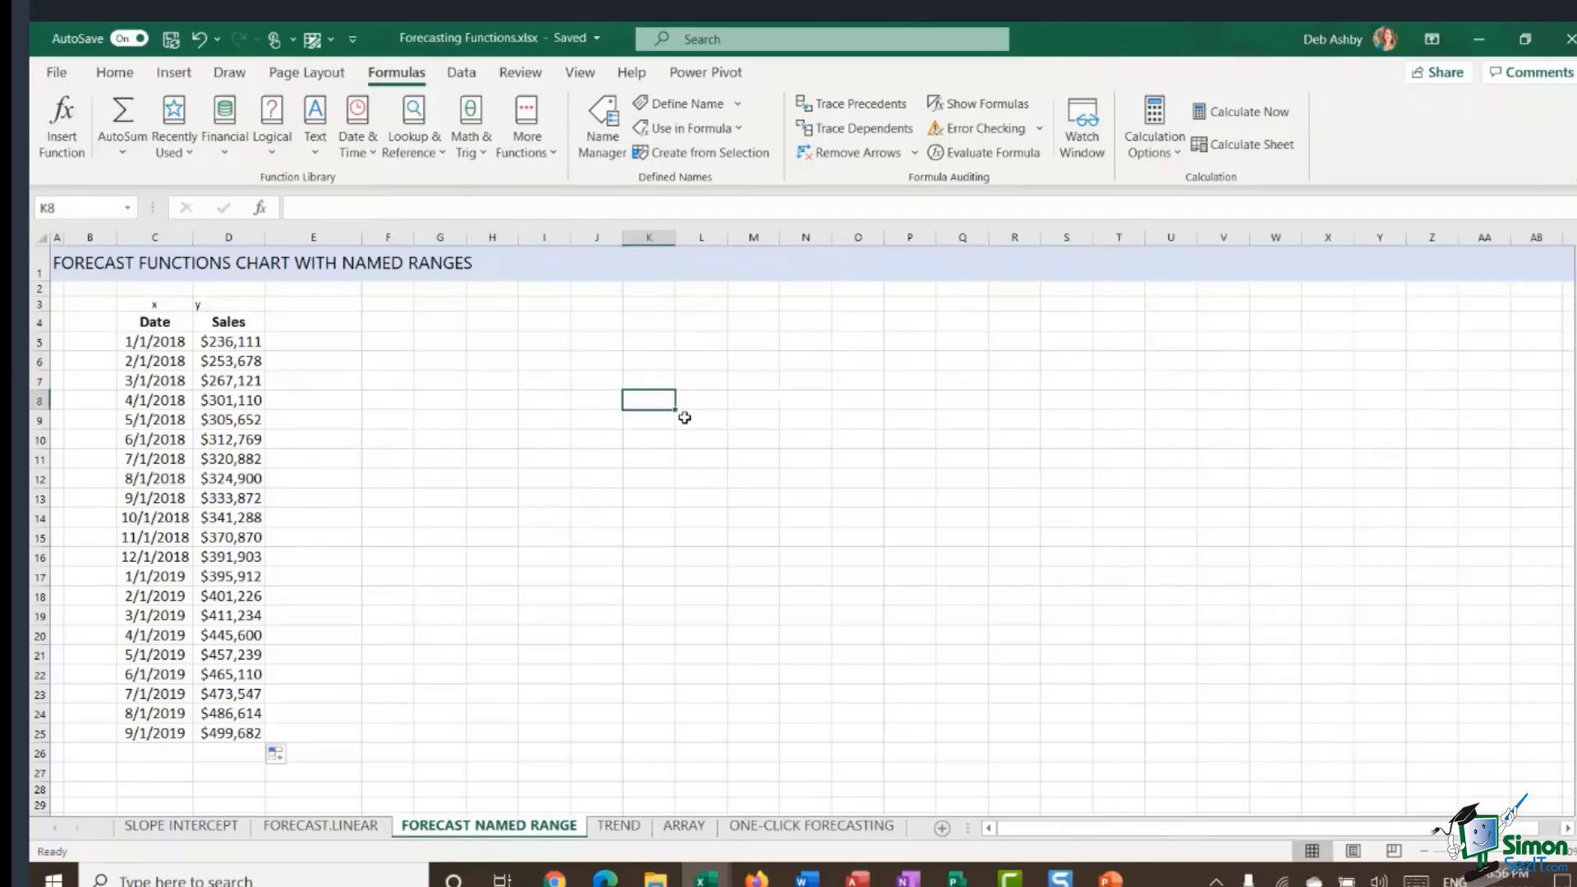
pyautogui.click(566, 414)
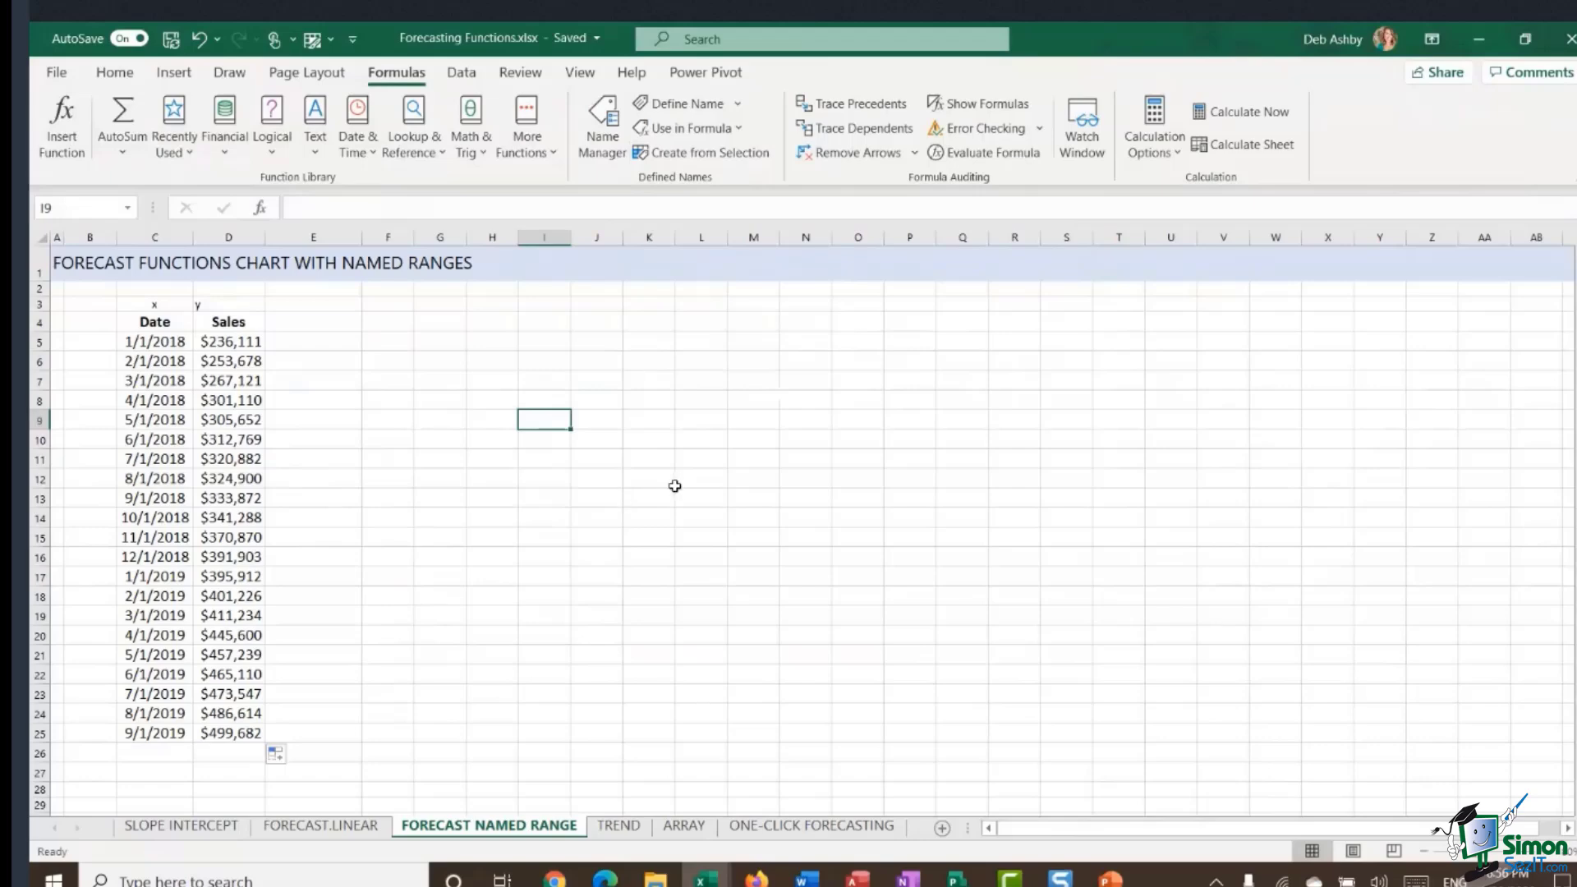
# - View the x and y data on the TREND sheet and switch to the ARRAY sheet
pyautogui.click(622, 828)
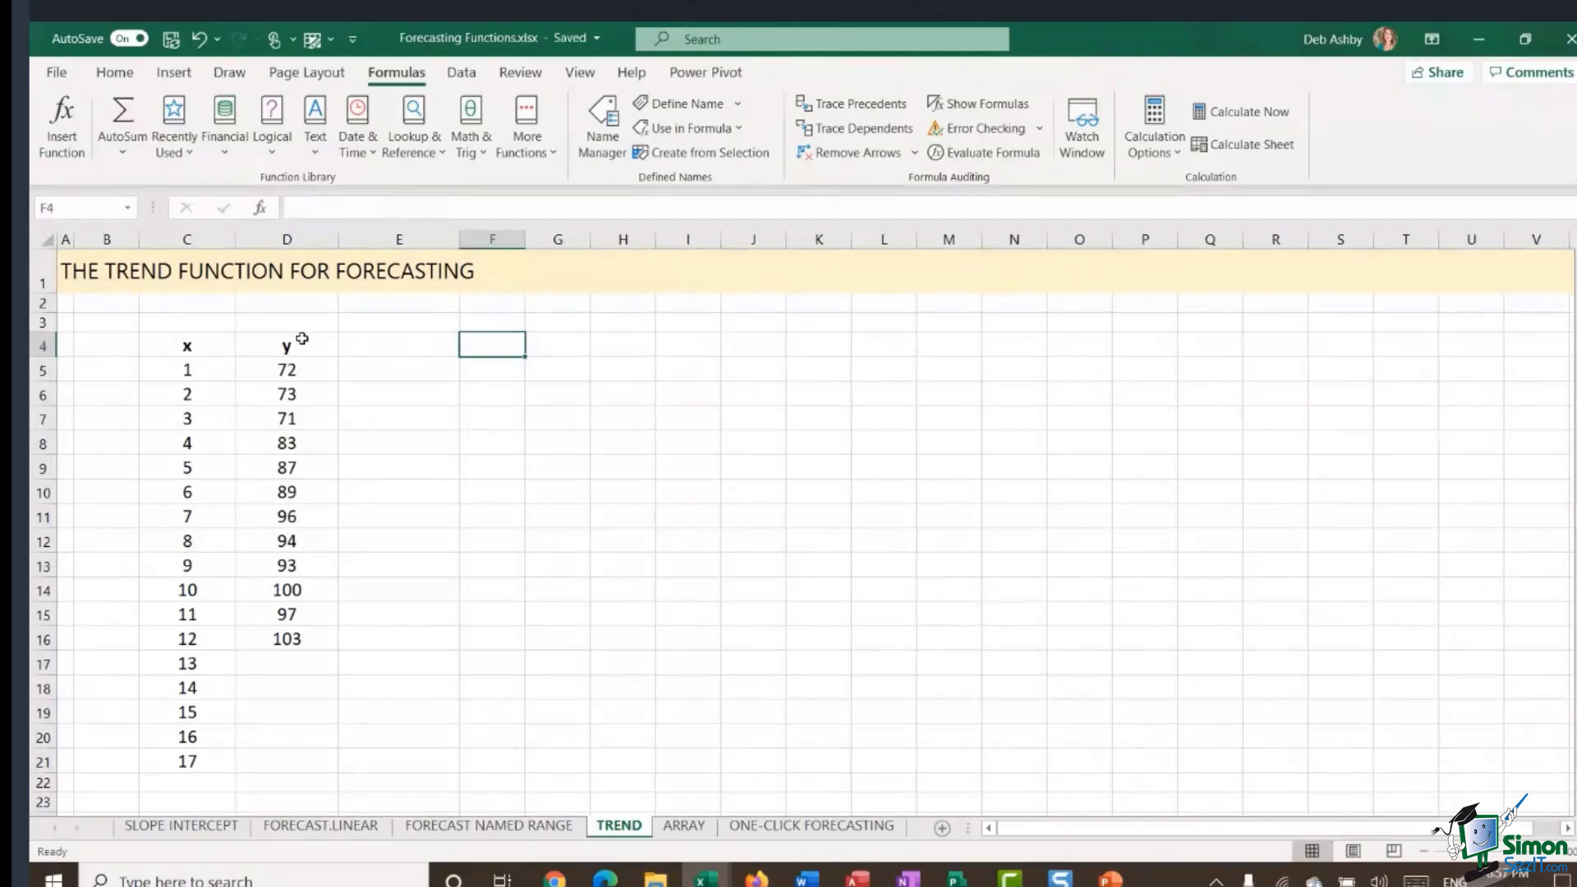
pyautogui.click(281, 667)
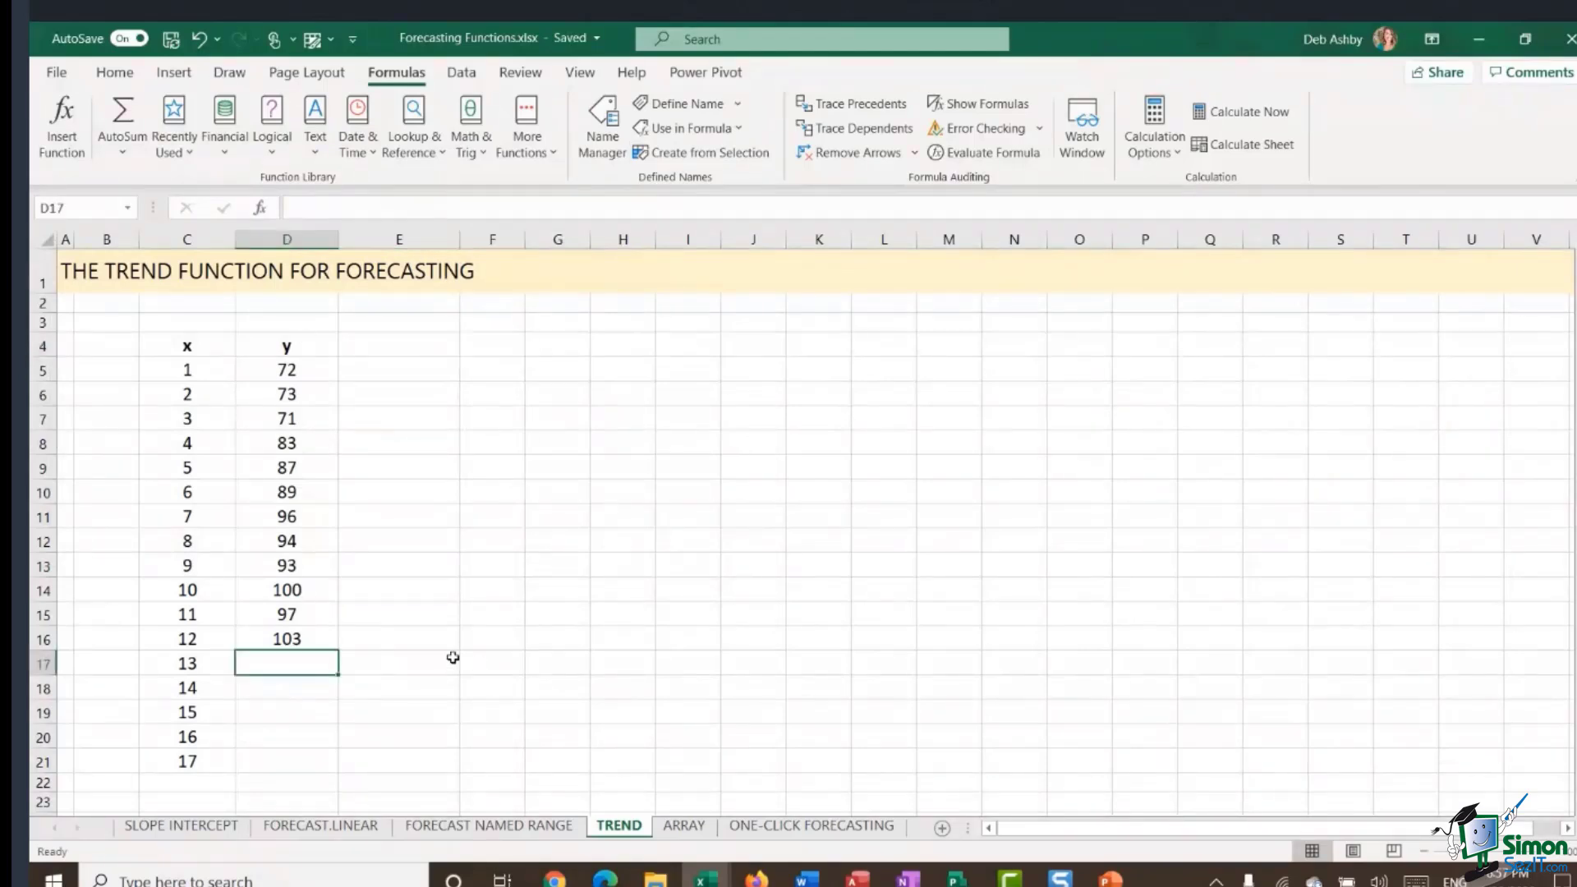
pyautogui.click(684, 826)
pyautogui.click(740, 396)
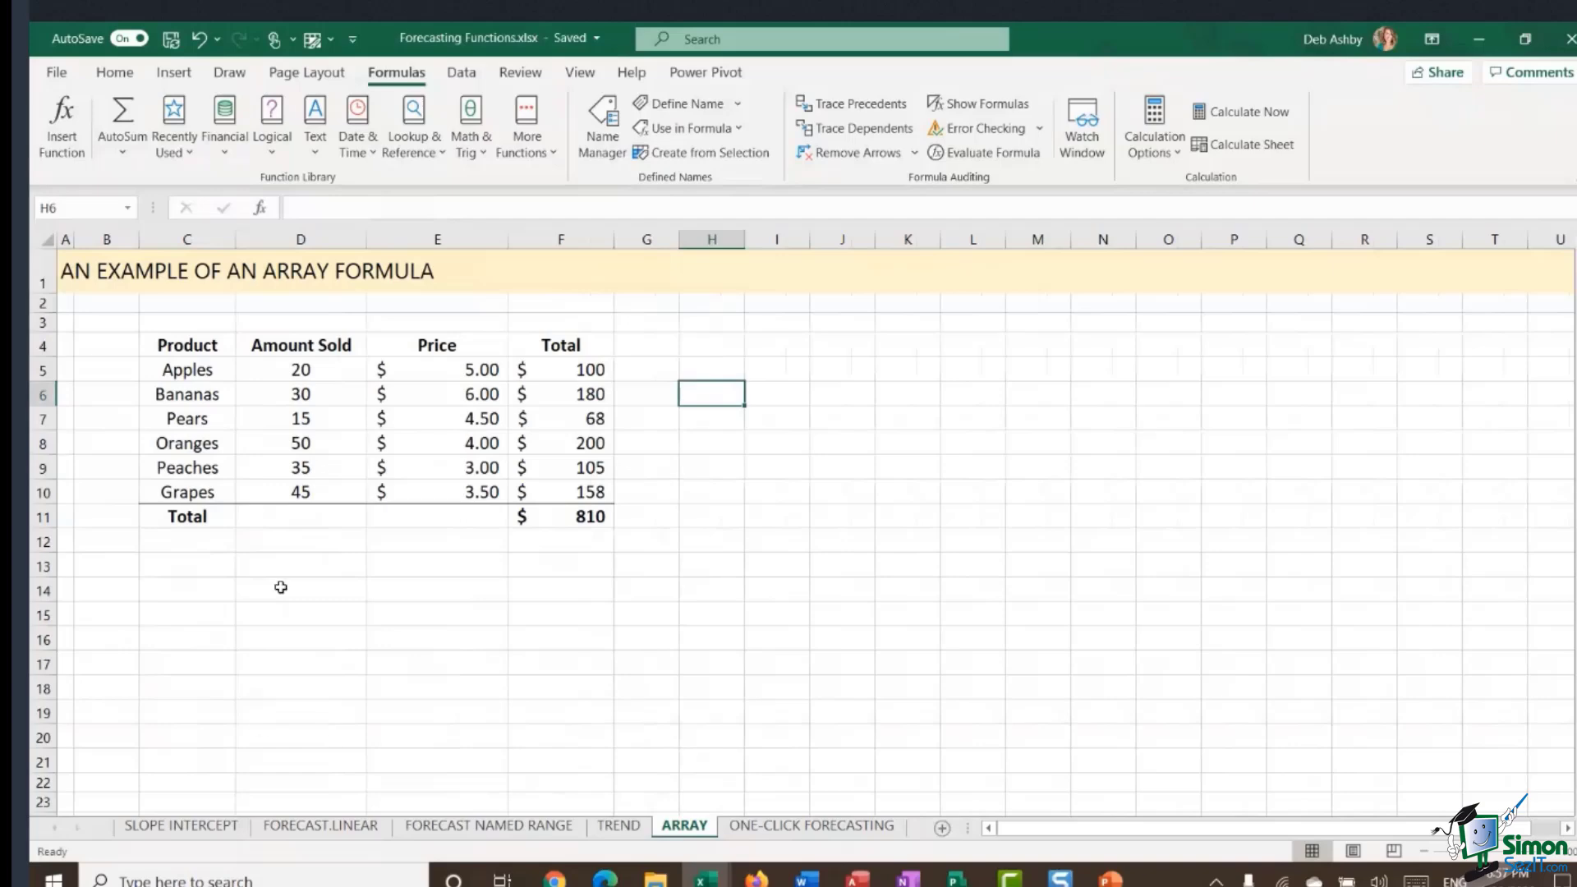
# - Examine the Product, Amount Sold and Price columns and how the Apples total in F5 is calculated from them
pyautogui.click(296, 609)
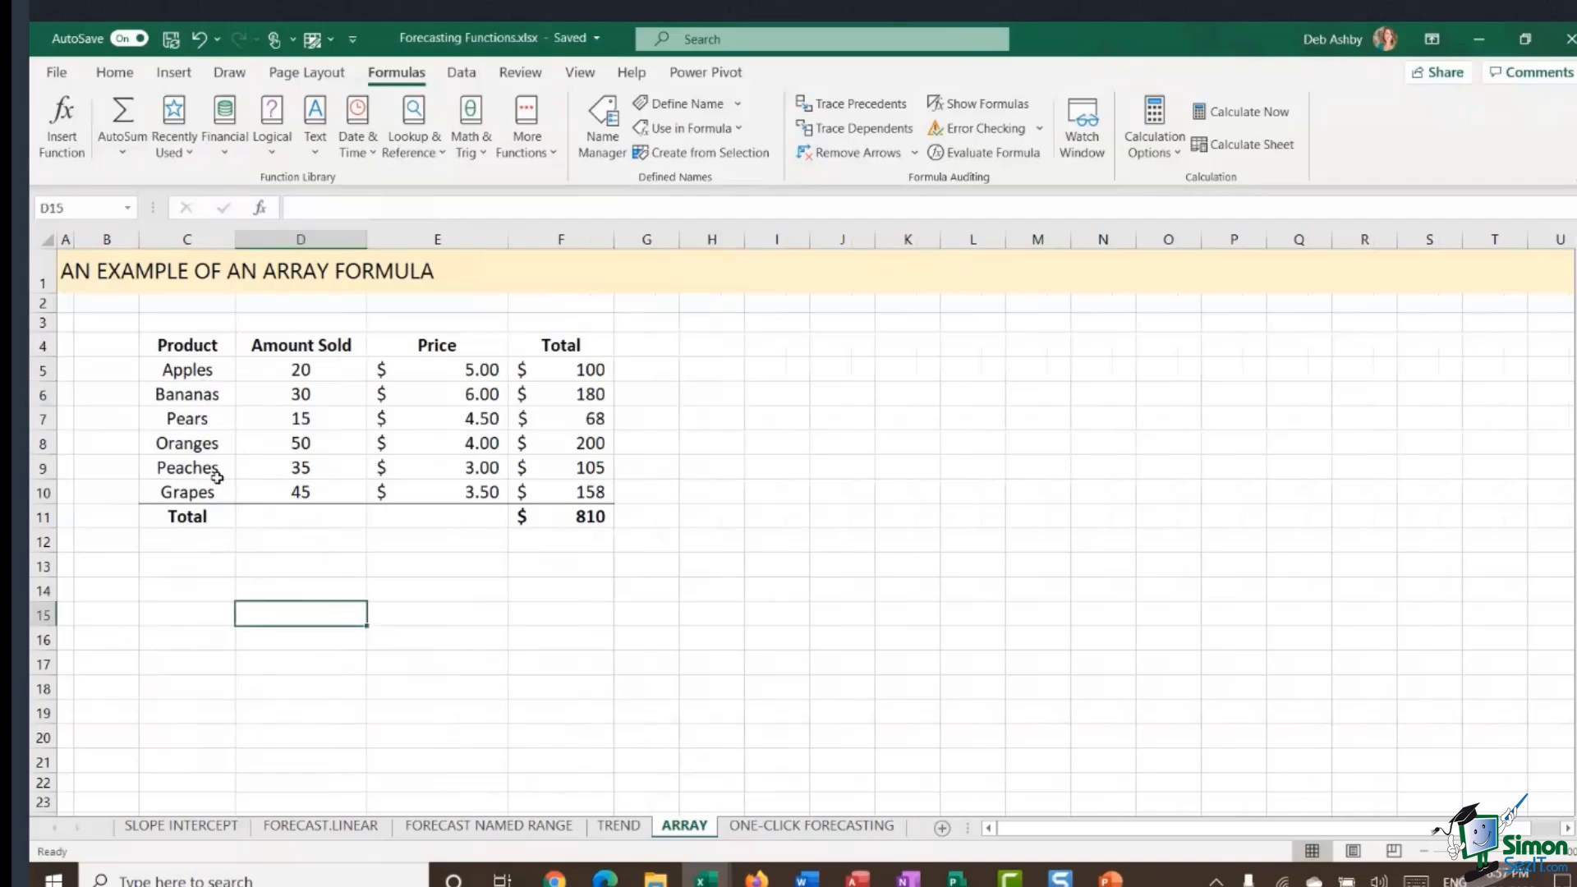
pyautogui.moveTo(188, 369); pyautogui.dragTo(187, 491)
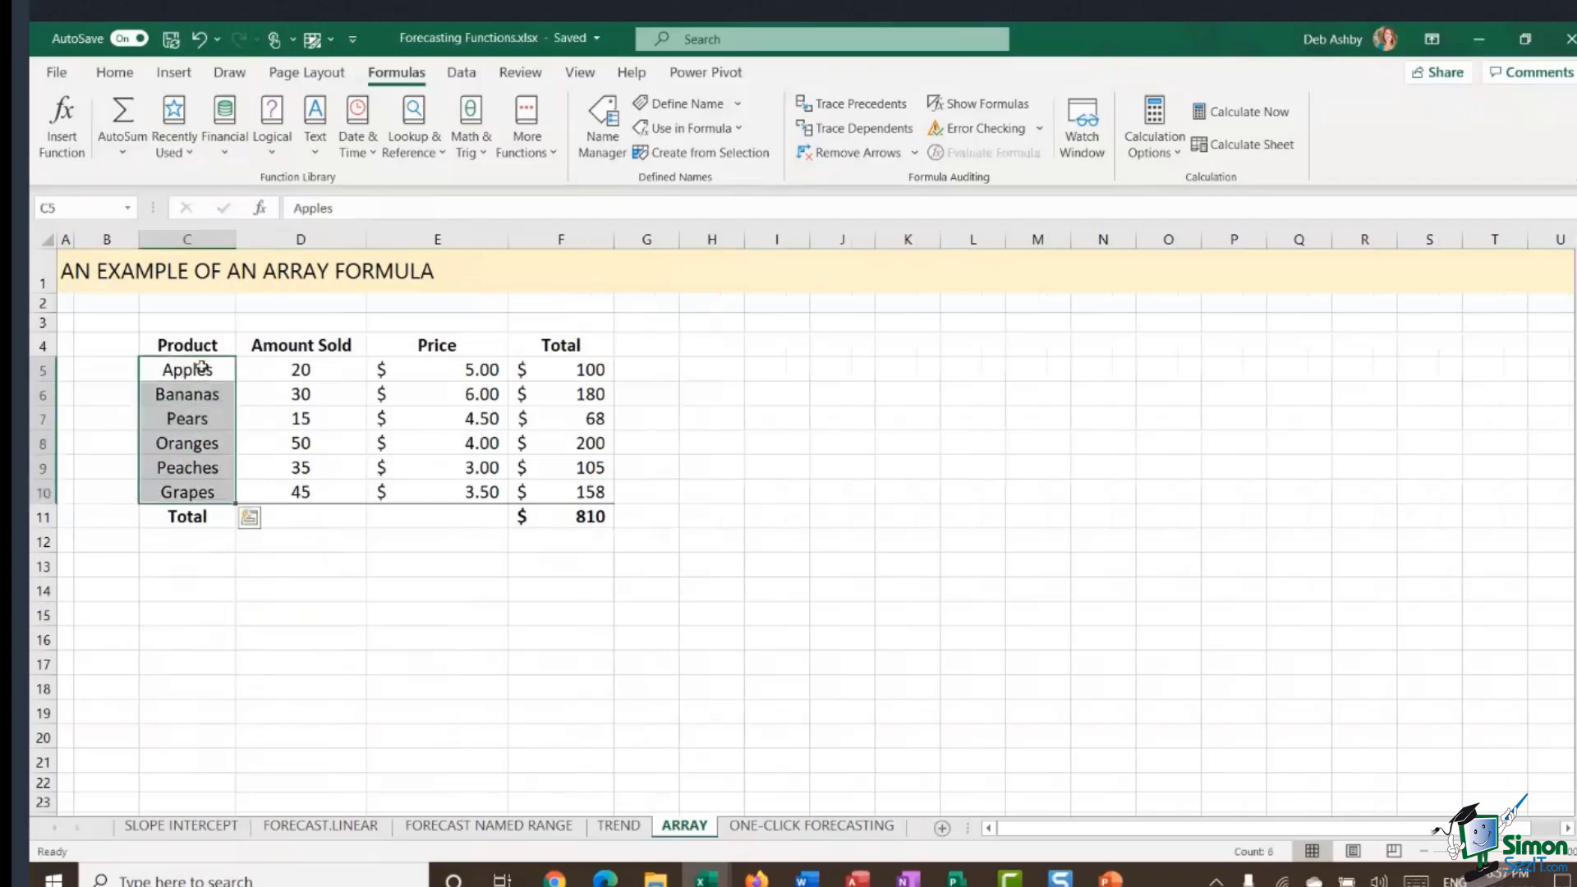
pyautogui.moveTo(316, 369); pyautogui.dragTo(307, 491)
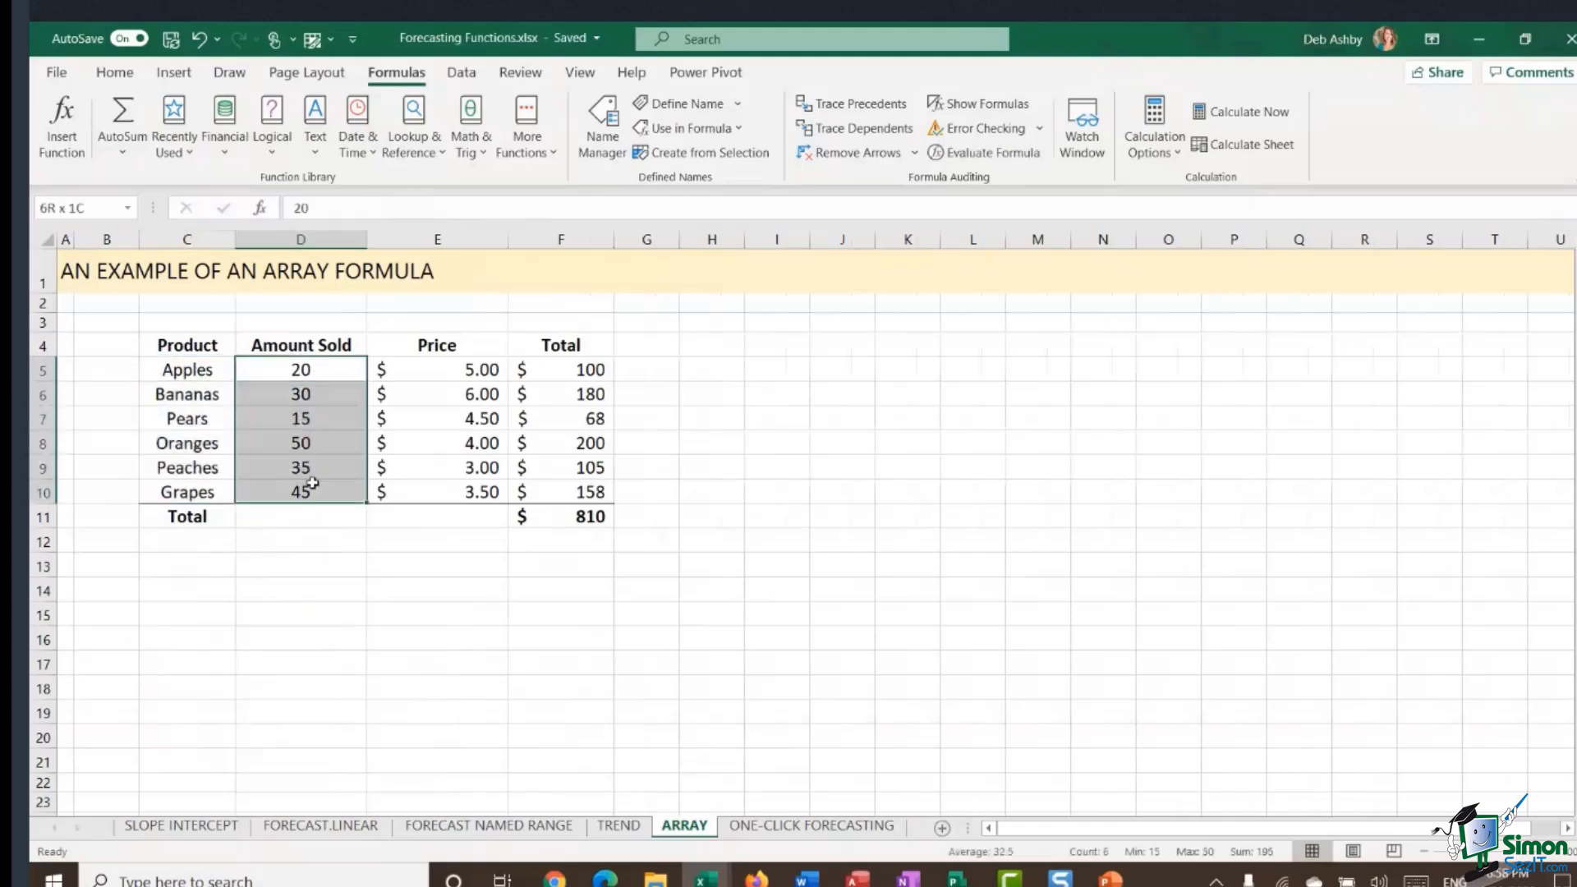
pyautogui.click(454, 371)
pyautogui.click(559, 371)
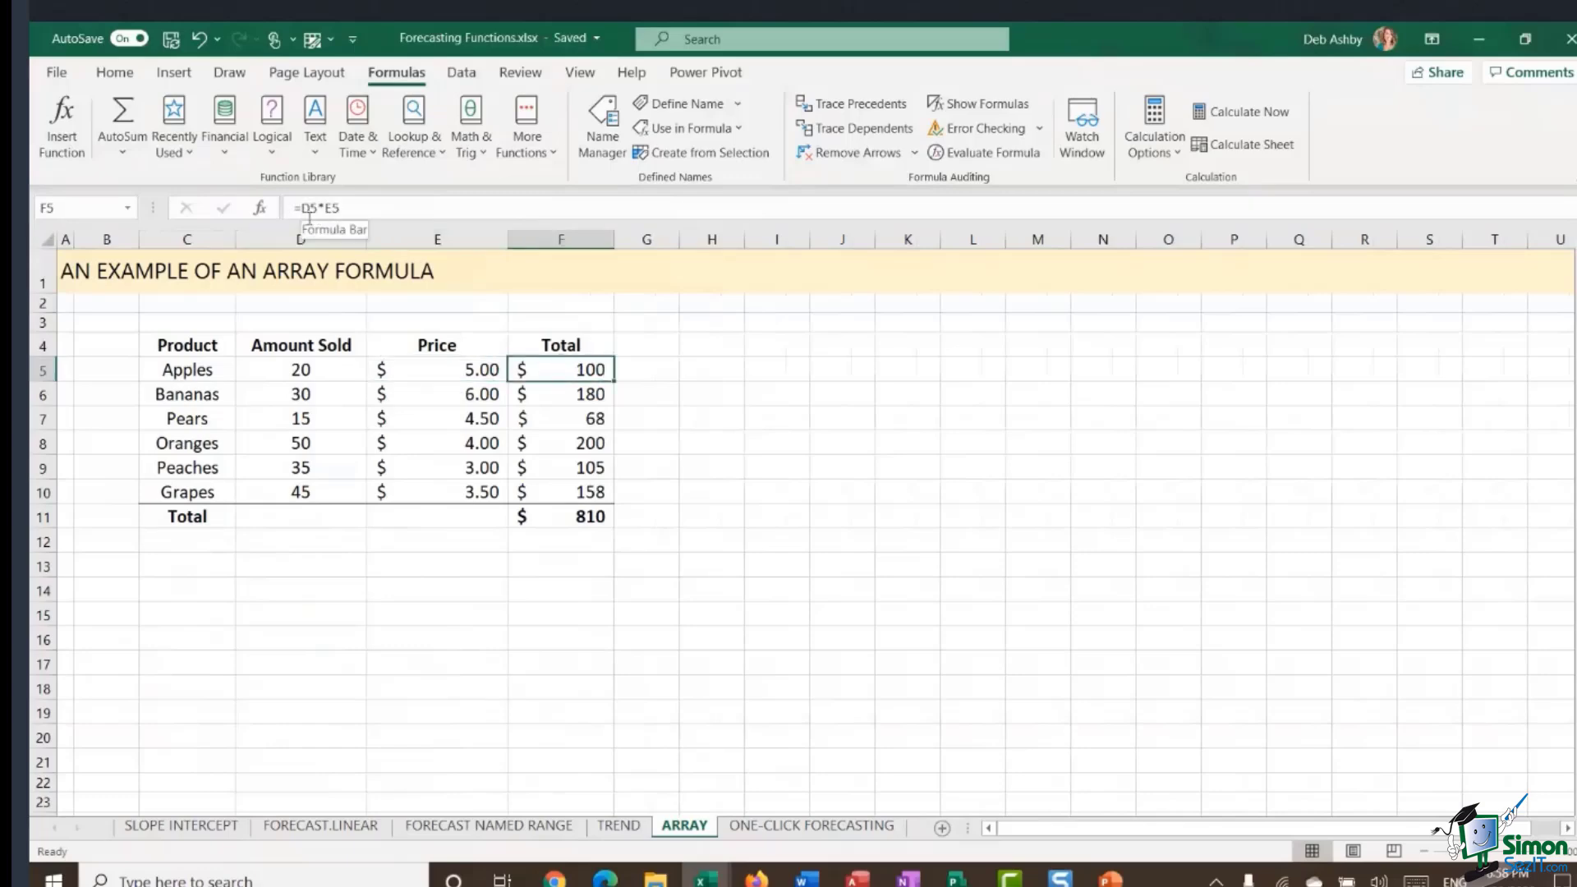
pyautogui.click(304, 372)
pyautogui.click(486, 372)
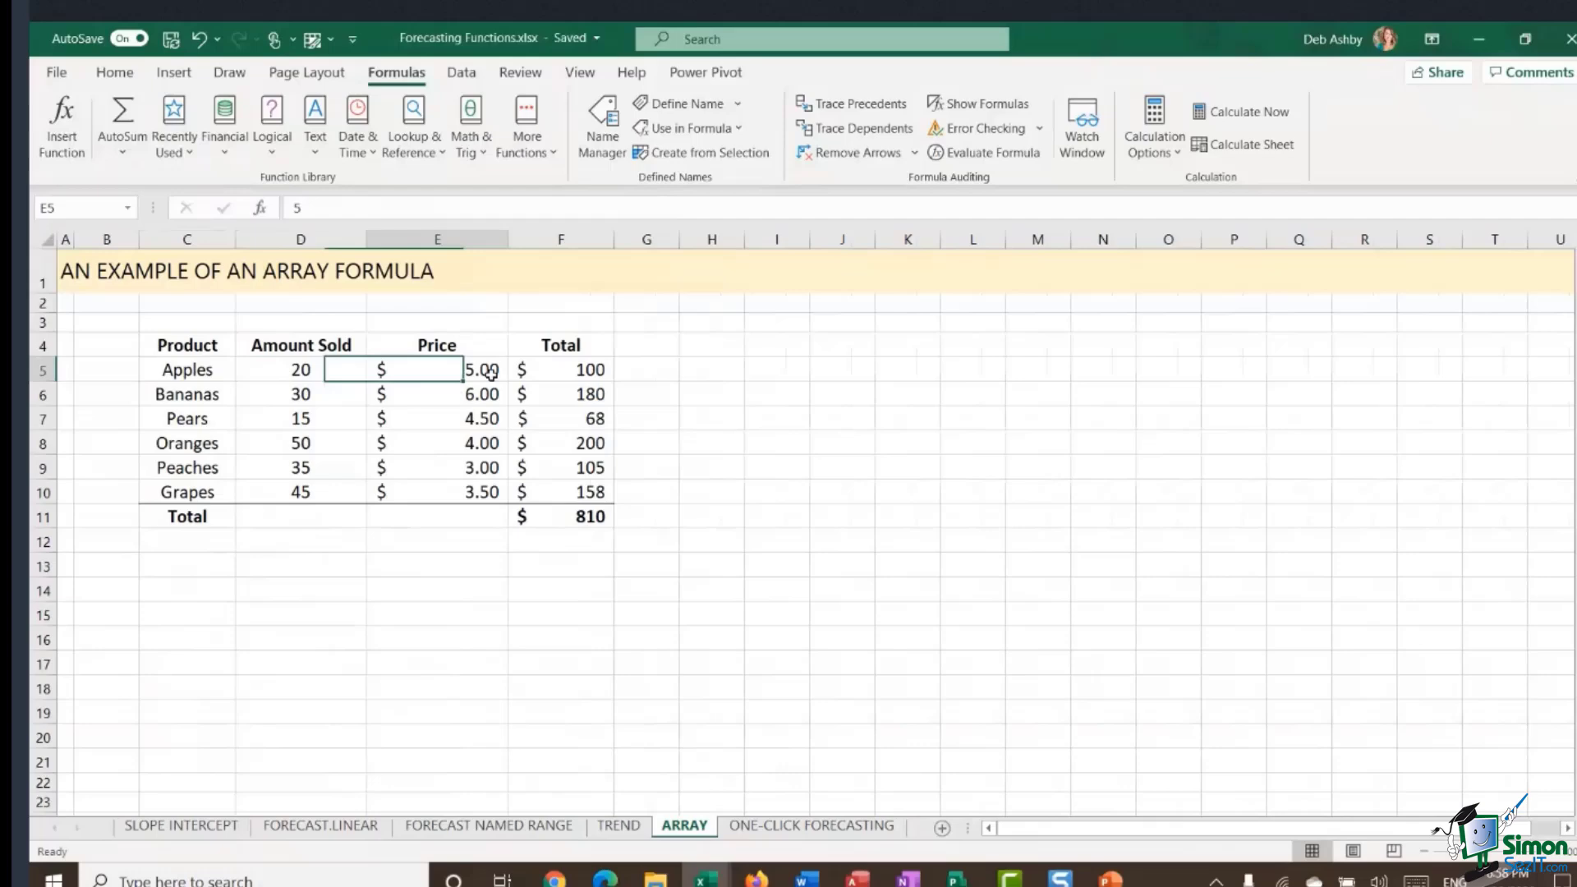
pyautogui.click(606, 376)
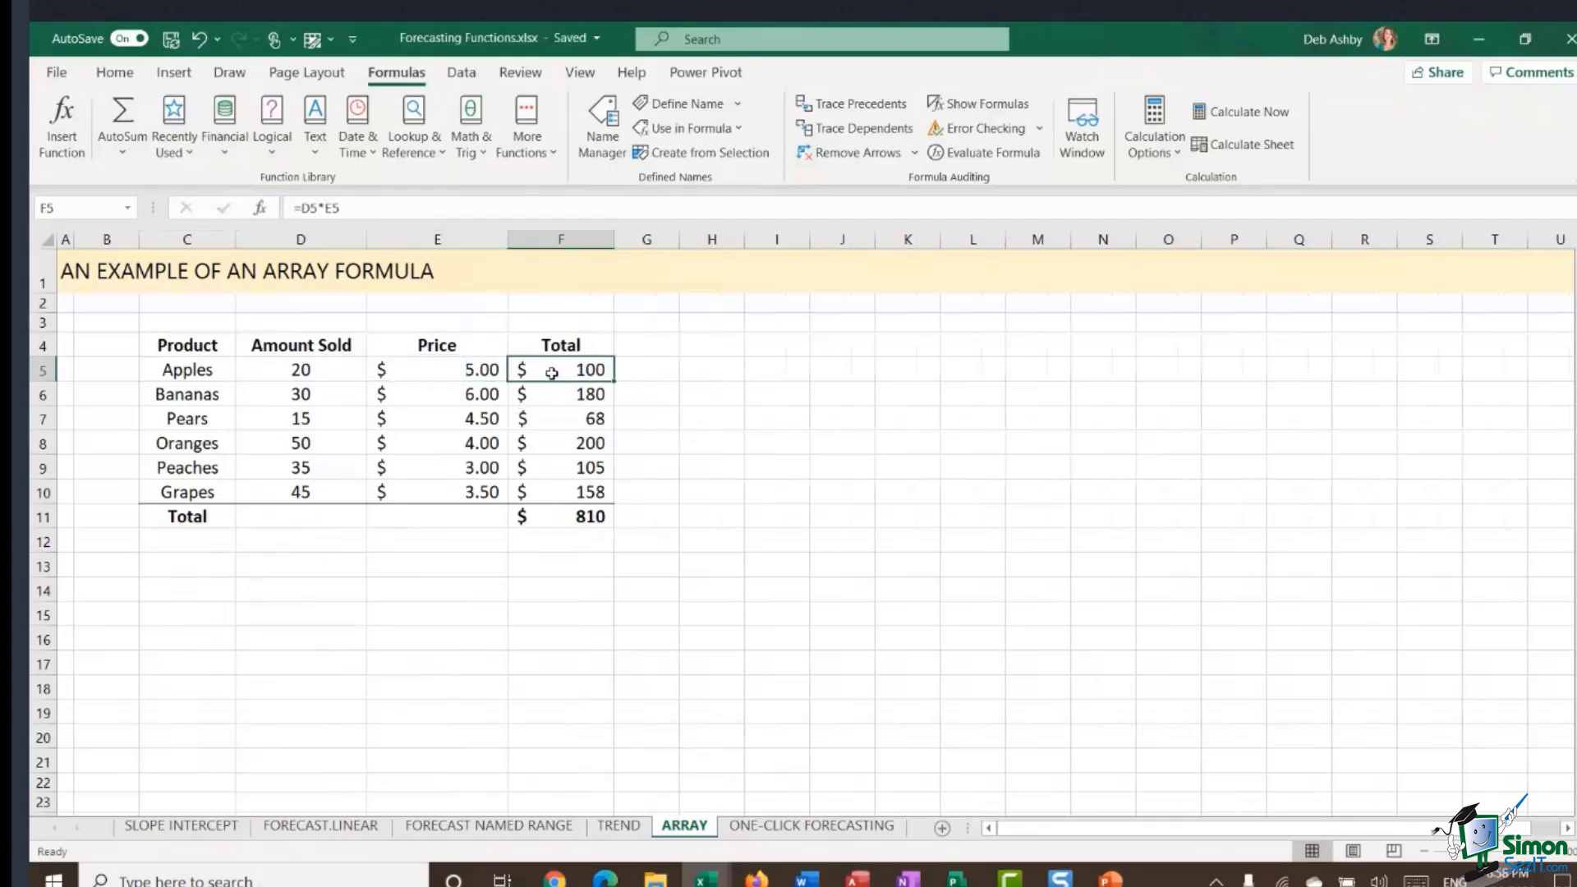
# - Compare the grand total formula in F11 with the product totals in F5:F10 that it adds up
pyautogui.click(562, 524)
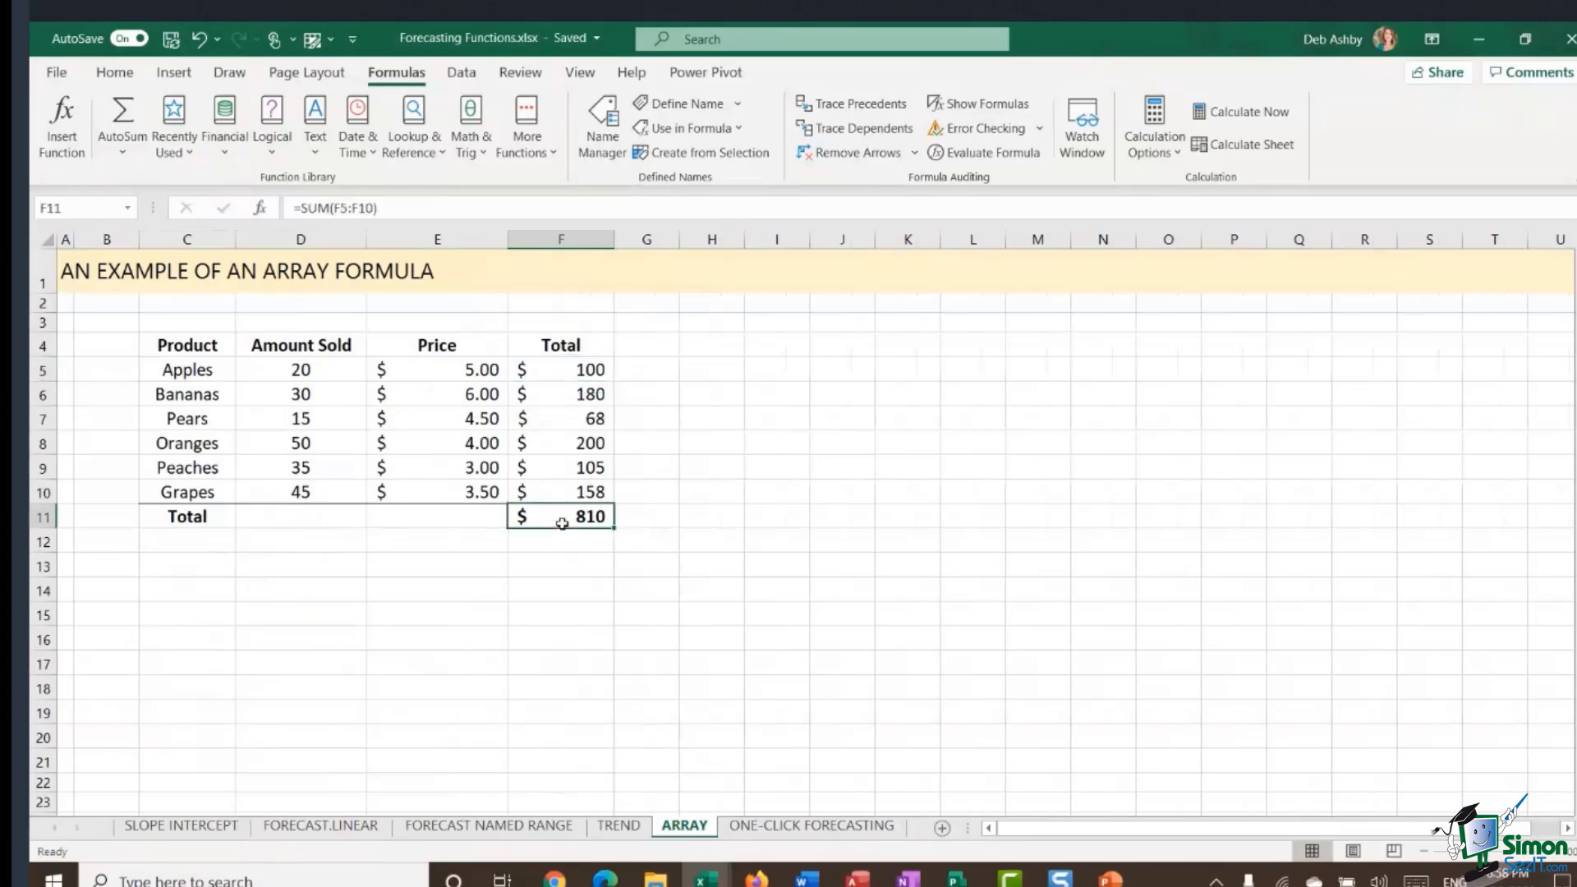
pyautogui.click(563, 373)
pyautogui.moveTo(564, 372); pyautogui.dragTo(564, 491)
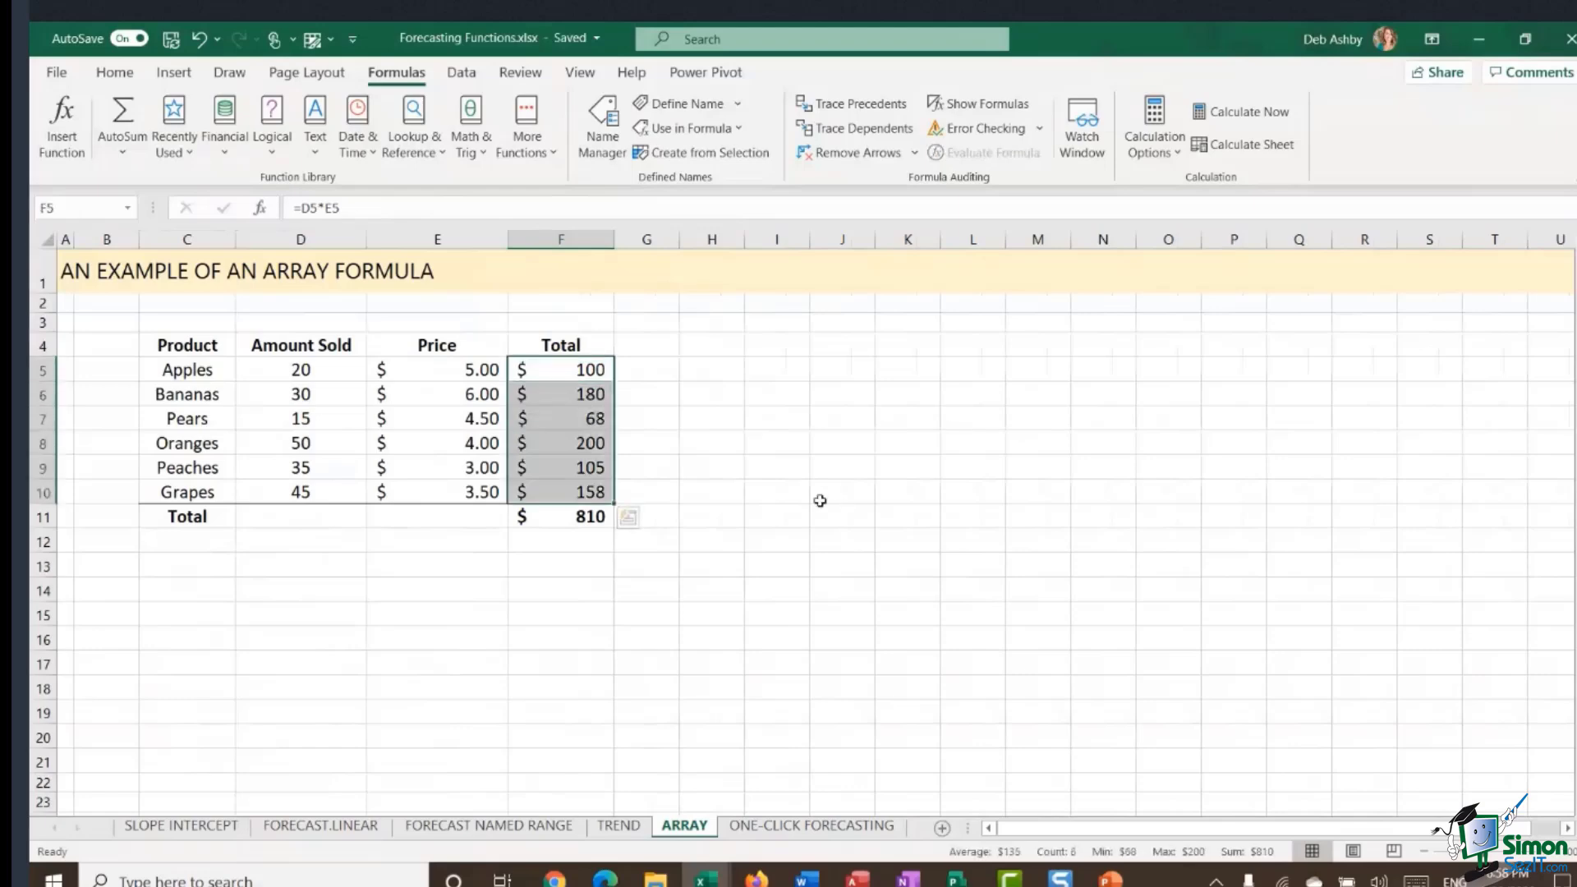
pyautogui.click(718, 472)
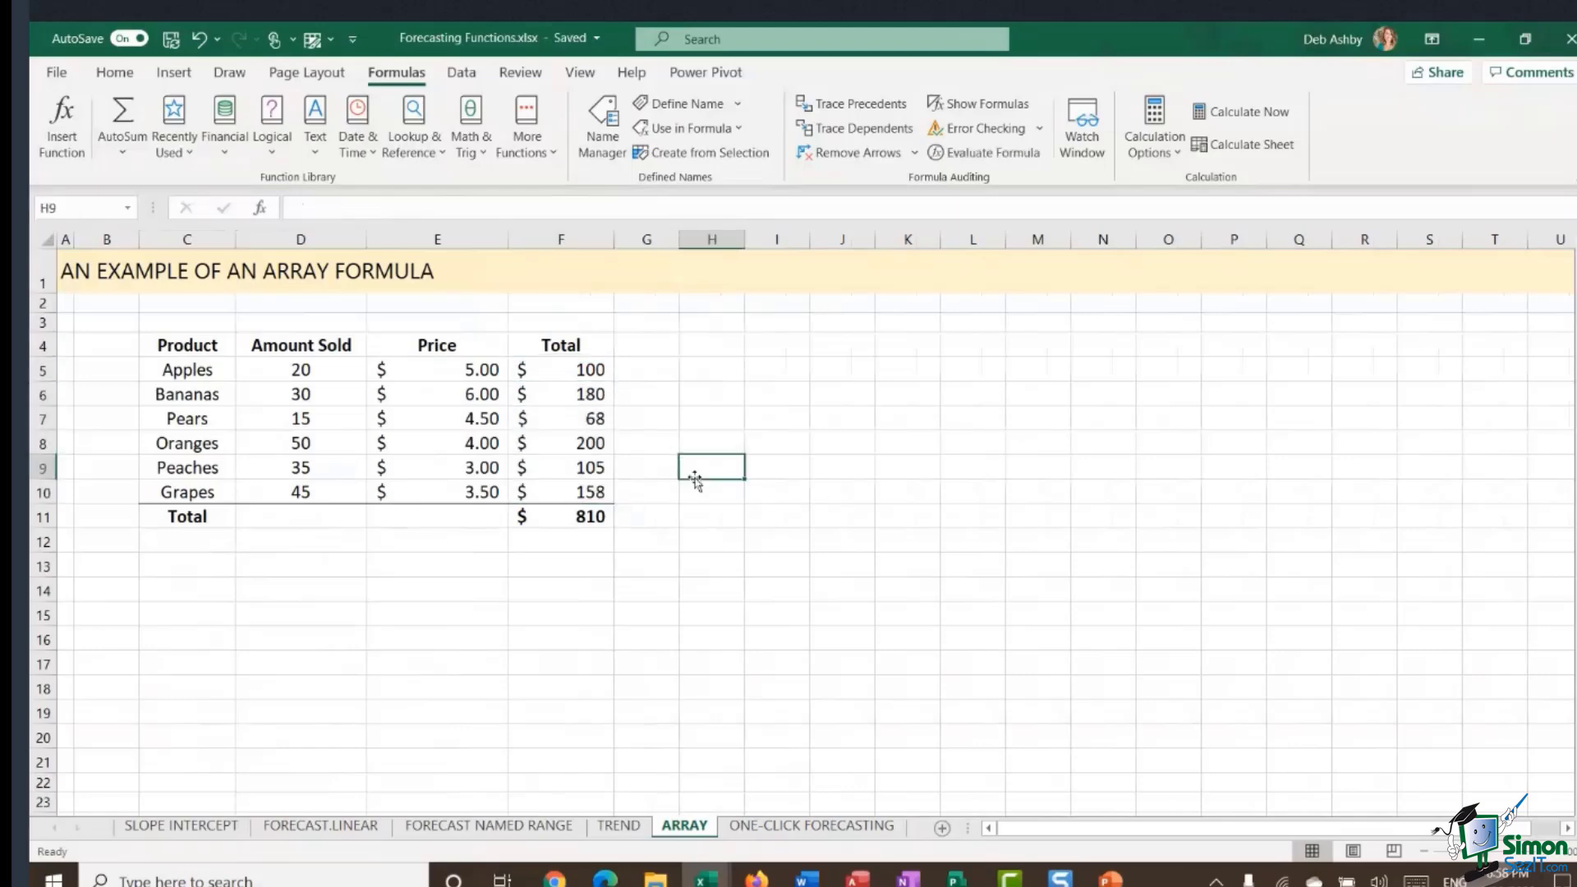
pyautogui.click(566, 373)
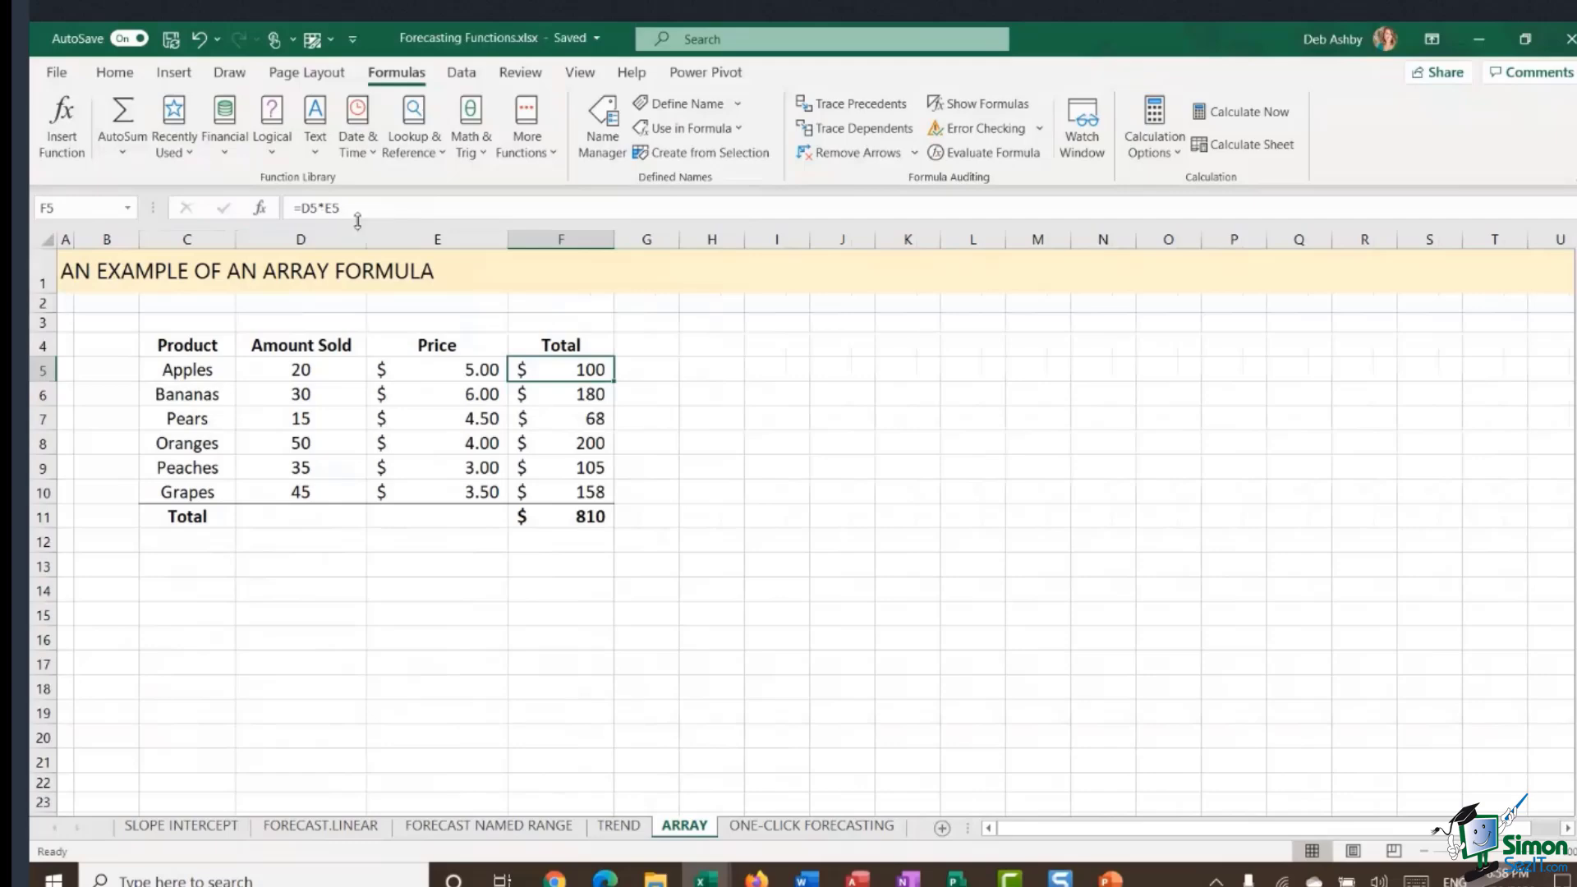
pyautogui.click(584, 515)
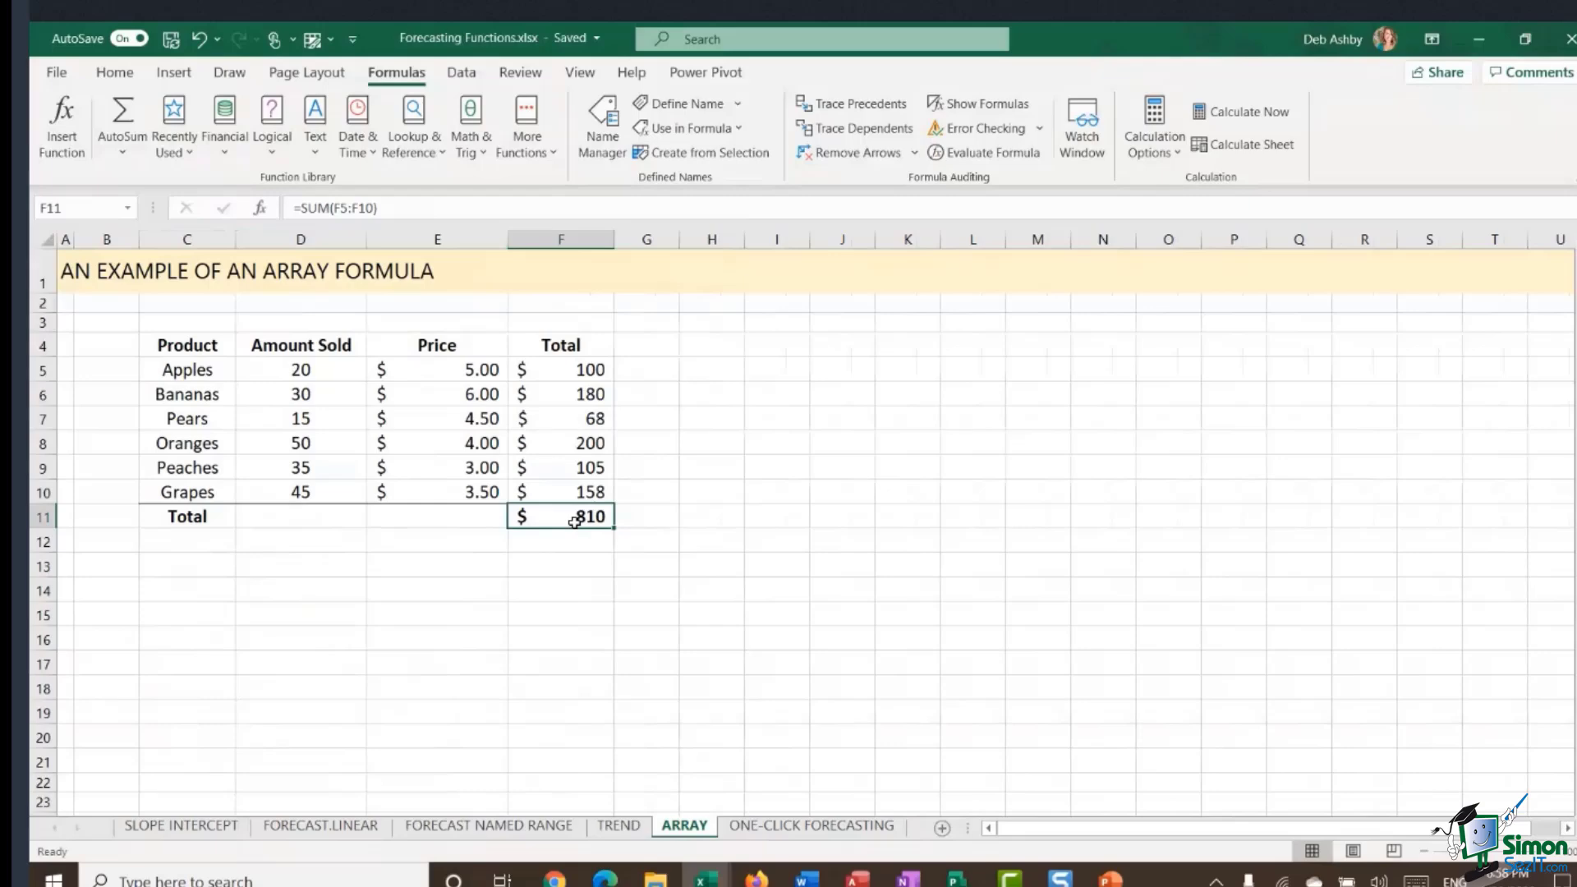
# - Enter =SUM(D5:D10*E5:E10) in D14 as an array formula and compare it with the grand total in F11
pyautogui.click(279, 591)
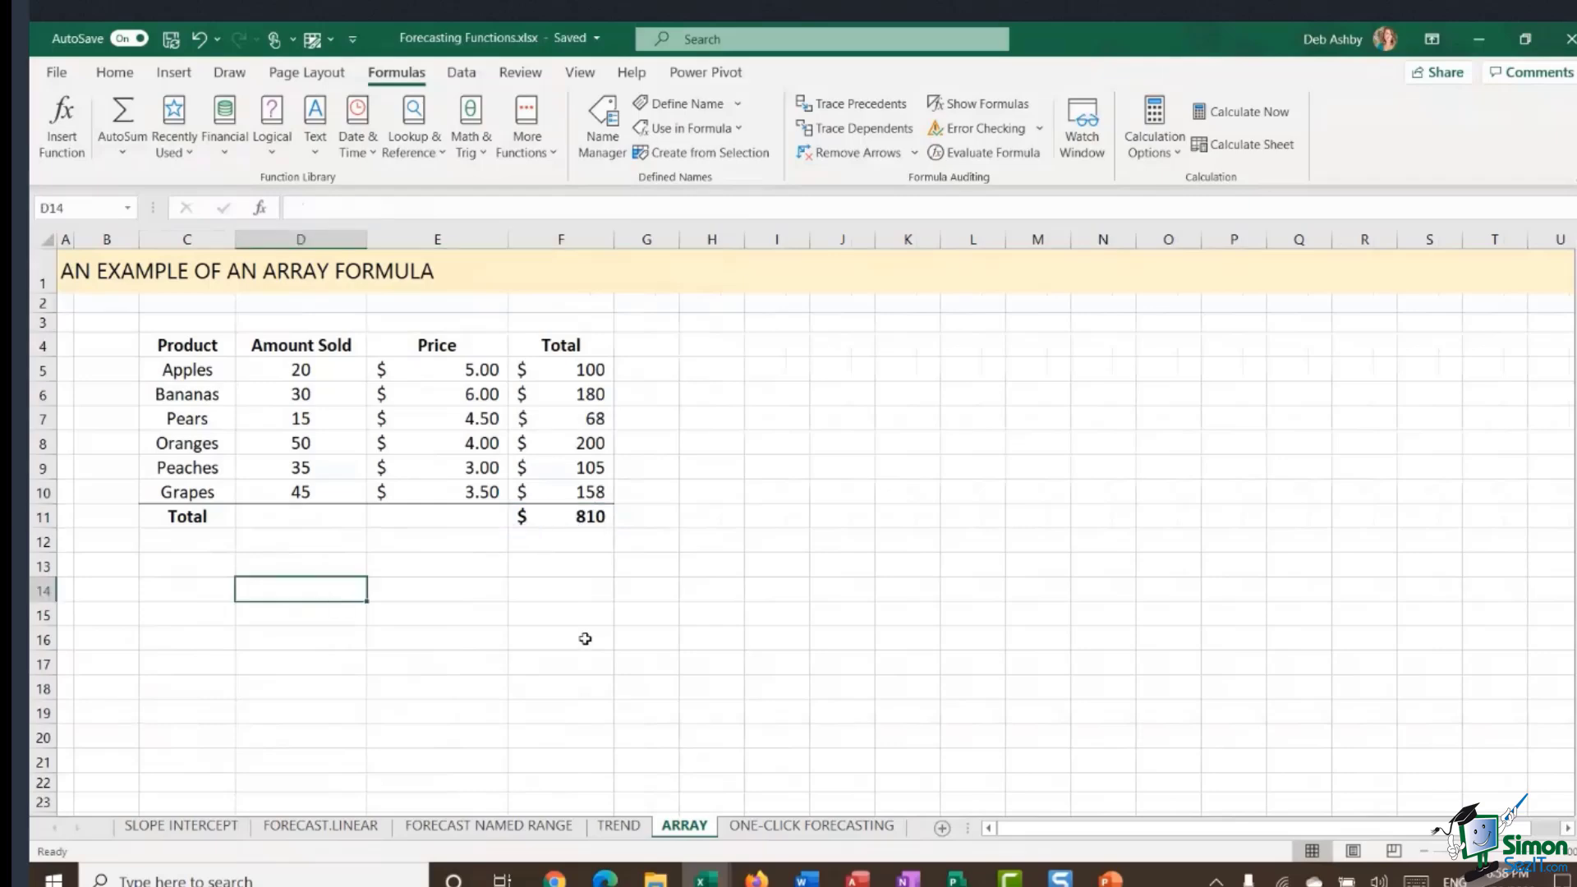
pyautogui.write('=SUM(')
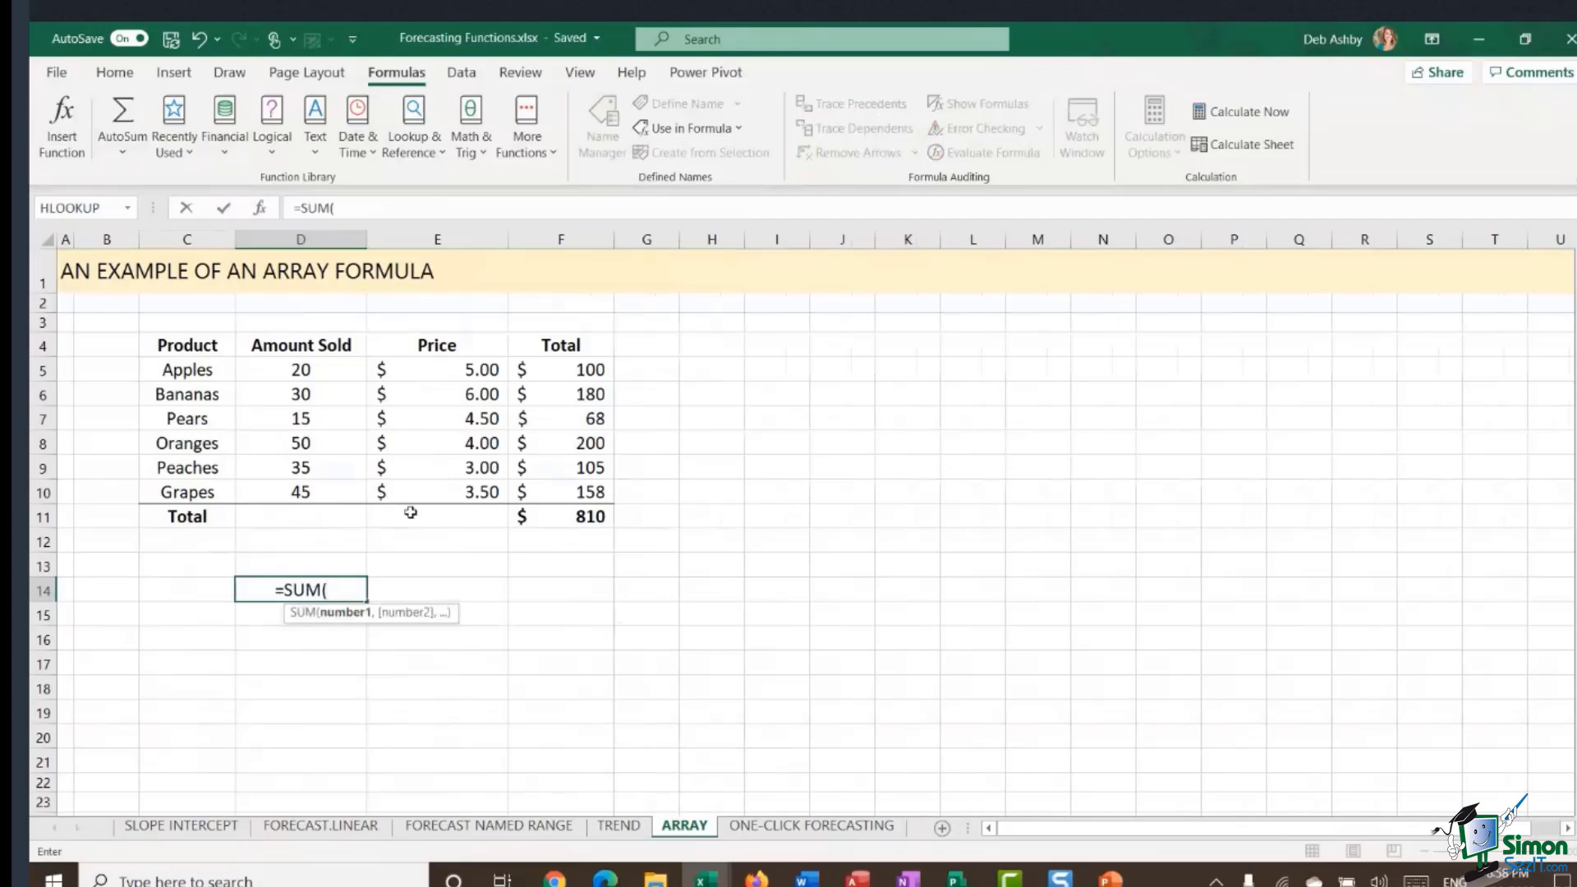
pyautogui.moveTo(317, 370); pyautogui.dragTo(317, 493)
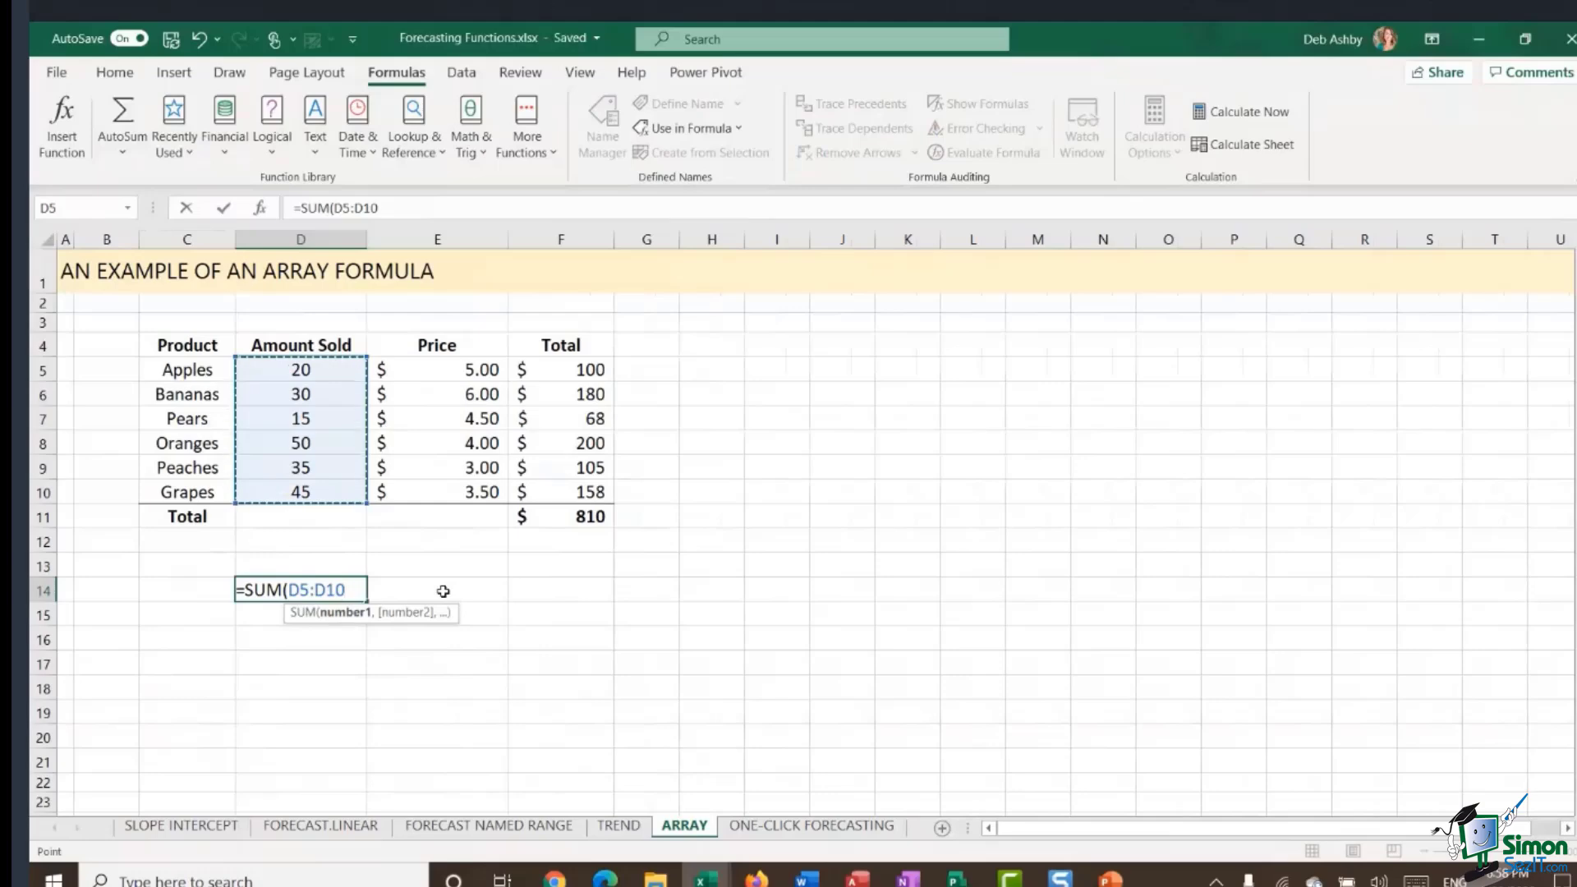
pyautogui.write('*')
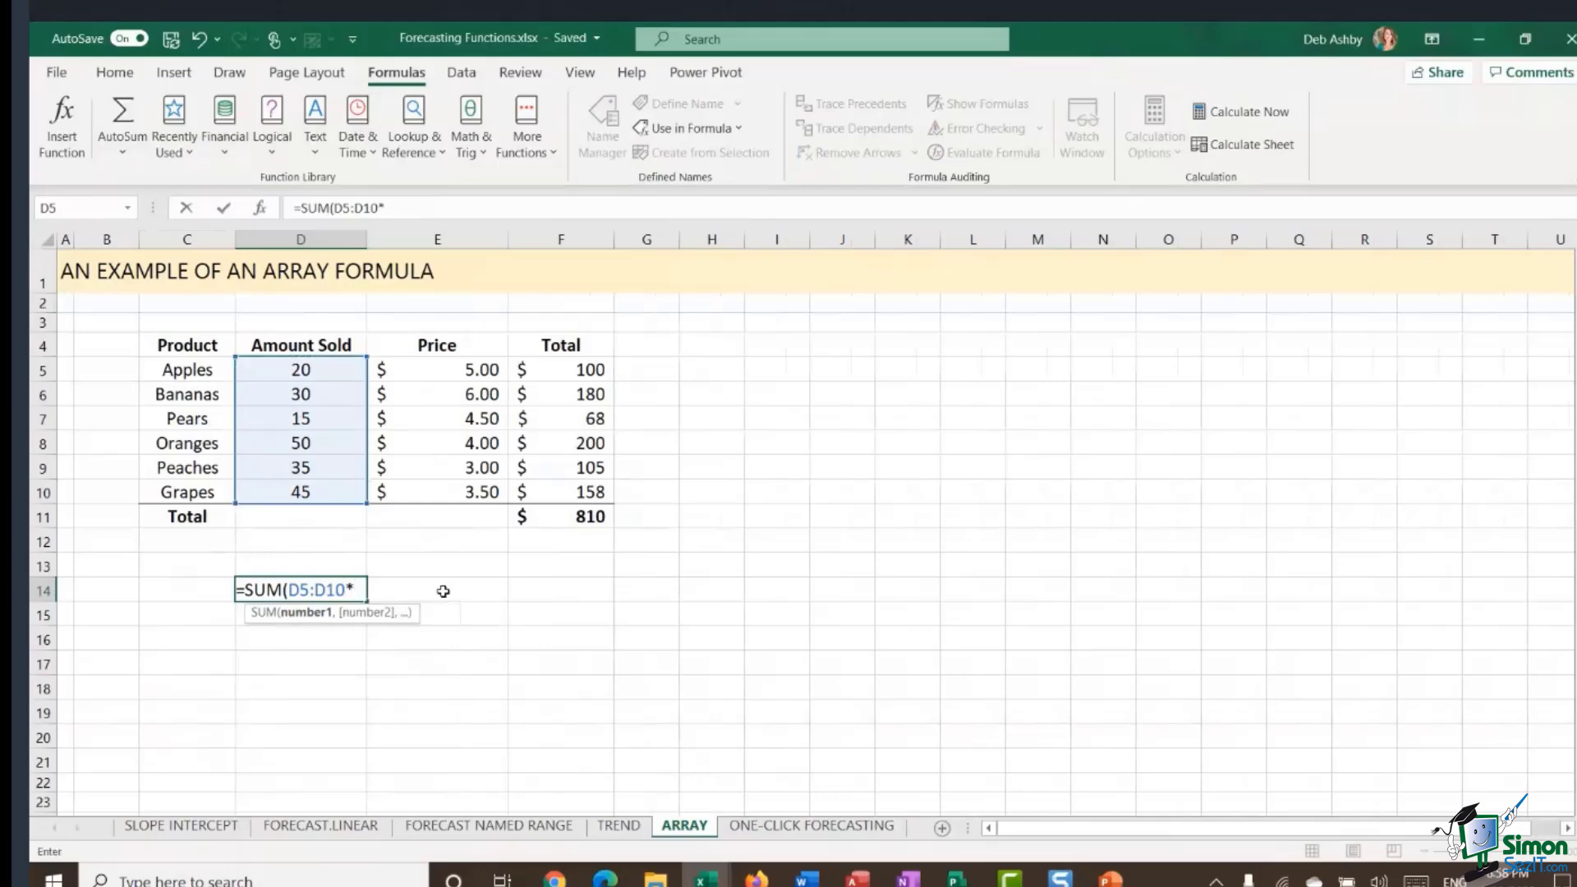
pyautogui.moveTo(452, 369); pyautogui.dragTo(478, 493)
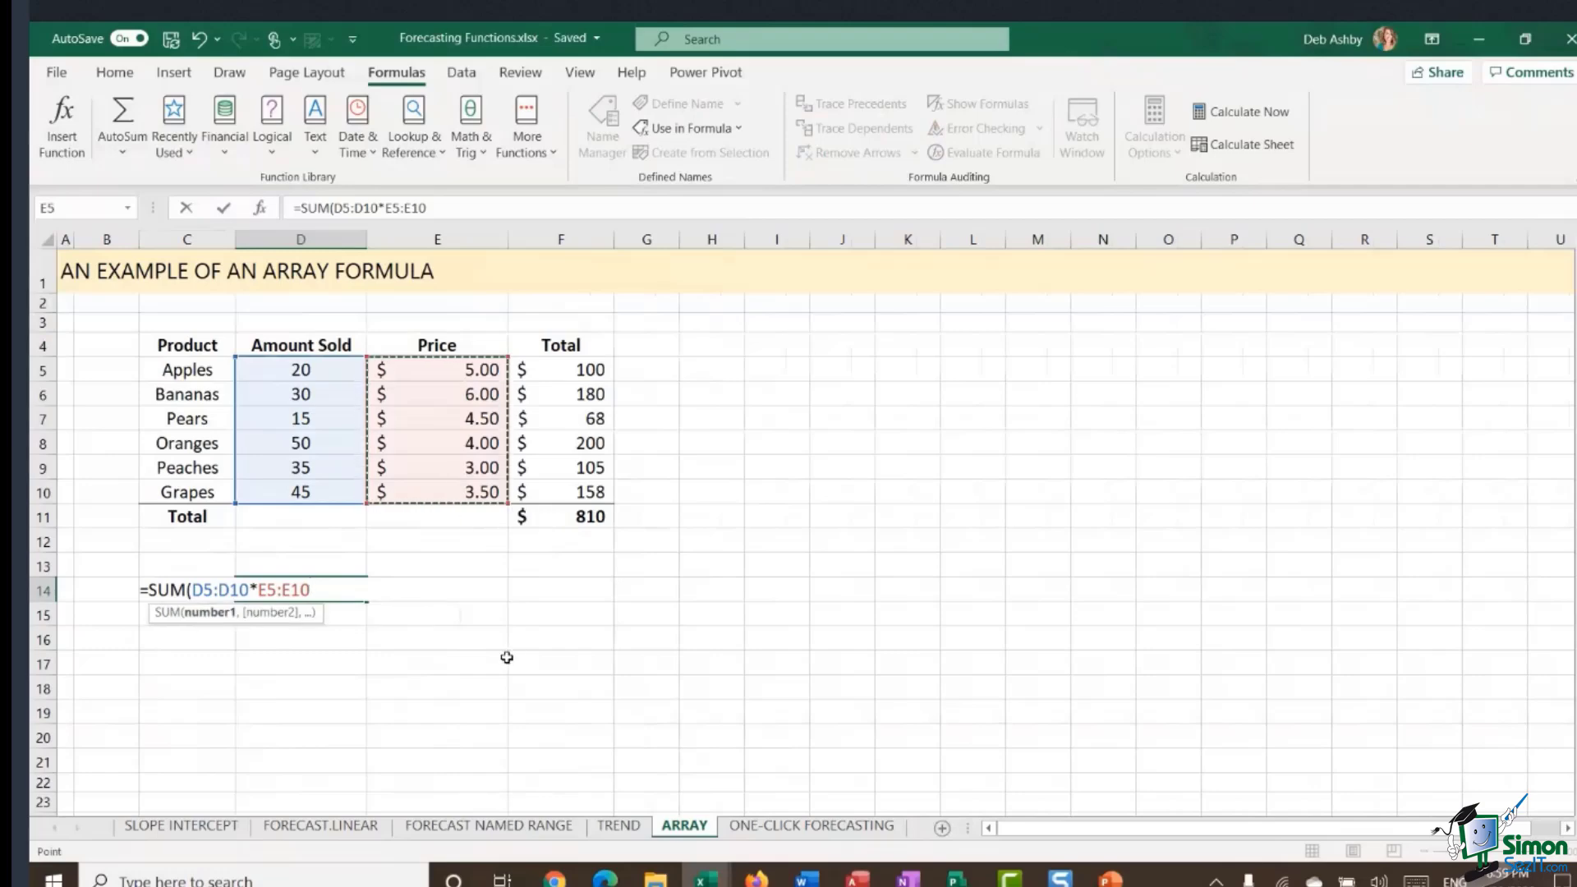
pyautogui.write(')')
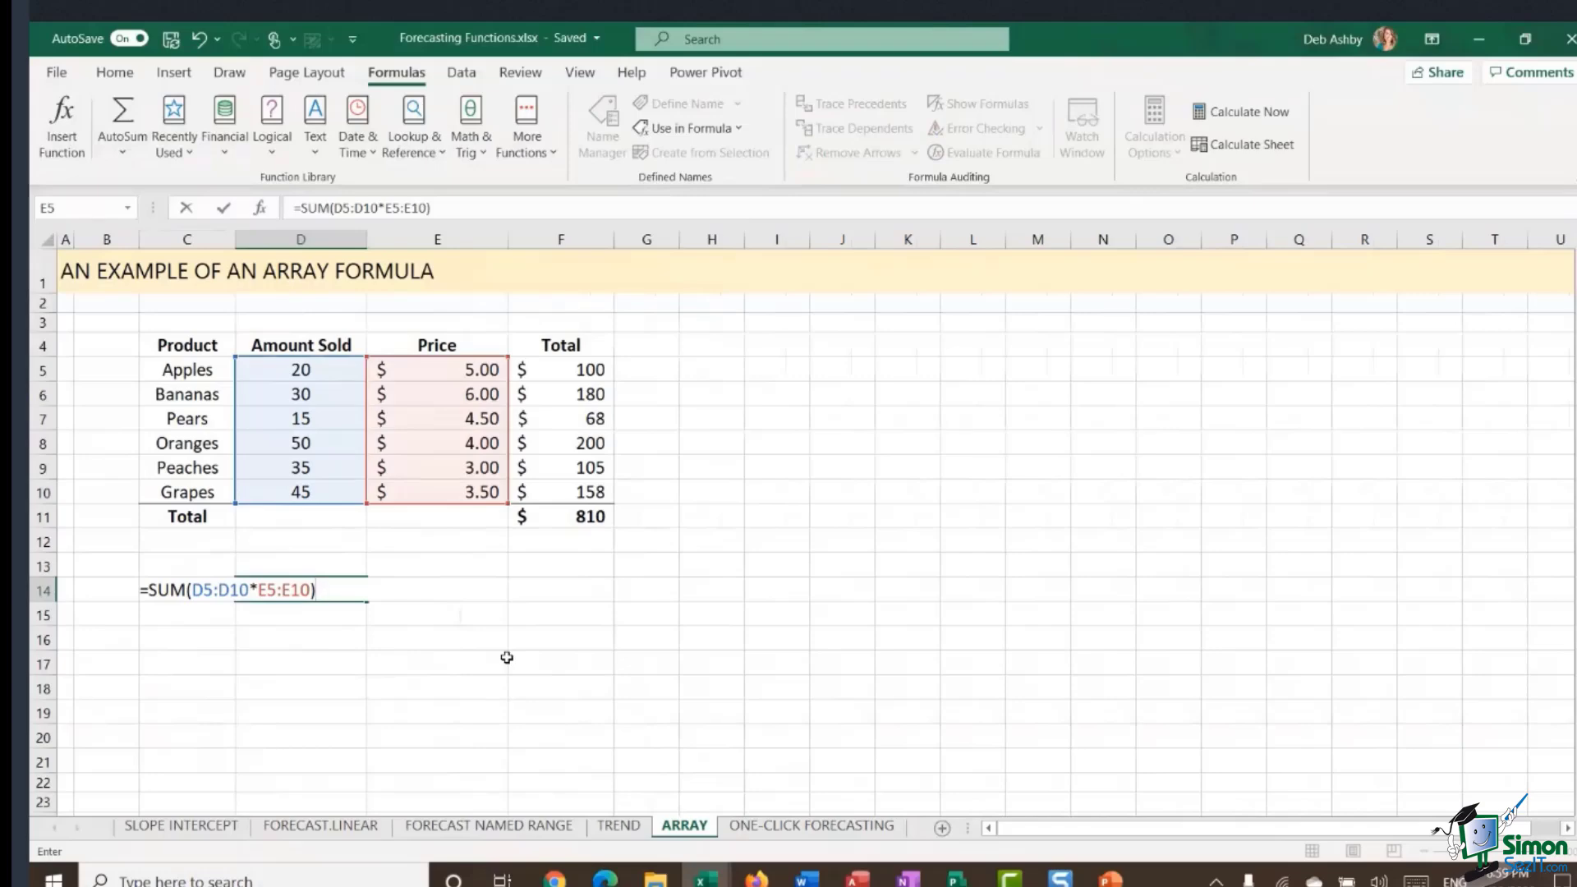
pyautogui.hotkey('ctrl', 'shift', 'Return')
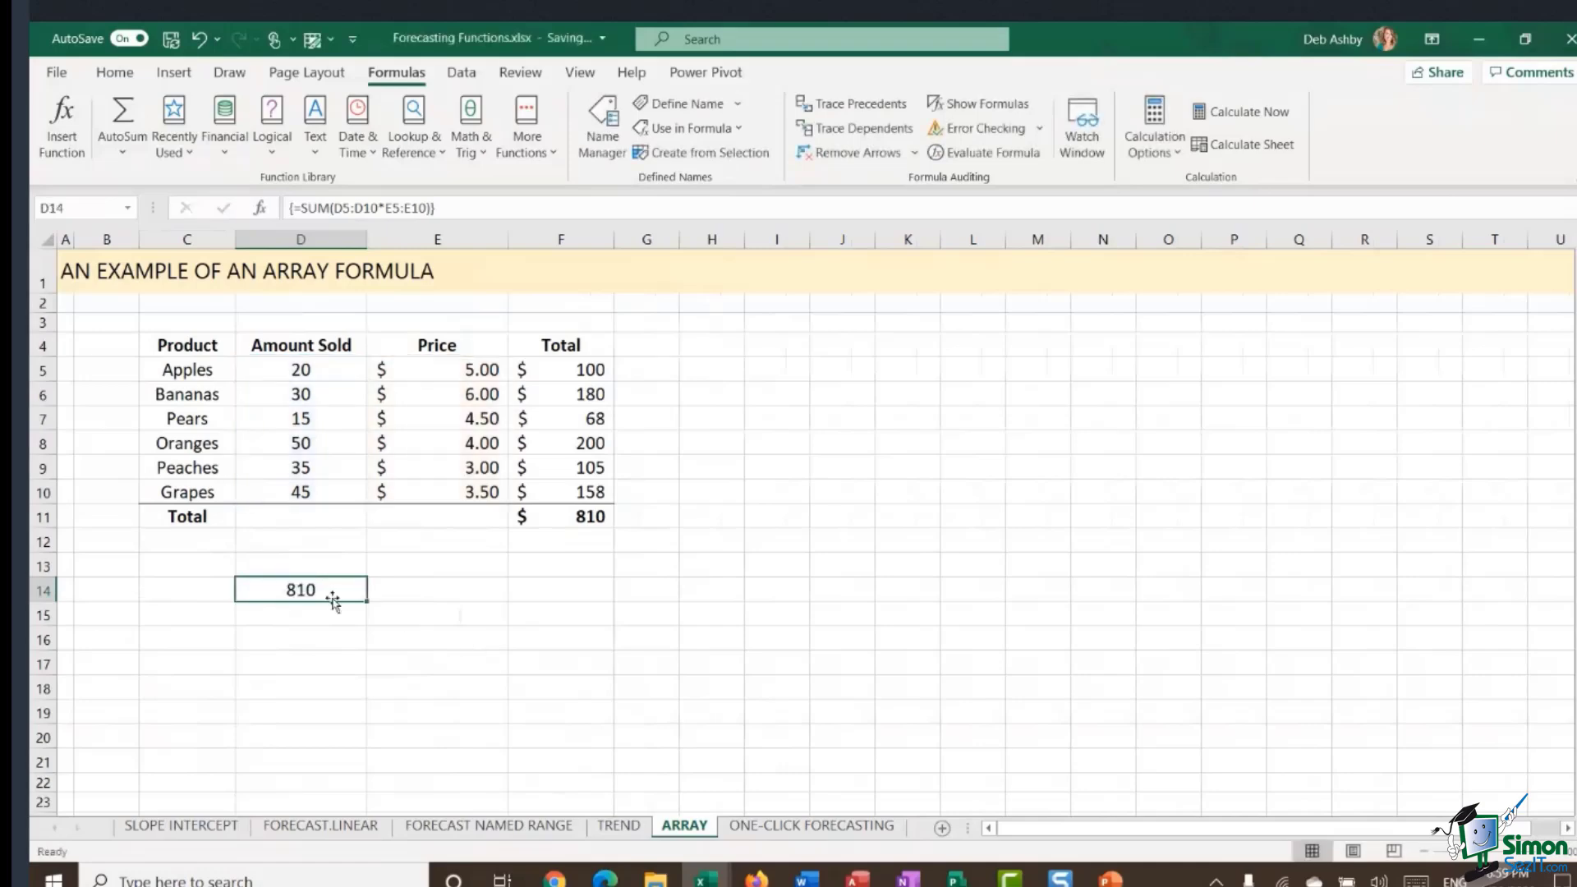
pyautogui.click(579, 519)
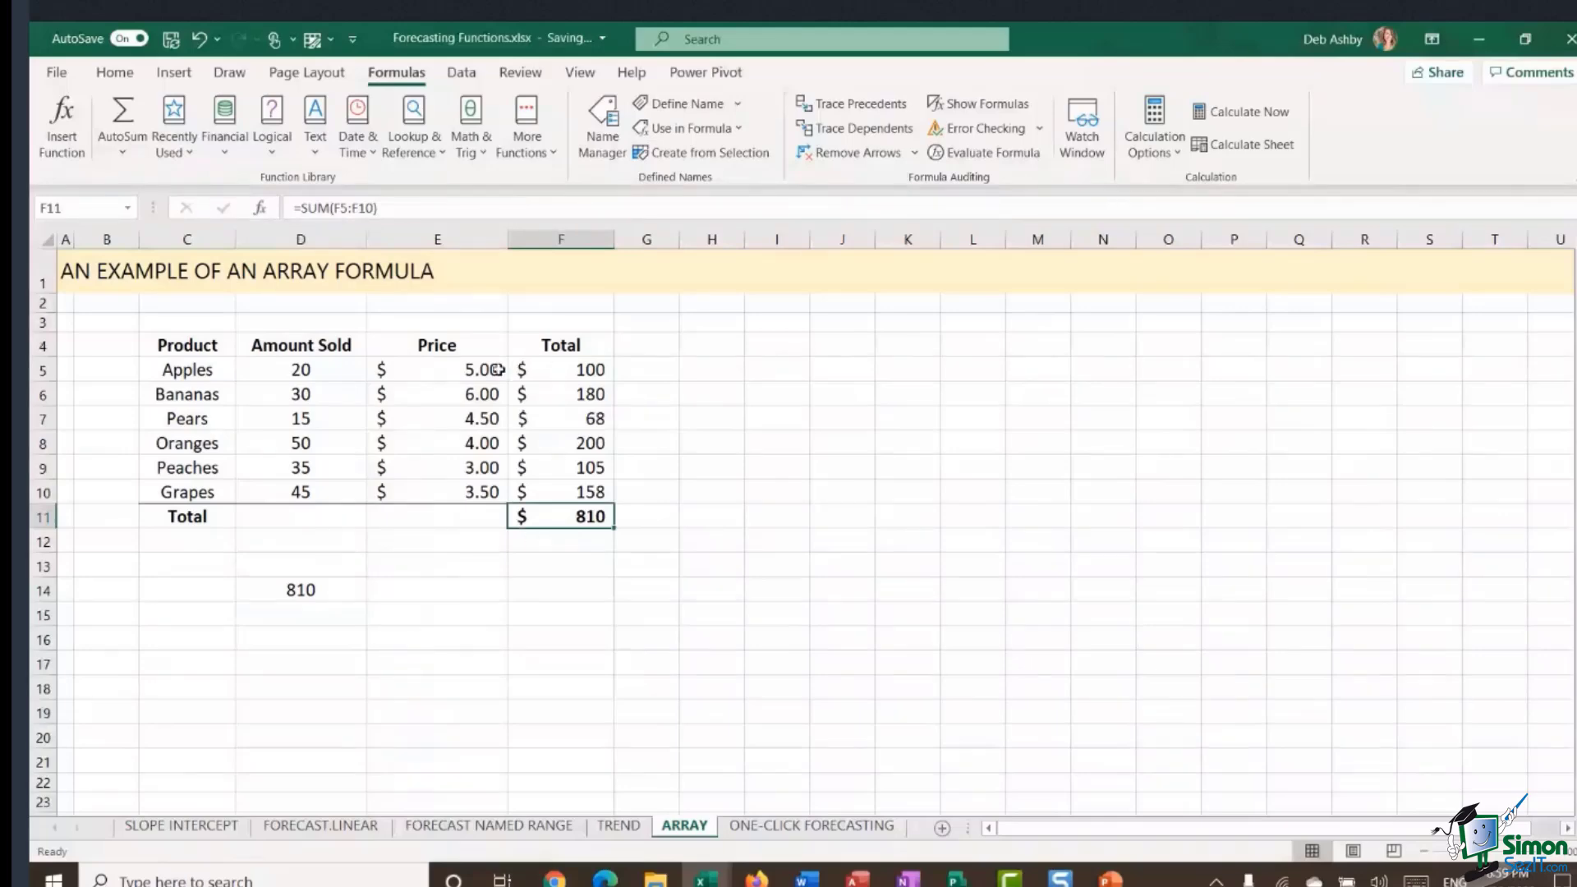
# - Compare the product totals in F5:F10 and the grand total in F11 with the array formula in D14
pyautogui.moveTo(547, 370); pyautogui.dragTo(525, 495)
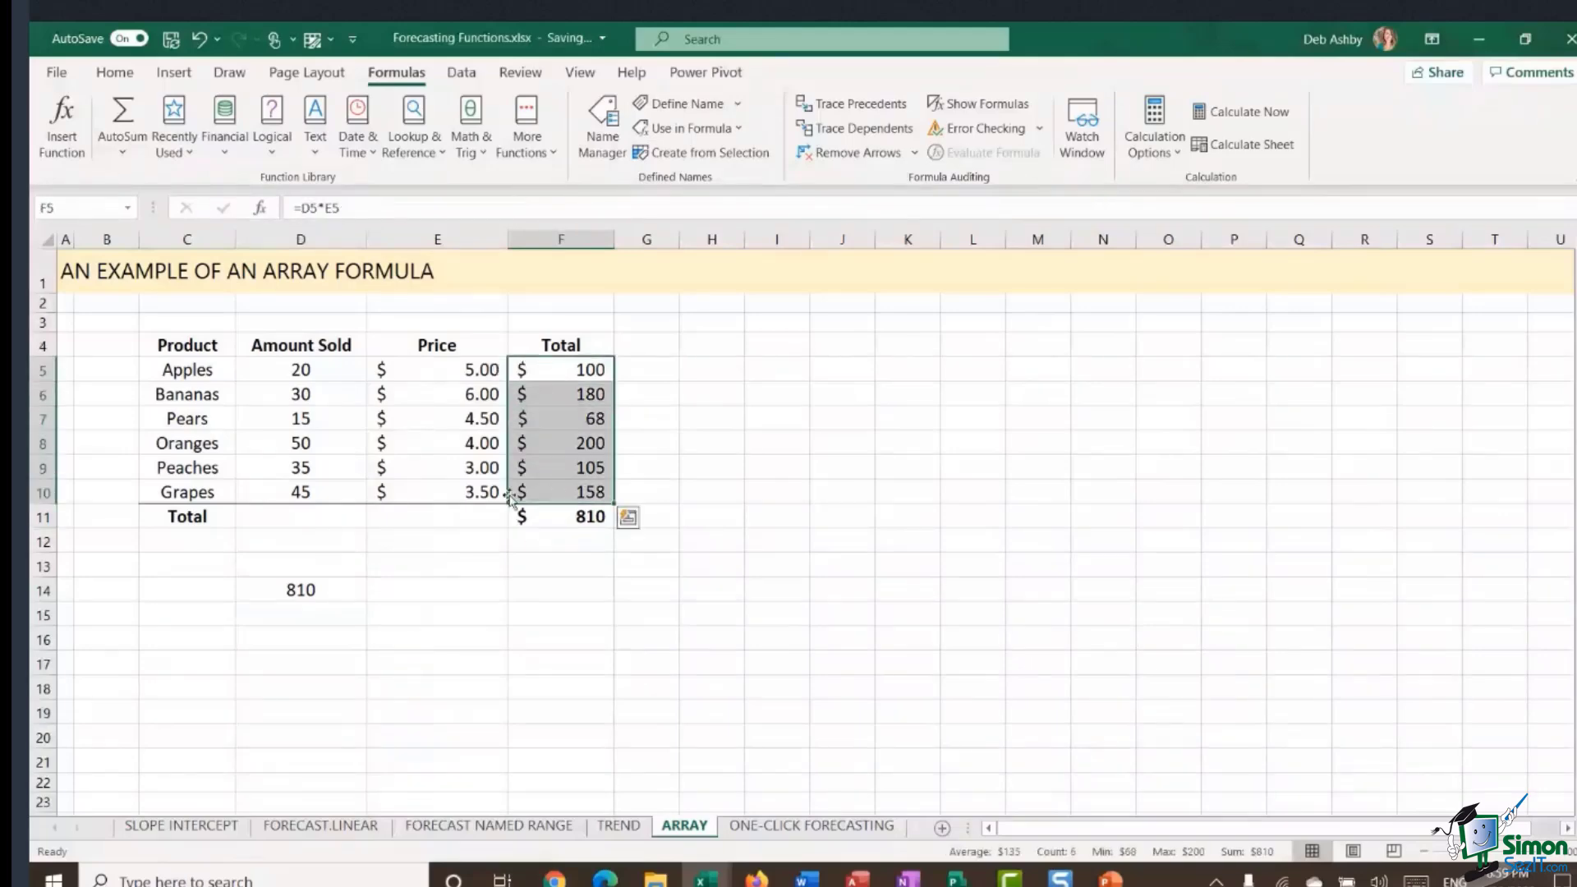
pyautogui.click(548, 522)
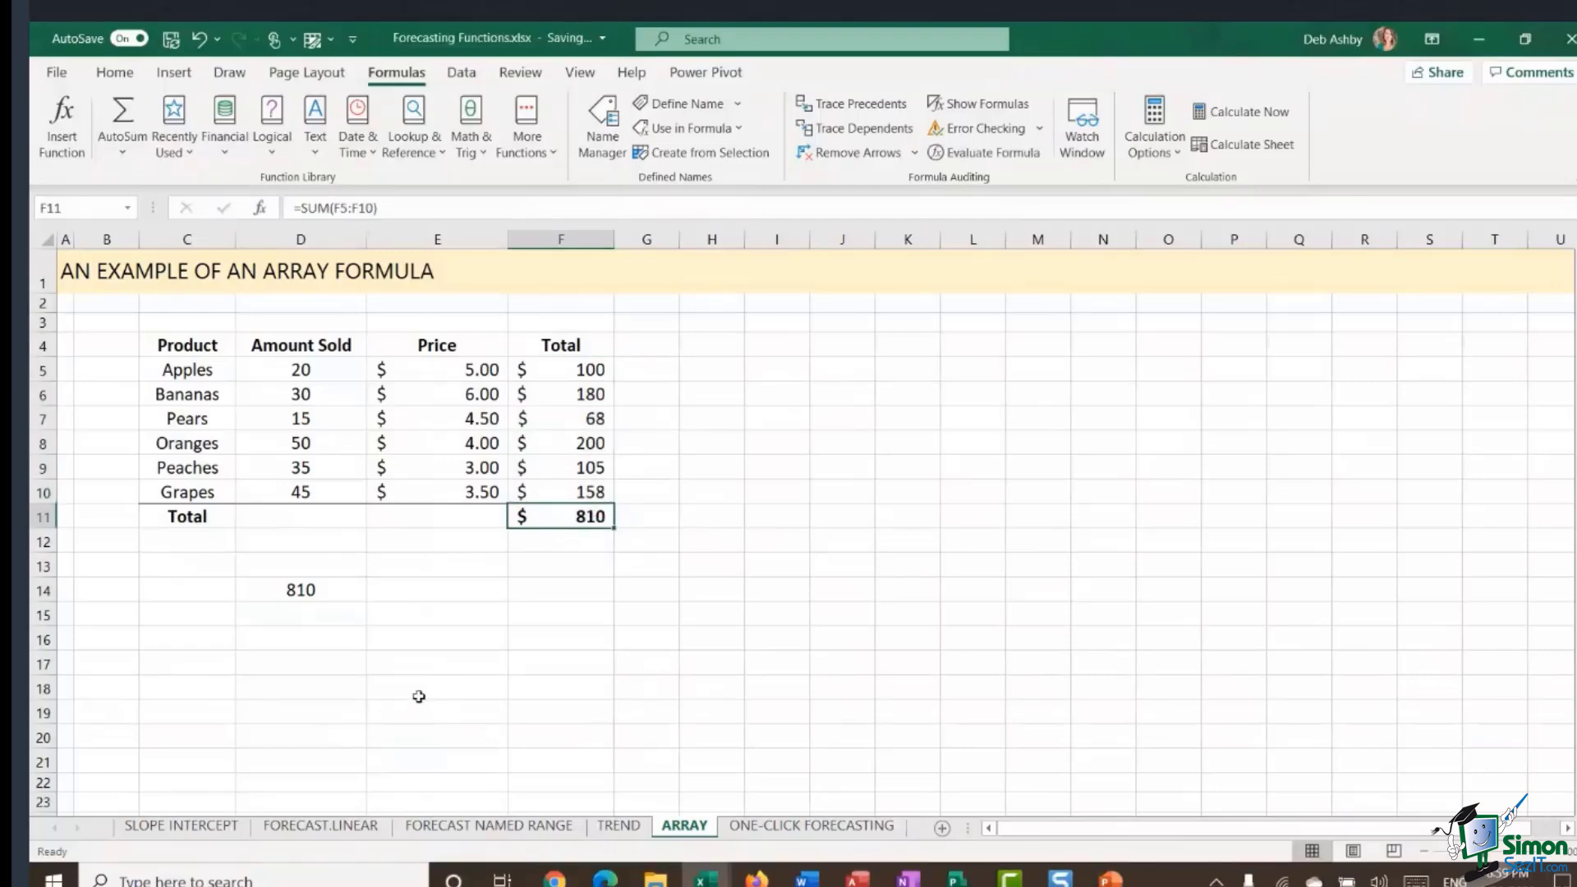
pyautogui.click(324, 591)
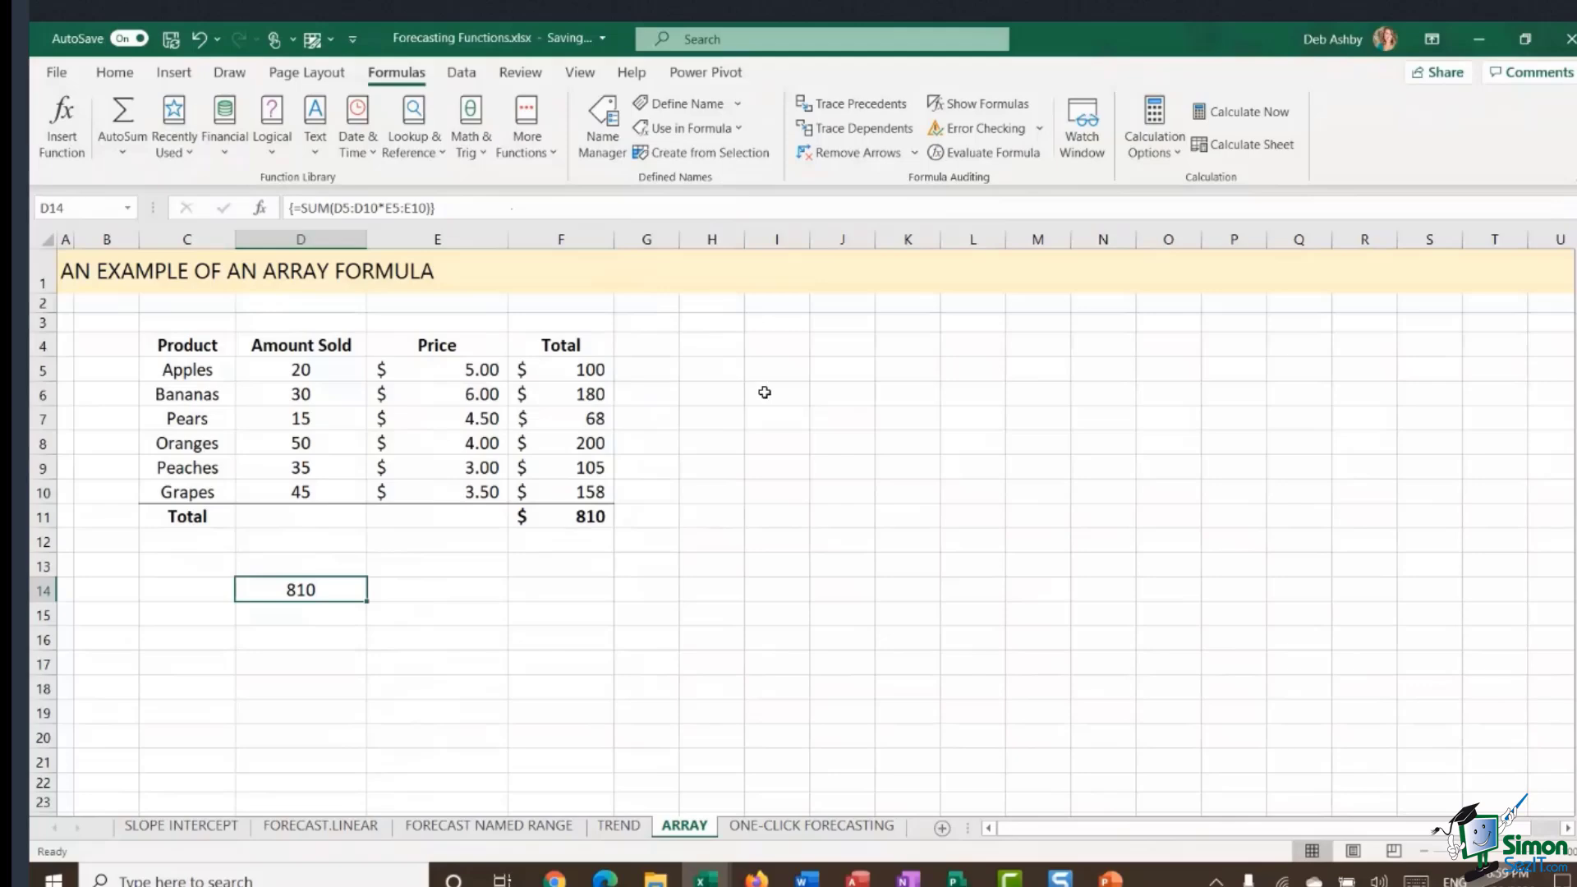
# - On the TREND sheet, begin a TREND formula in D17 with D5:D16 as known_ys and C5:C16 as known_xs
pyautogui.click(619, 826)
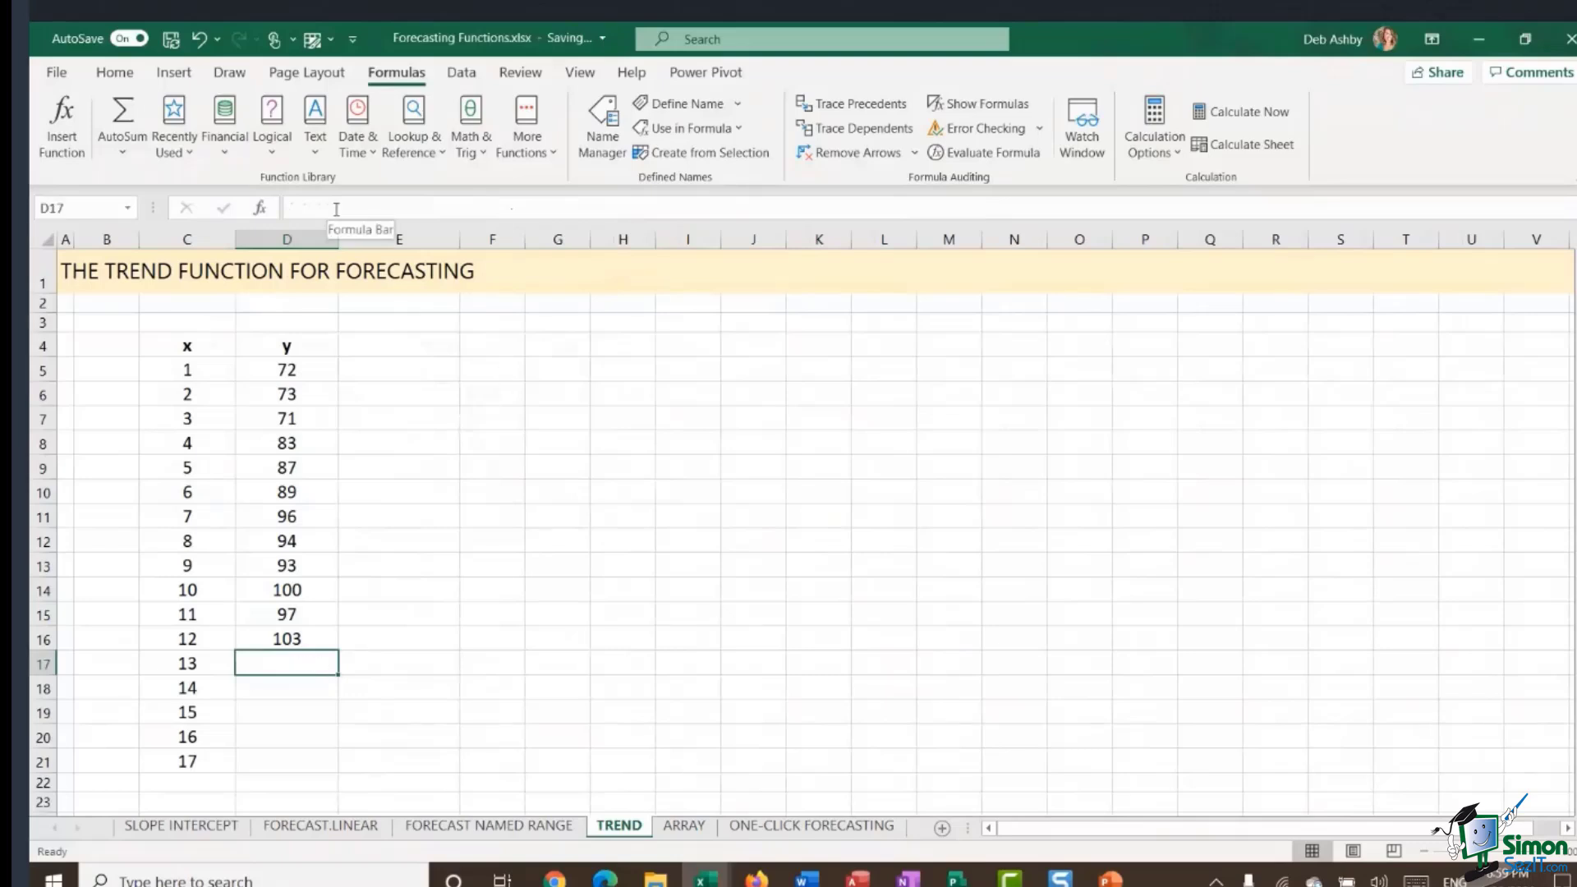
pyautogui.write('=')
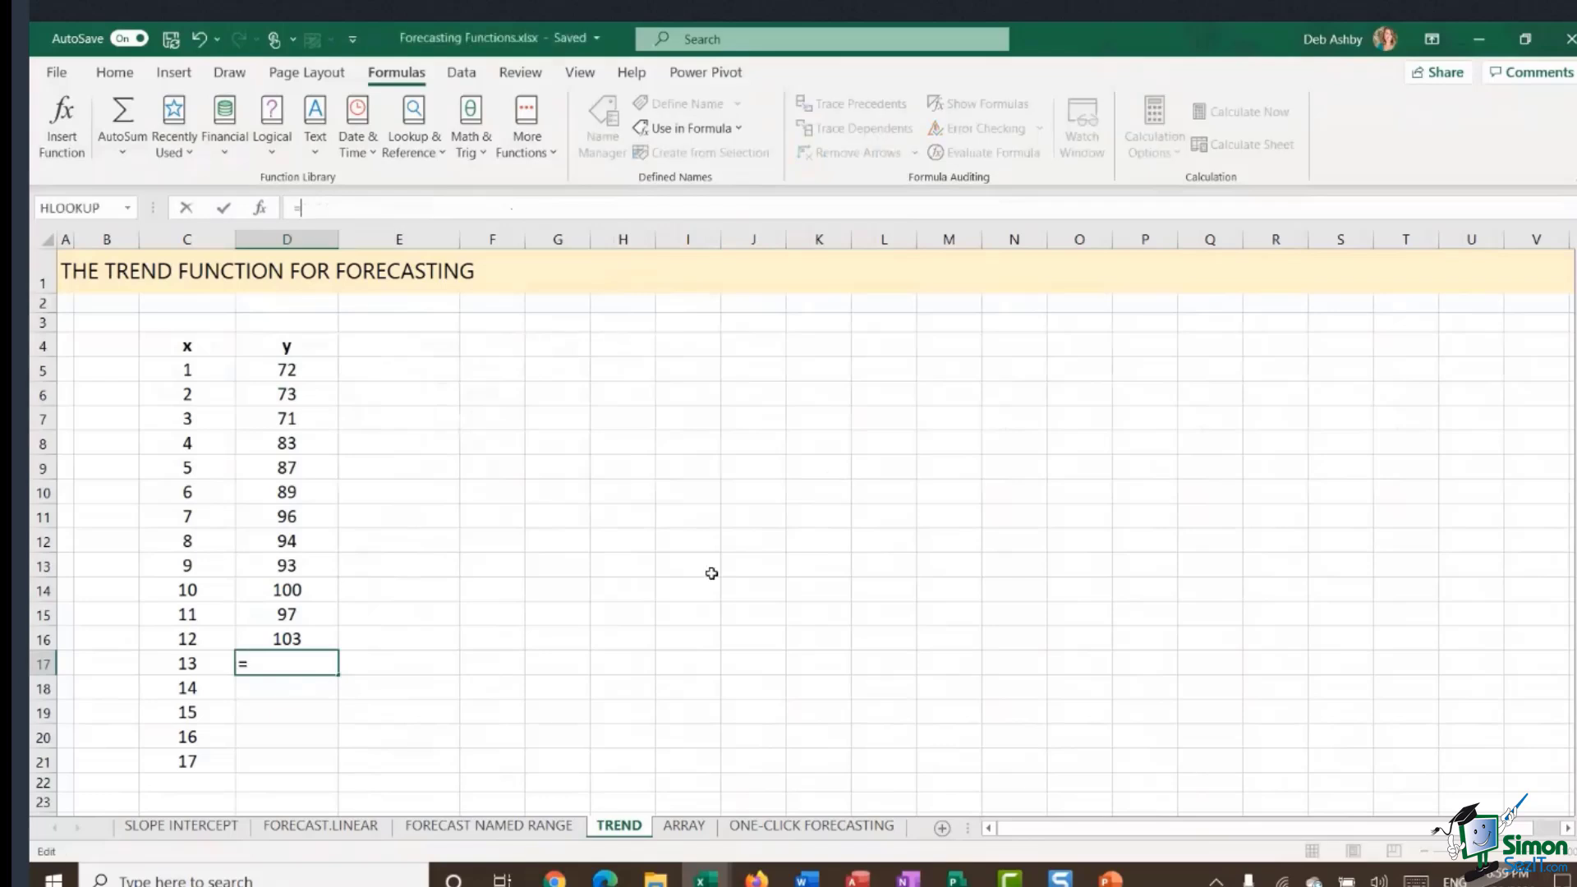
pyautogui.write('TREND')
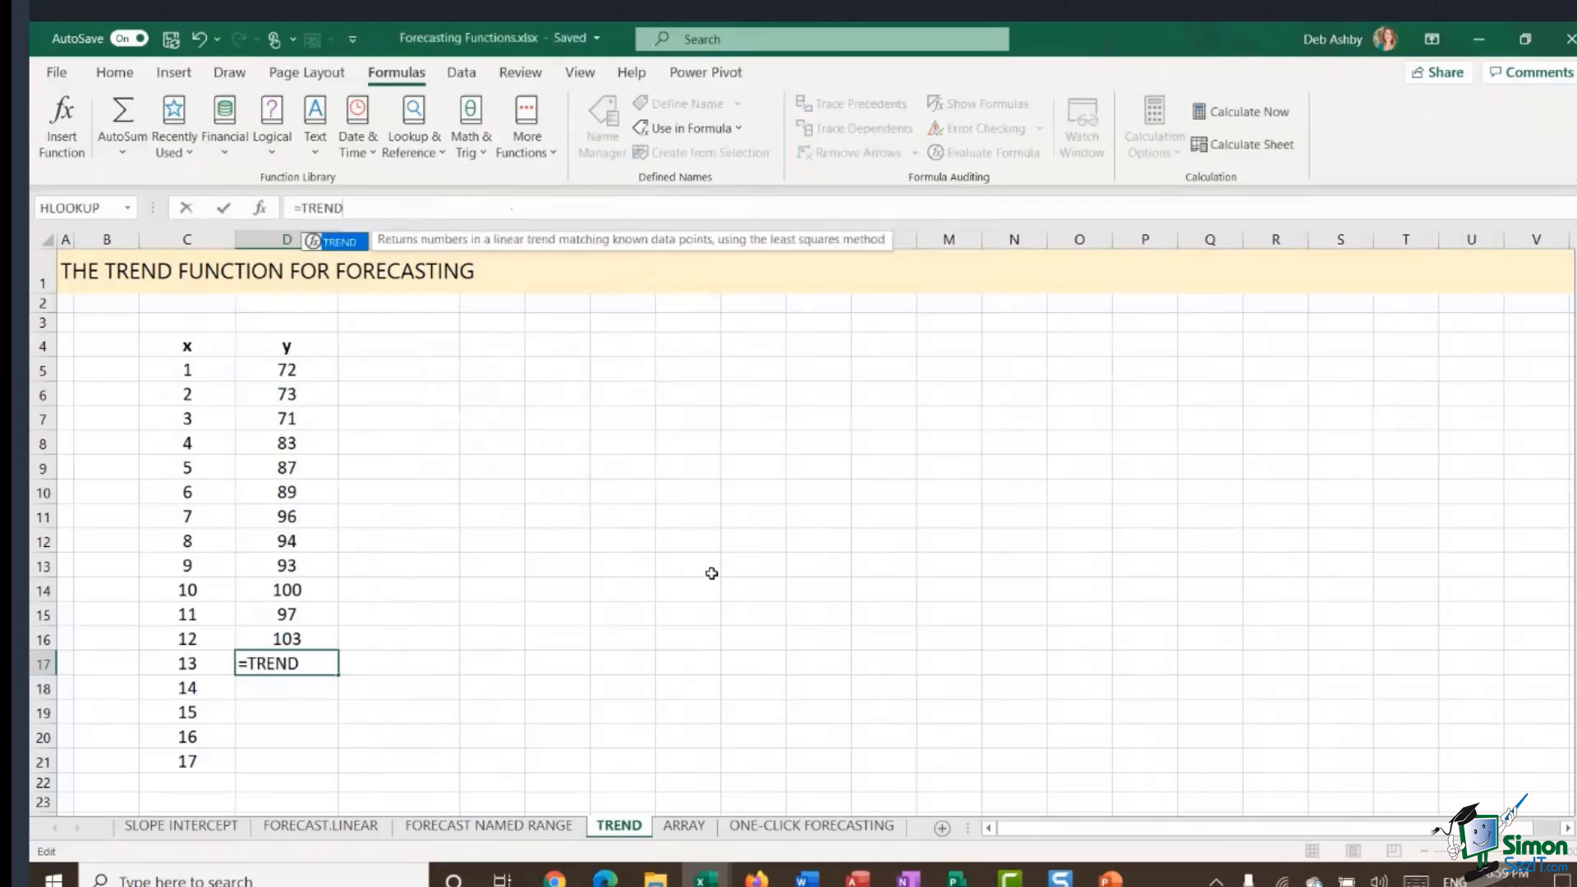
pyautogui.write('(')
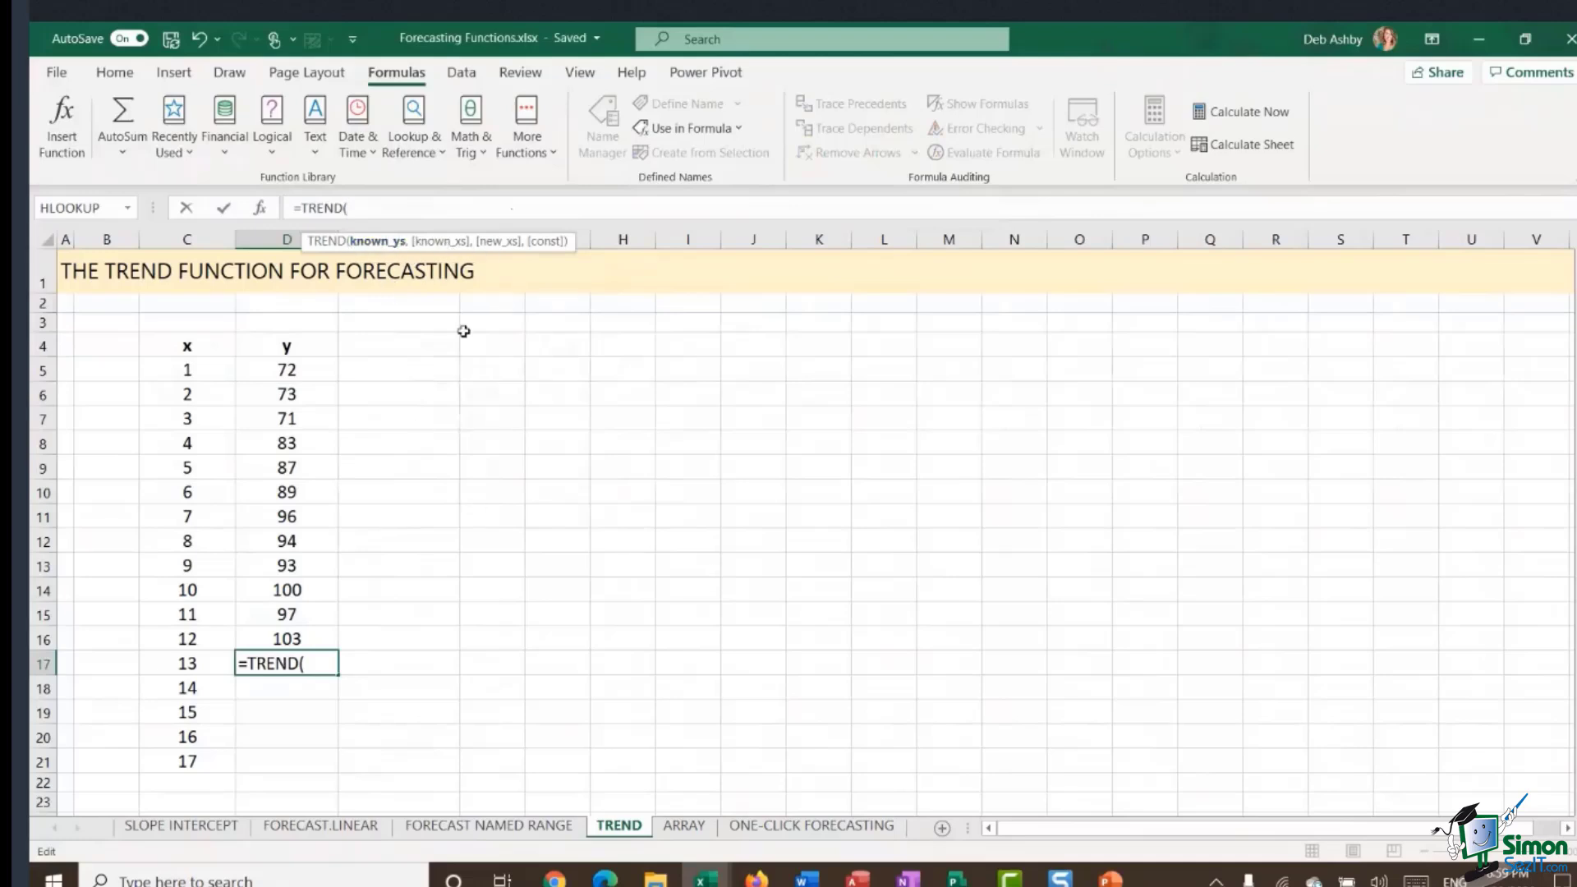
pyautogui.moveTo(292, 380); pyautogui.dragTo(285, 639)
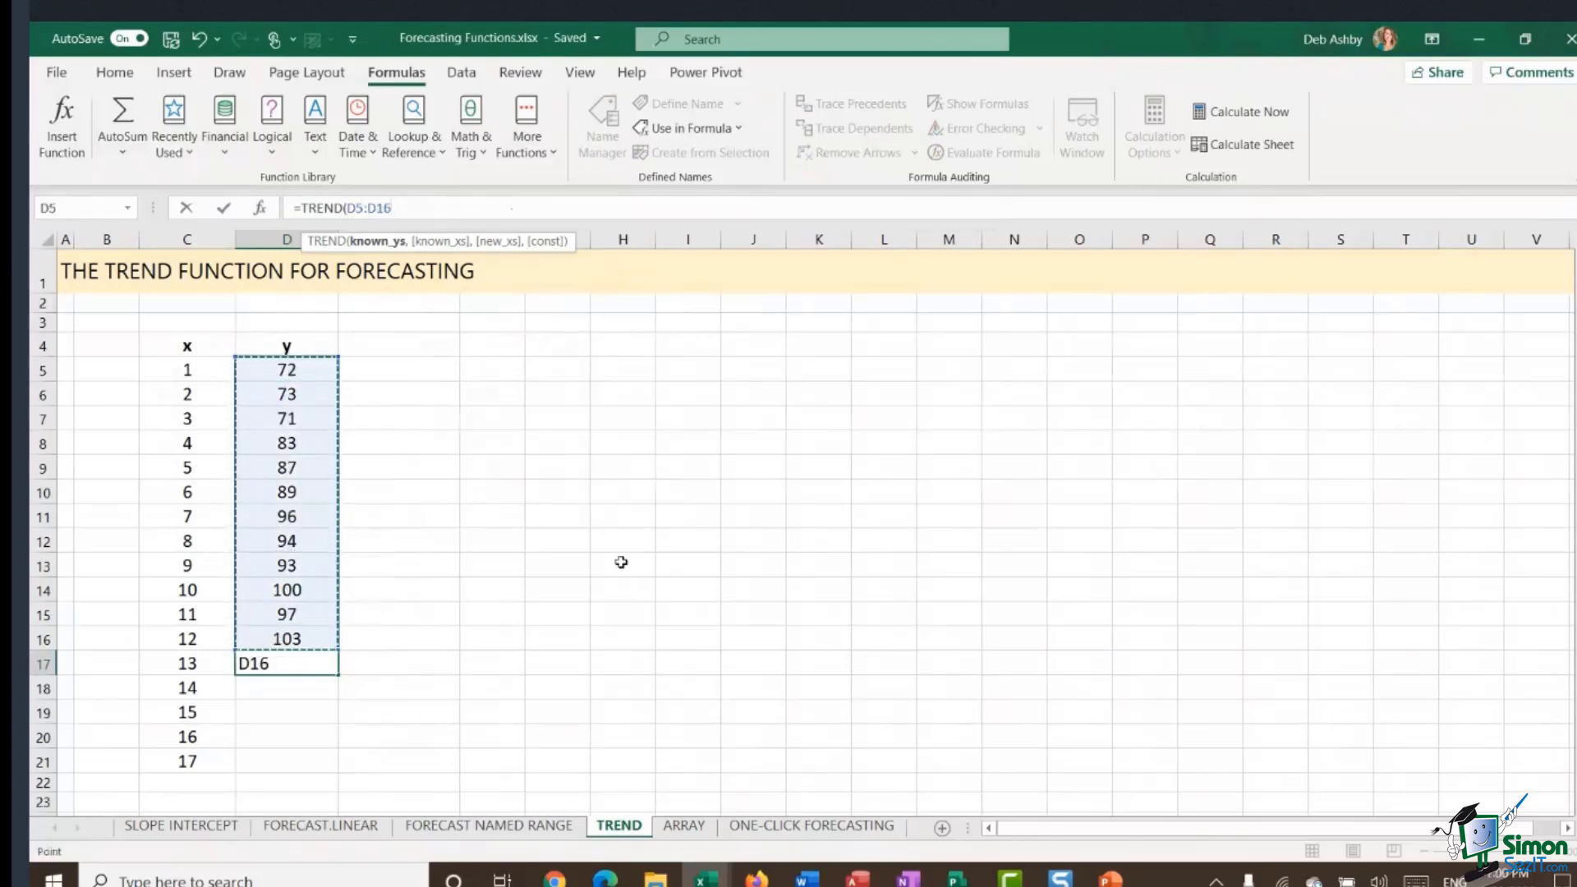
pyautogui.write(',')
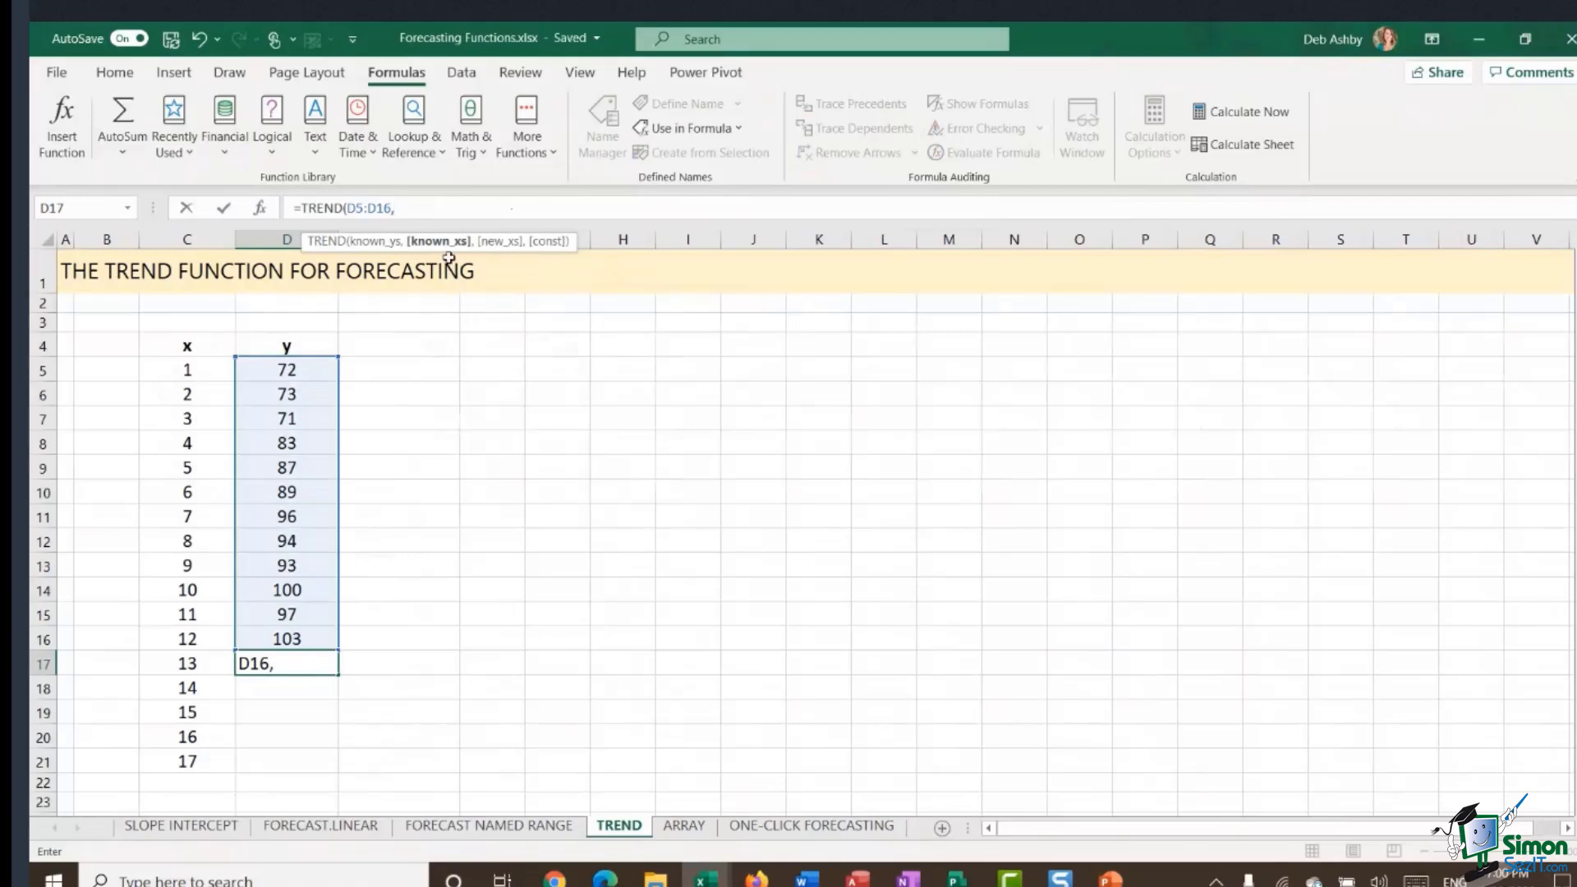
pyautogui.moveTo(190, 370); pyautogui.dragTo(177, 639)
pyautogui.write(',')
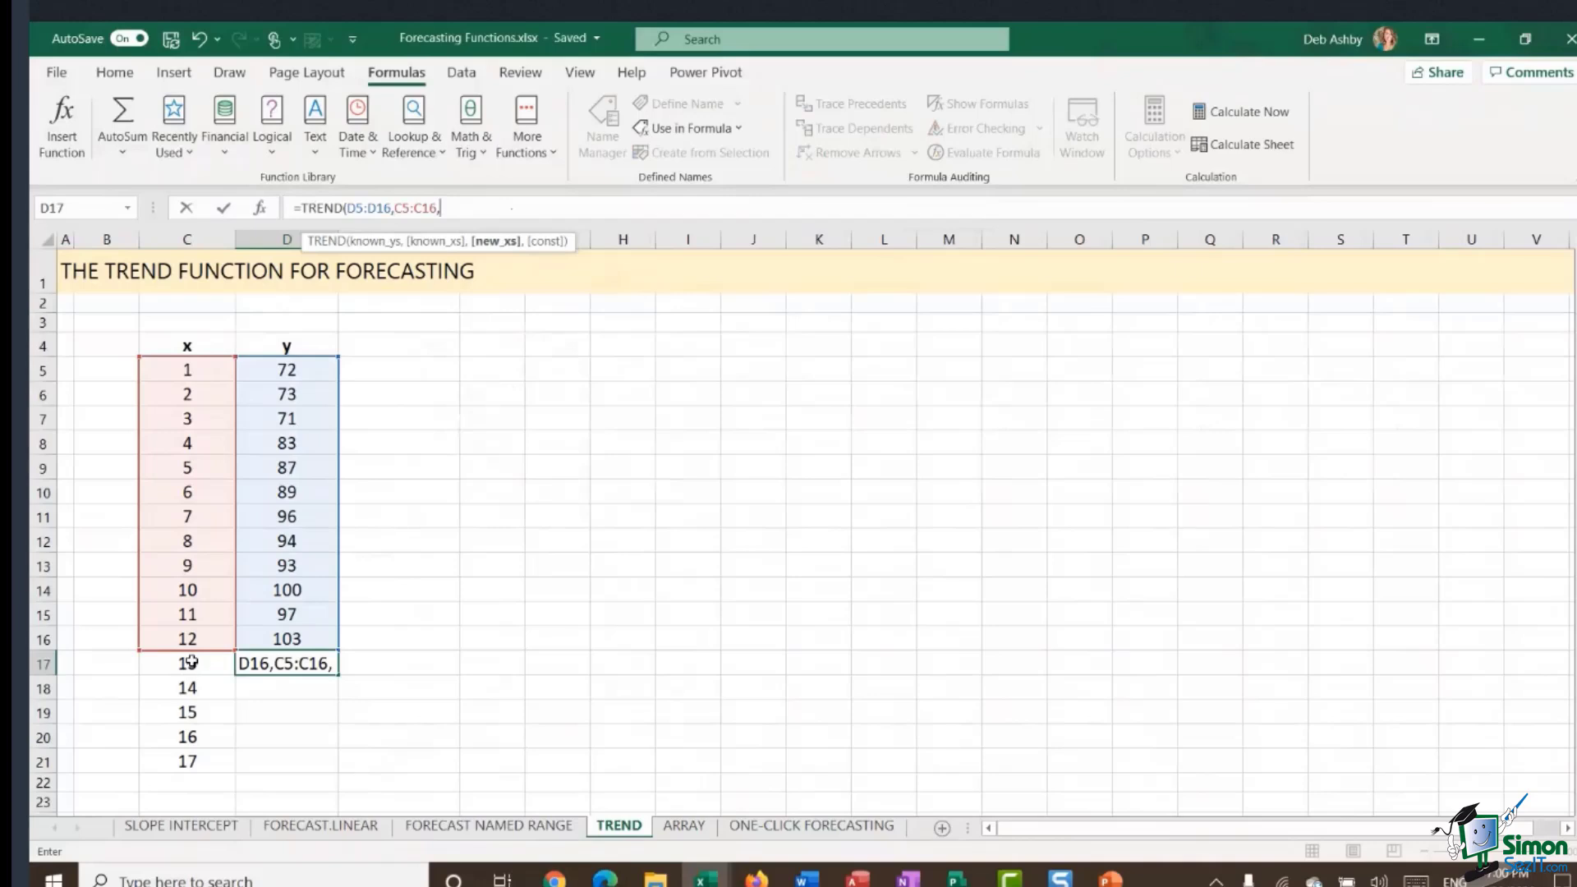
# - Complete the D17 formula with C17:C21 as new_xs and TRUE as const, and enter it as an array formula
pyautogui.moveTo(189, 669); pyautogui.dragTo(187, 764)
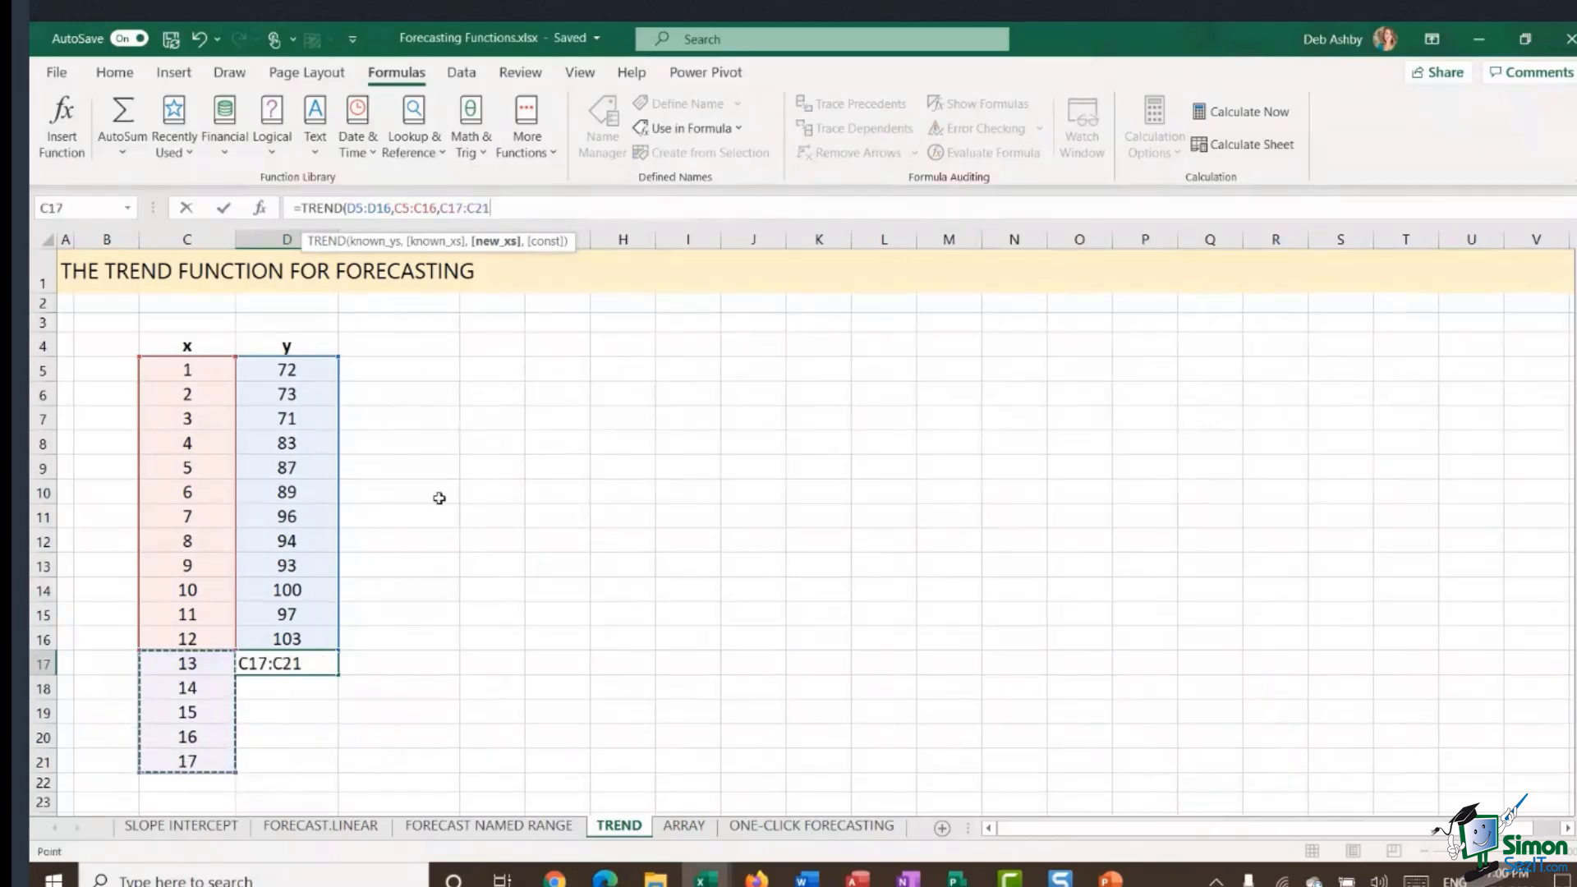
pyautogui.write(',')
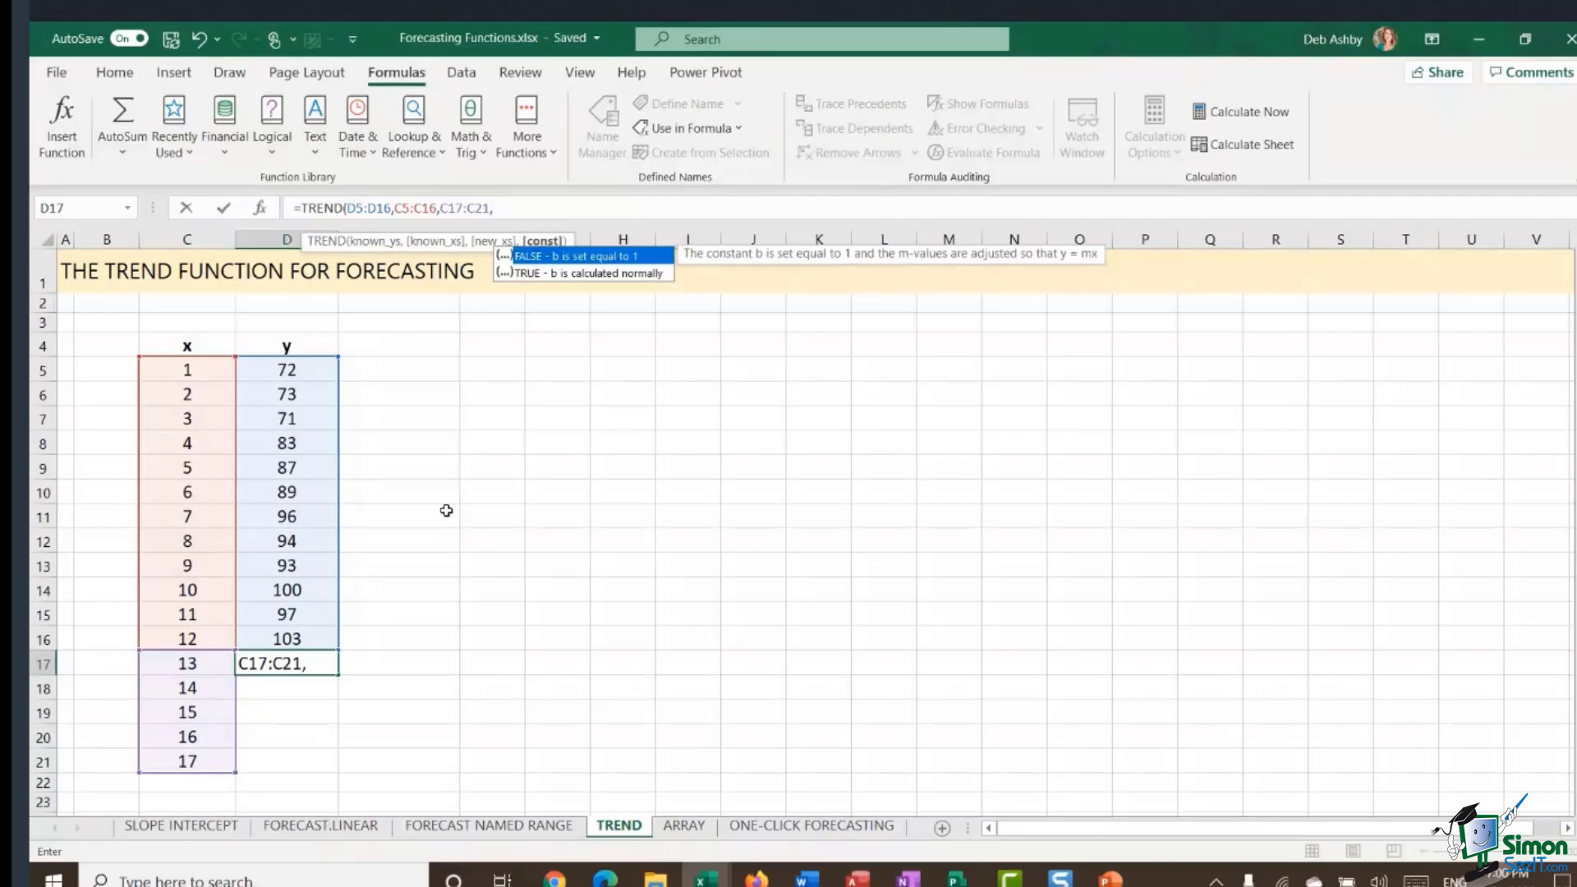
pyautogui.write('TRUE')
pyautogui.write(')')
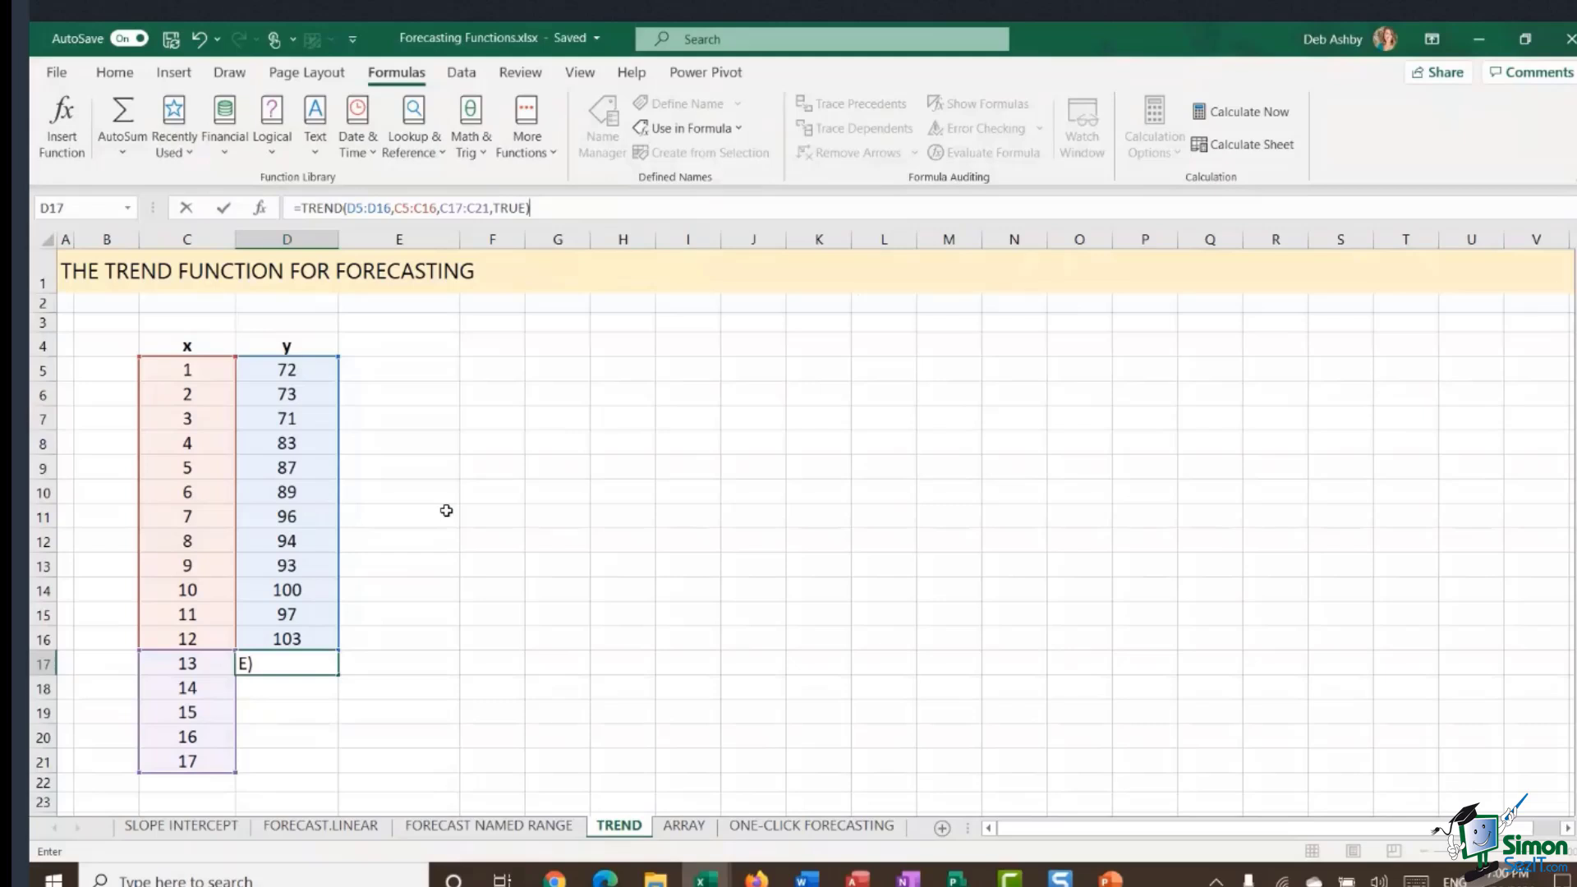
pyautogui.hotkey('ctrl', 'Return')
pyautogui.hotkey('ctrl', 'shift', 'Return')
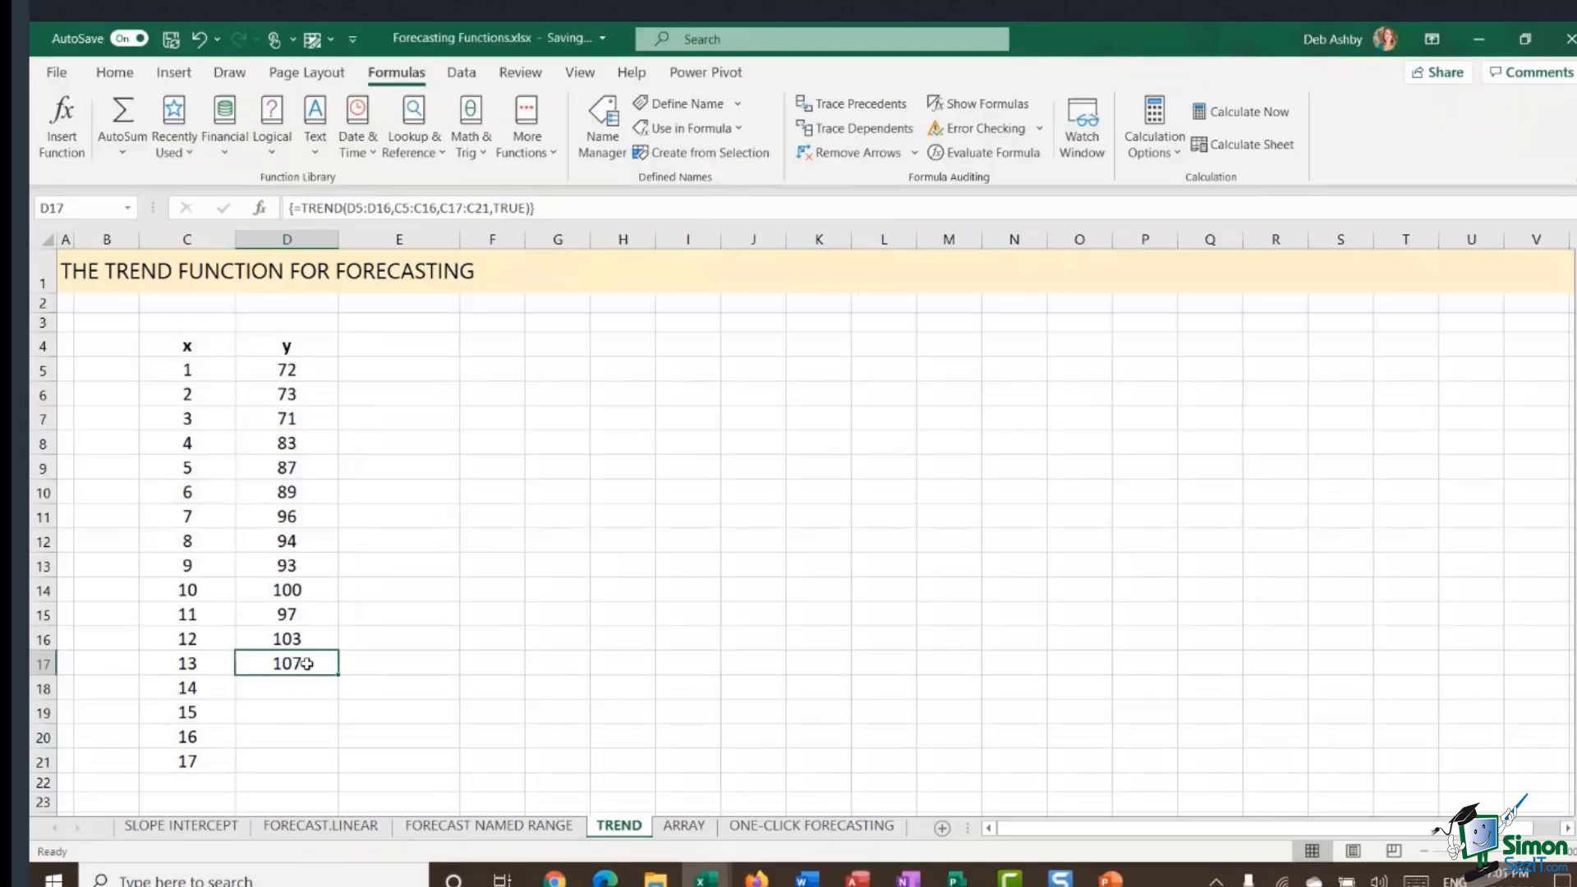
# - Fill the TREND formula in D17 down to D21 and review the forecast values
pyautogui.doubleClick(339, 679)
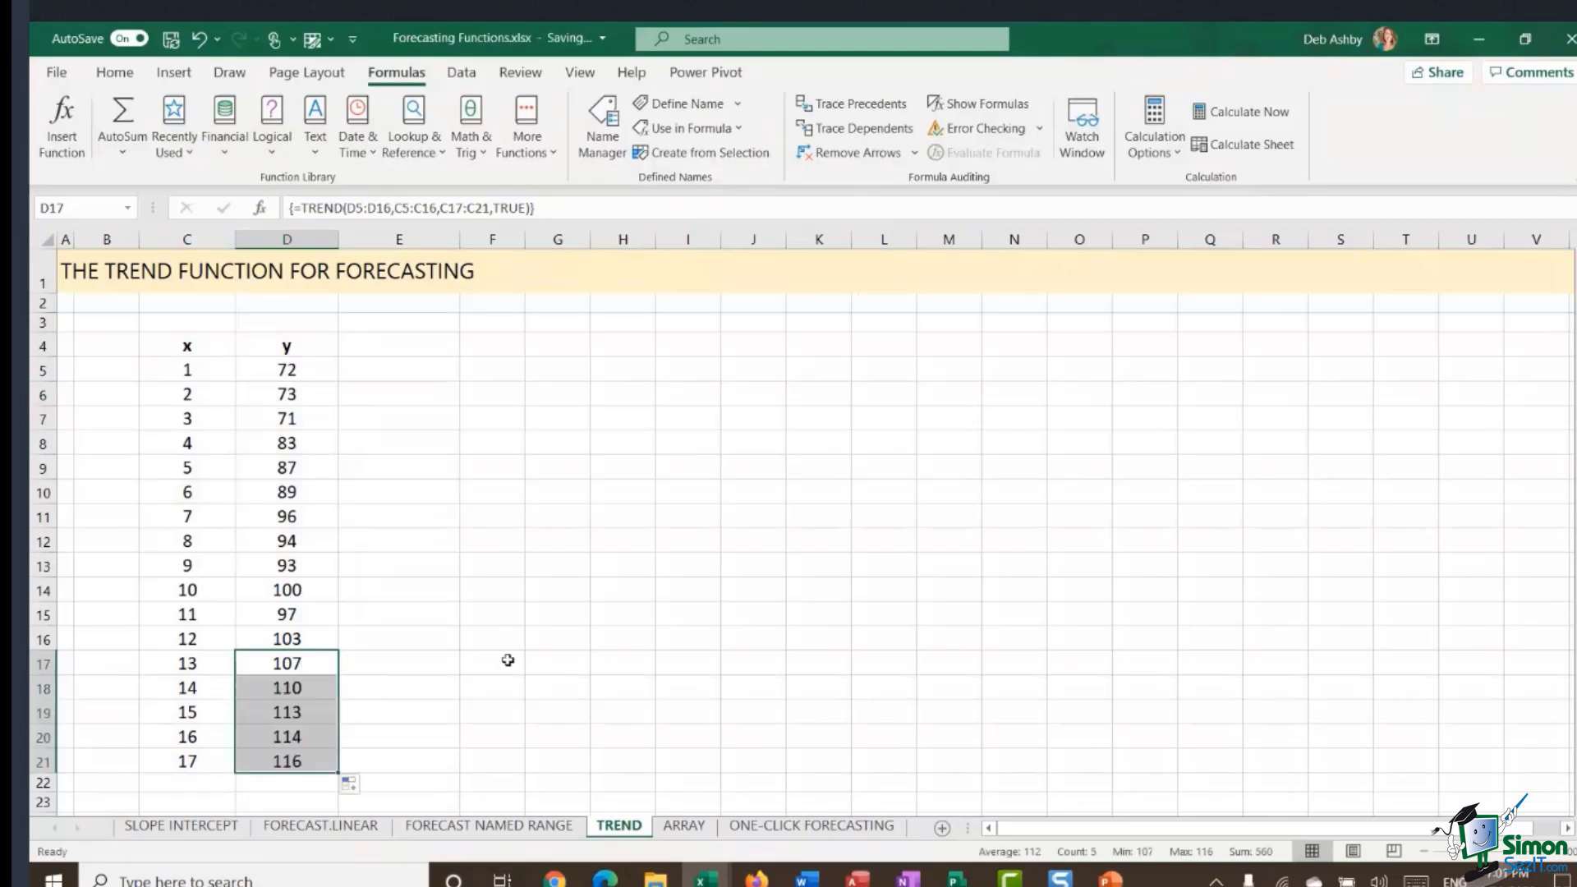
pyautogui.click(419, 657)
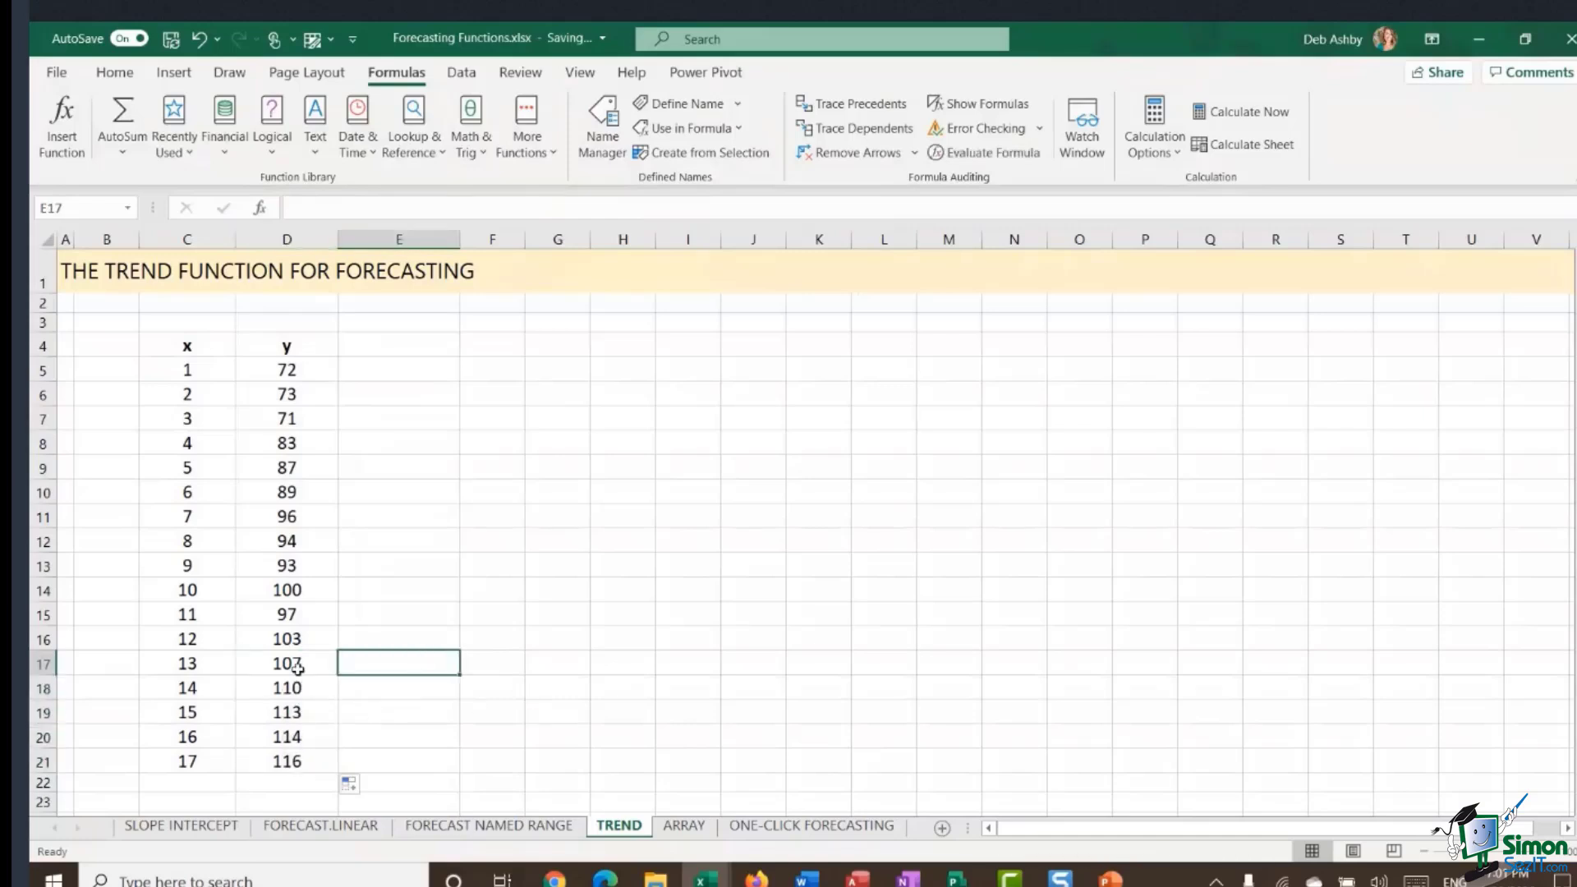
pyautogui.moveTo(297, 669); pyautogui.dragTo(288, 761)
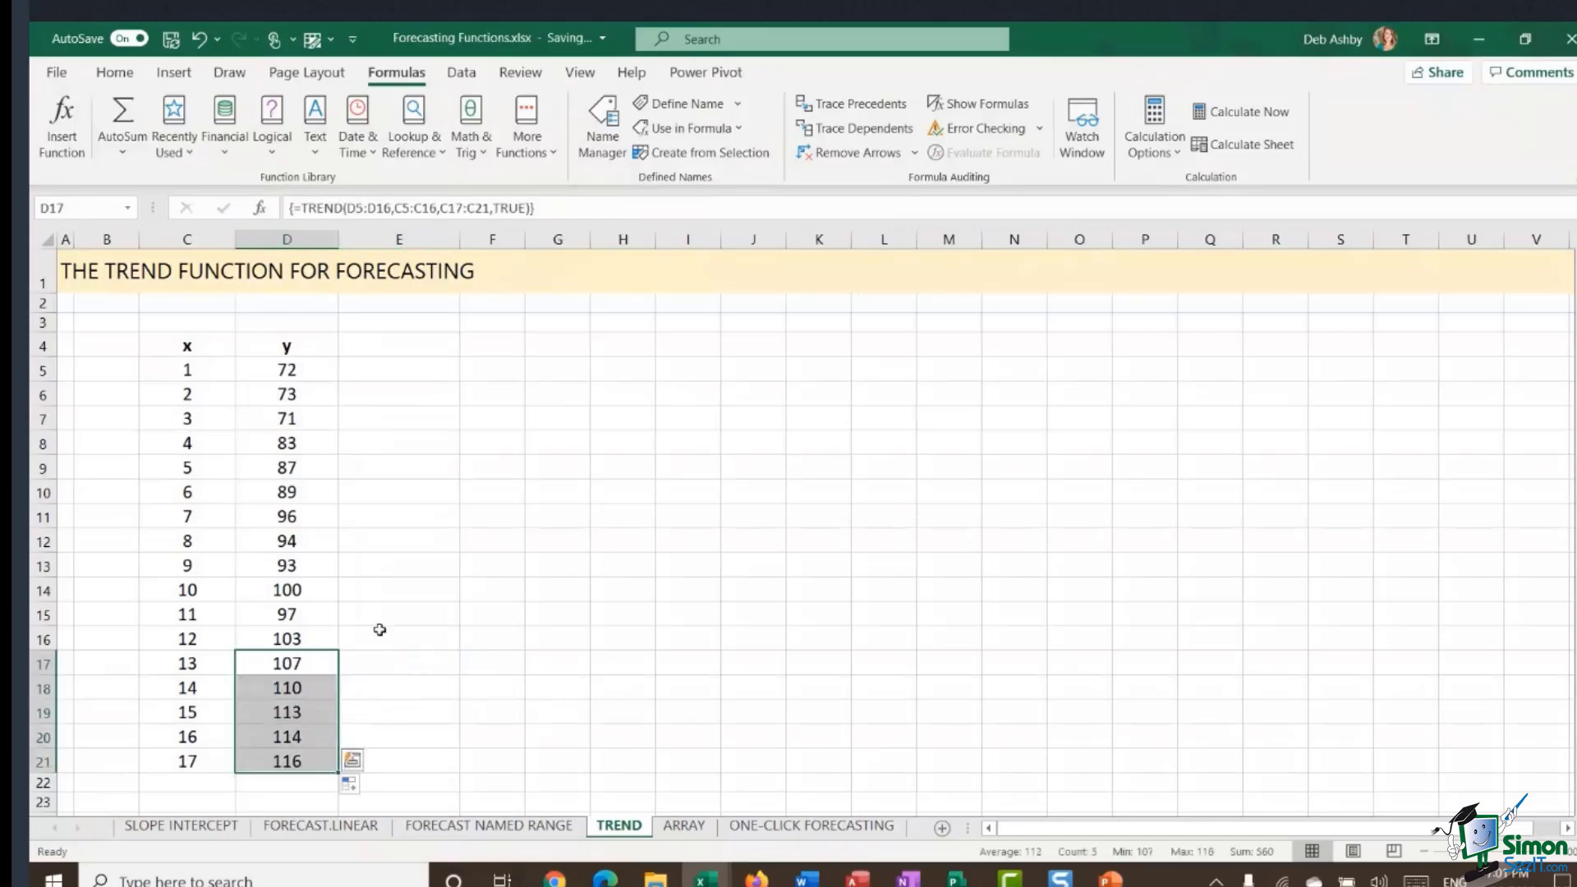
pyautogui.click(379, 630)
pyautogui.click(383, 521)
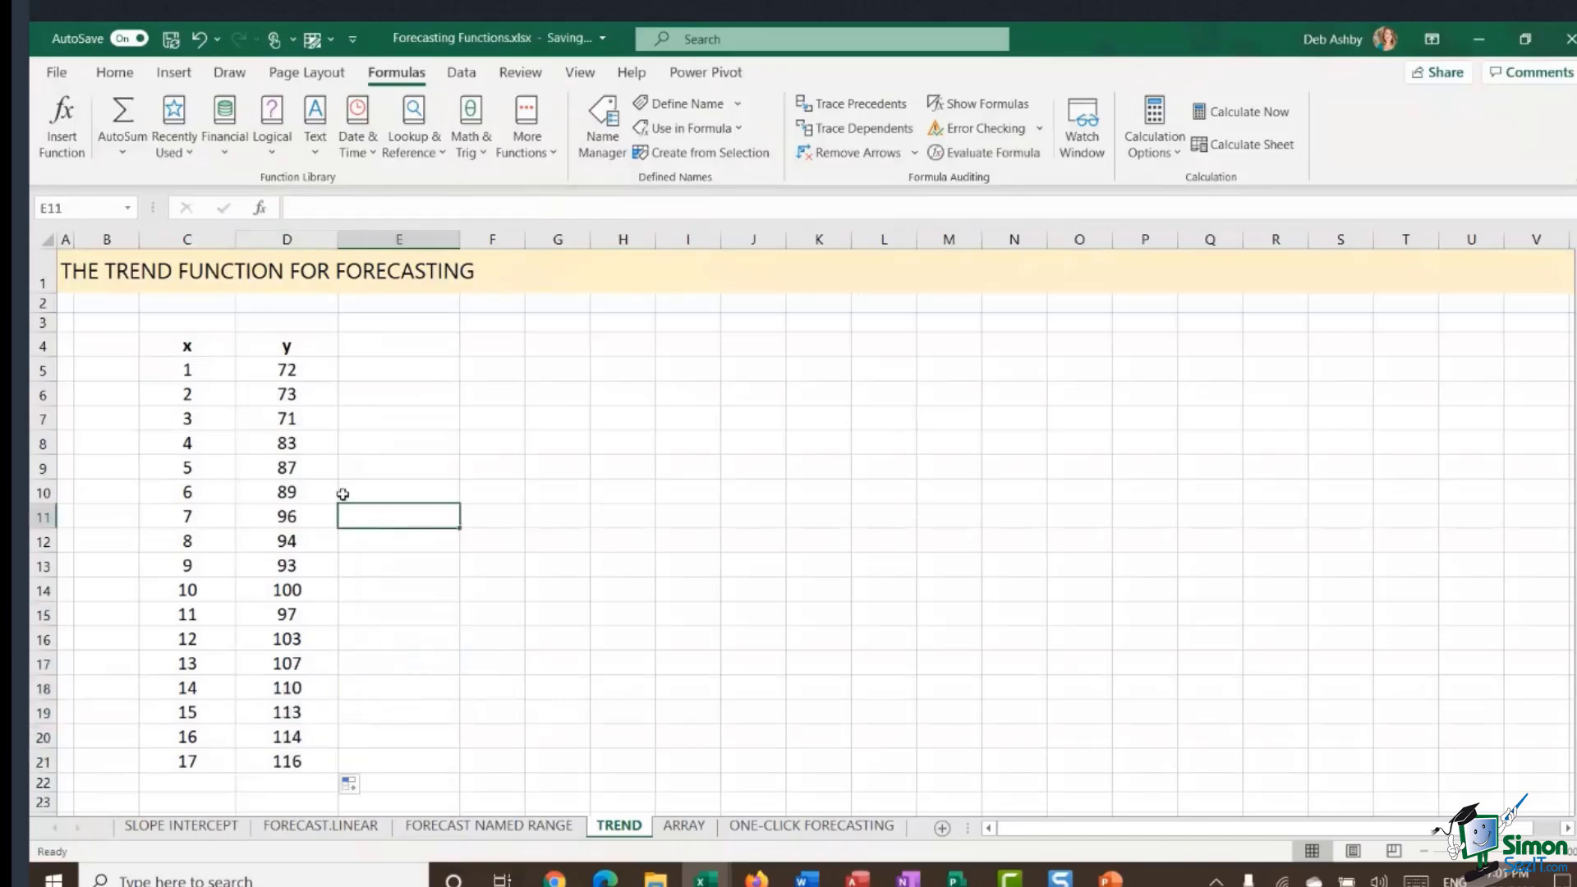
pyautogui.click(427, 474)
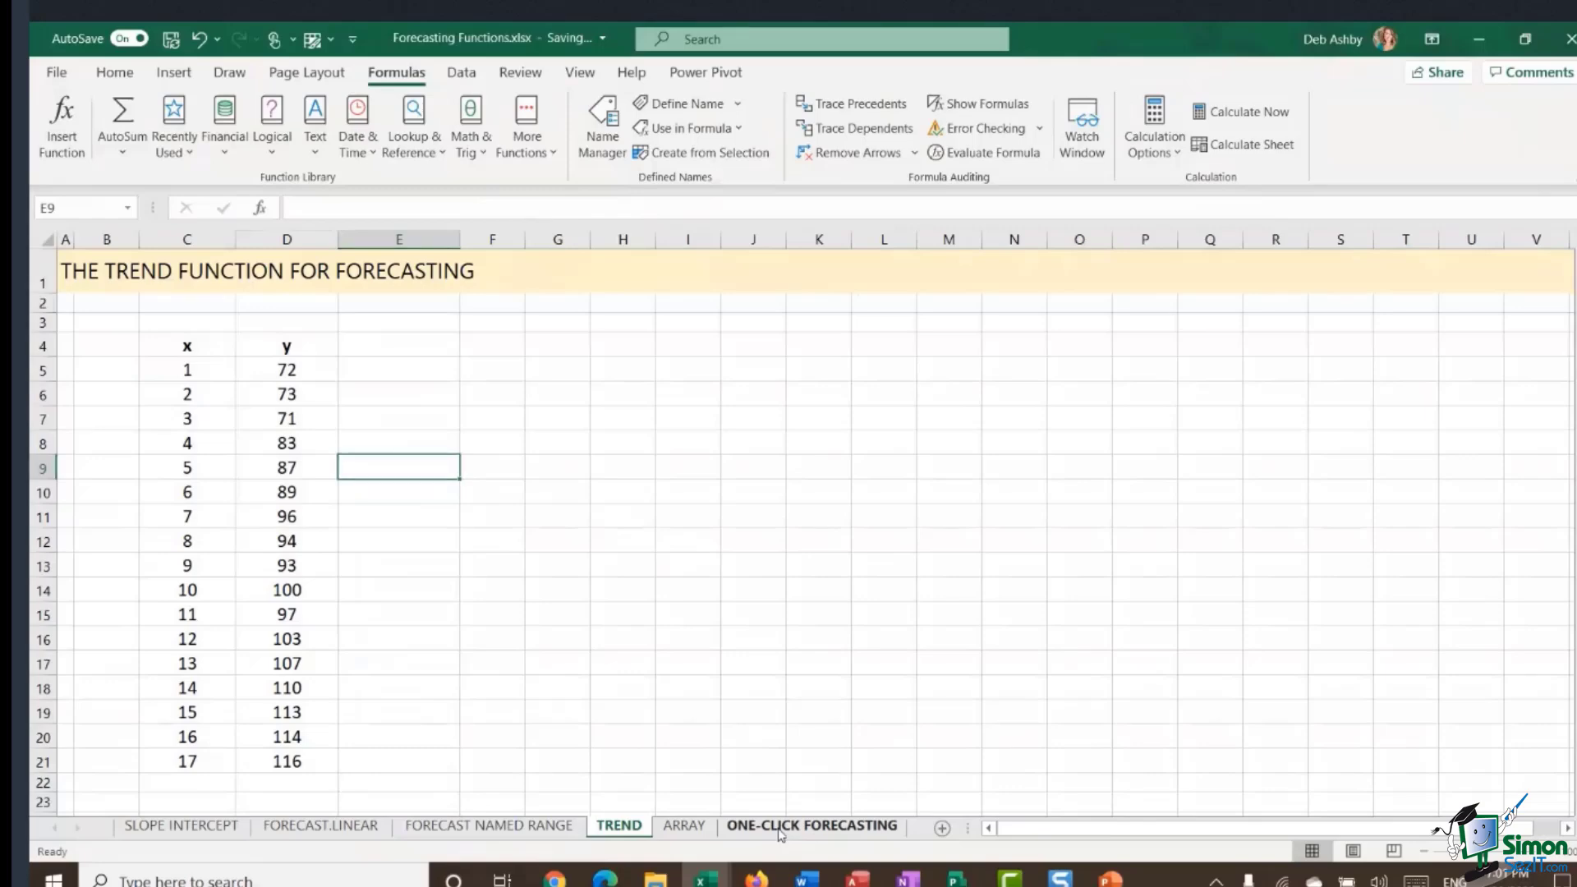
# - Switch to the ONE-CLICK FORECASTING sheet and locate the Forecast Sheet command for its Date and Sales data
pyautogui.click(780, 828)
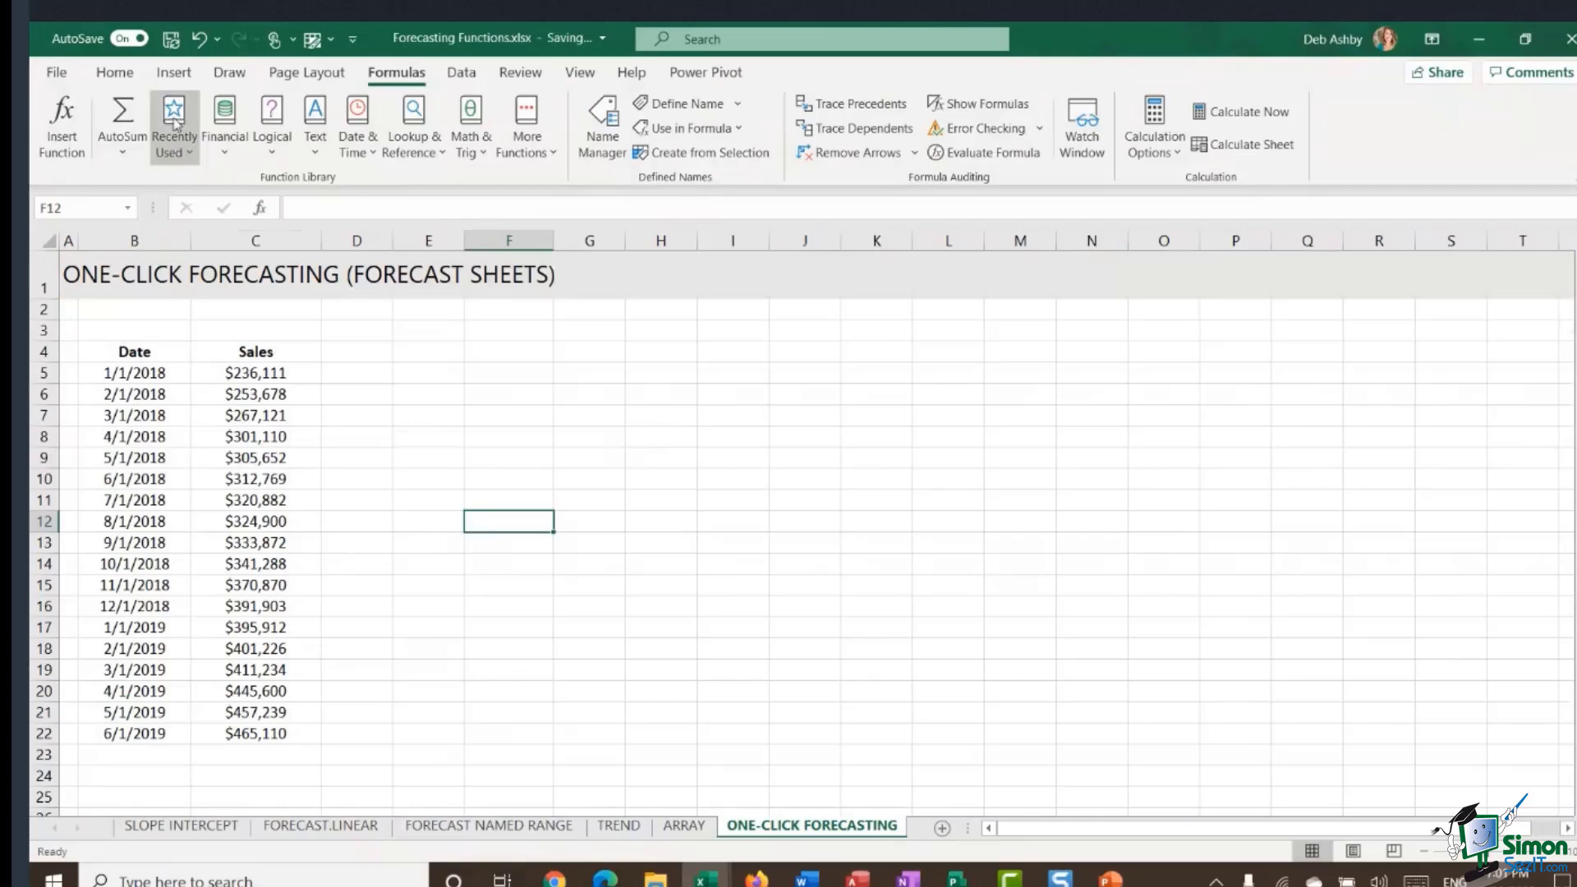
pyautogui.click(256, 458)
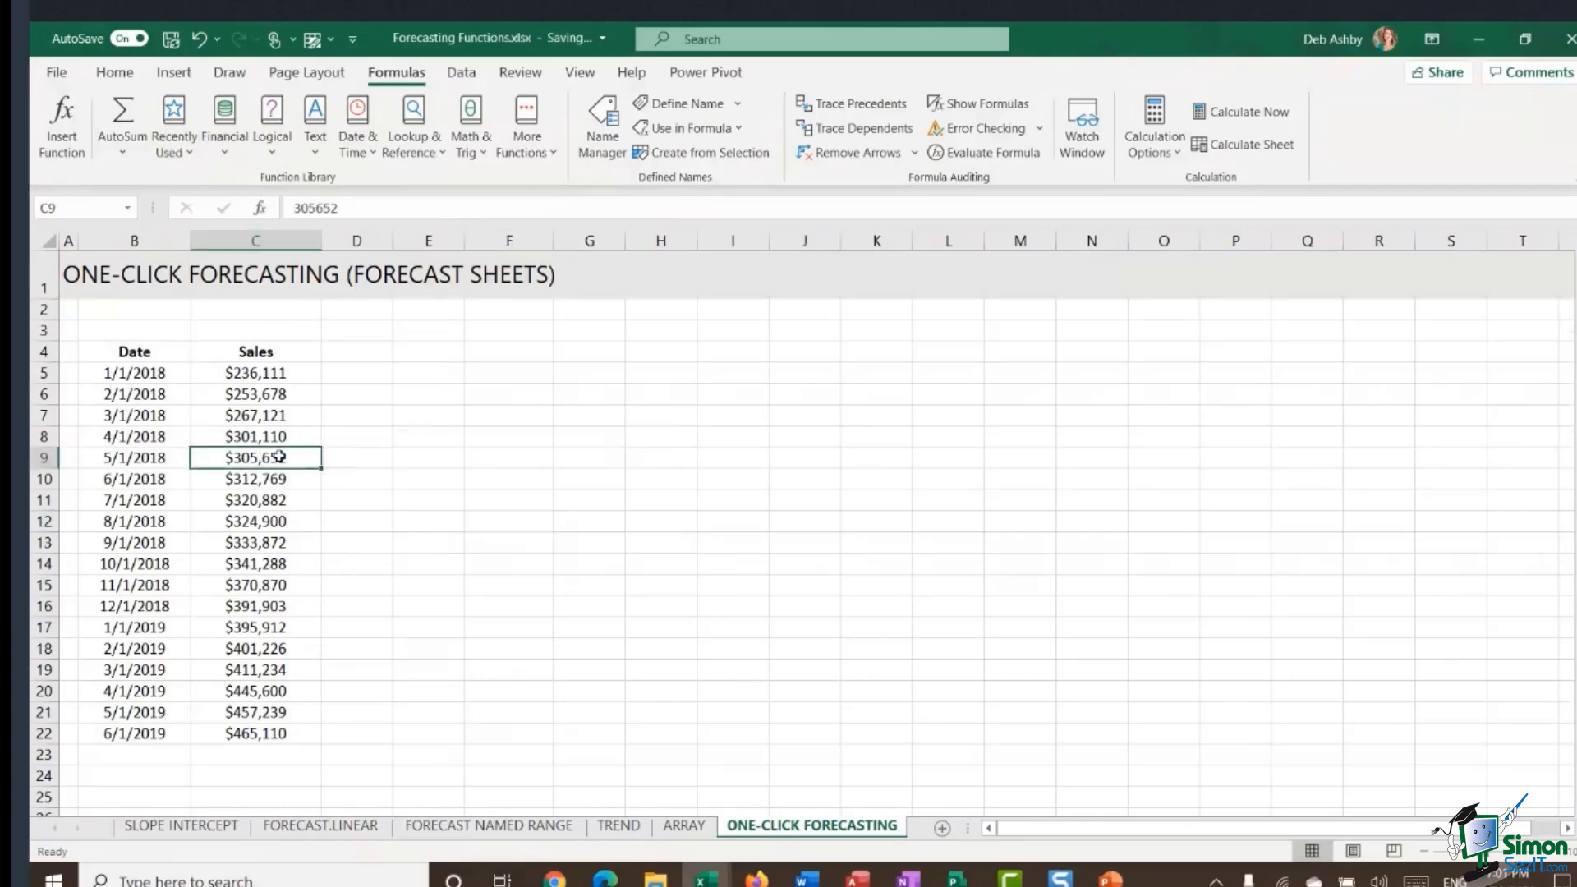
pyautogui.click(257, 415)
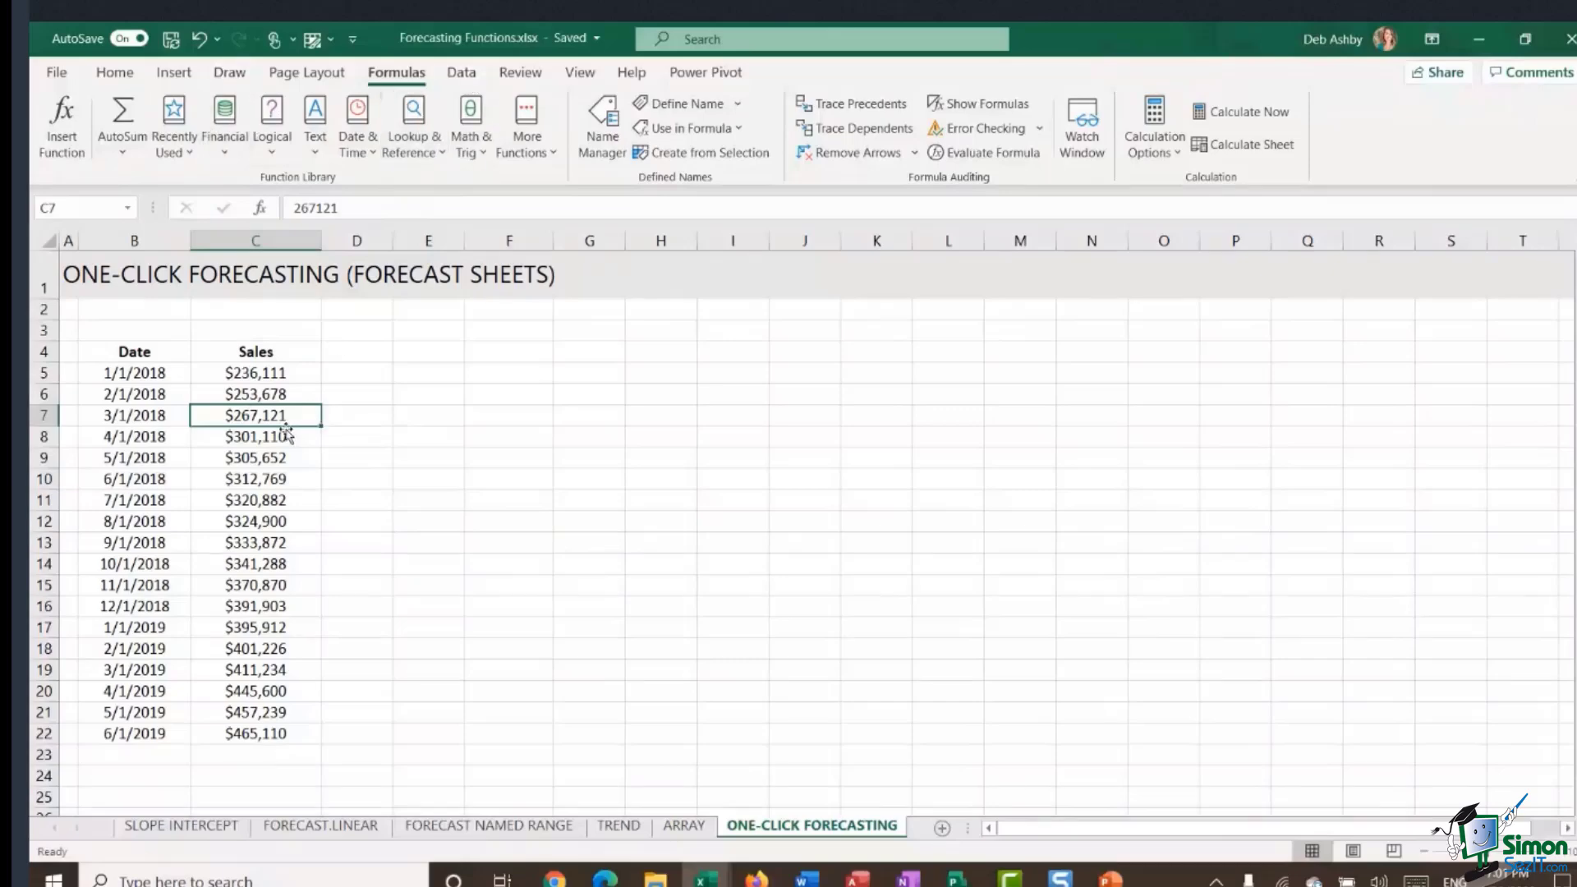
pyautogui.click(459, 75)
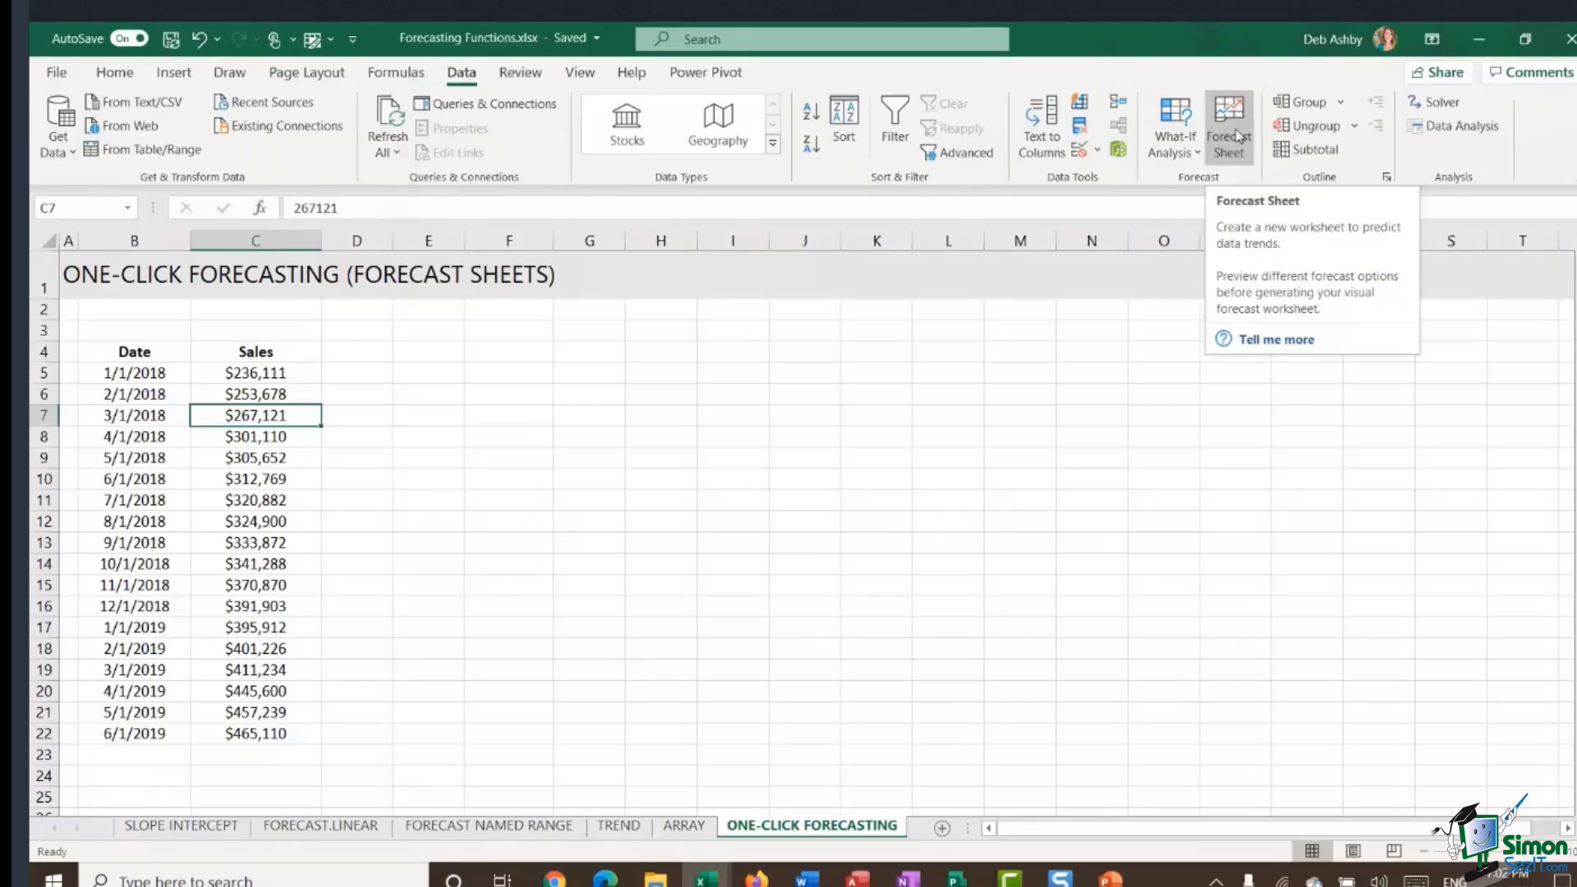
pyautogui.click(359, 396)
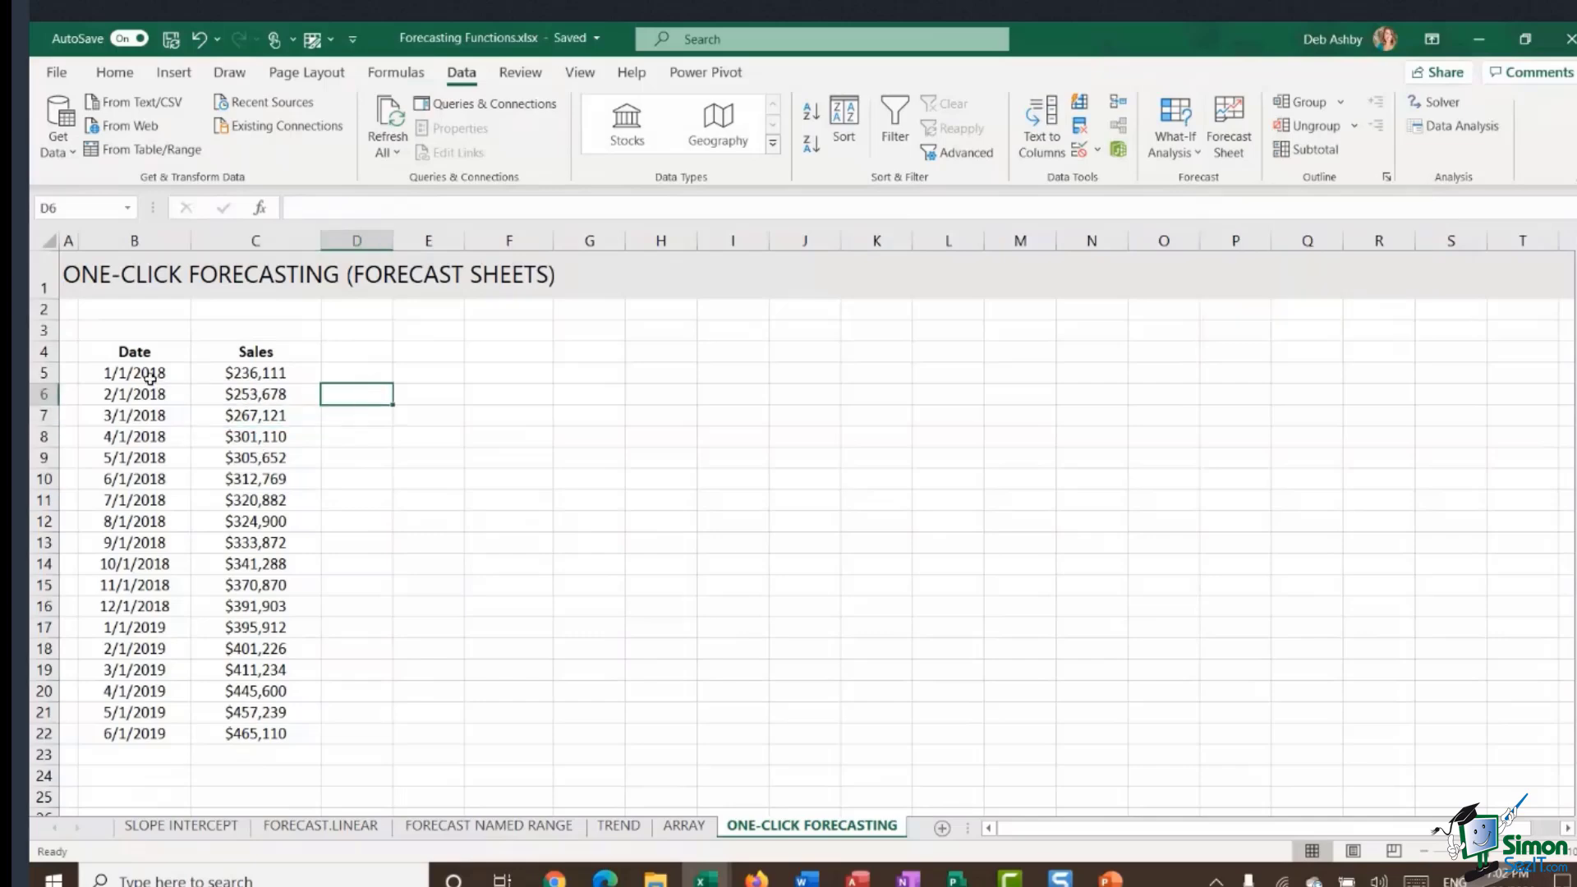
# - Check the dates in B5:B11 for a consistent interval between entries
pyautogui.click(149, 377)
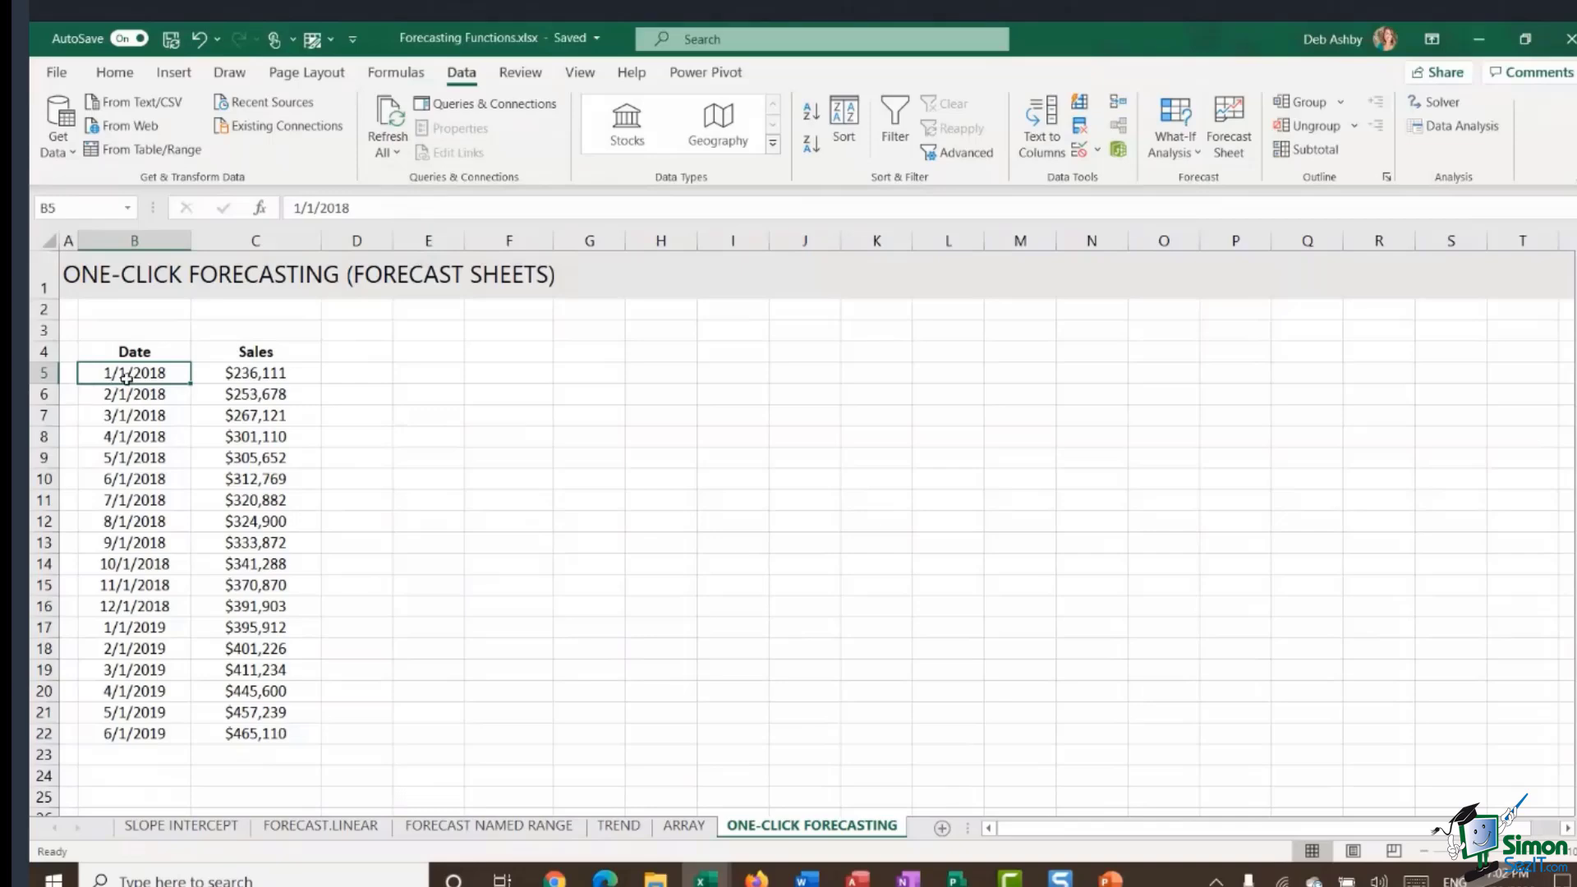
pyautogui.click(110, 397)
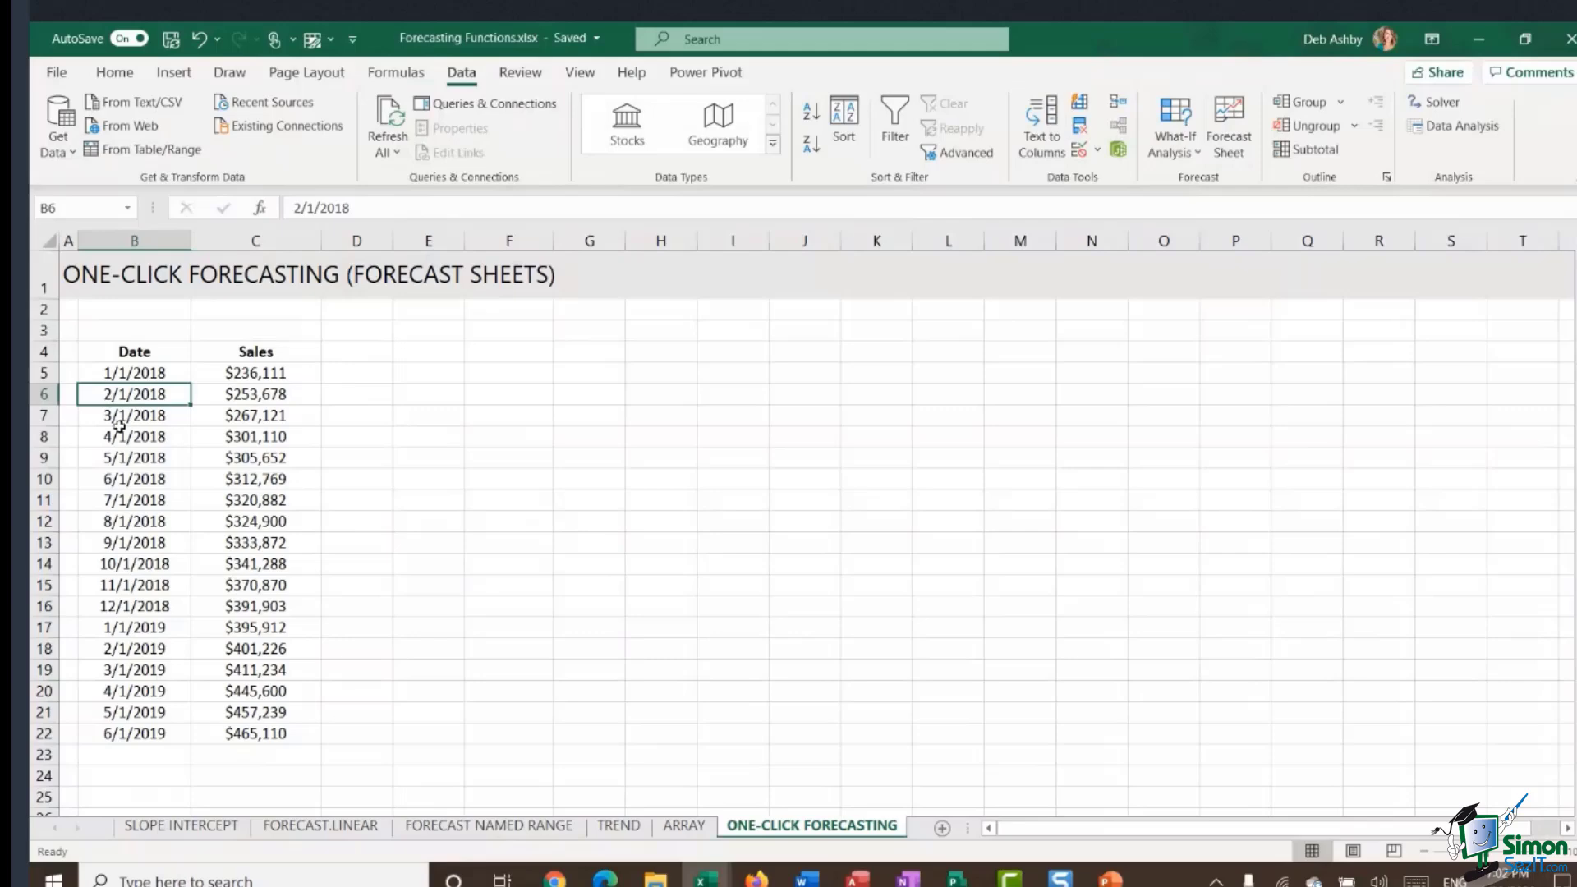
pyautogui.click(115, 422)
pyautogui.click(116, 438)
pyautogui.click(121, 458)
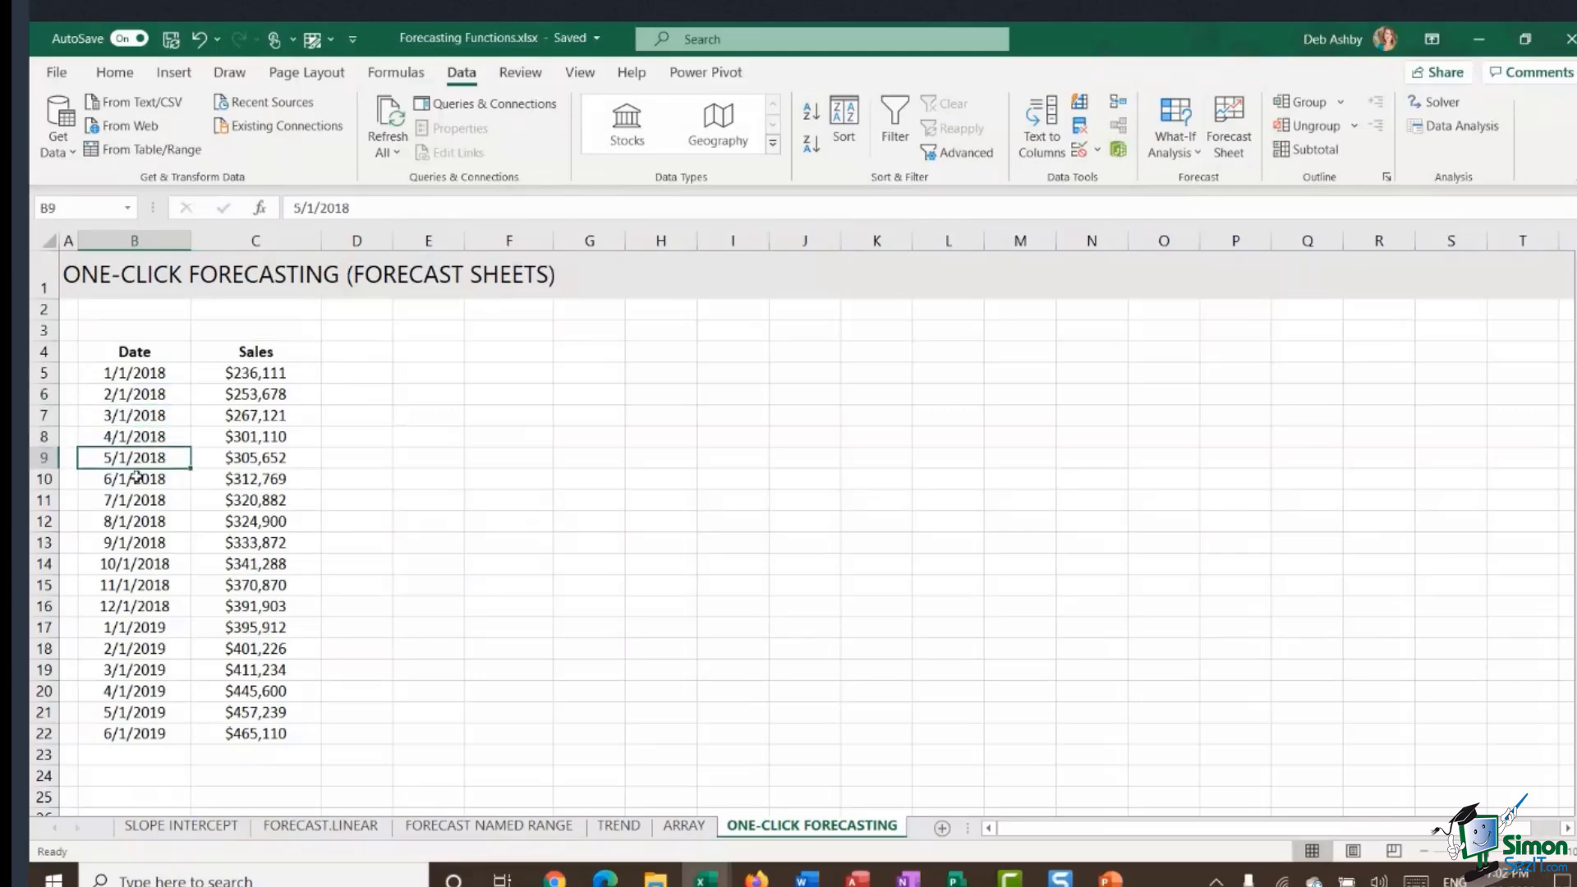
pyautogui.click(136, 479)
pyautogui.click(142, 504)
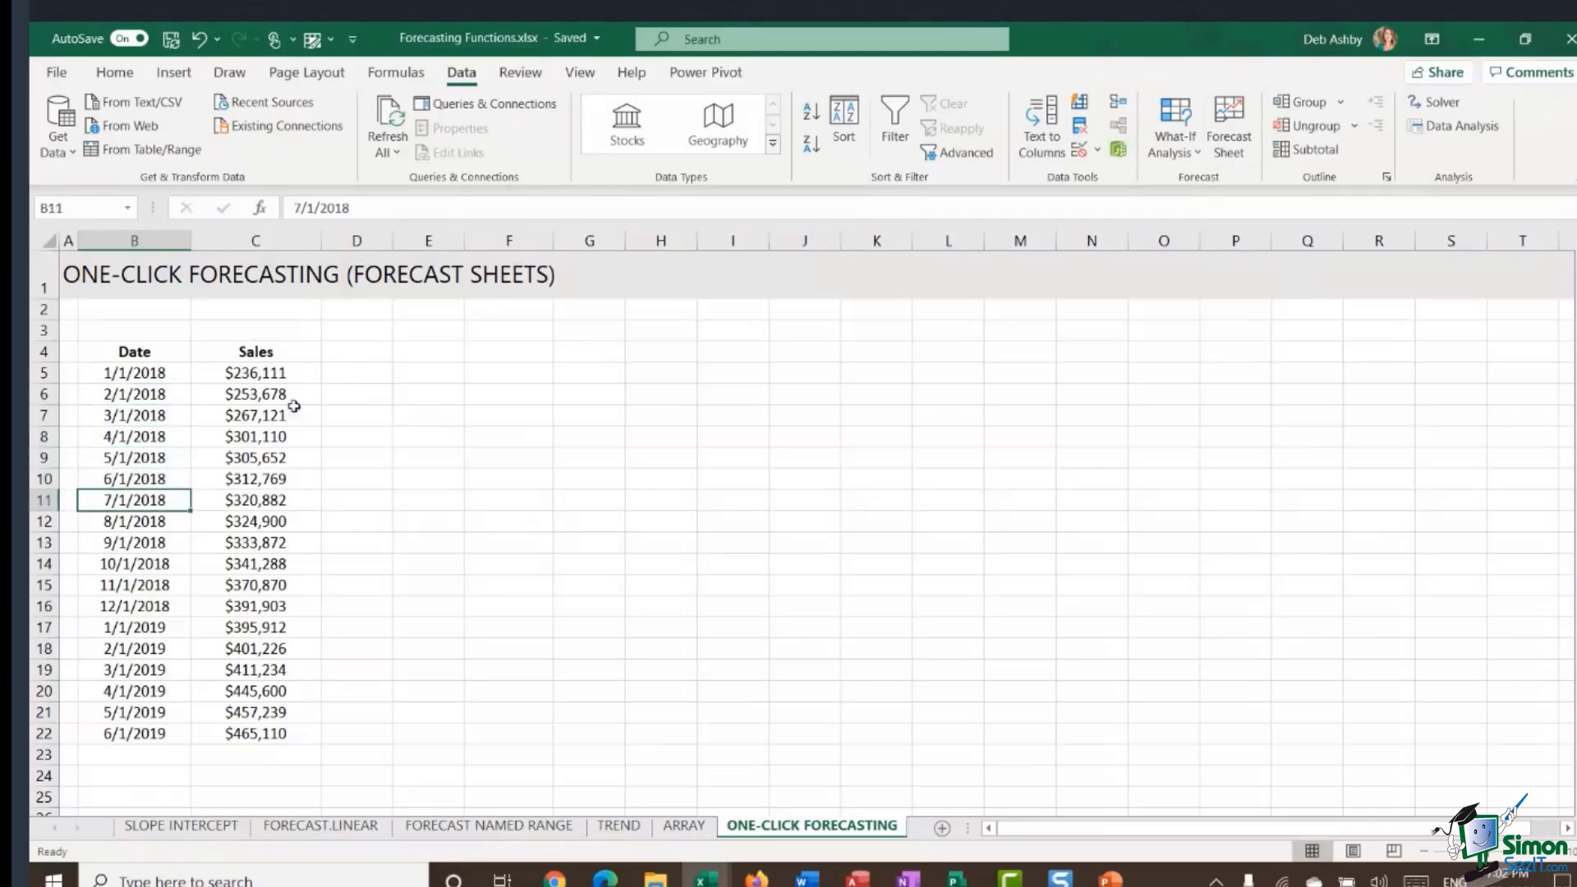
# - Look through the Sales values in C5:C13 that correspond to the dates
pyautogui.click(294, 370)
pyautogui.click(291, 395)
pyautogui.click(283, 416)
pyautogui.click(279, 437)
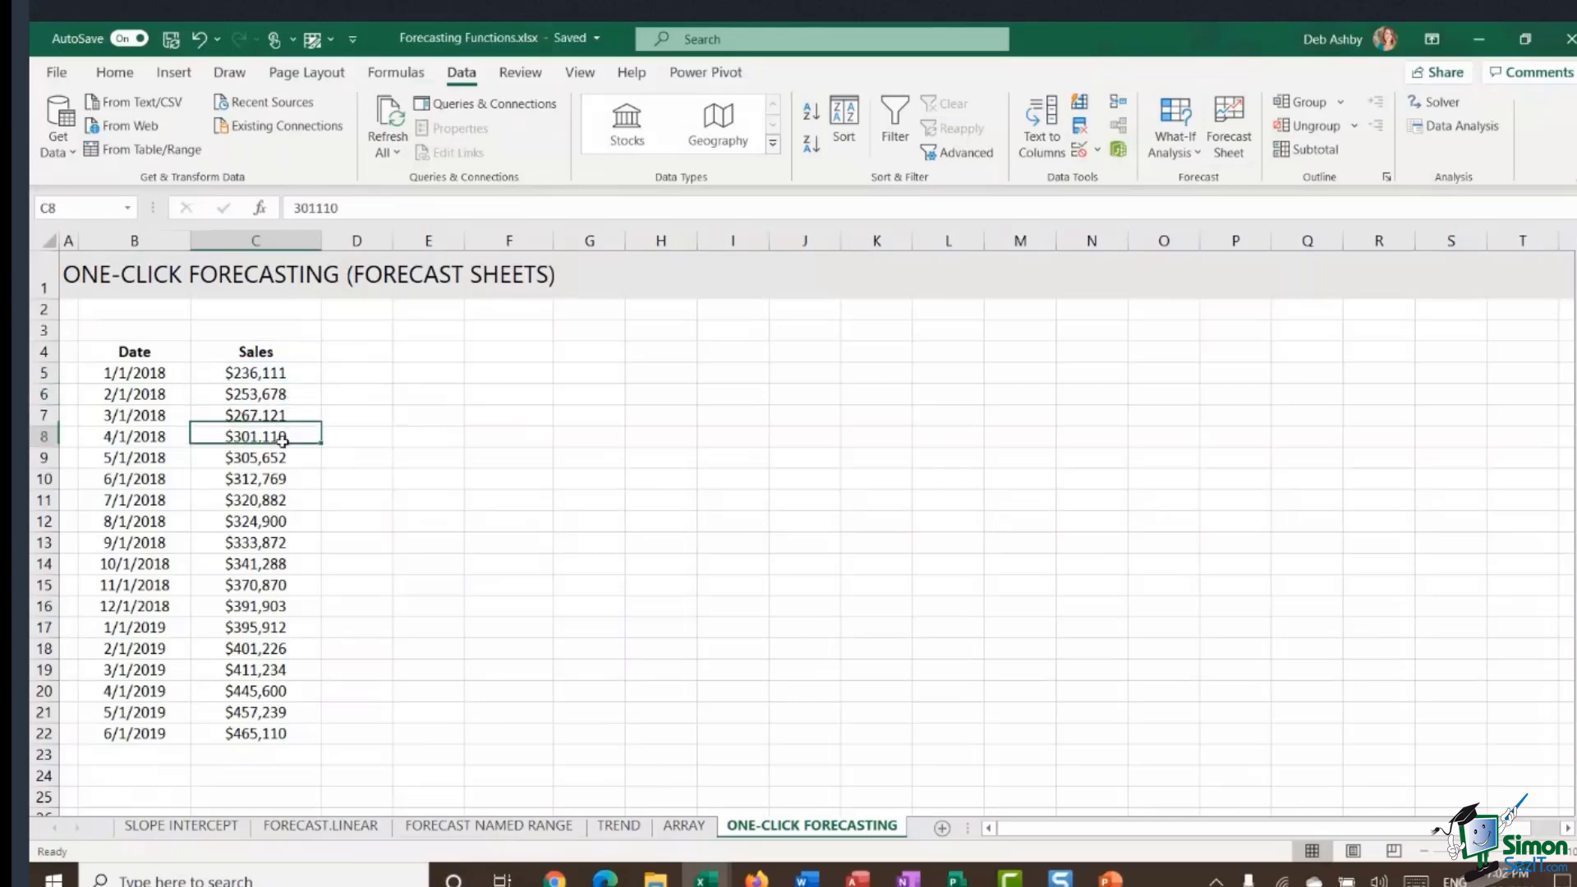
pyautogui.click(274, 459)
pyautogui.click(273, 479)
pyautogui.click(271, 500)
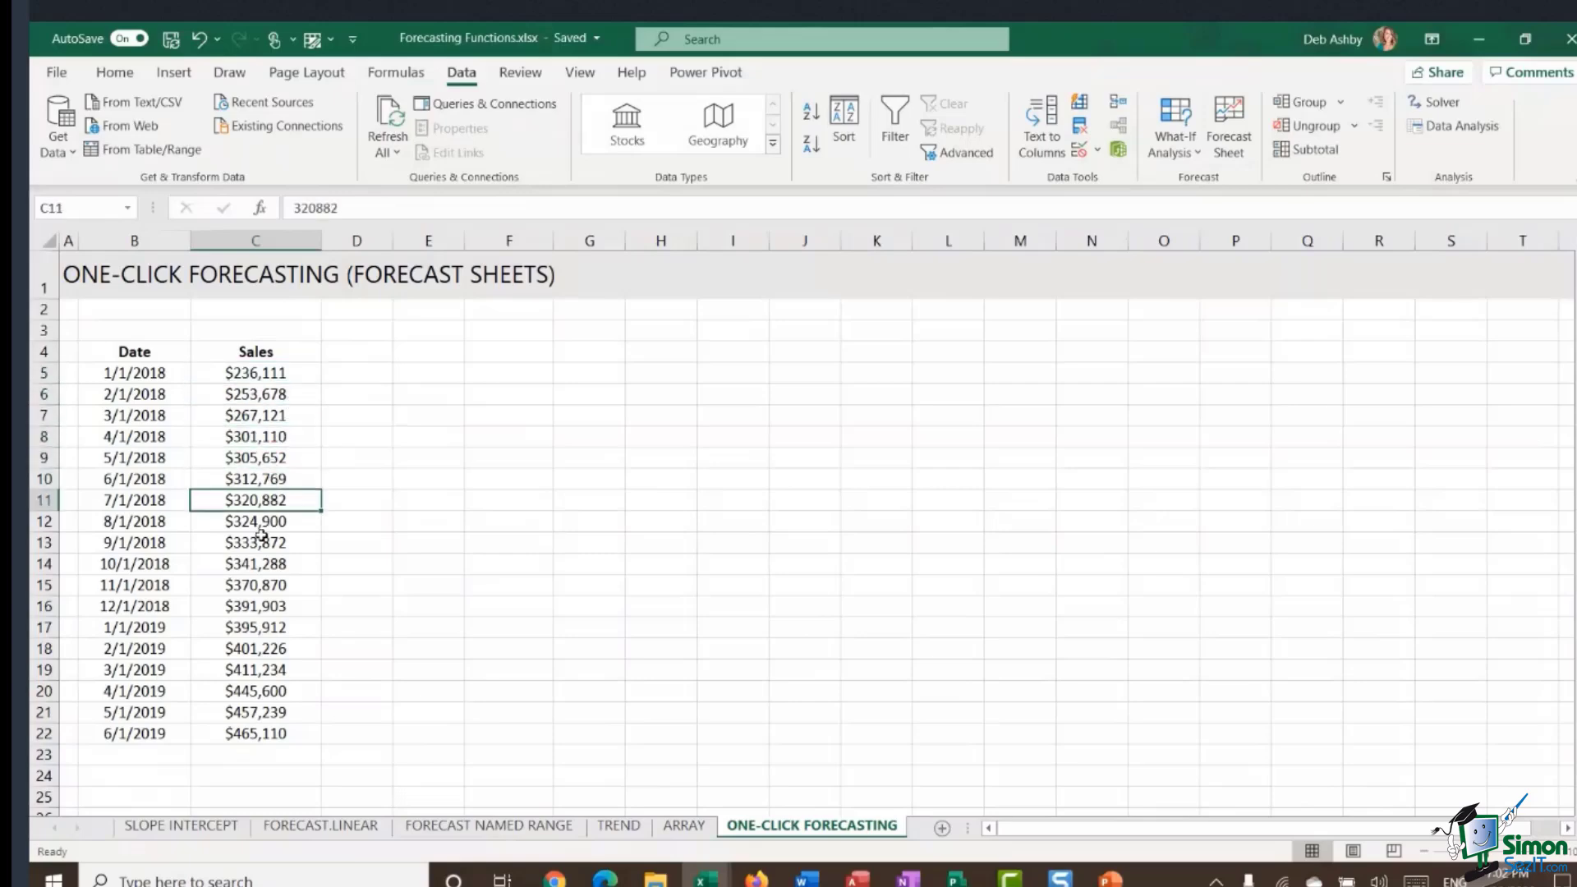
pyautogui.click(262, 538)
pyautogui.click(272, 520)
pyautogui.click(264, 370)
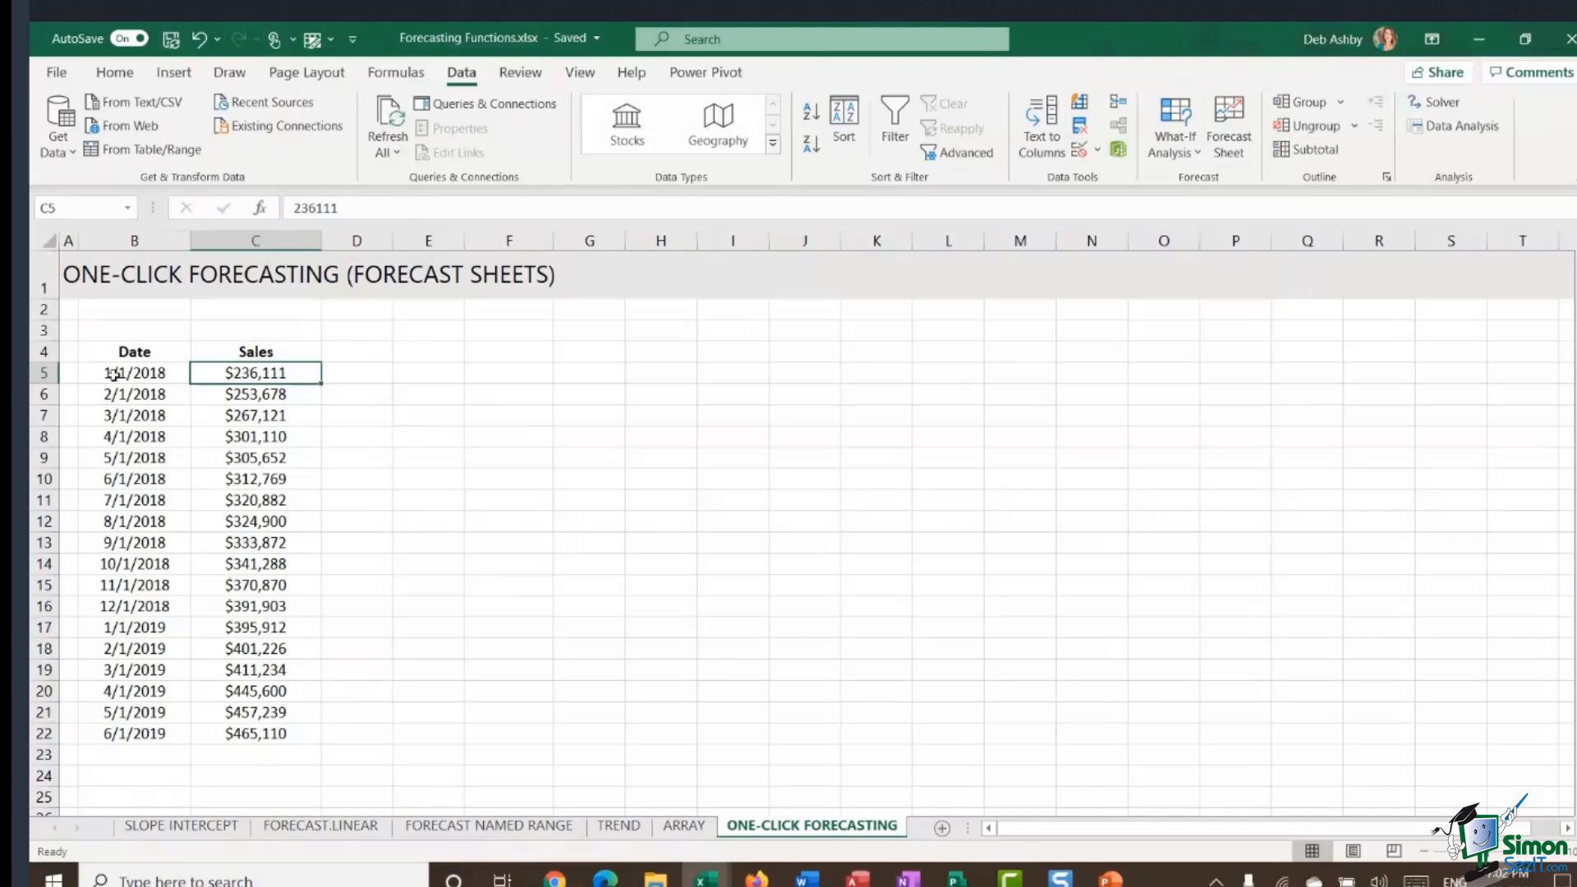
# - Recheck the Date column's interval and the matching Sales entries as source data for a forecast sheet
pyautogui.click(128, 400)
pyautogui.click(127, 436)
pyautogui.click(125, 457)
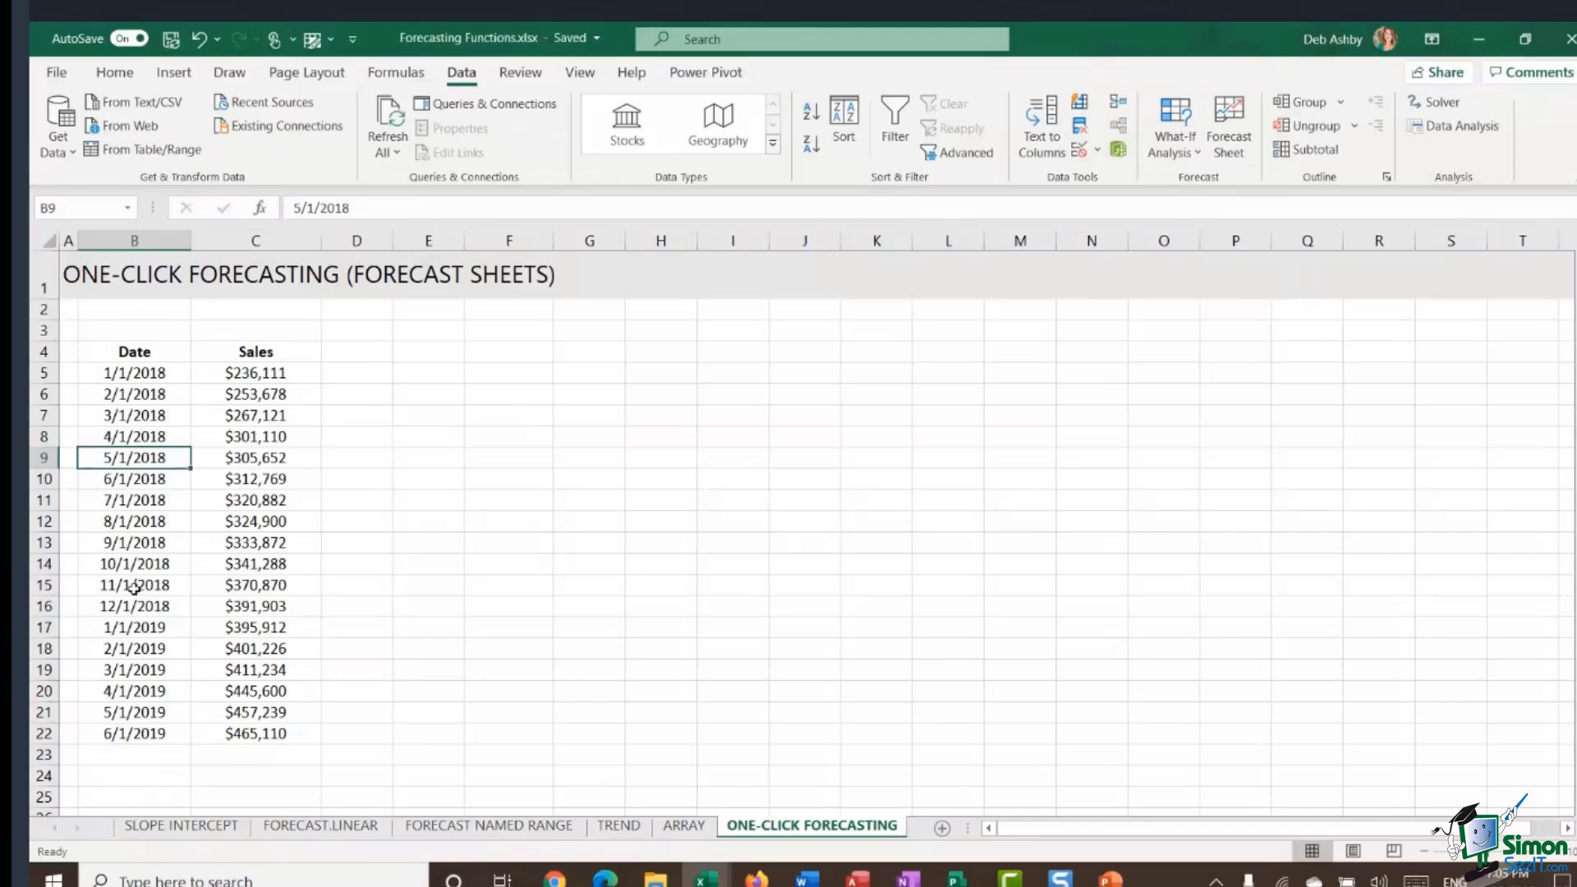
pyautogui.click(252, 376)
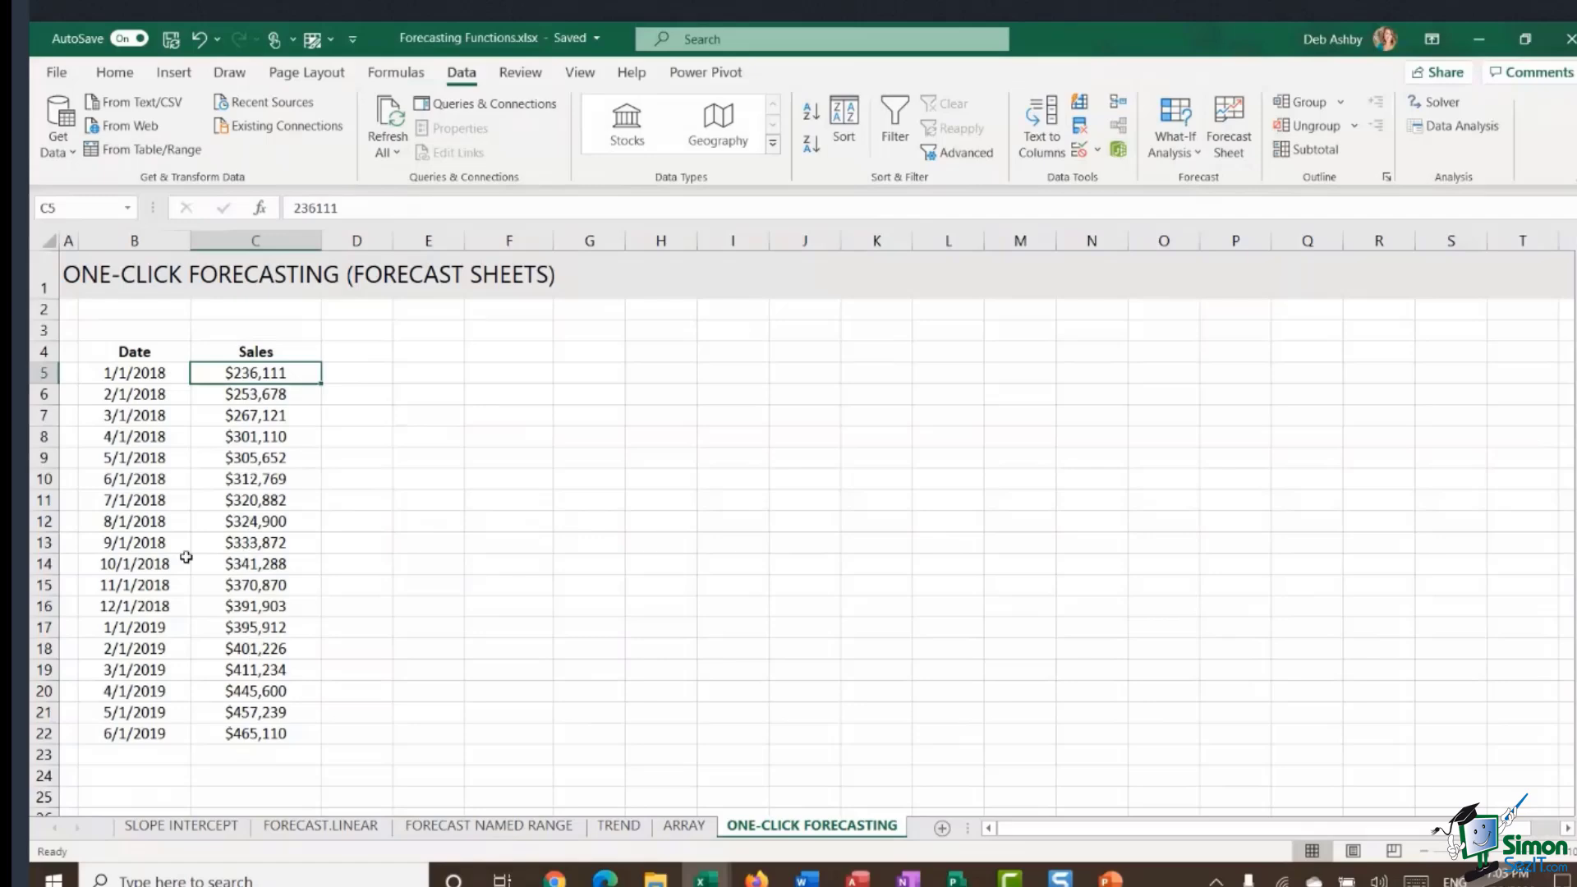
pyautogui.click(148, 380)
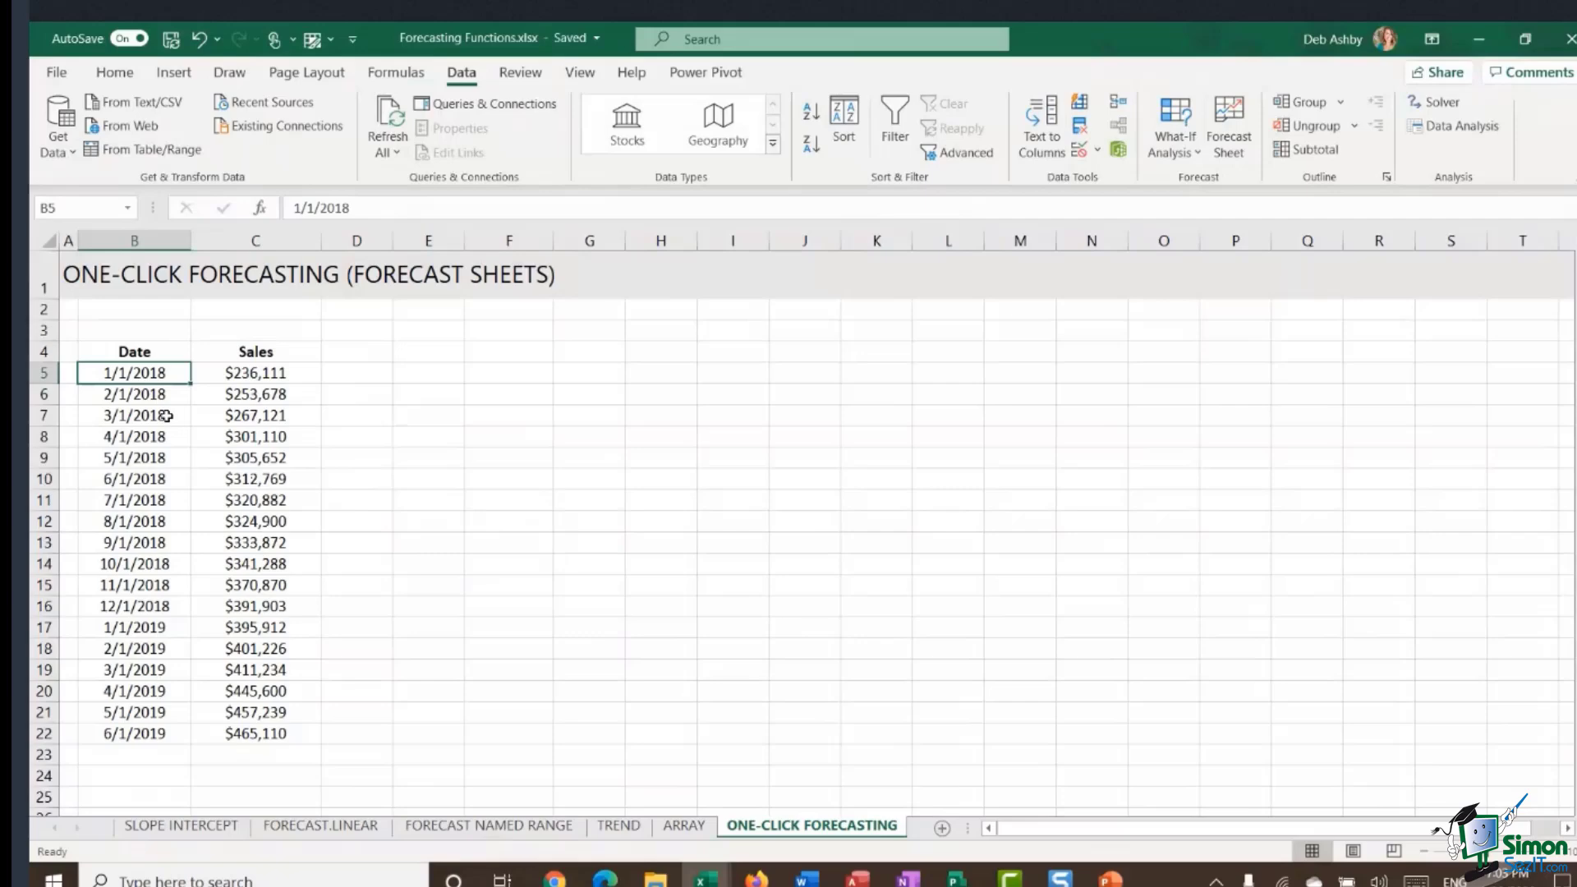
pyautogui.click(253, 419)
pyautogui.click(239, 457)
pyautogui.click(246, 503)
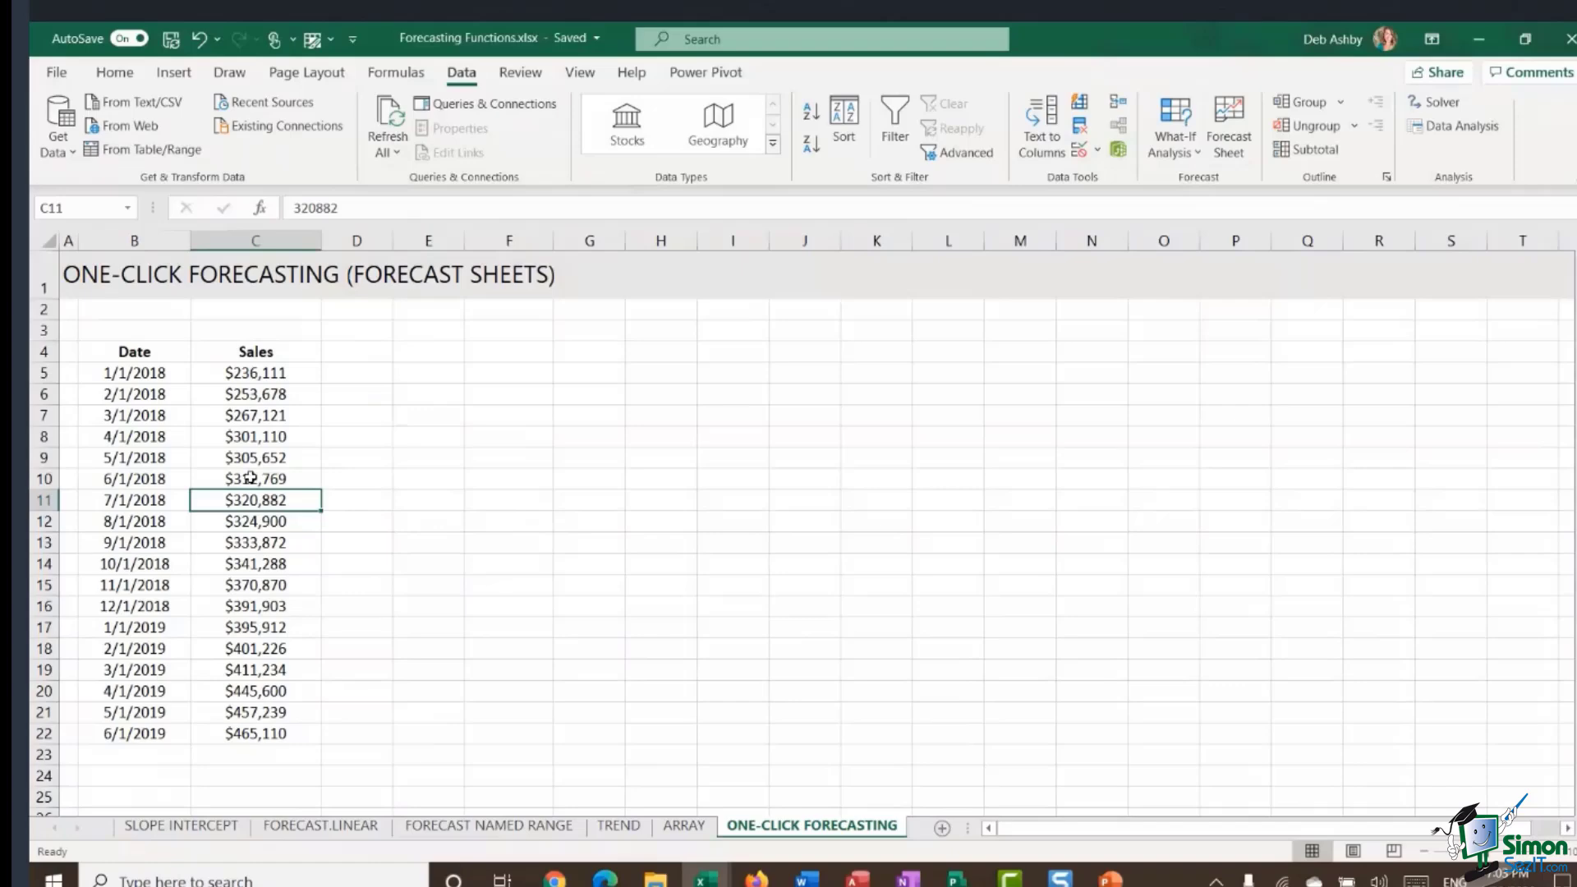
# - Look over the Sales values in column C against the monthly dates beside them
pyautogui.click(255, 436)
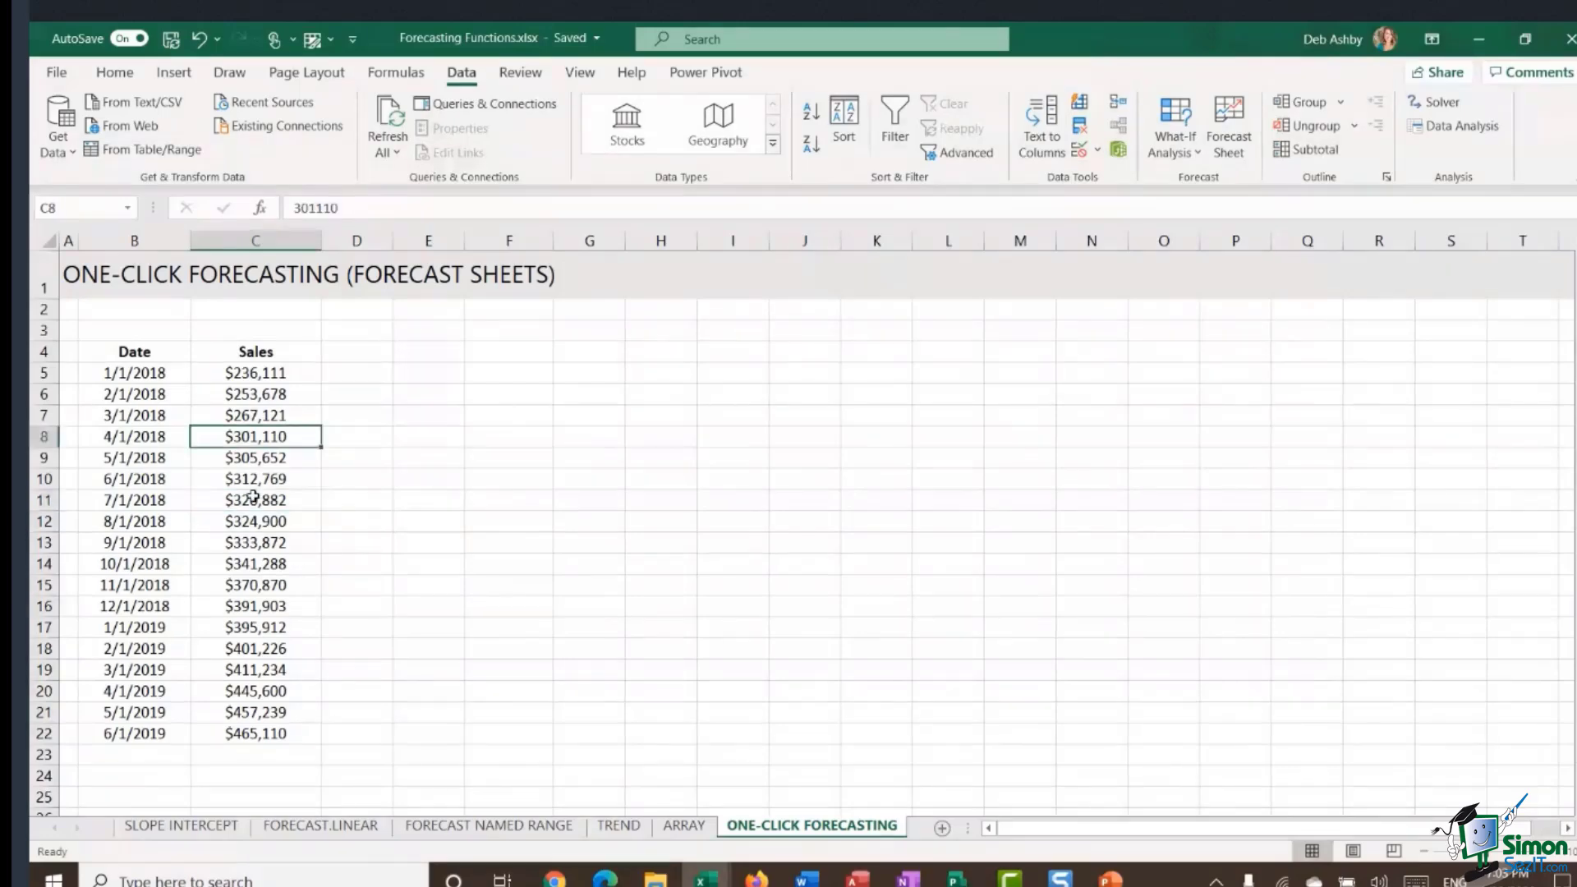
pyautogui.click(247, 542)
pyautogui.click(236, 592)
pyautogui.click(246, 541)
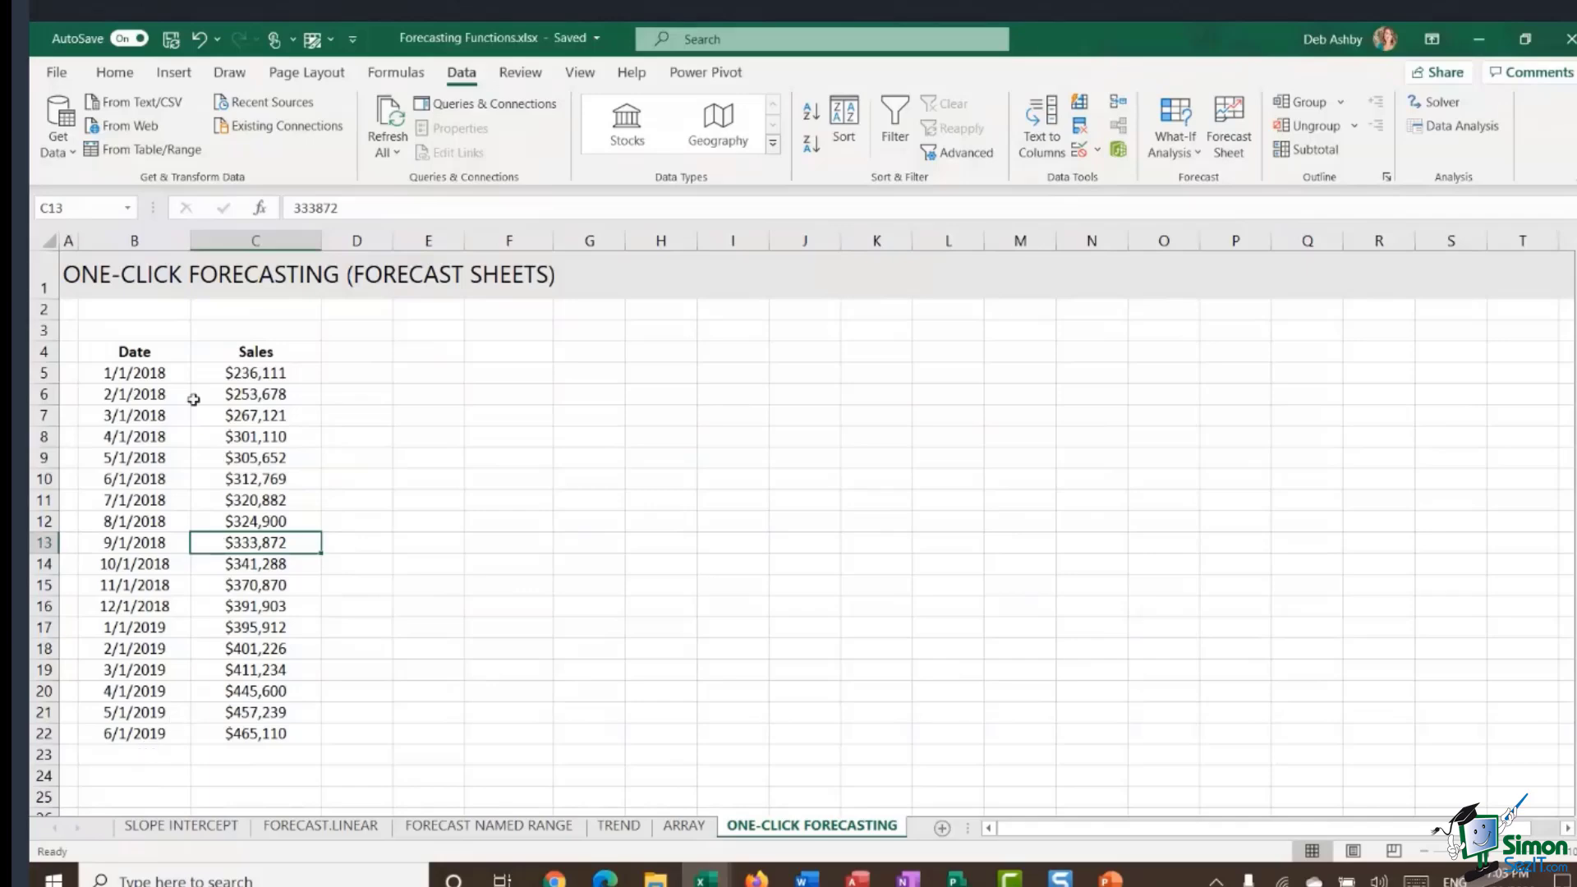
pyautogui.press('Up')
pyautogui.press('Up')
pyautogui.press('Up')
pyautogui.press('Up')
pyautogui.press('Up')
pyautogui.press('Up')
pyautogui.press('Up')
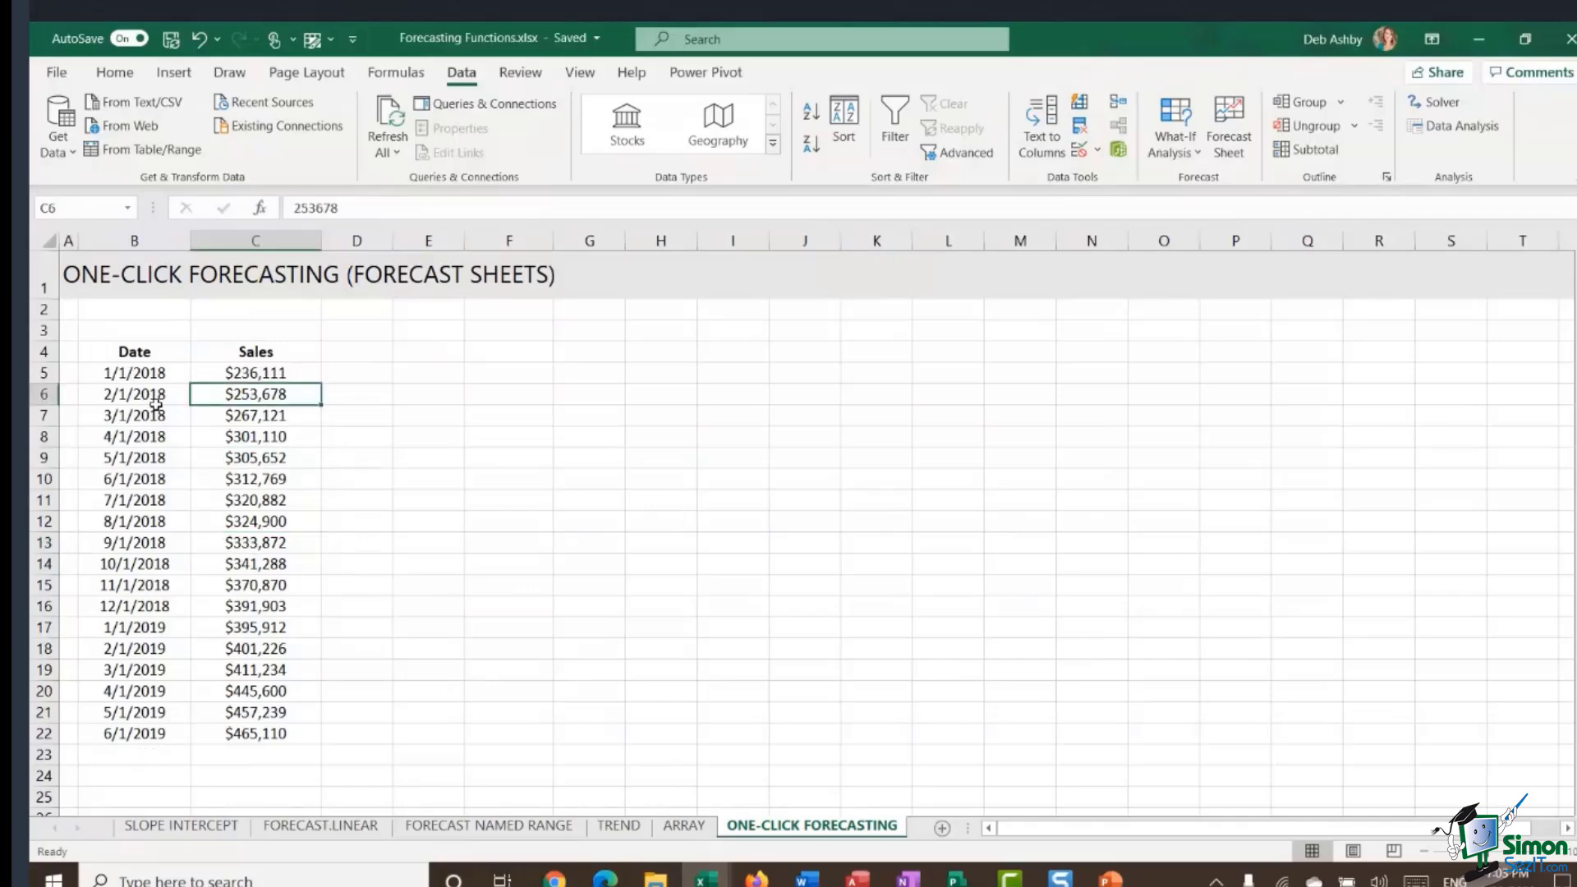
# - Start a forecast sheet from the Date and Sales data in B4:C22 and preview it as a column chart
pyautogui.moveTo(97, 351); pyautogui.dragTo(294, 586)
pyautogui.hotkey('ctrl', 'shift', 'Down')
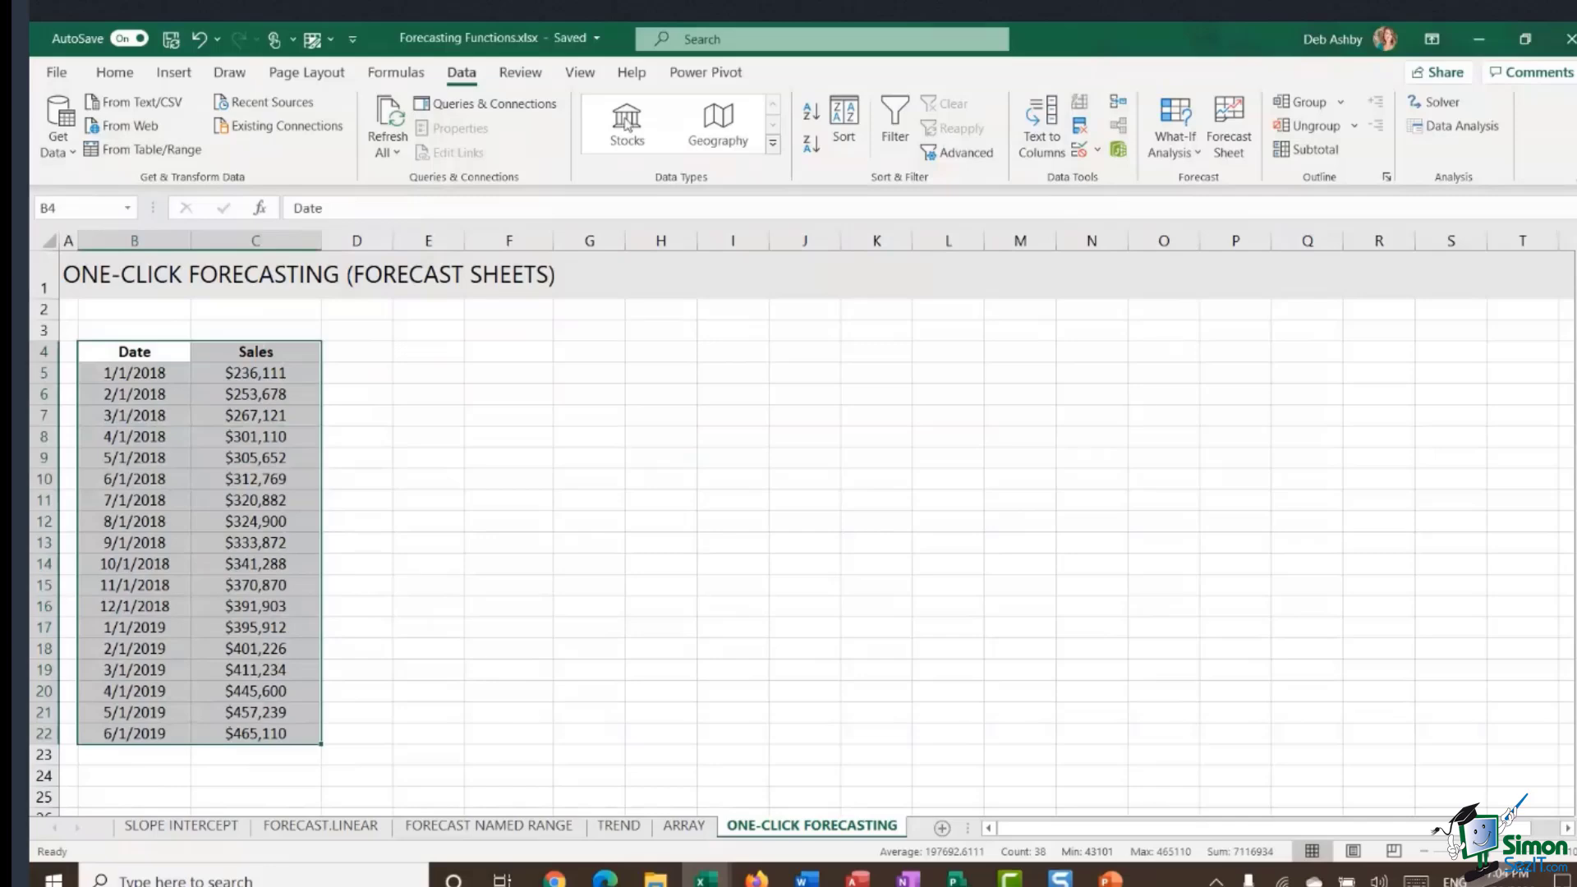
pyautogui.click(1230, 146)
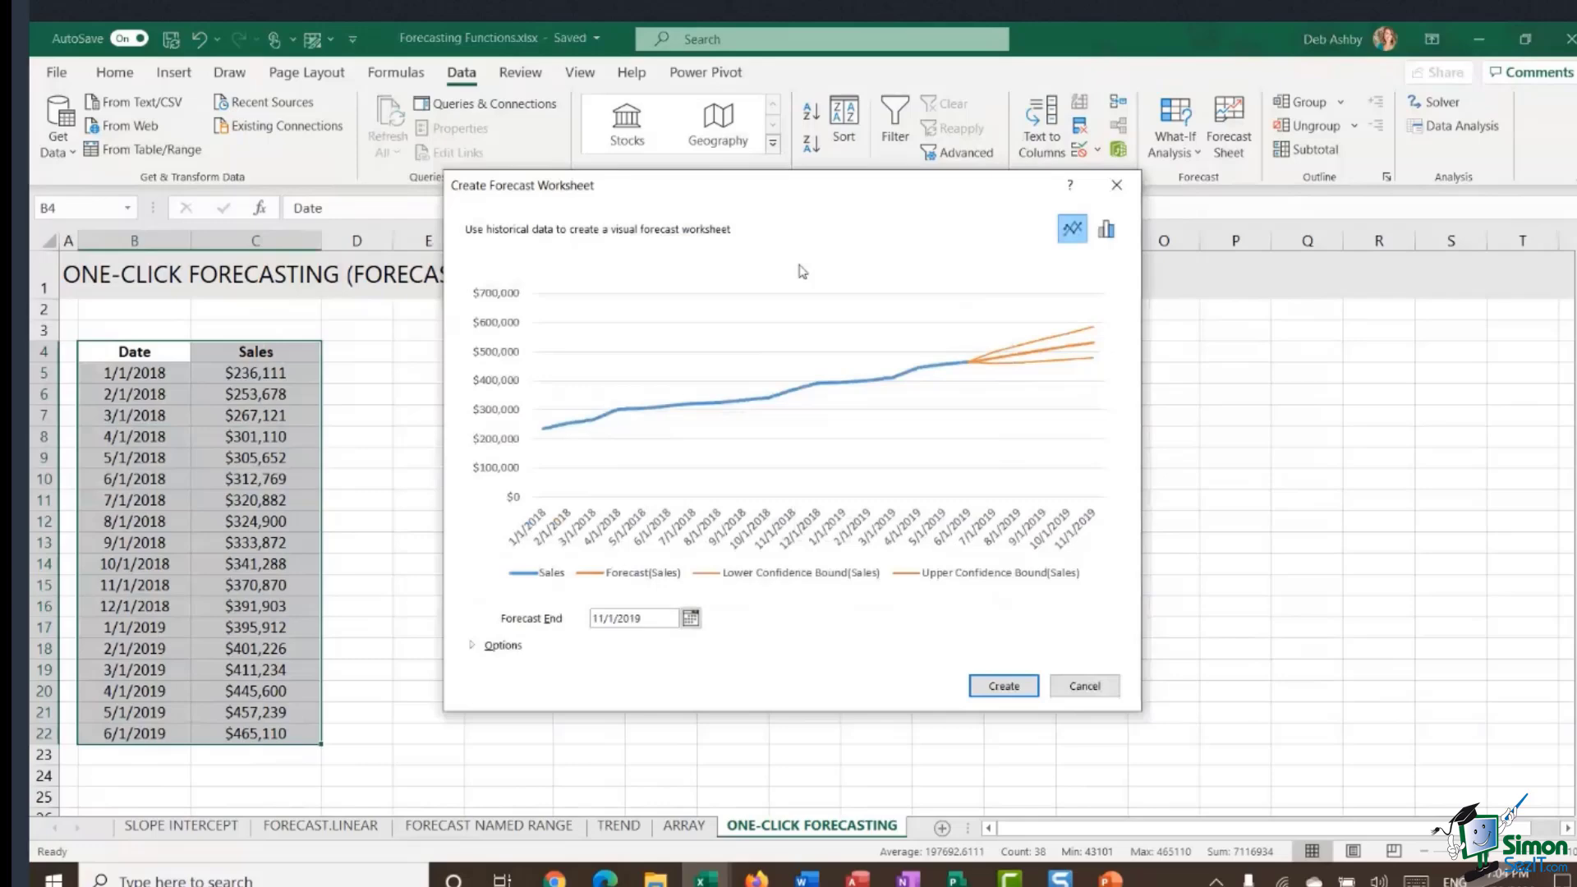
pyautogui.click(1108, 231)
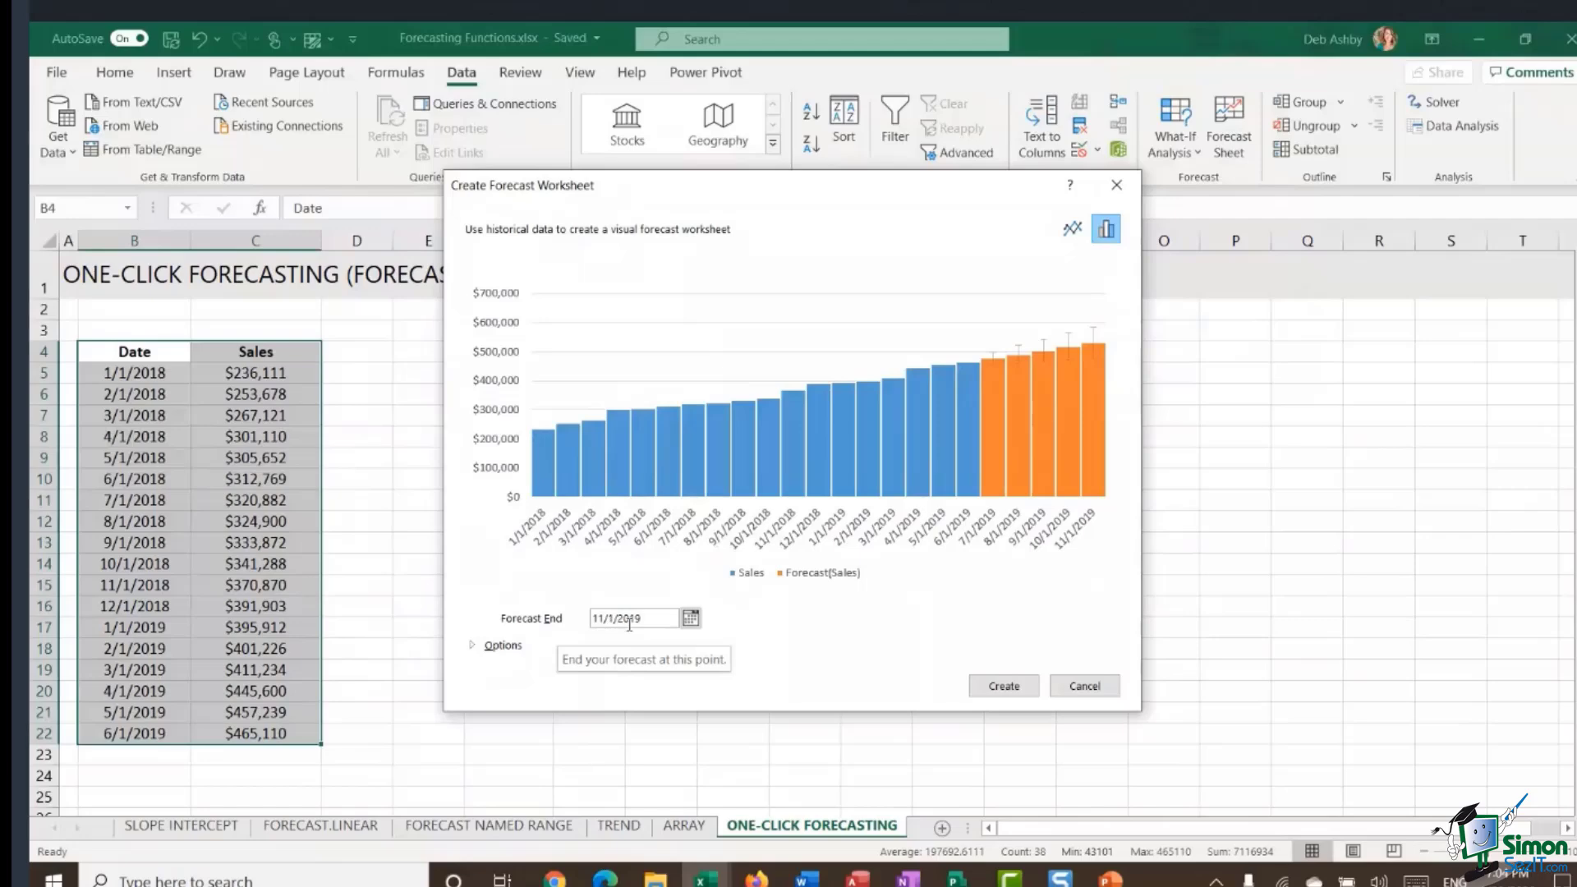
# - Set the forecast end date to 9/1/2019
pyautogui.click(689, 621)
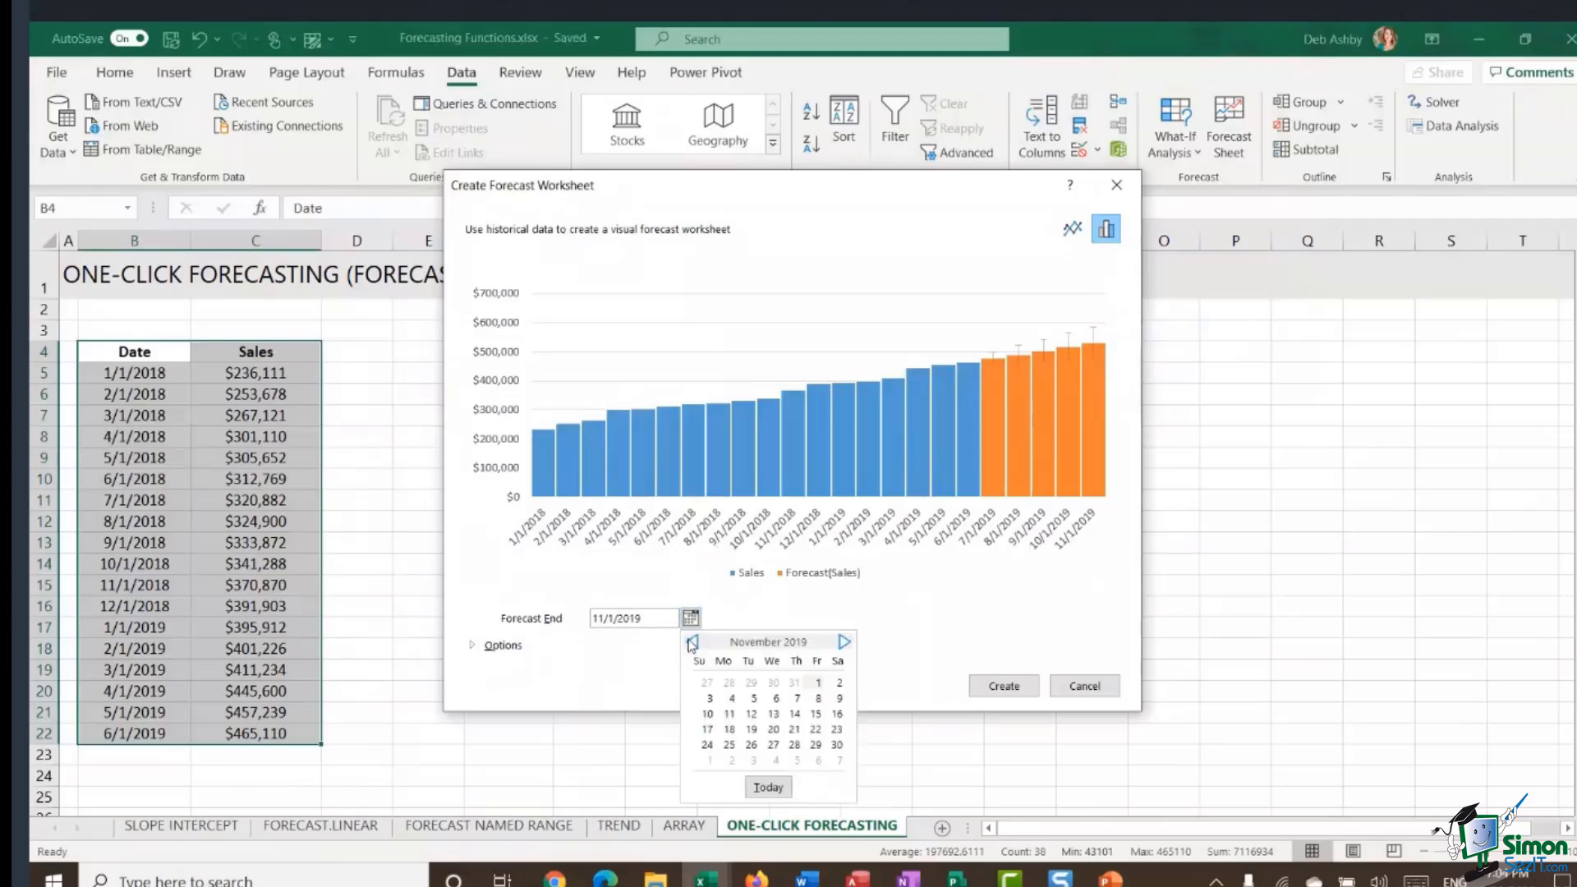
pyautogui.click(692, 642)
pyautogui.click(692, 641)
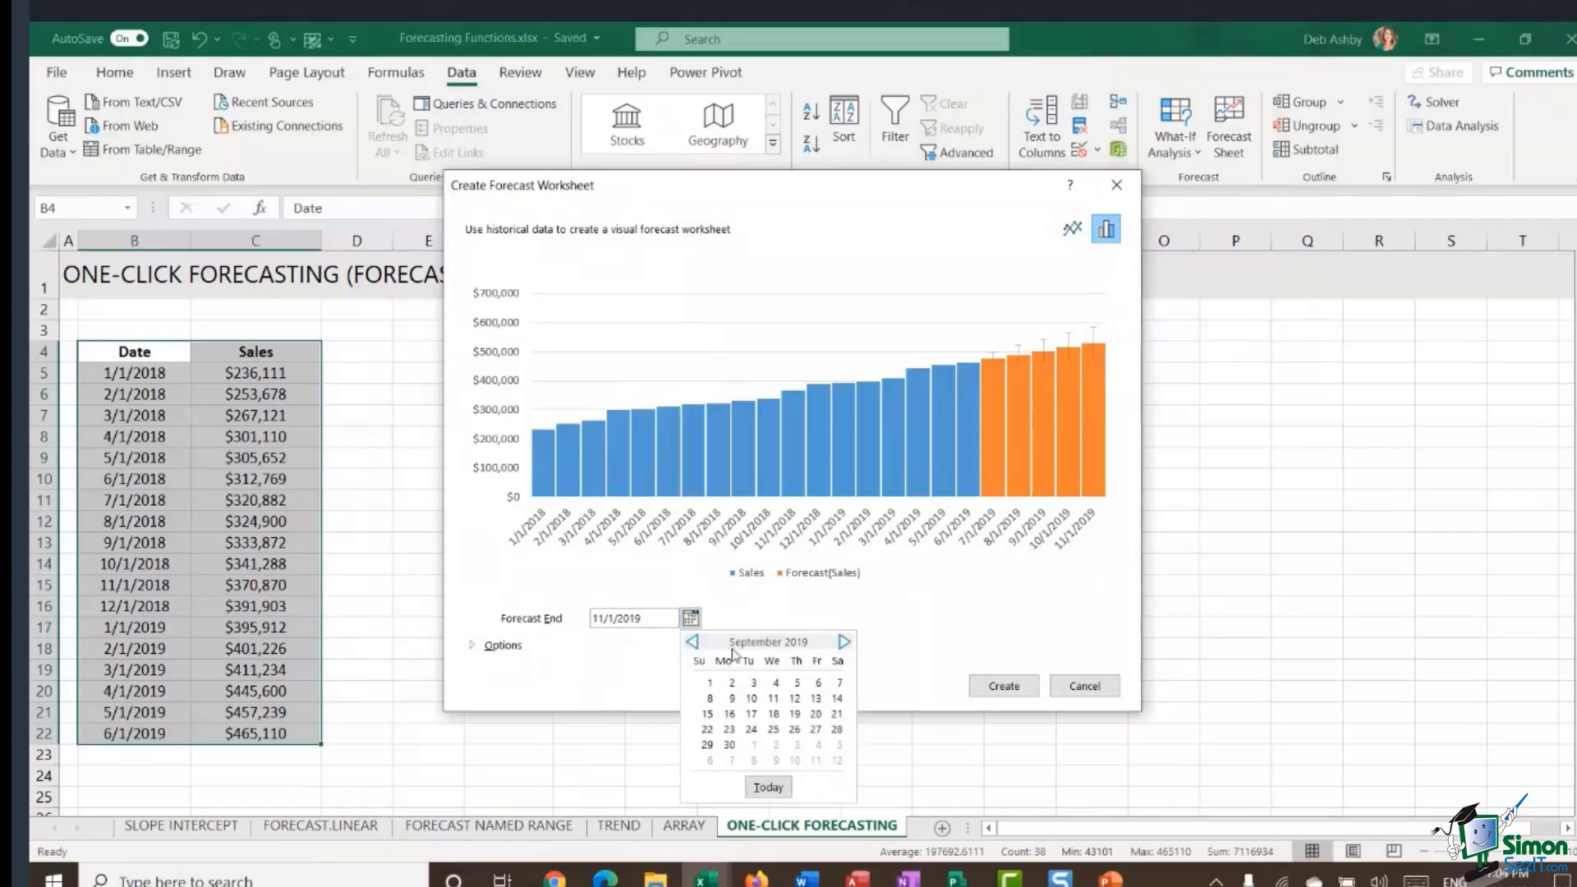
pyautogui.click(711, 685)
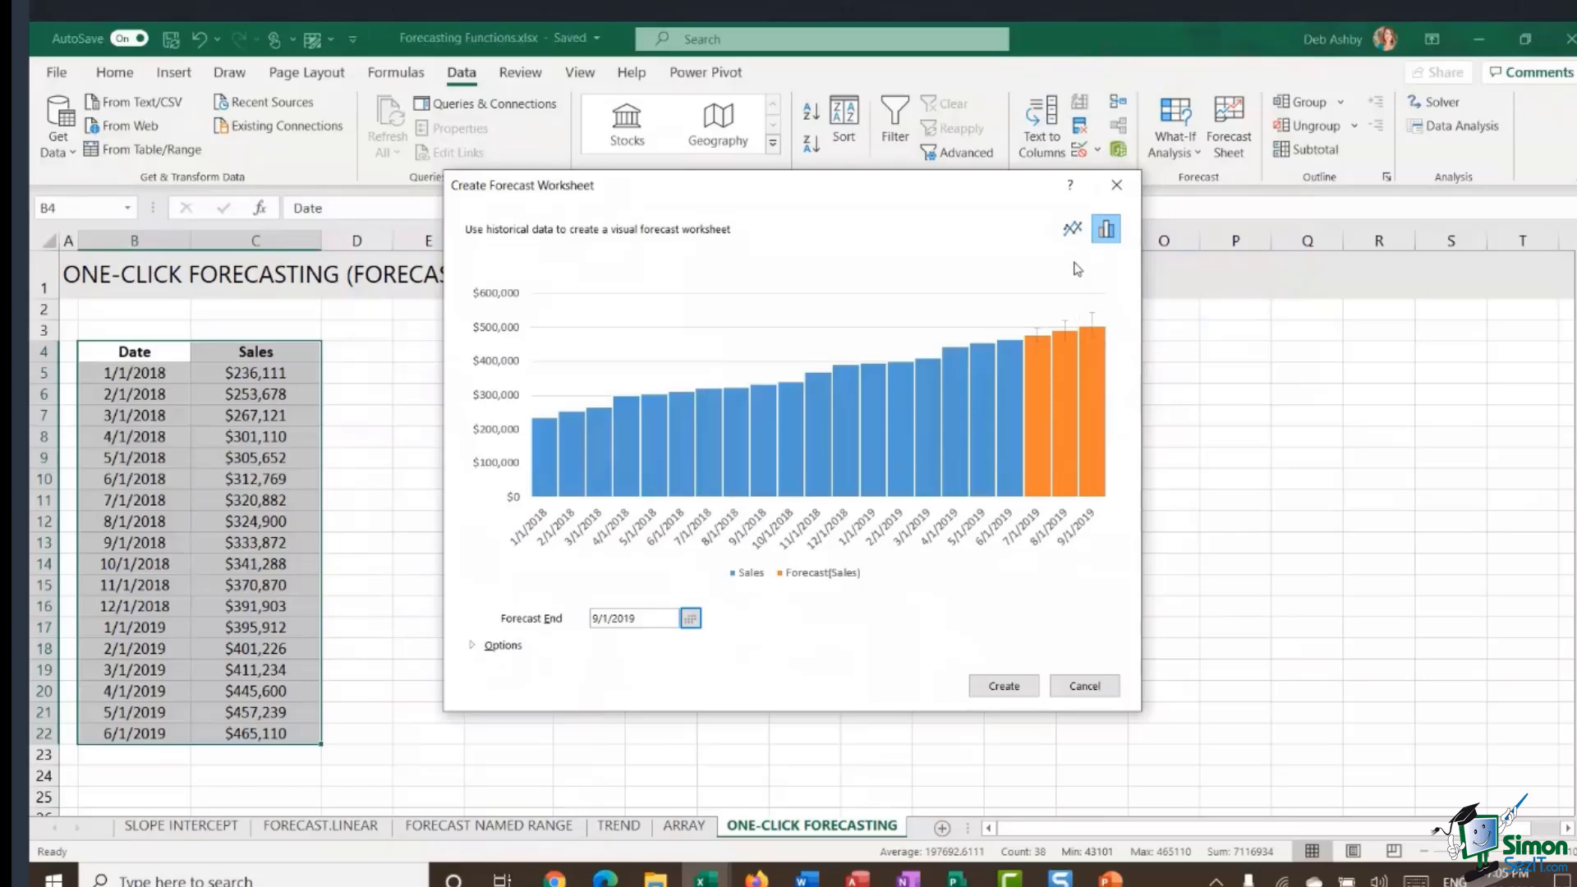
# - Switch the forecast preview to a line chart and expand the additional forecast options into full view
pyautogui.click(1073, 232)
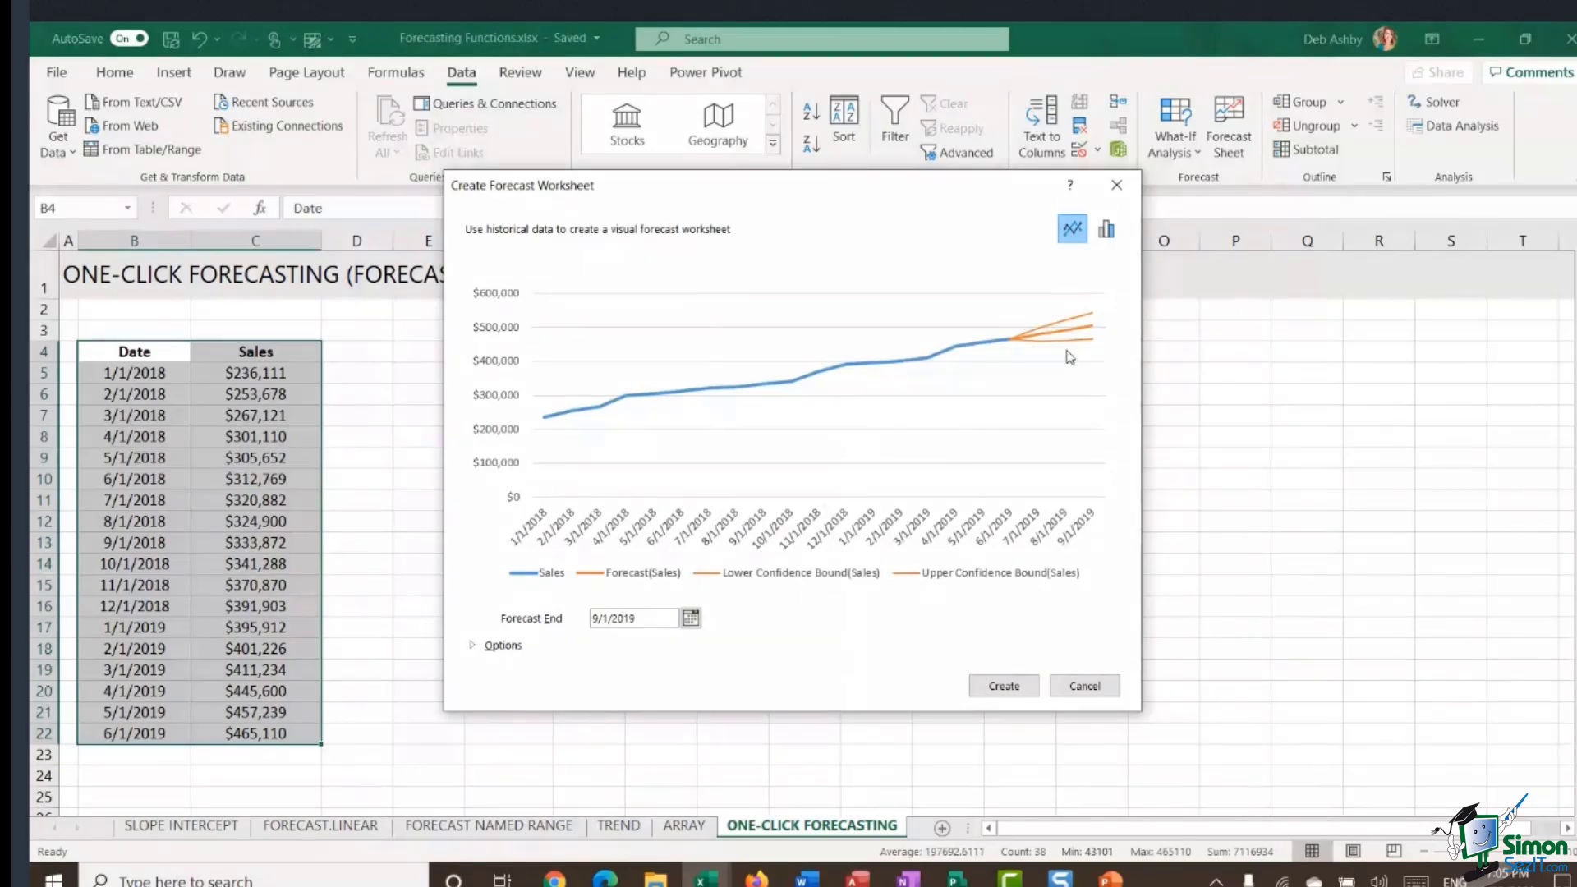
pyautogui.click(474, 646)
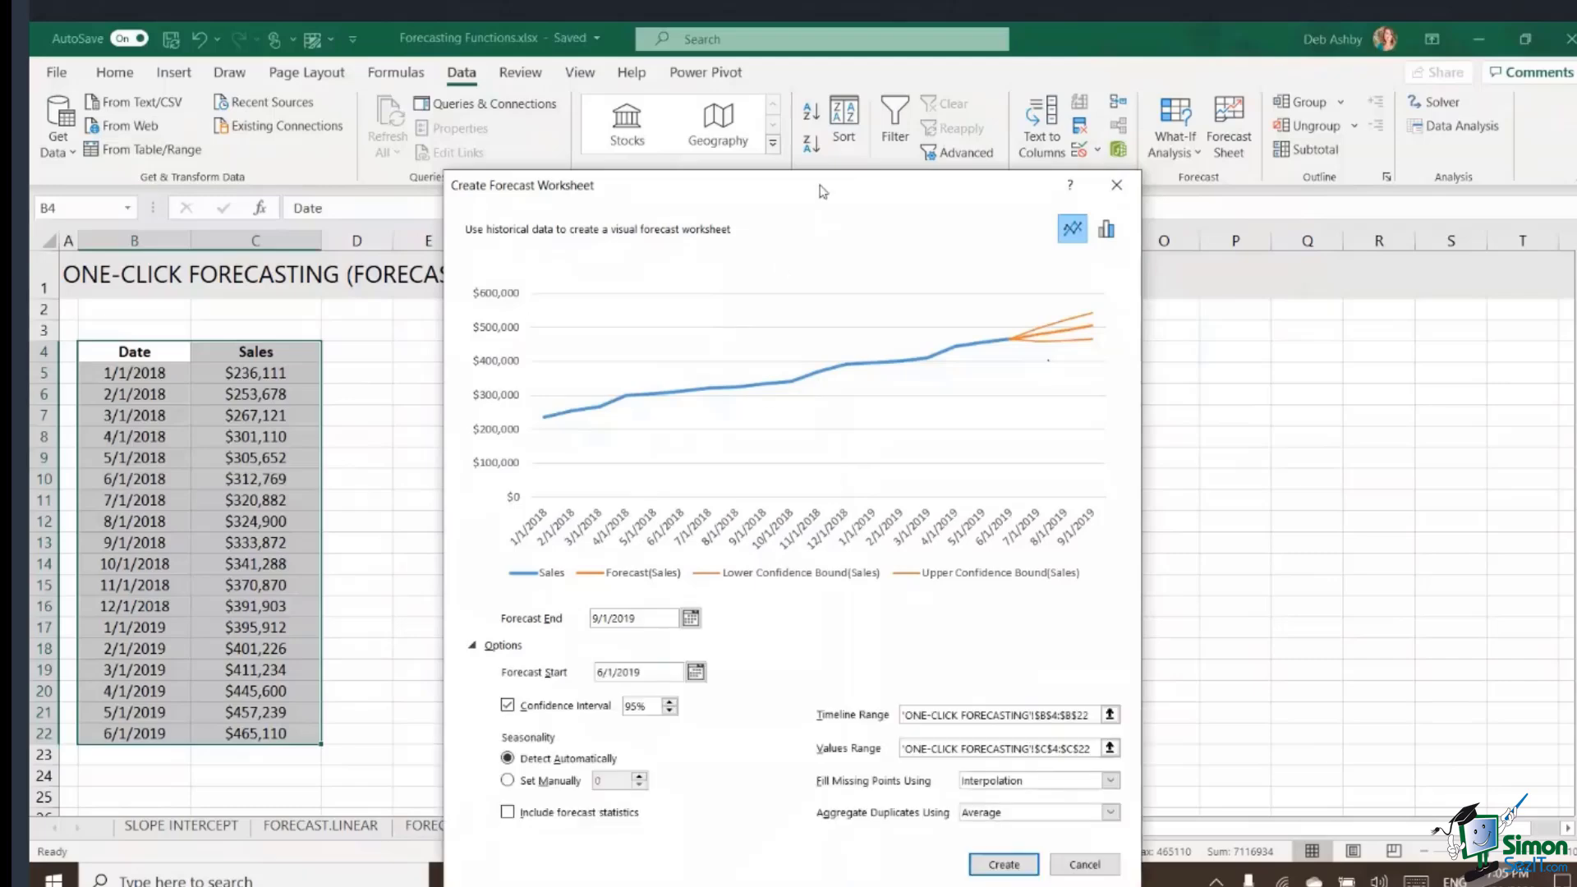
pyautogui.moveTo(794, 202); pyautogui.dragTo(792, 104)
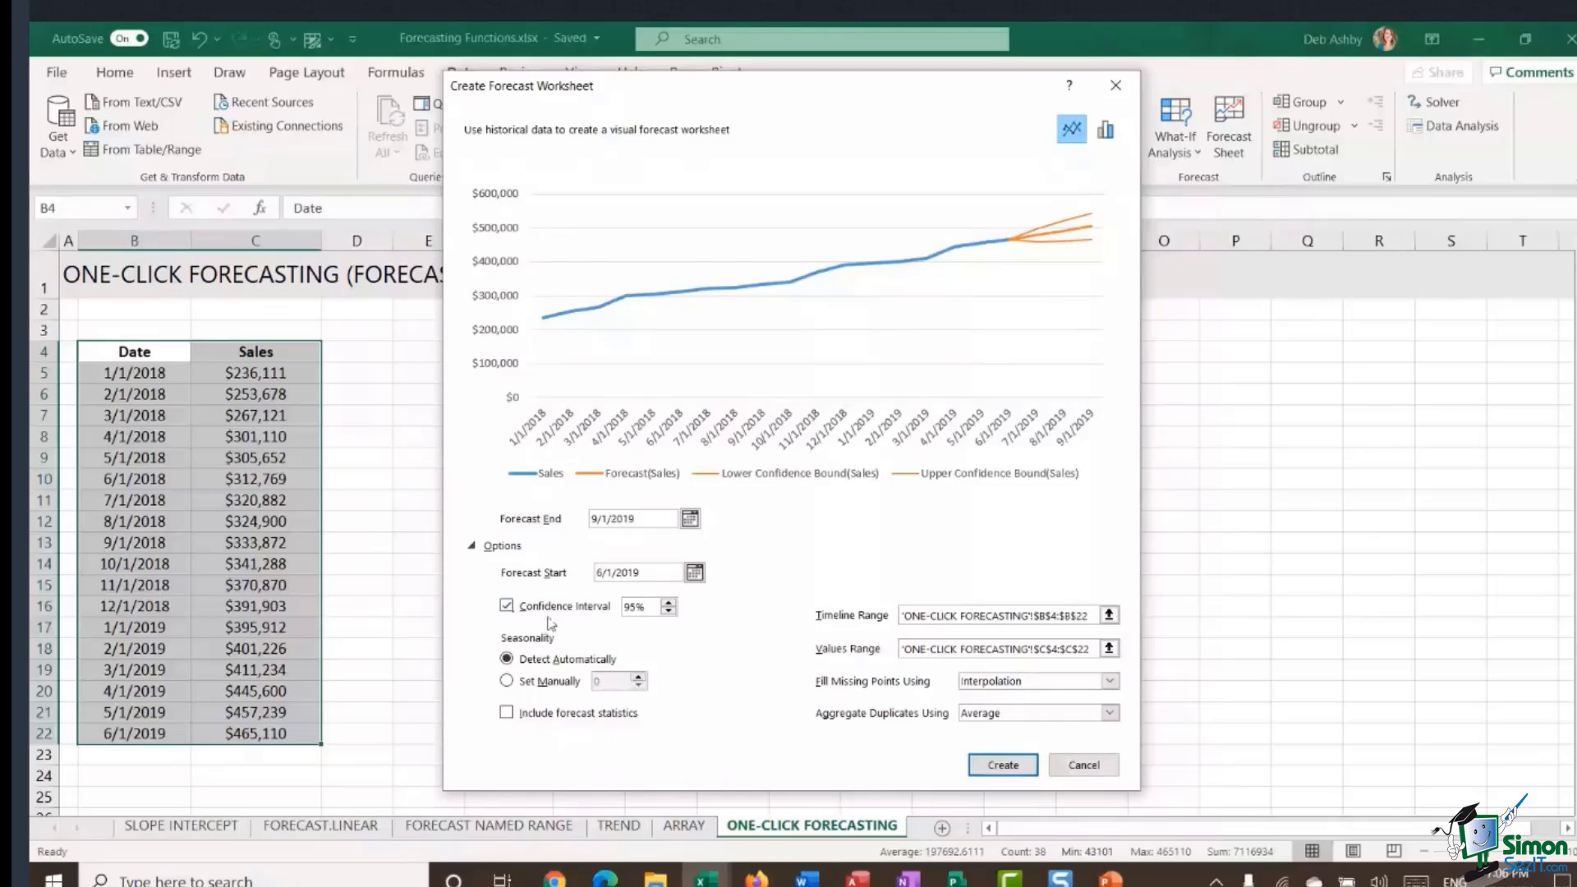
# - Try the forecast preview without a confidence interval, and with the interval raised to 99.99%
pyautogui.click(506, 605)
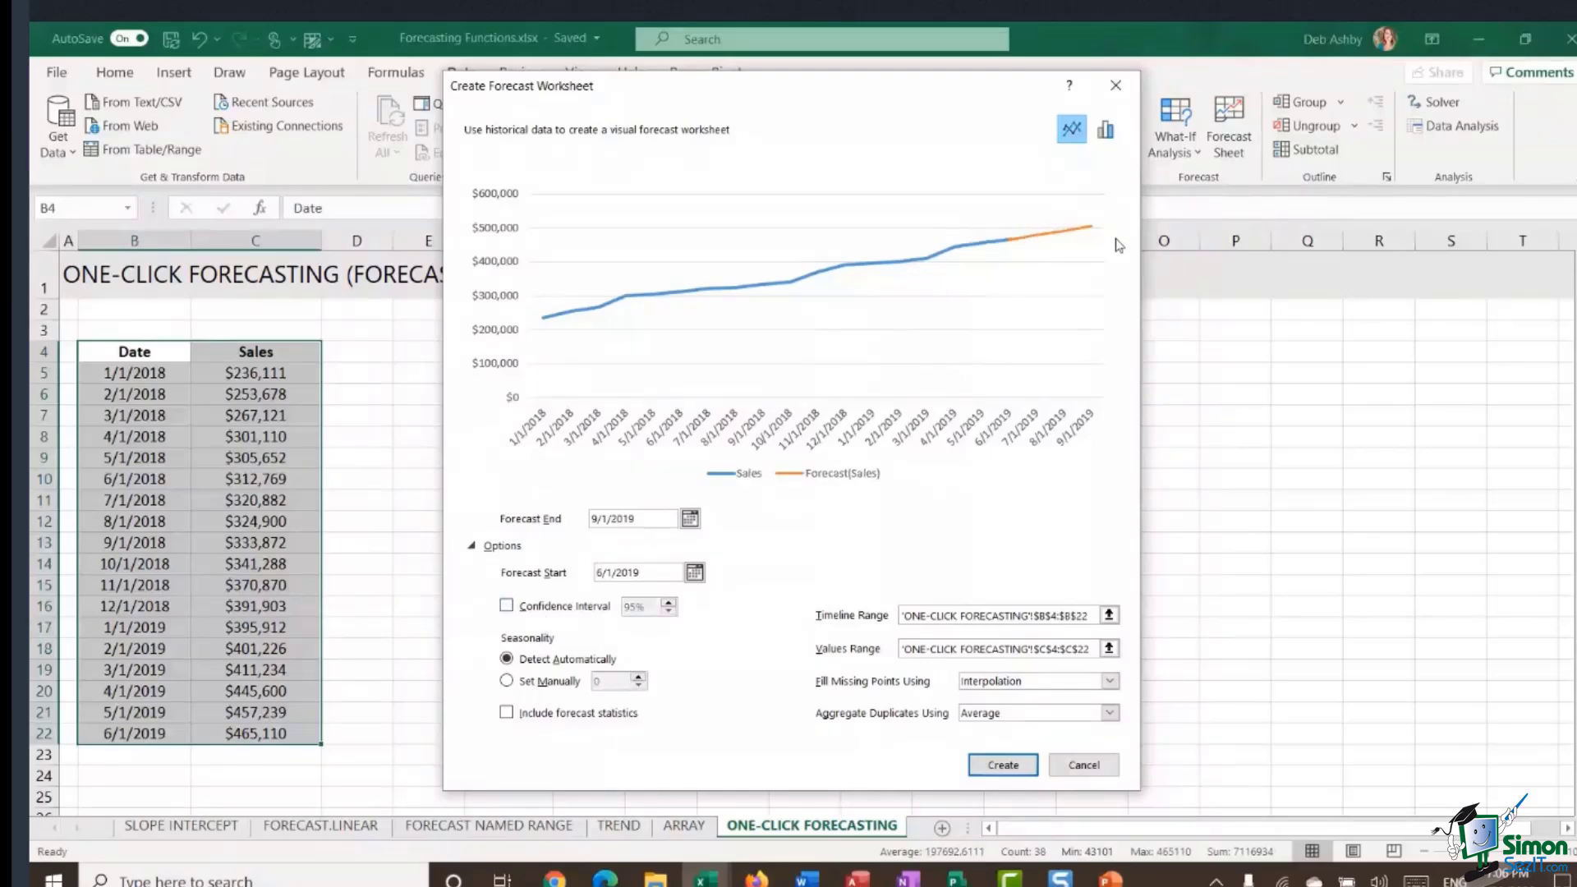
pyautogui.click(507, 606)
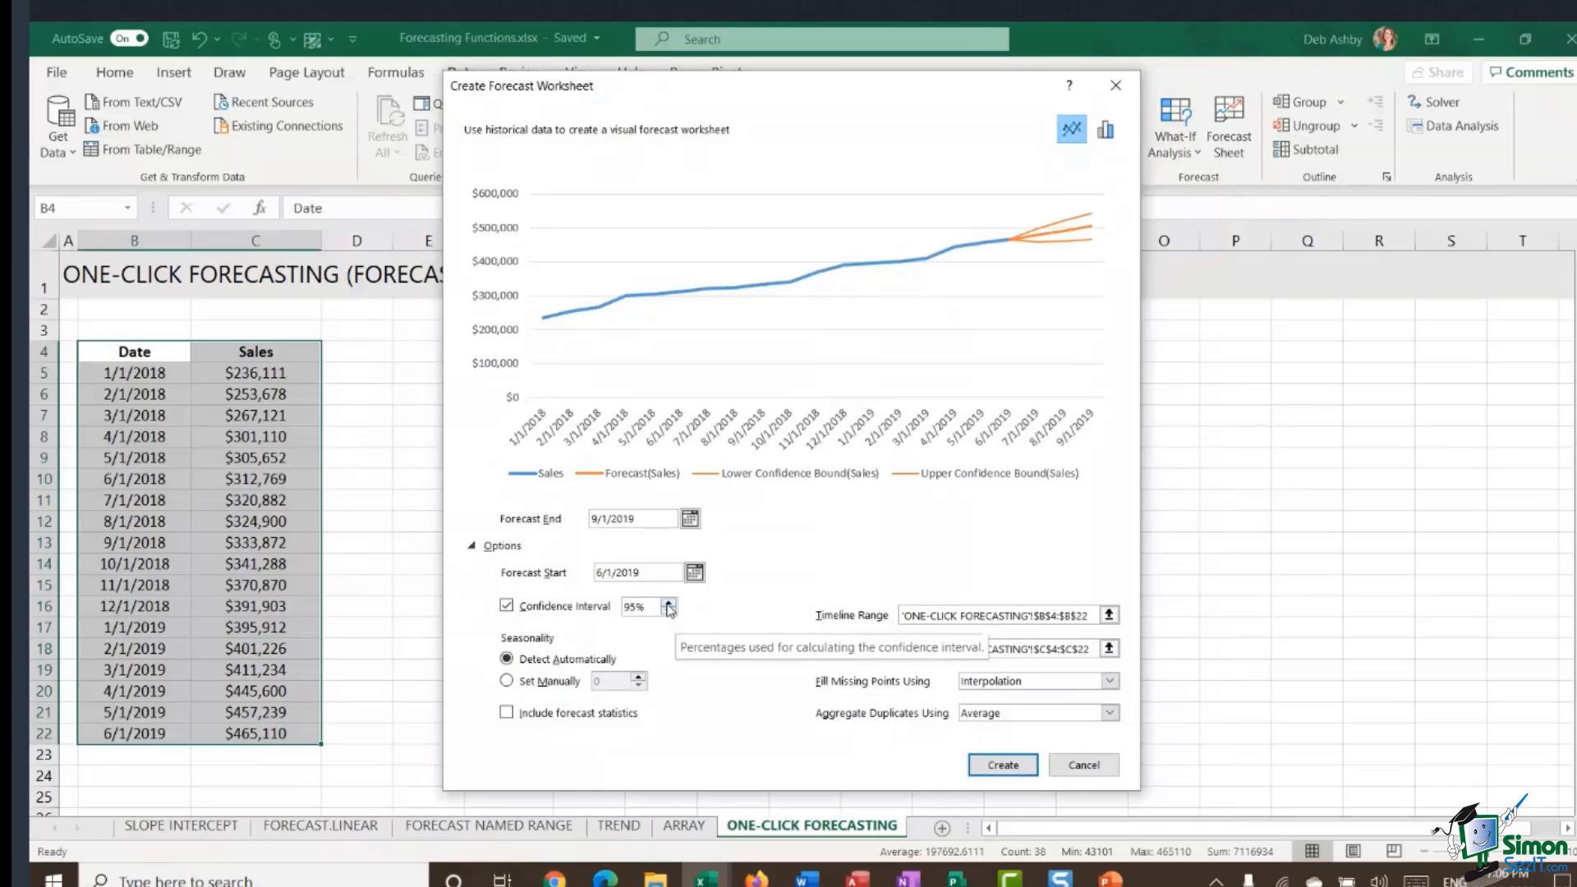
pyautogui.click(670, 605)
pyautogui.click(670, 606)
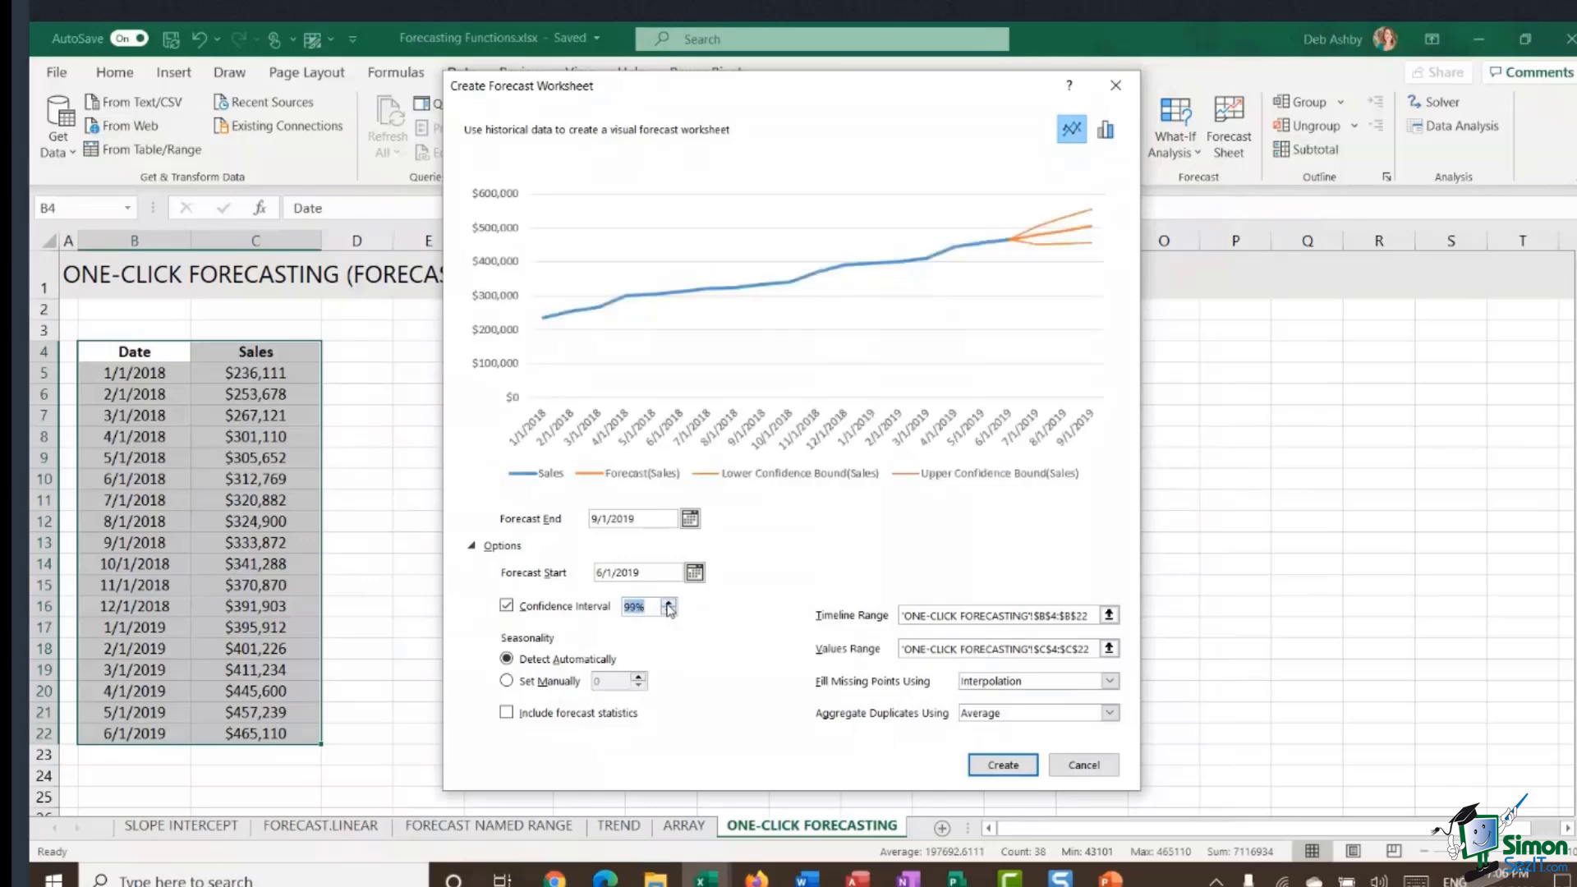
pyautogui.click(671, 605)
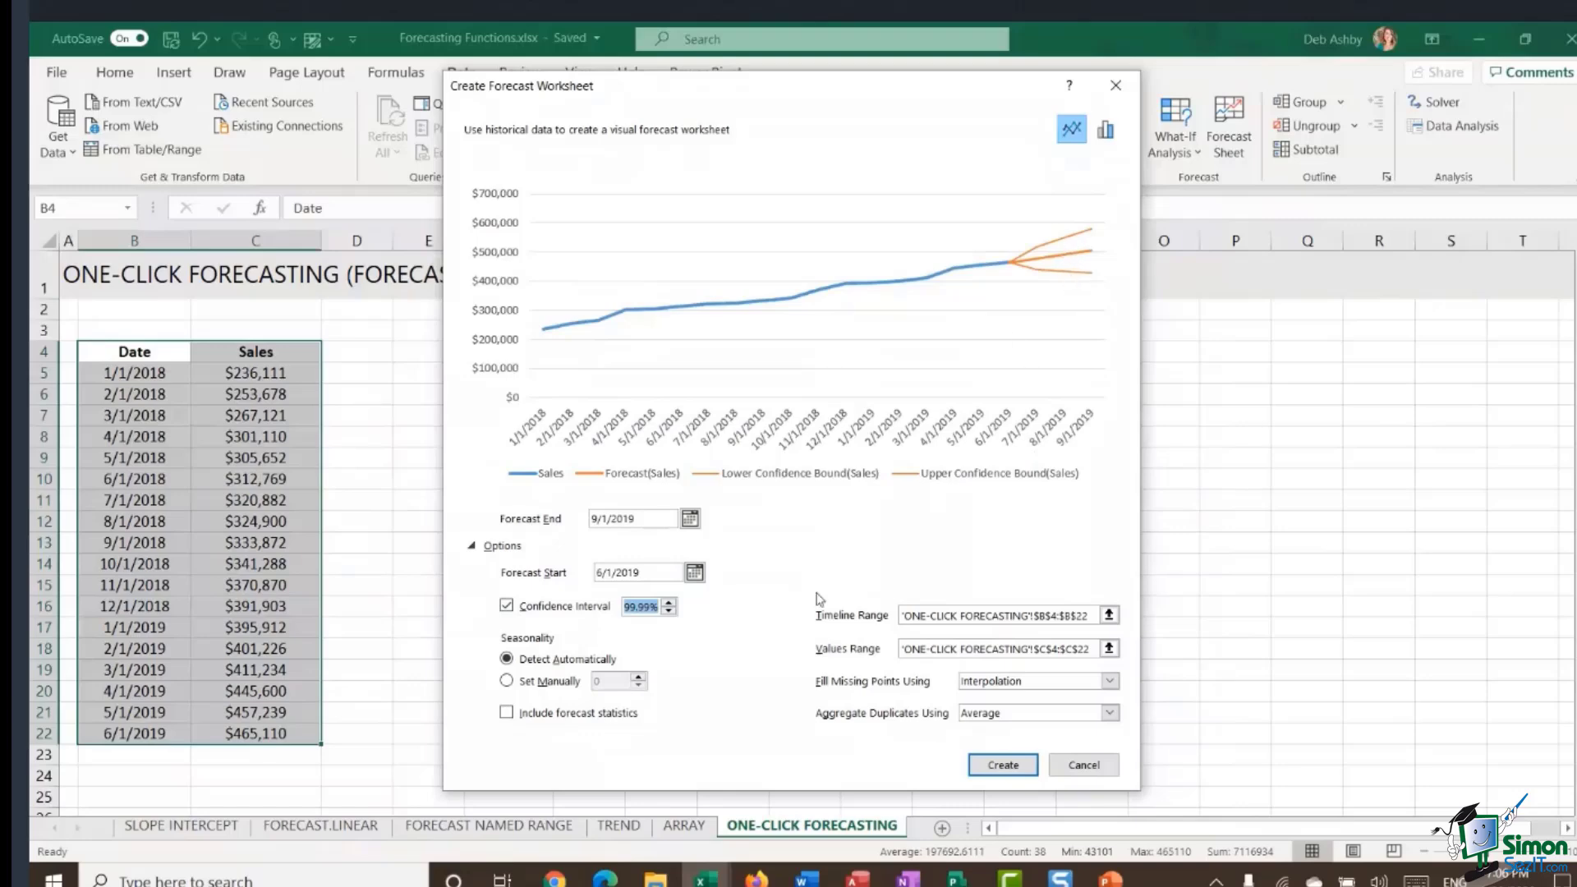
# - Lower the forecast's confidence interval and return it to 95%
pyautogui.click(669, 612)
pyautogui.click(669, 612)
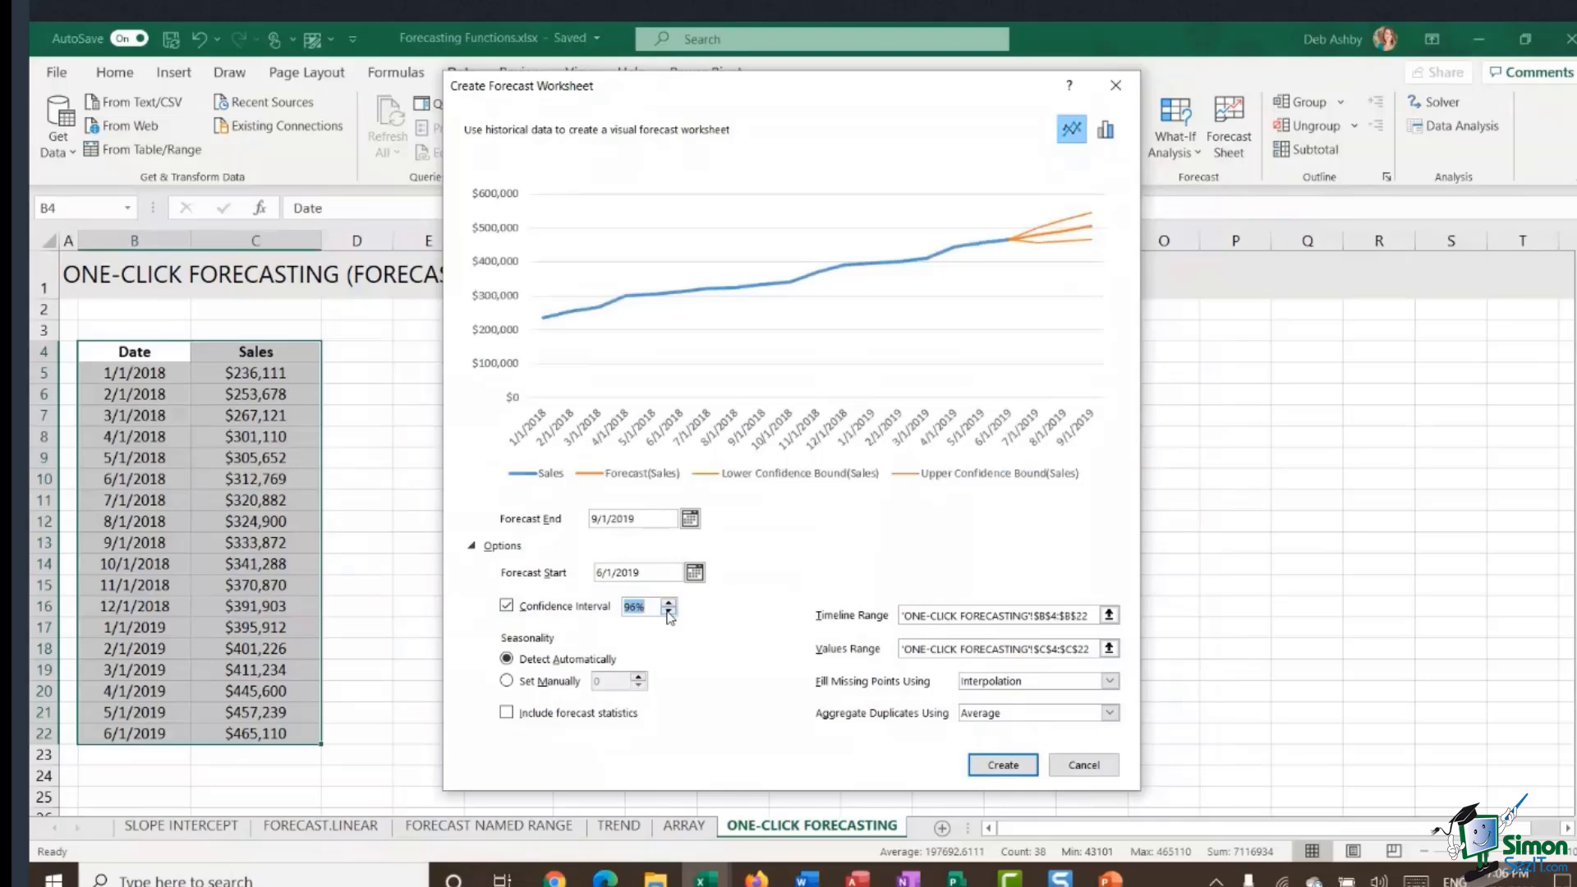
pyautogui.click(669, 612)
pyautogui.click(669, 603)
pyautogui.click(670, 603)
pyautogui.click(670, 603)
pyautogui.click(670, 603)
pyautogui.moveTo(552, 695)
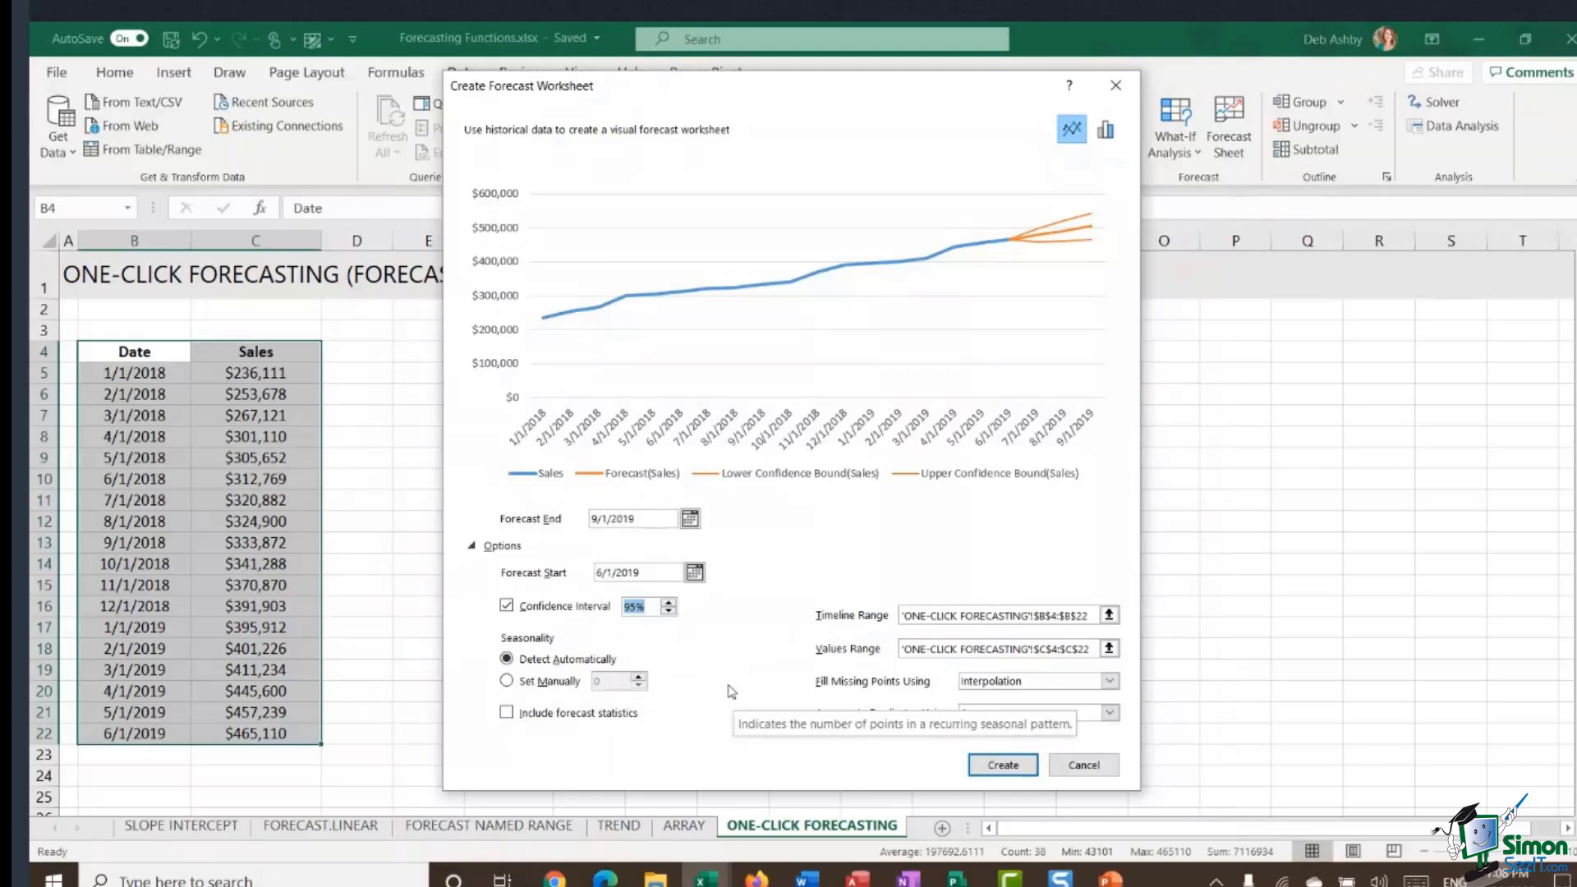
# - Review the forecast statistics, missing-point and duplicate-aggregation options, keeping statistics off, Interpolation and Average
pyautogui.click(507, 713)
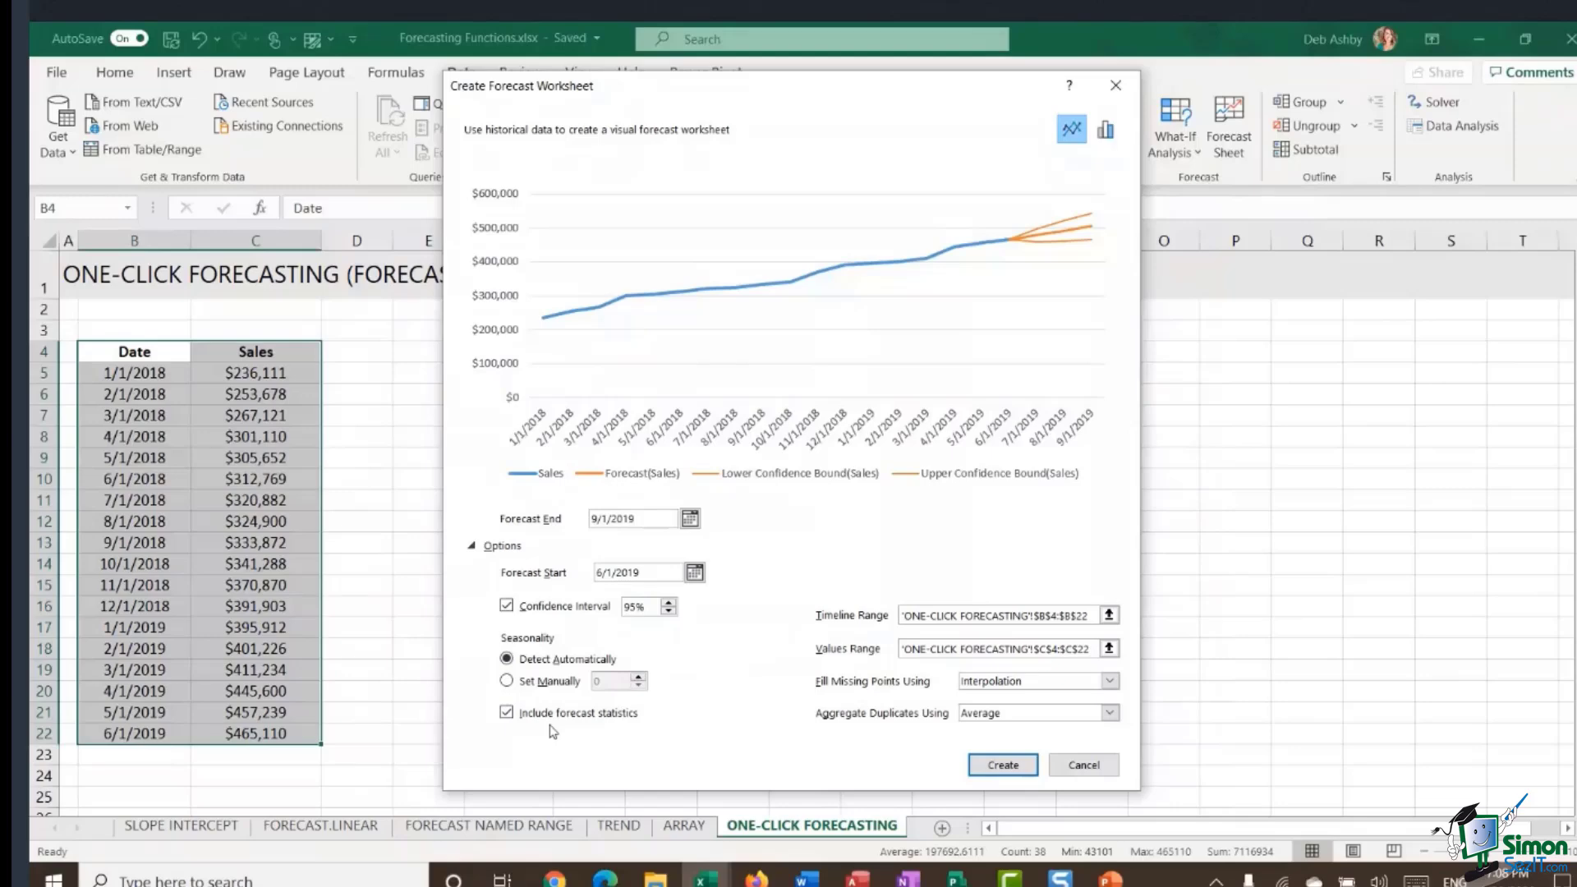
pyautogui.click(507, 713)
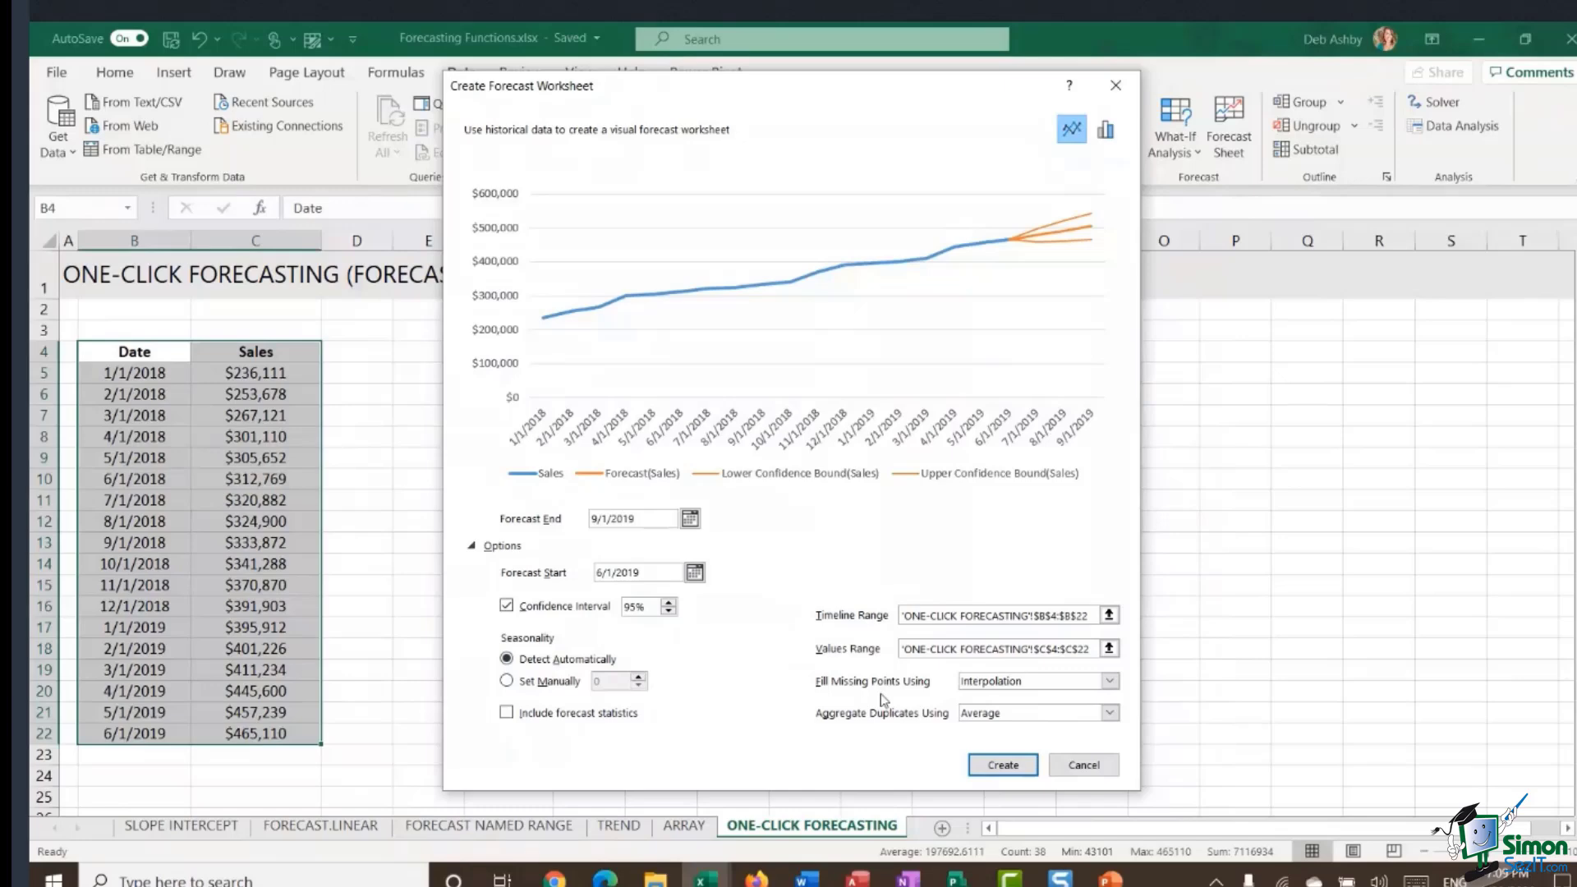
pyautogui.click(981, 686)
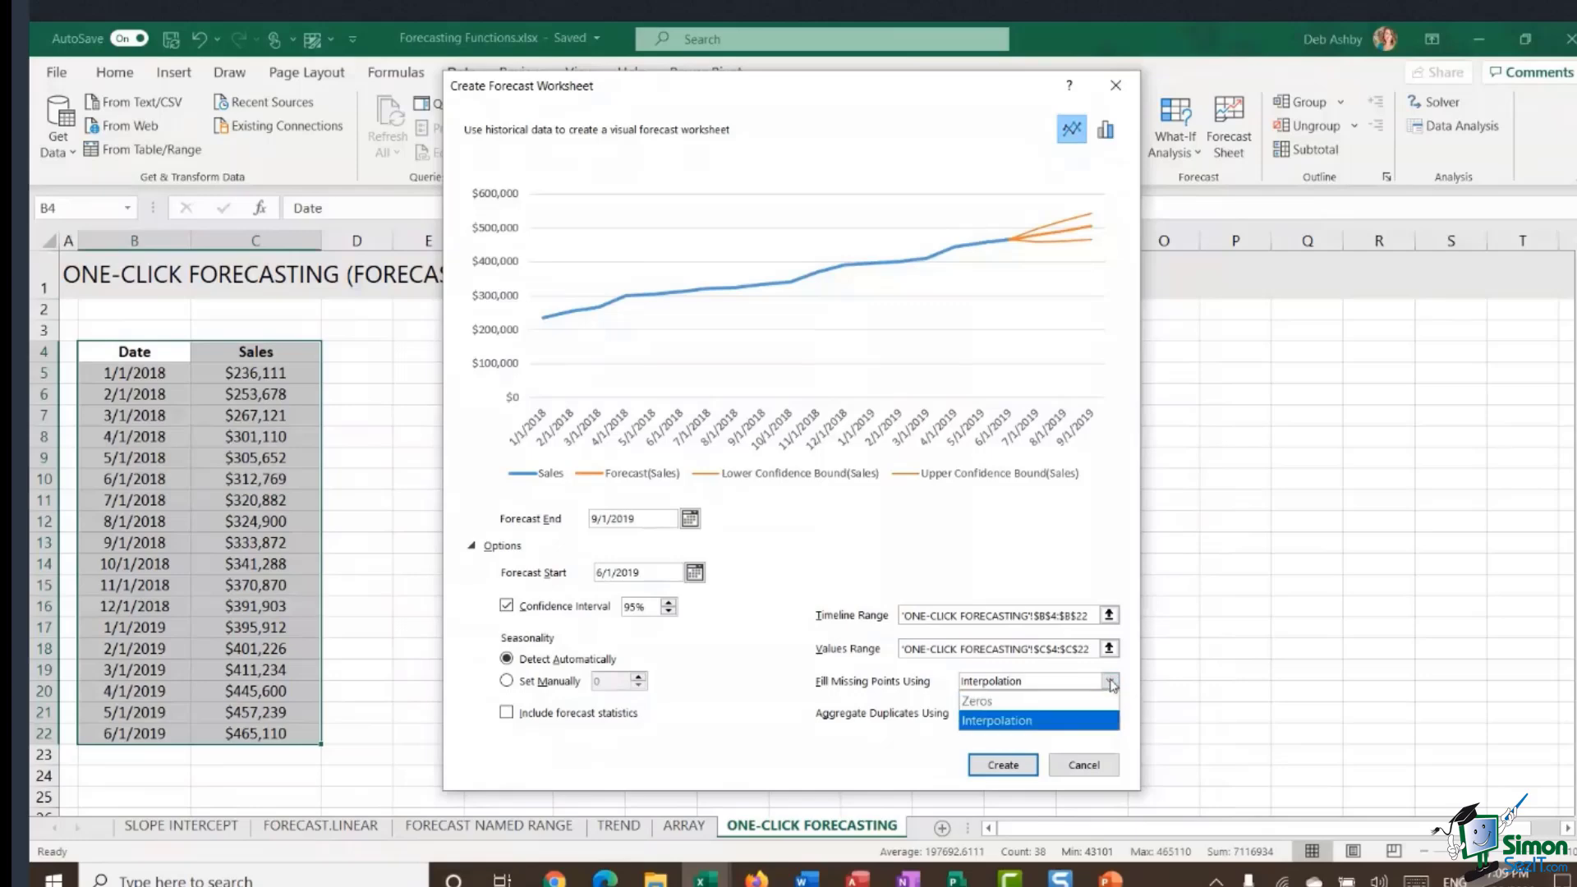
pyautogui.click(1000, 687)
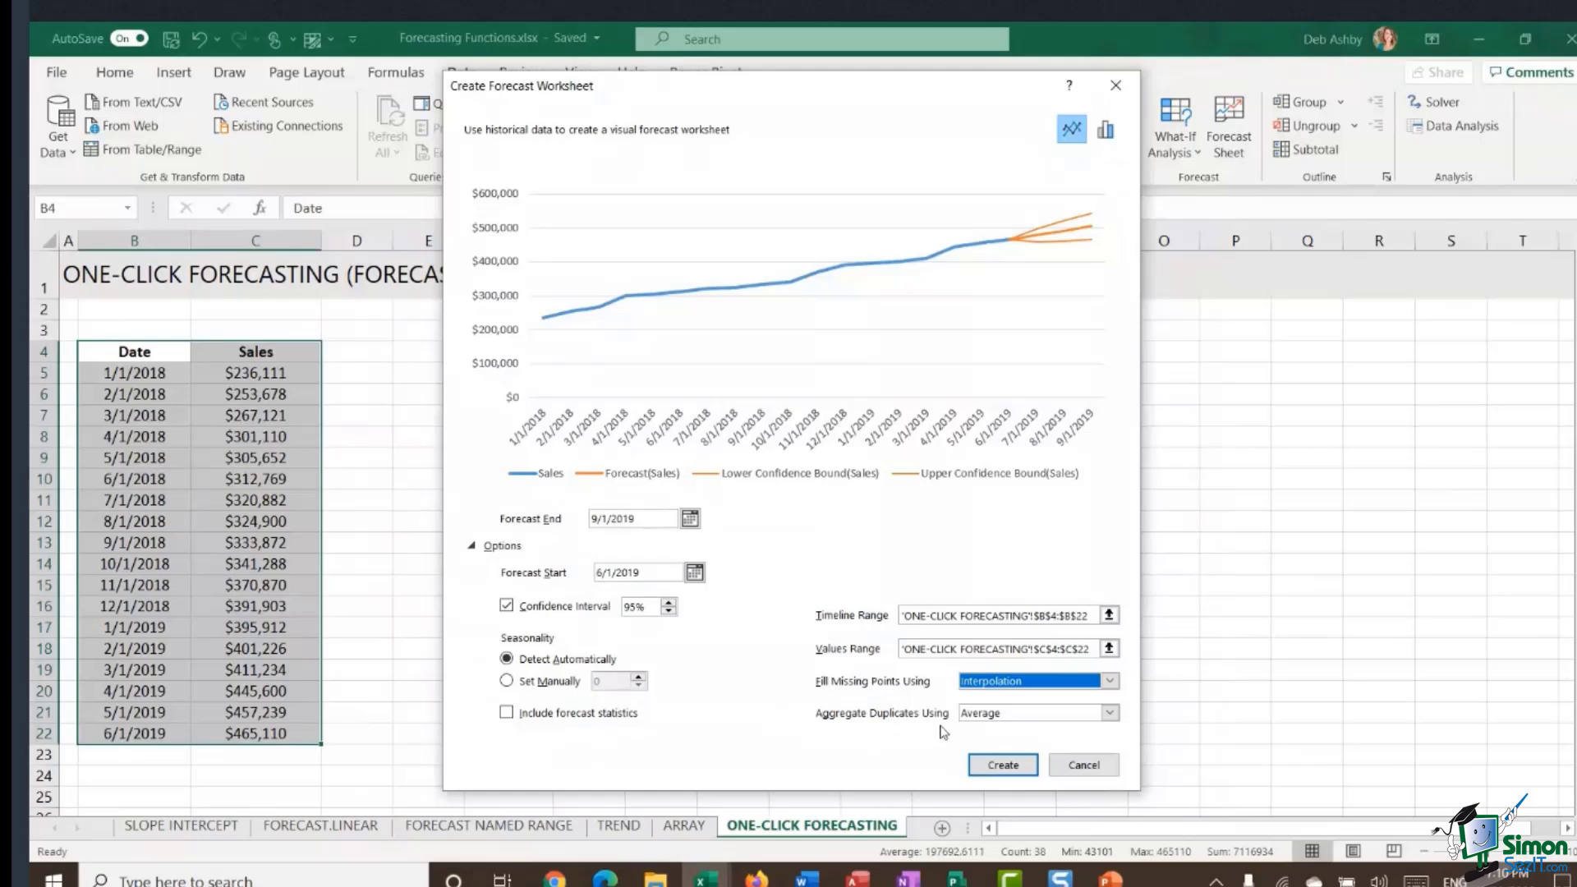
pyautogui.click(1114, 716)
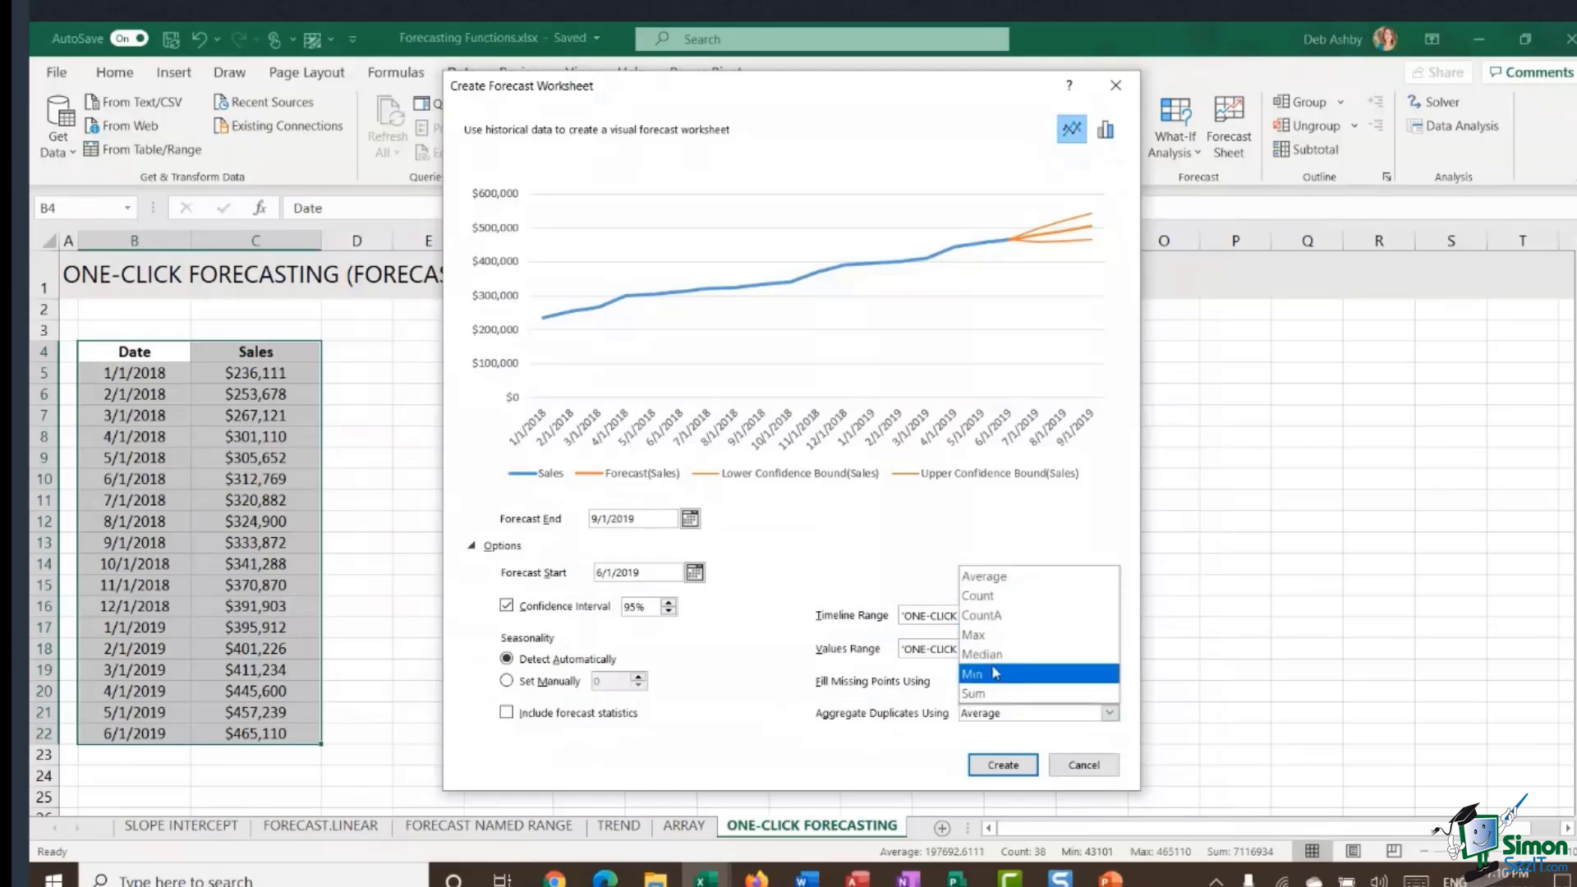
pyautogui.click(778, 707)
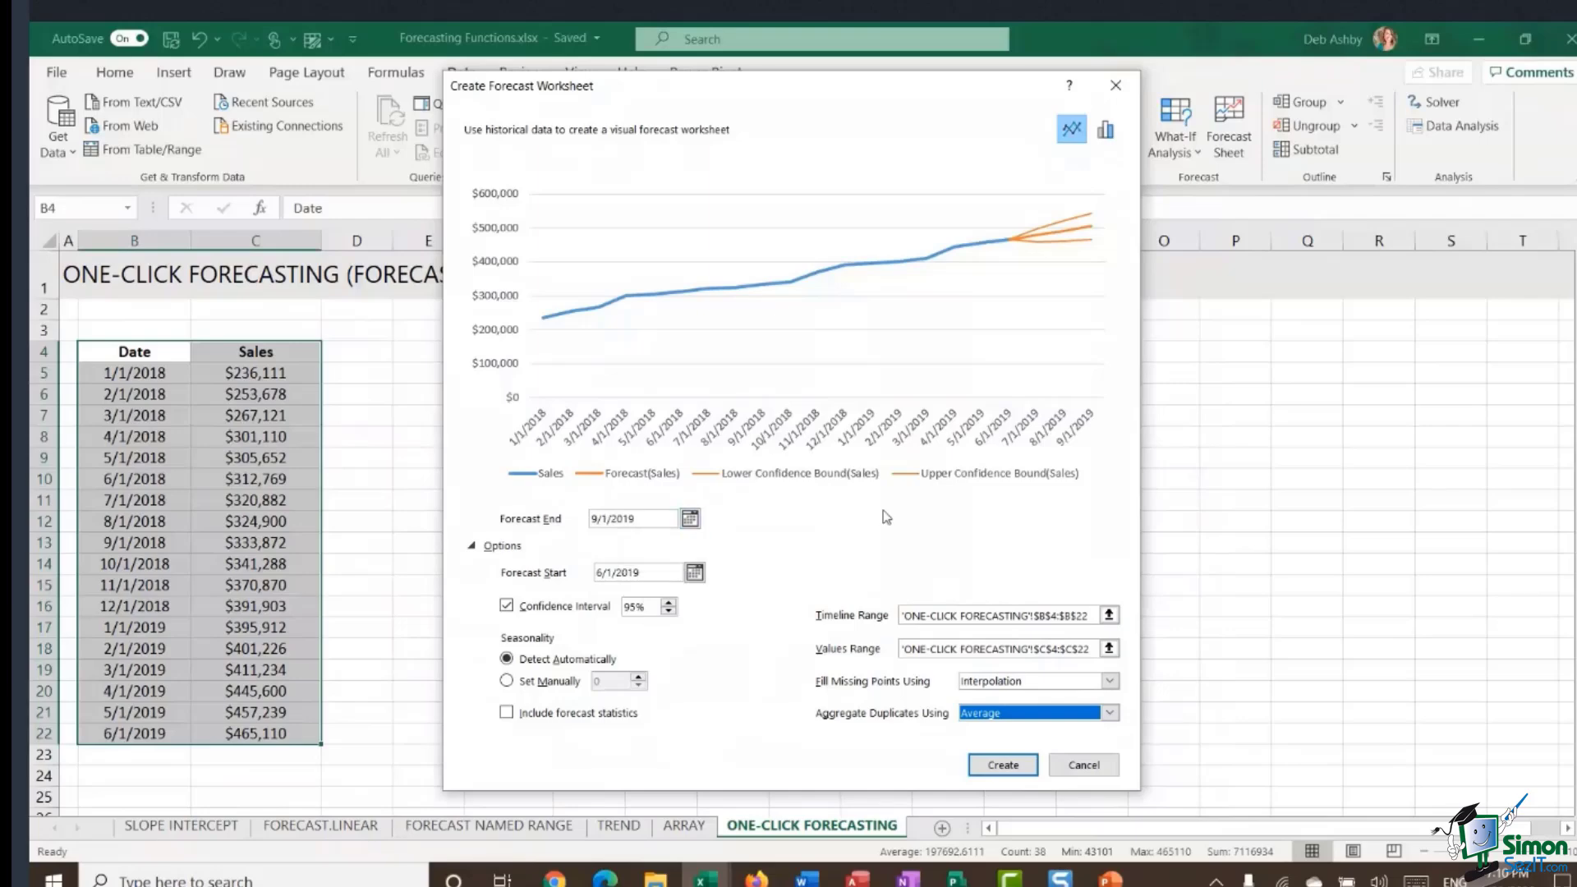
# - Create the forecast worksheet and move its chart into the empty area beside the table's Upper Confidence Bound column
pyautogui.click(1003, 766)
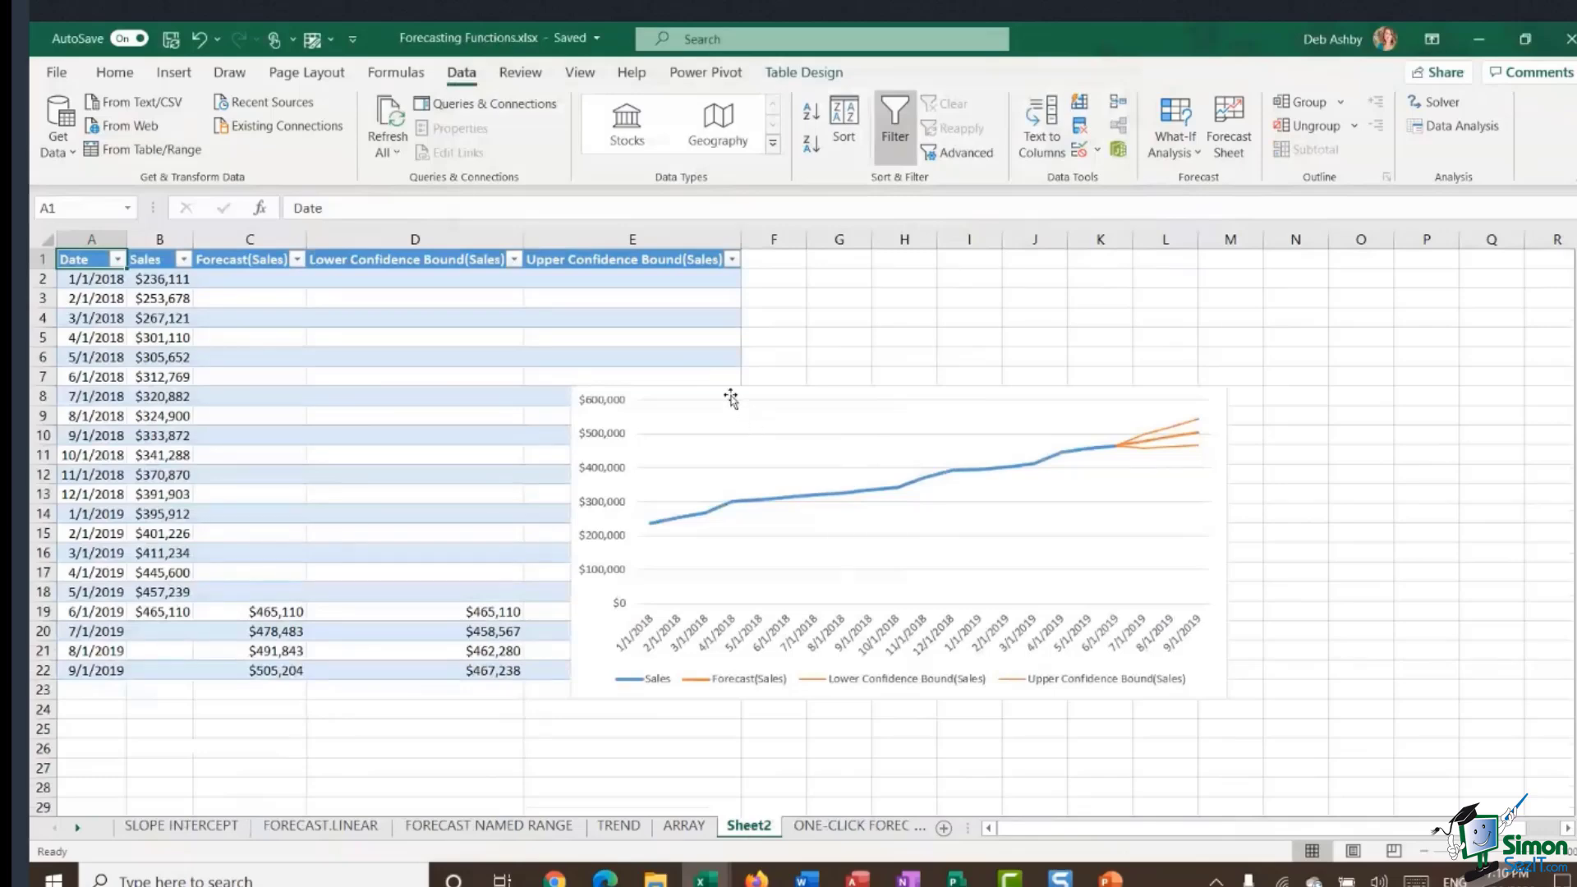
pyautogui.moveTo(738, 392); pyautogui.dragTo(971, 287)
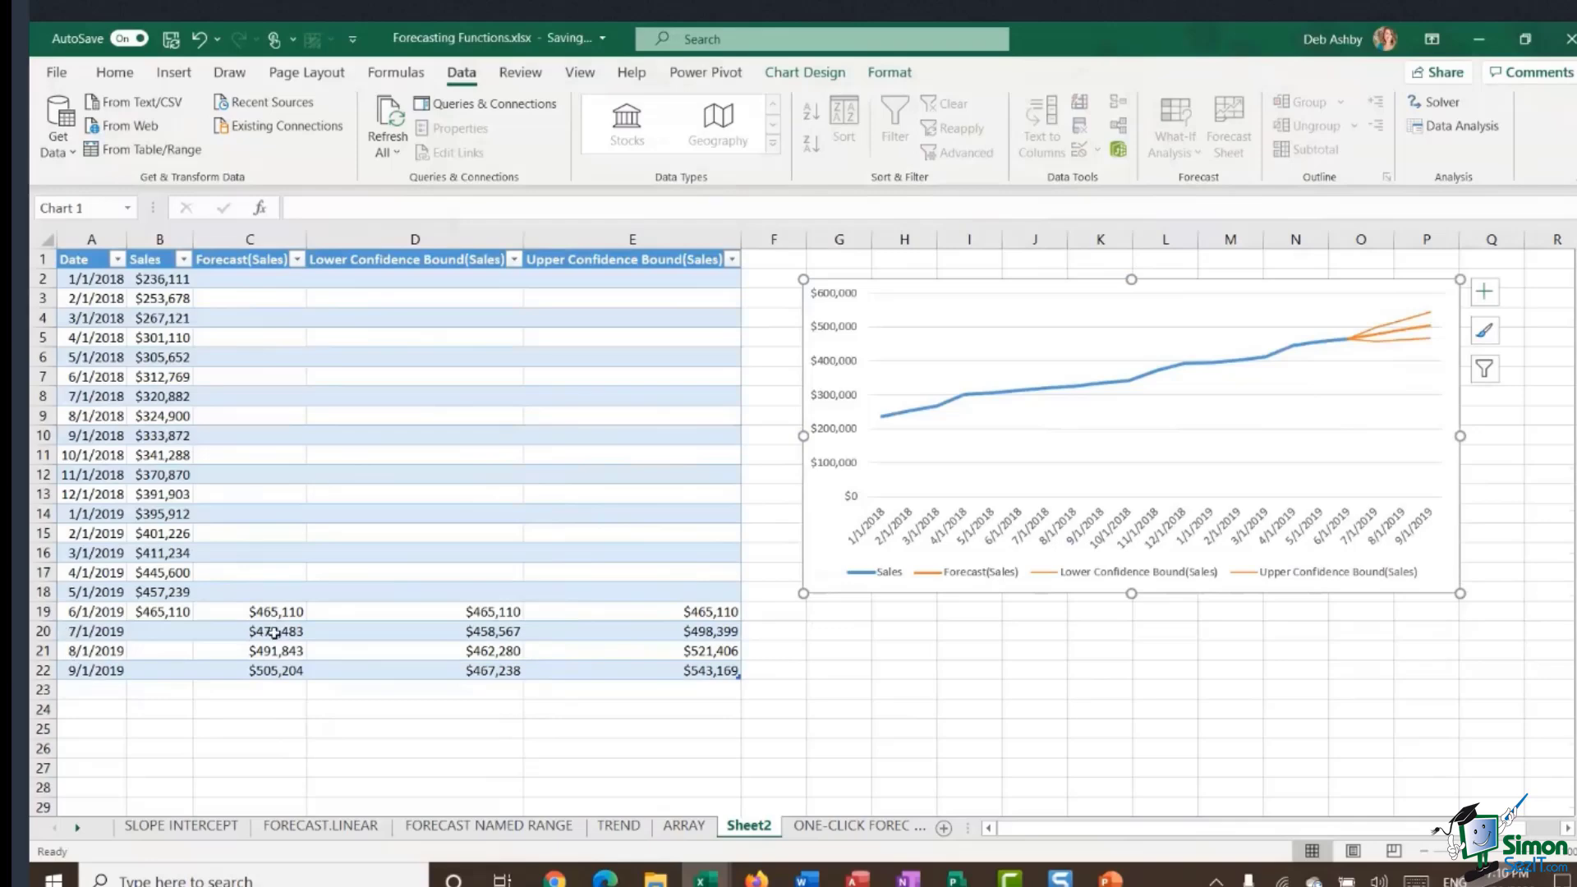
# - Examine the forecast values in C20:C22 and the lower and upper confidence bound formulas in D20 and E20
pyautogui.click(274, 633)
pyautogui.moveTo(274, 633); pyautogui.dragTo(277, 670)
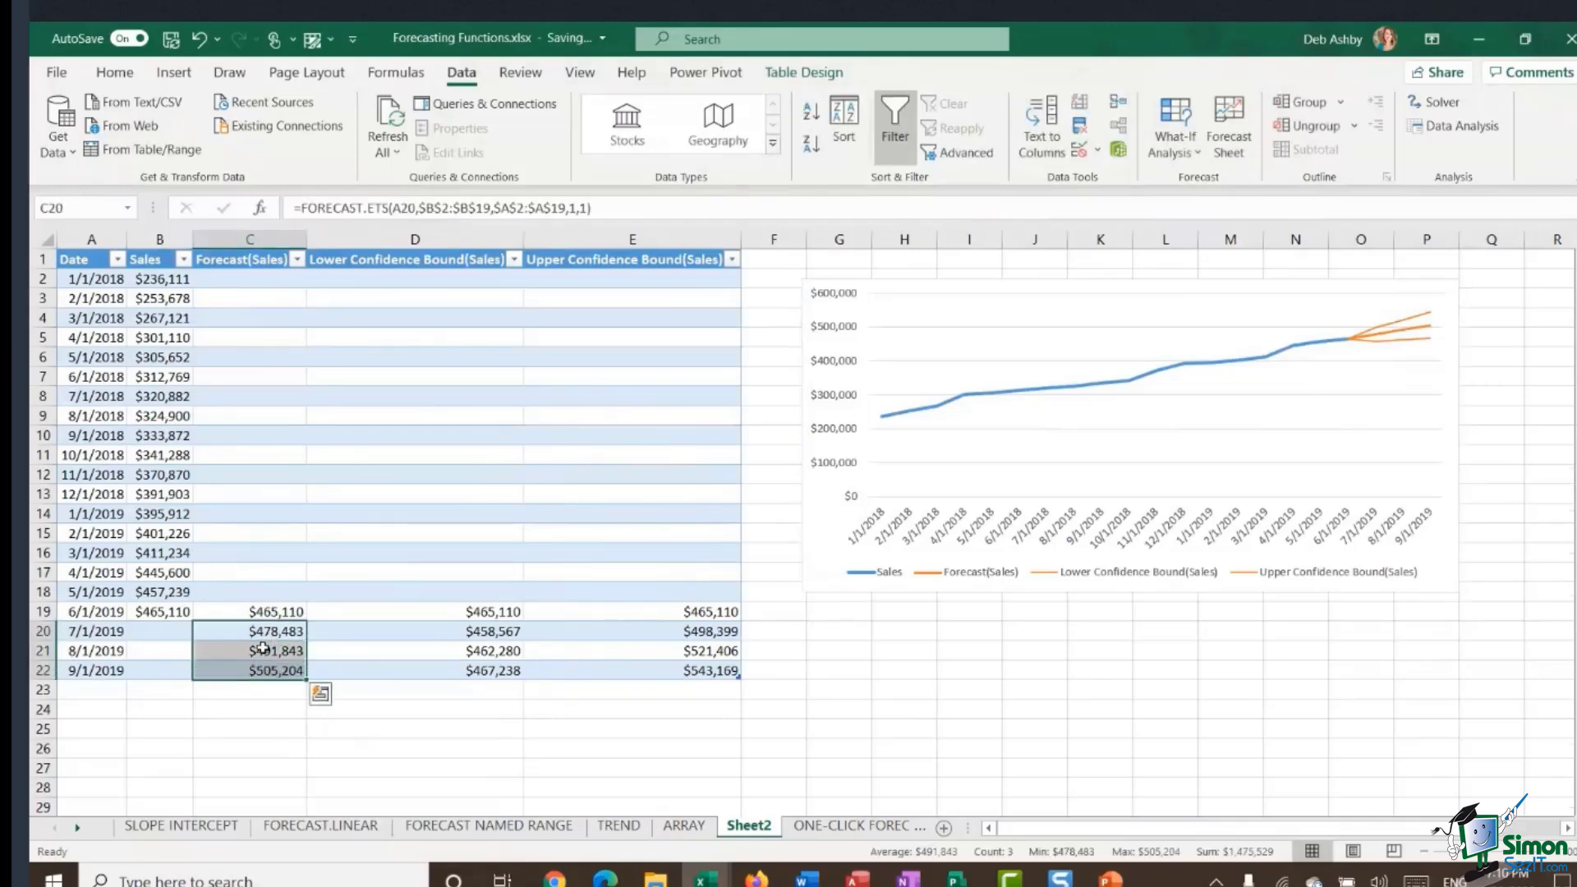
pyautogui.click(461, 634)
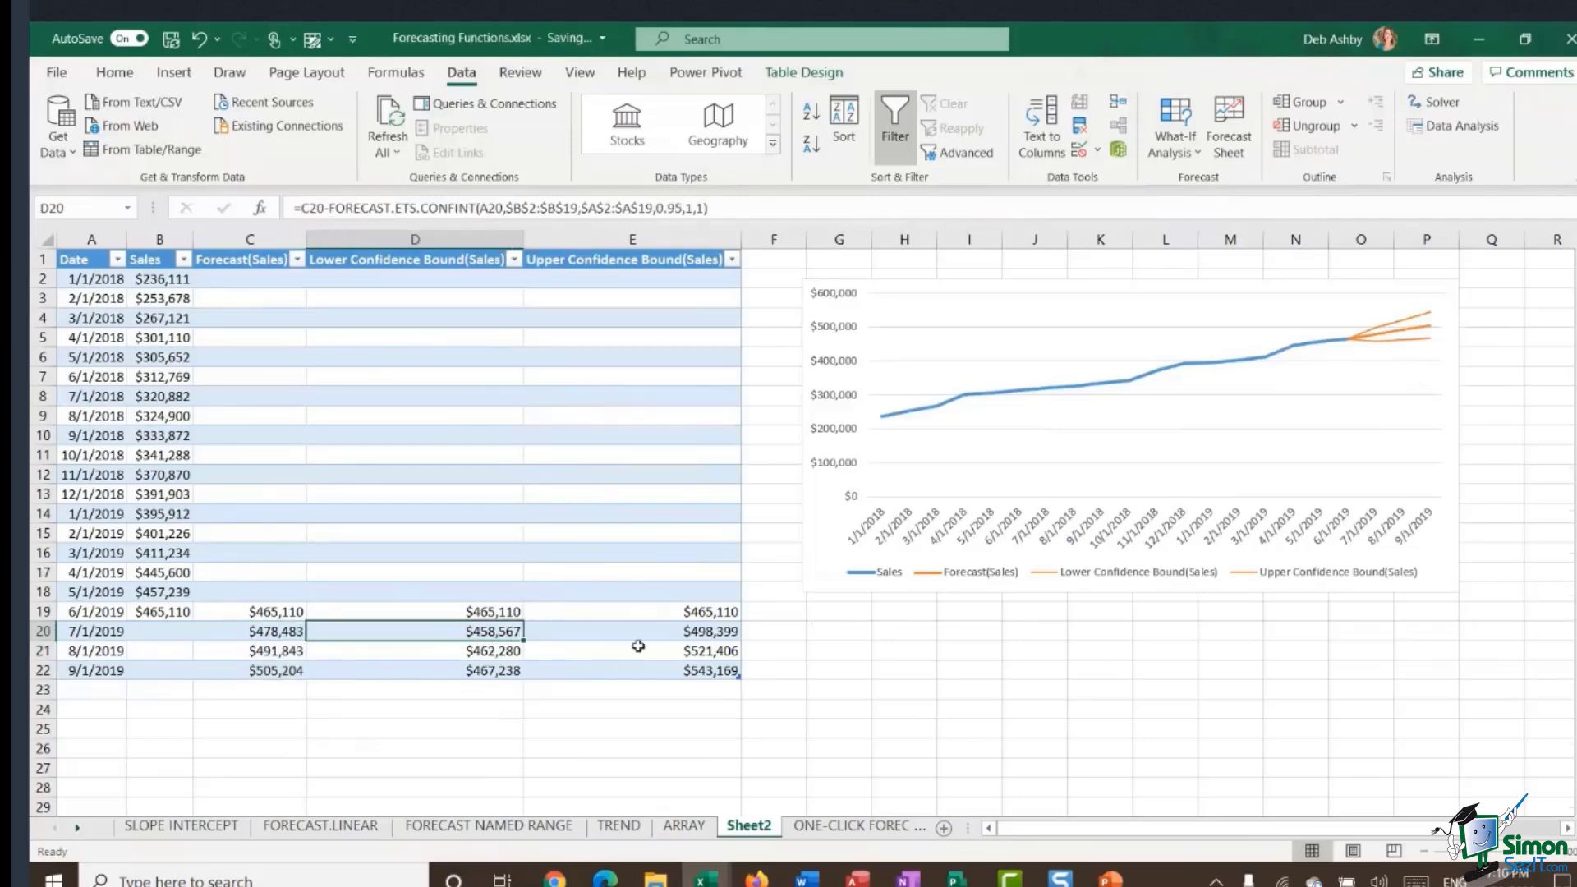
pyautogui.click(649, 632)
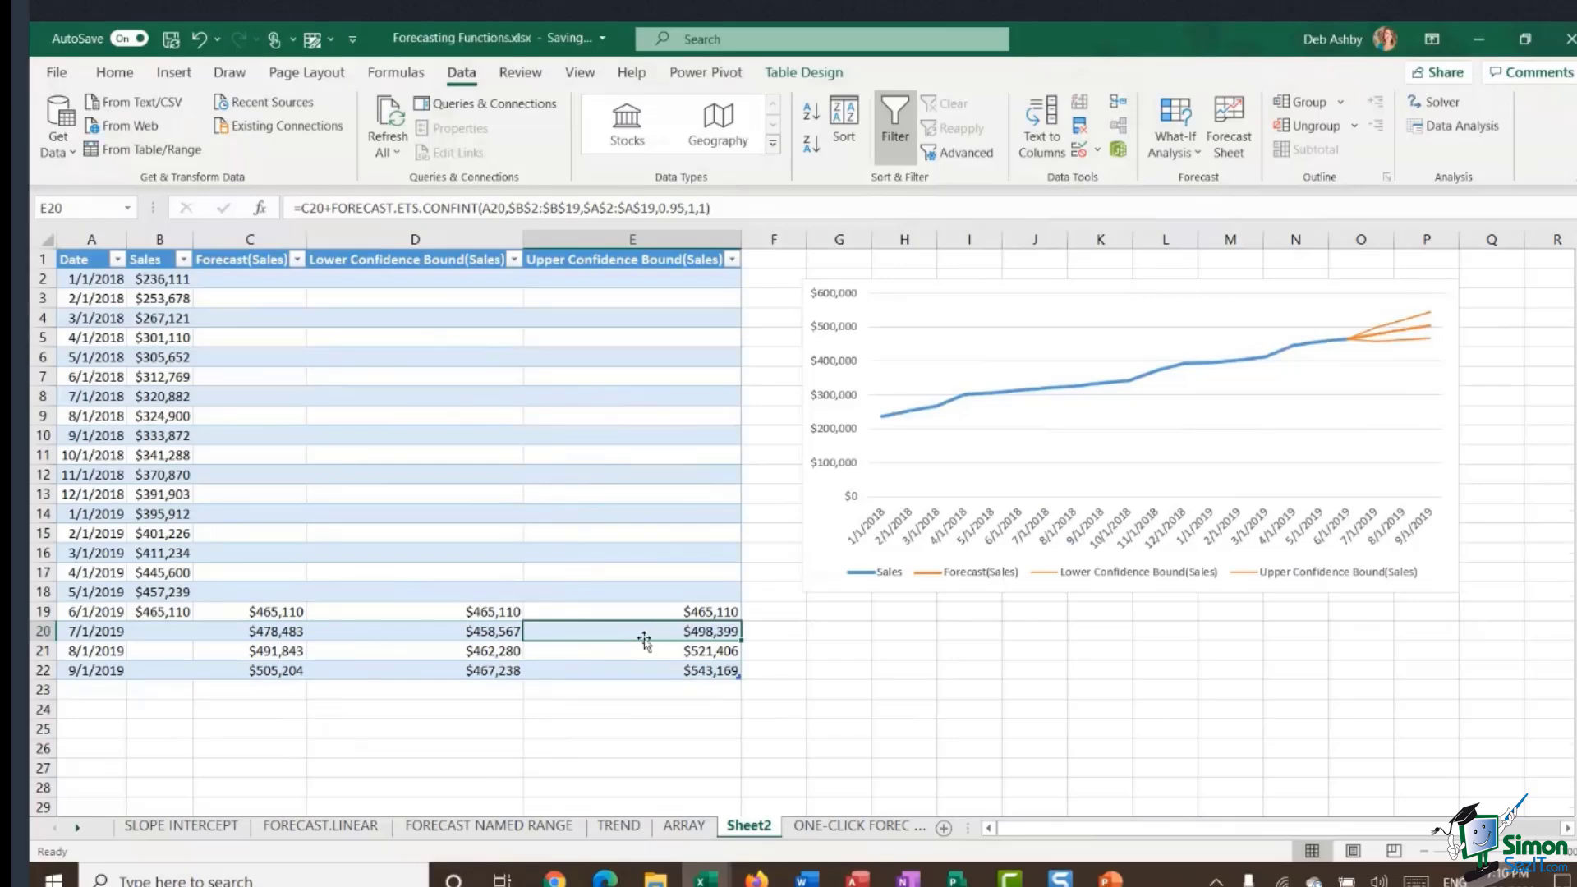
# - Look at the forecast chart's design options and the available chart types, keeping the line chart
pyautogui.click(1025, 291)
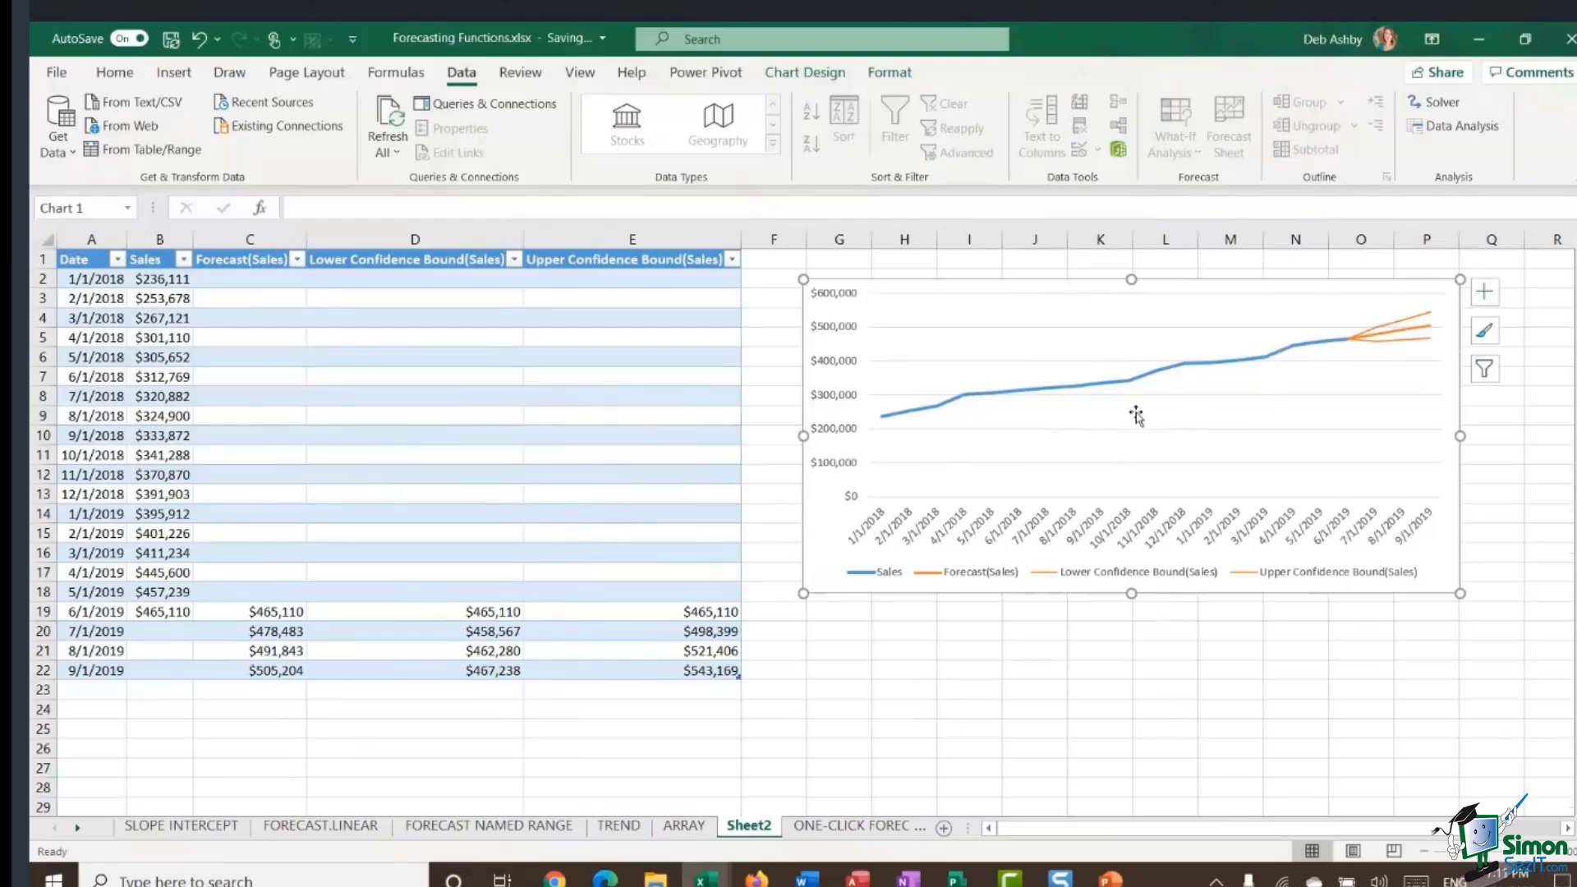
pyautogui.click(827, 77)
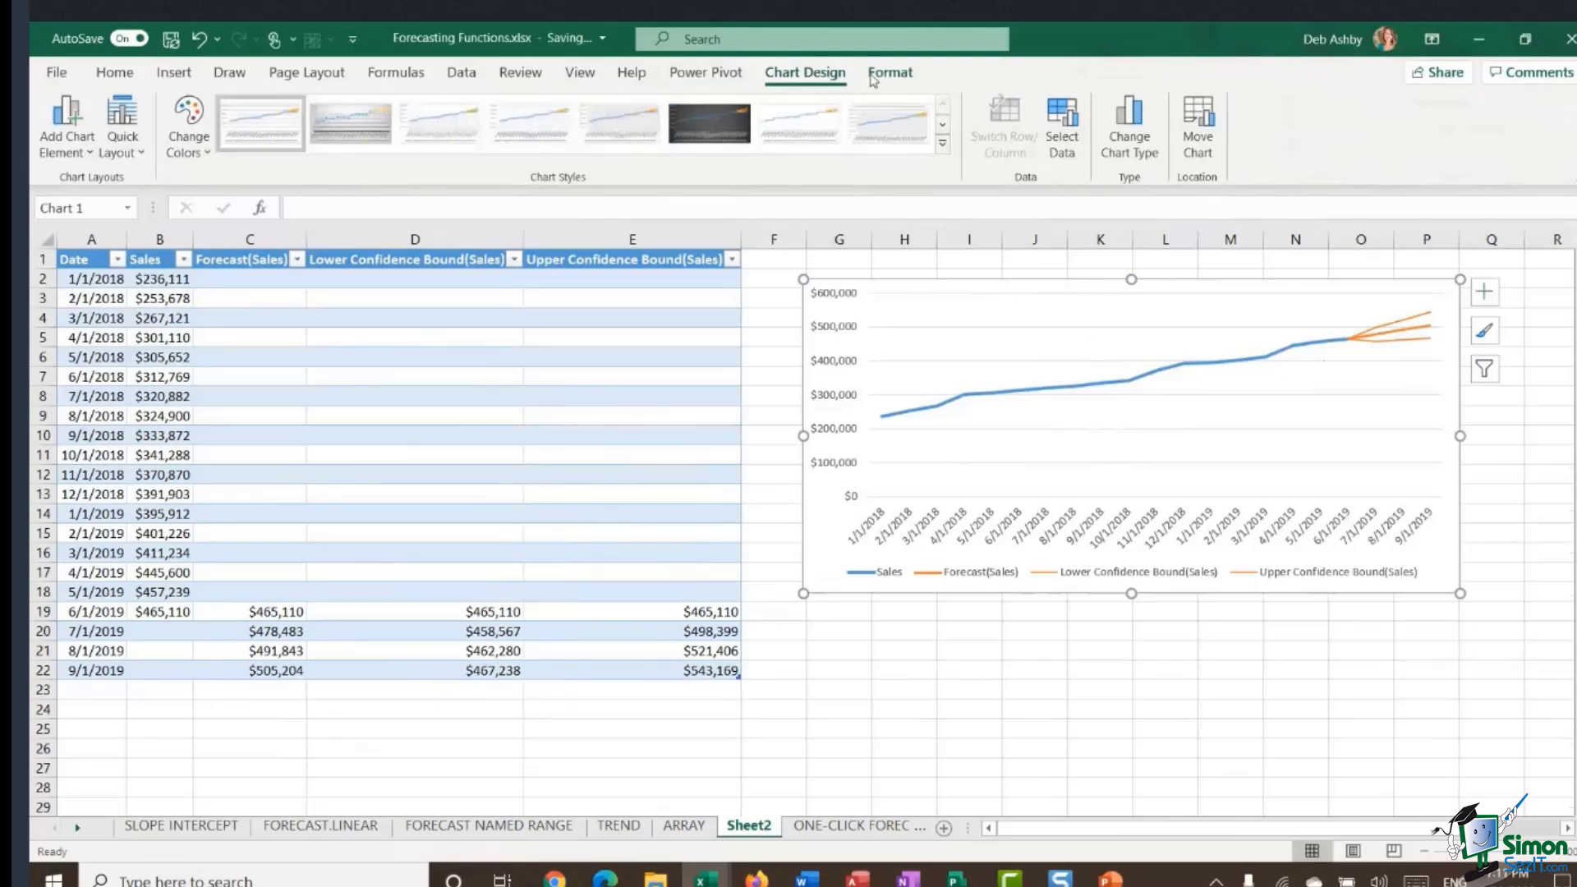
pyautogui.click(1128, 137)
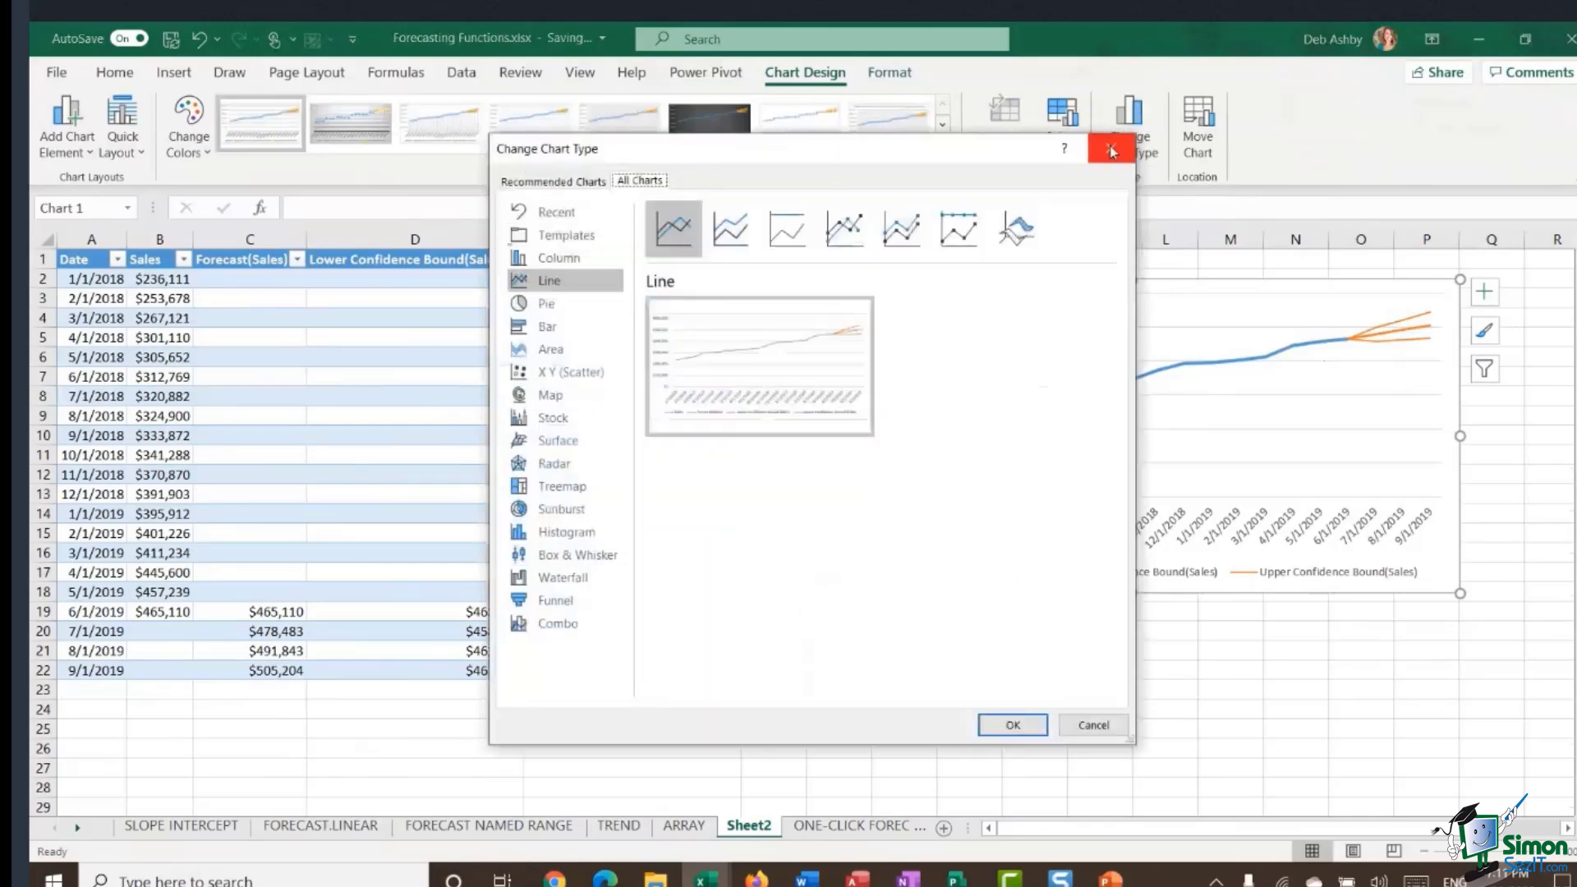
pyautogui.click(1111, 149)
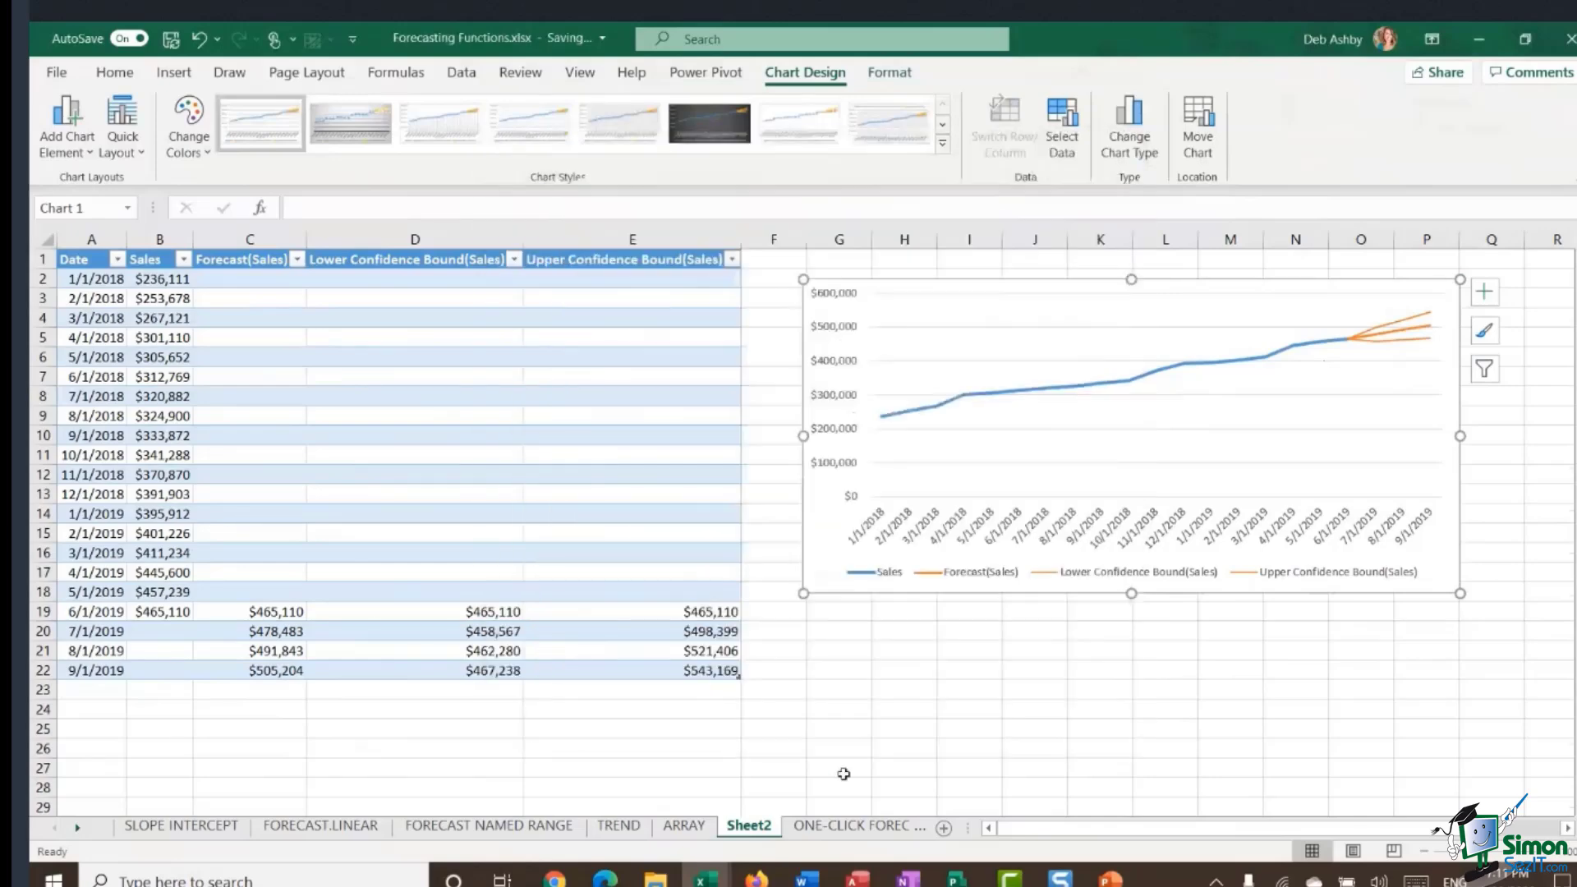
pyautogui.click(1165, 690)
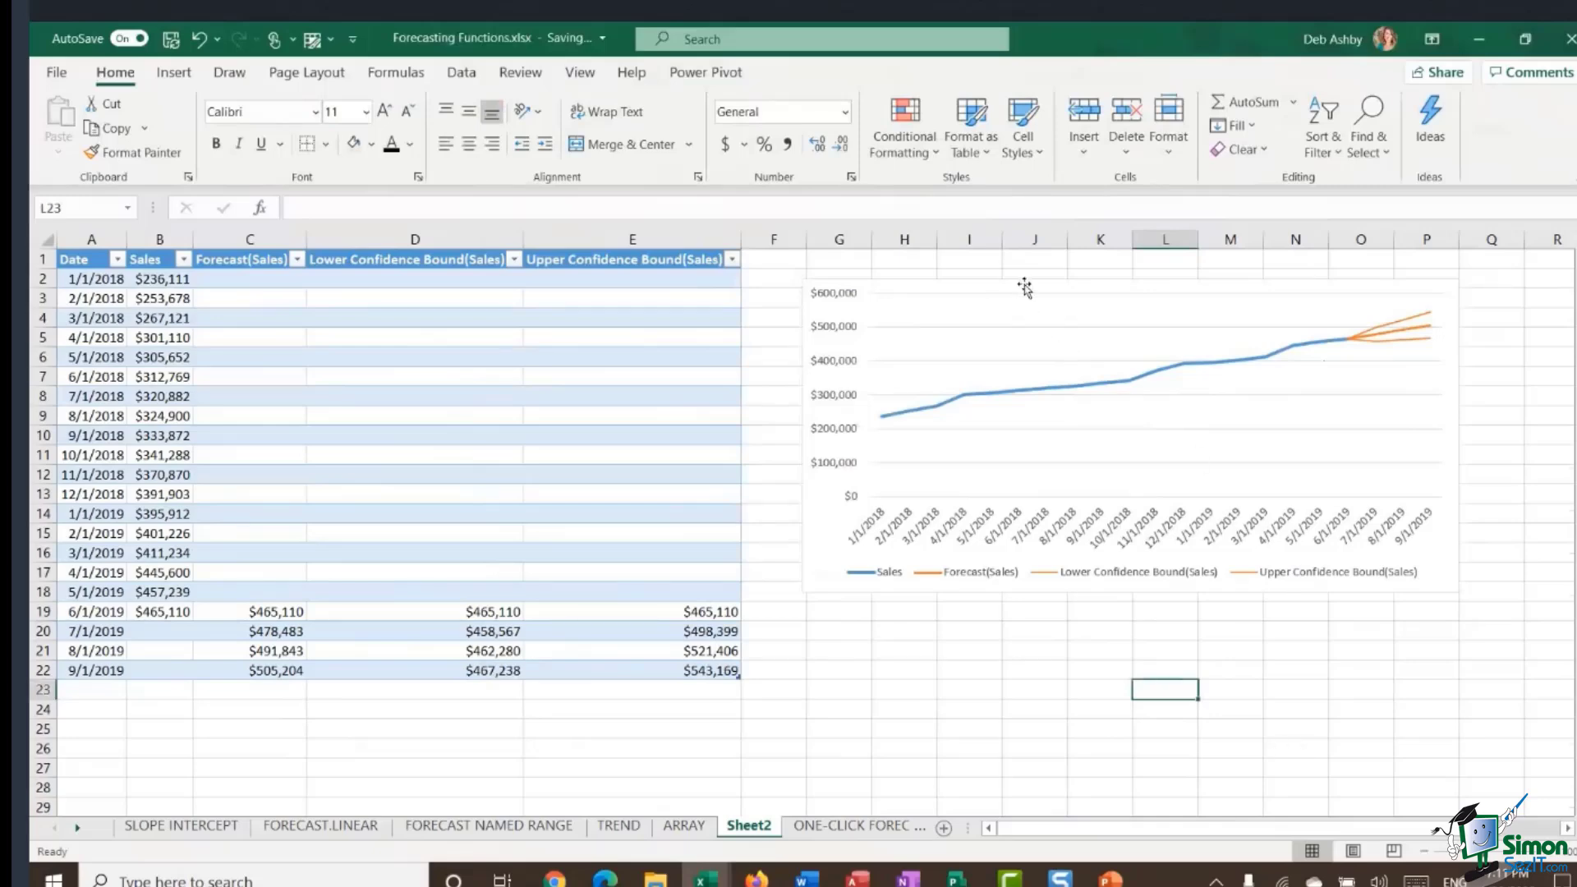
pyautogui.click(1089, 294)
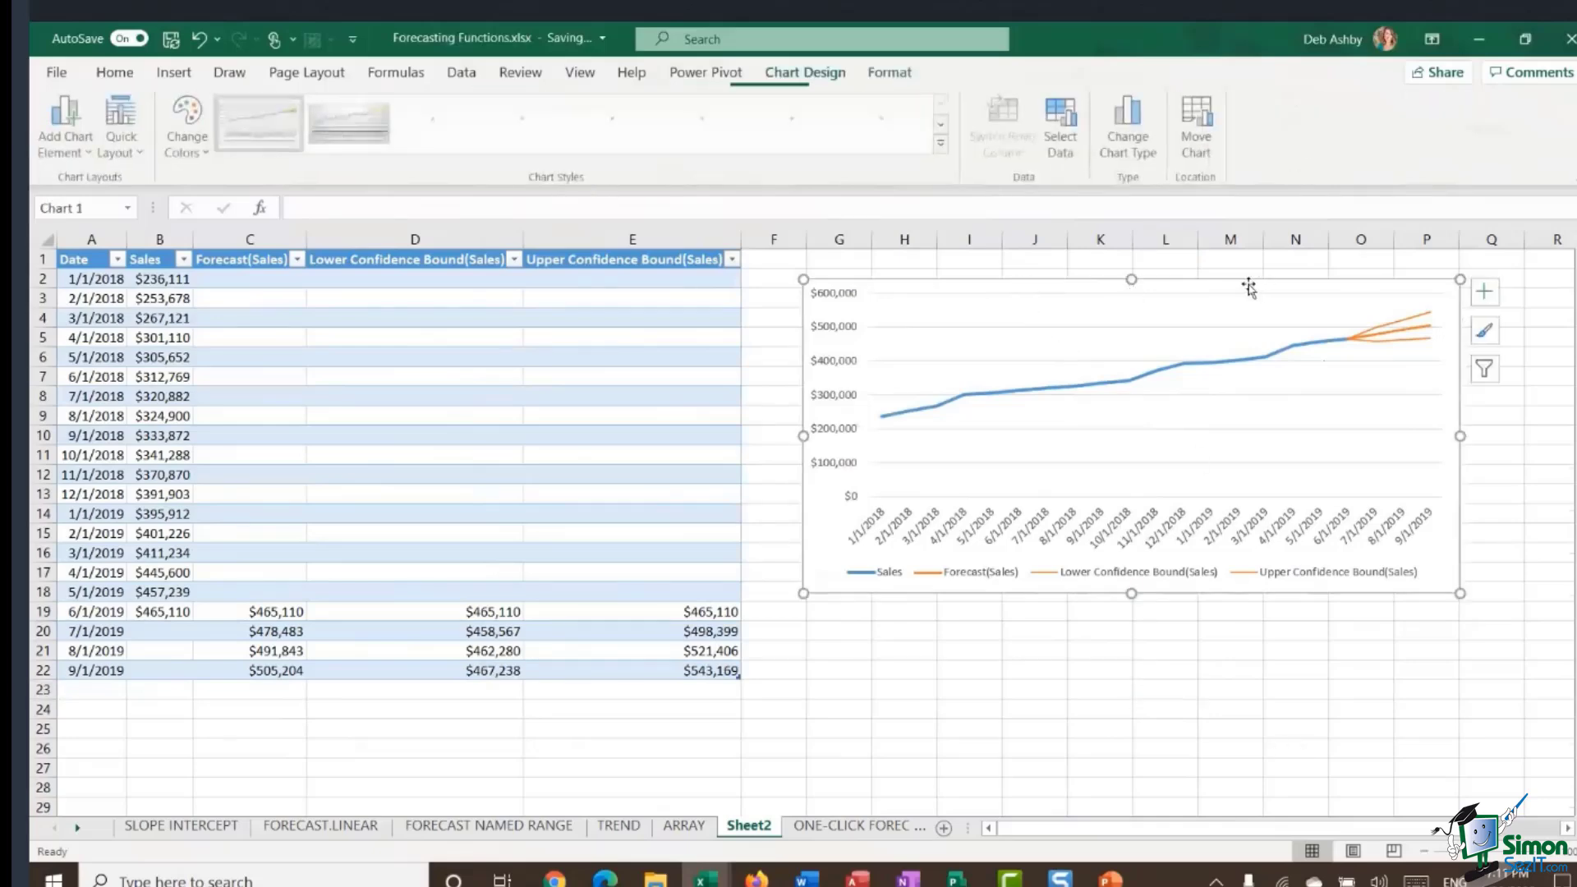
# - Shift the forecast chart slightly closer to the table and add a trendline based on the Sales series
pyautogui.moveTo(1250, 288); pyautogui.dragTo(1200, 282)
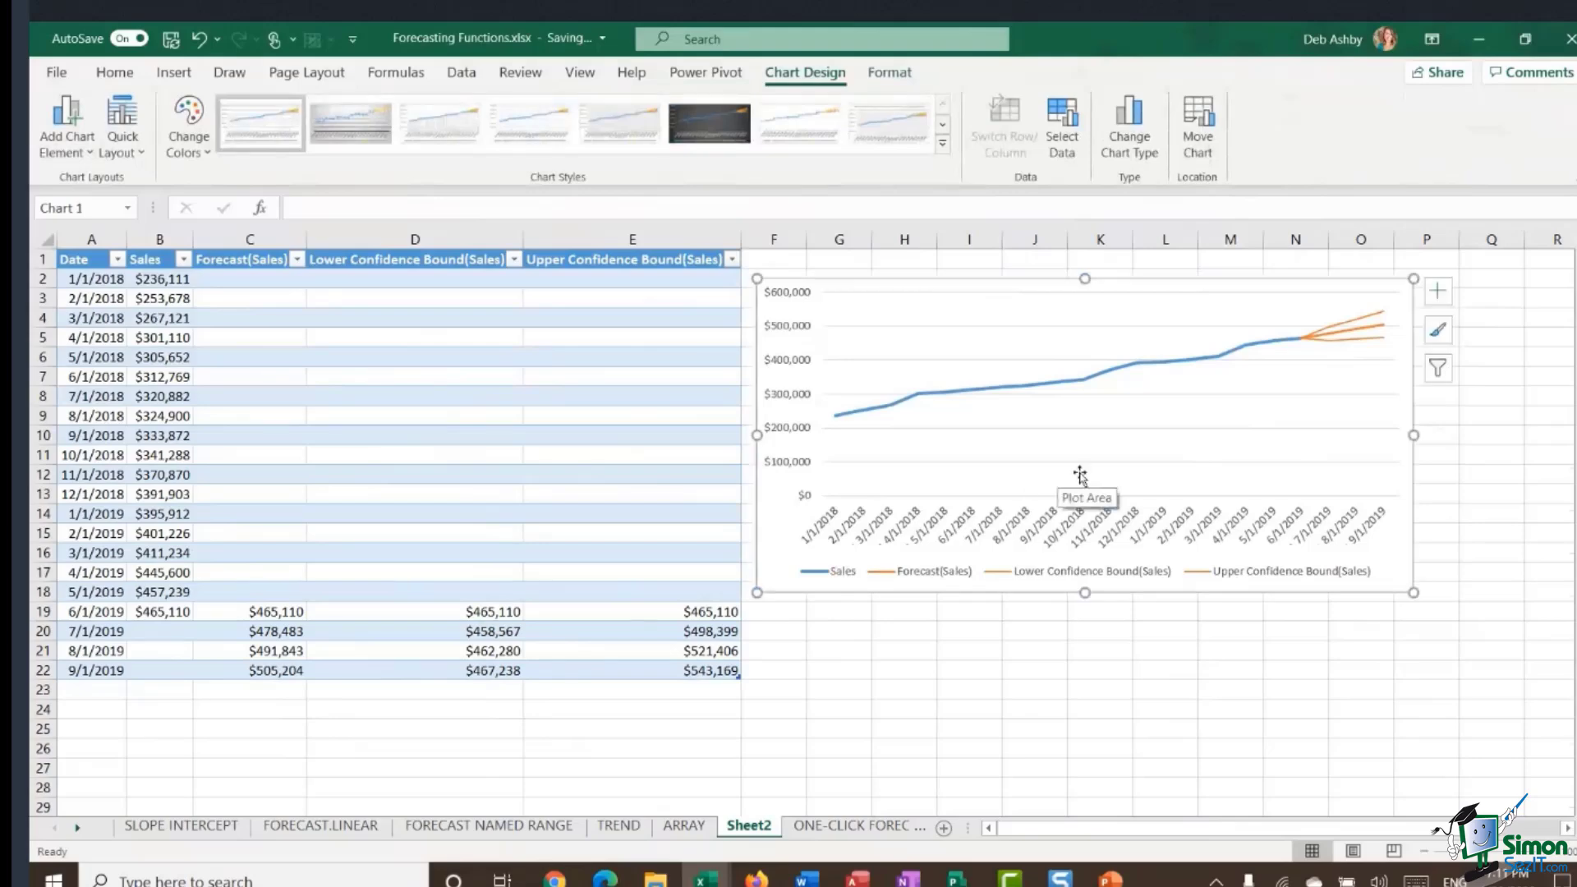
pyautogui.click(1439, 294)
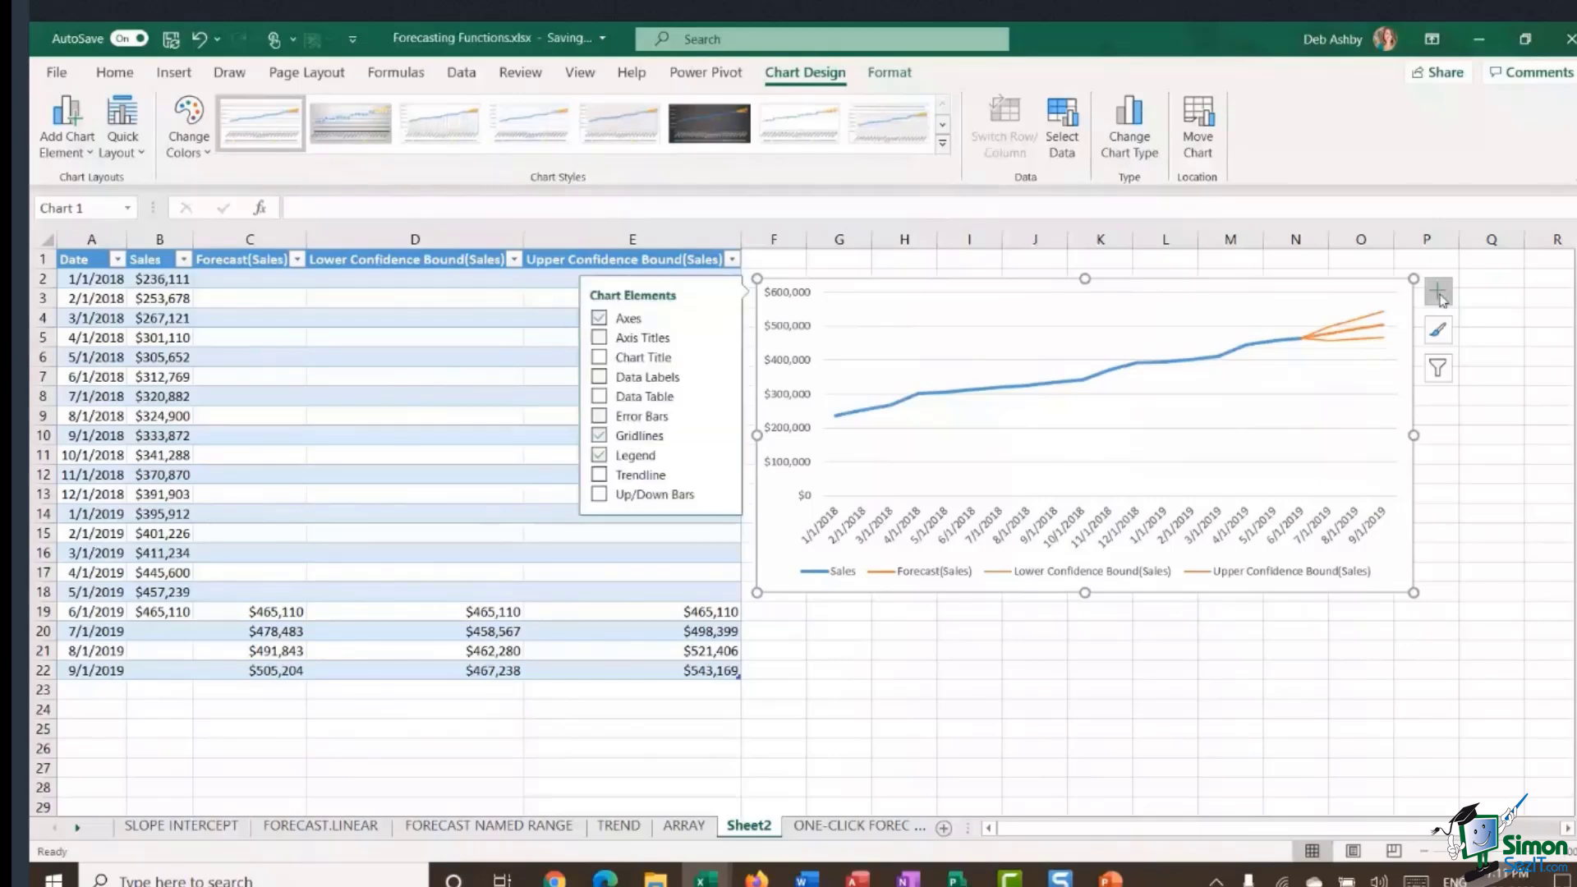
pyautogui.click(599, 475)
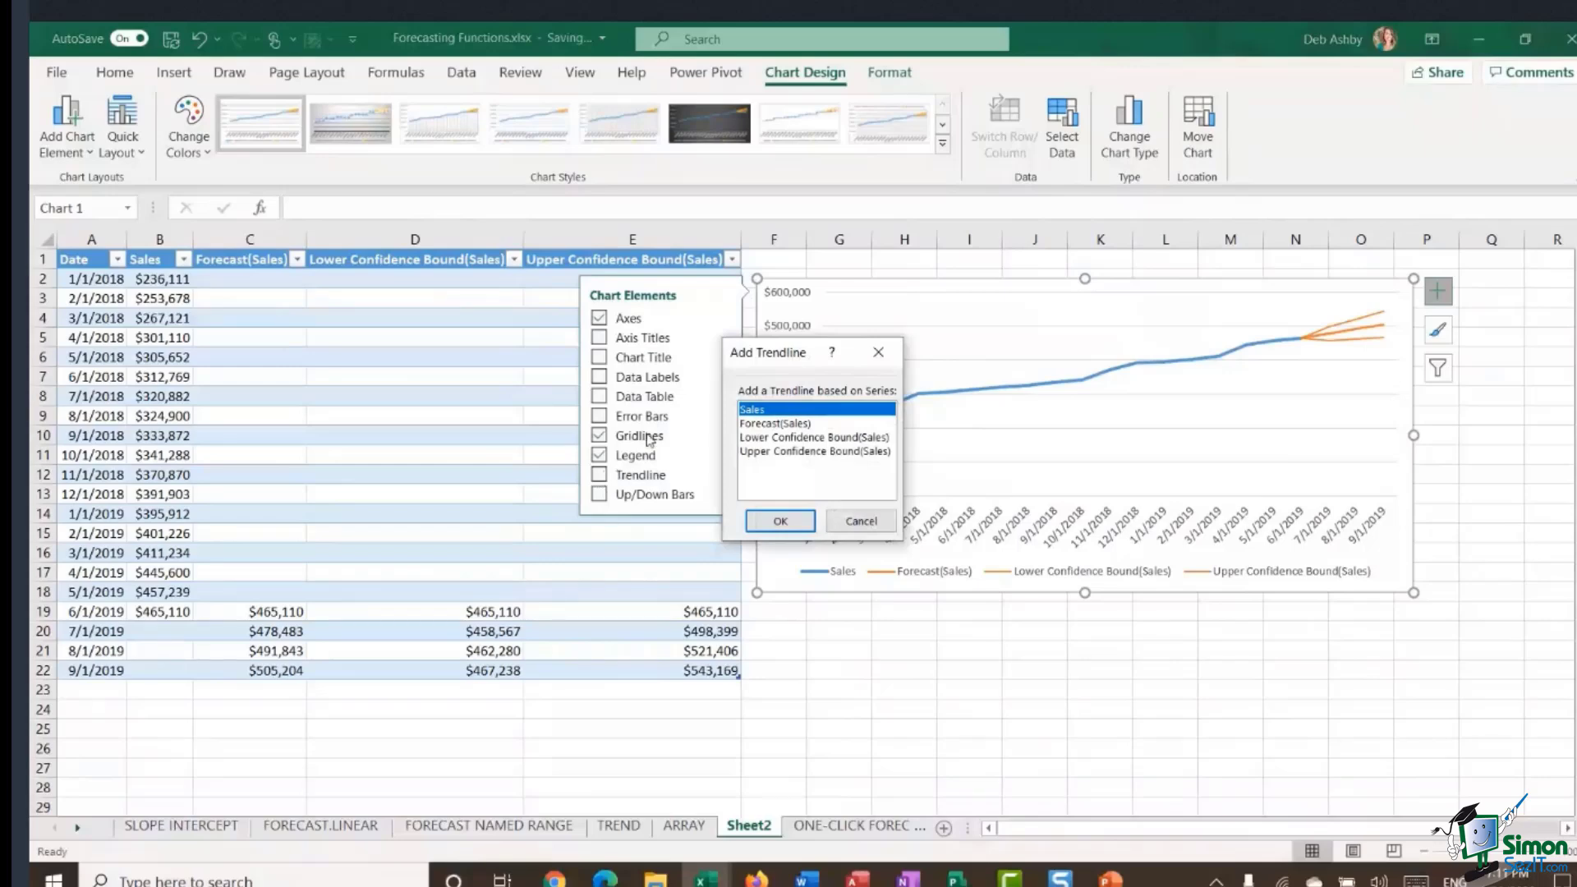
pyautogui.moveTo(770, 358); pyautogui.dragTo(599, 458)
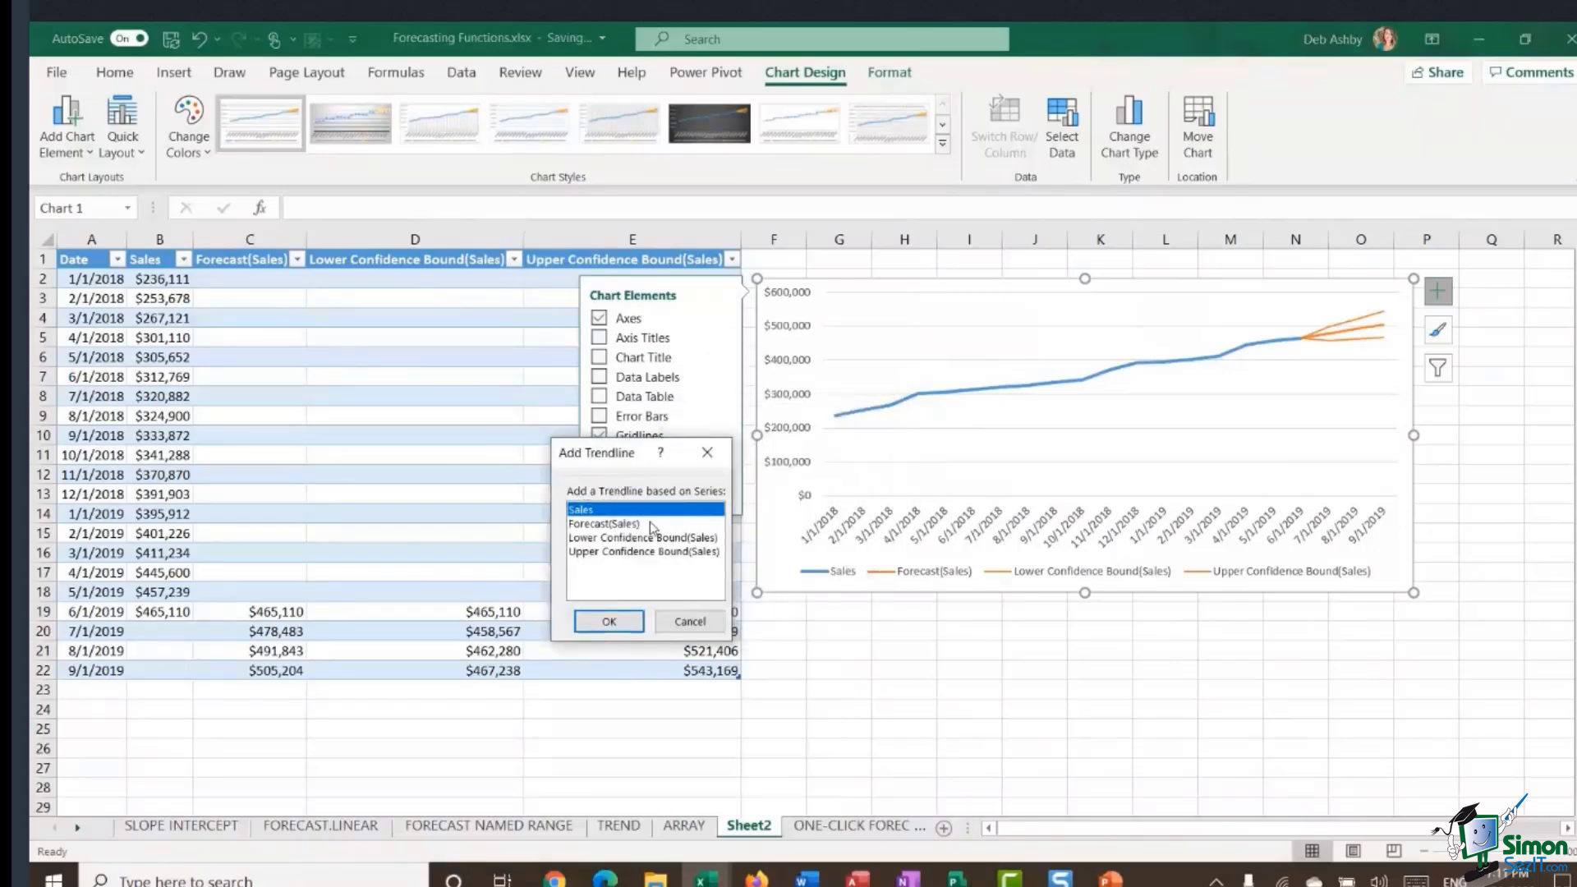
pyautogui.click(609, 621)
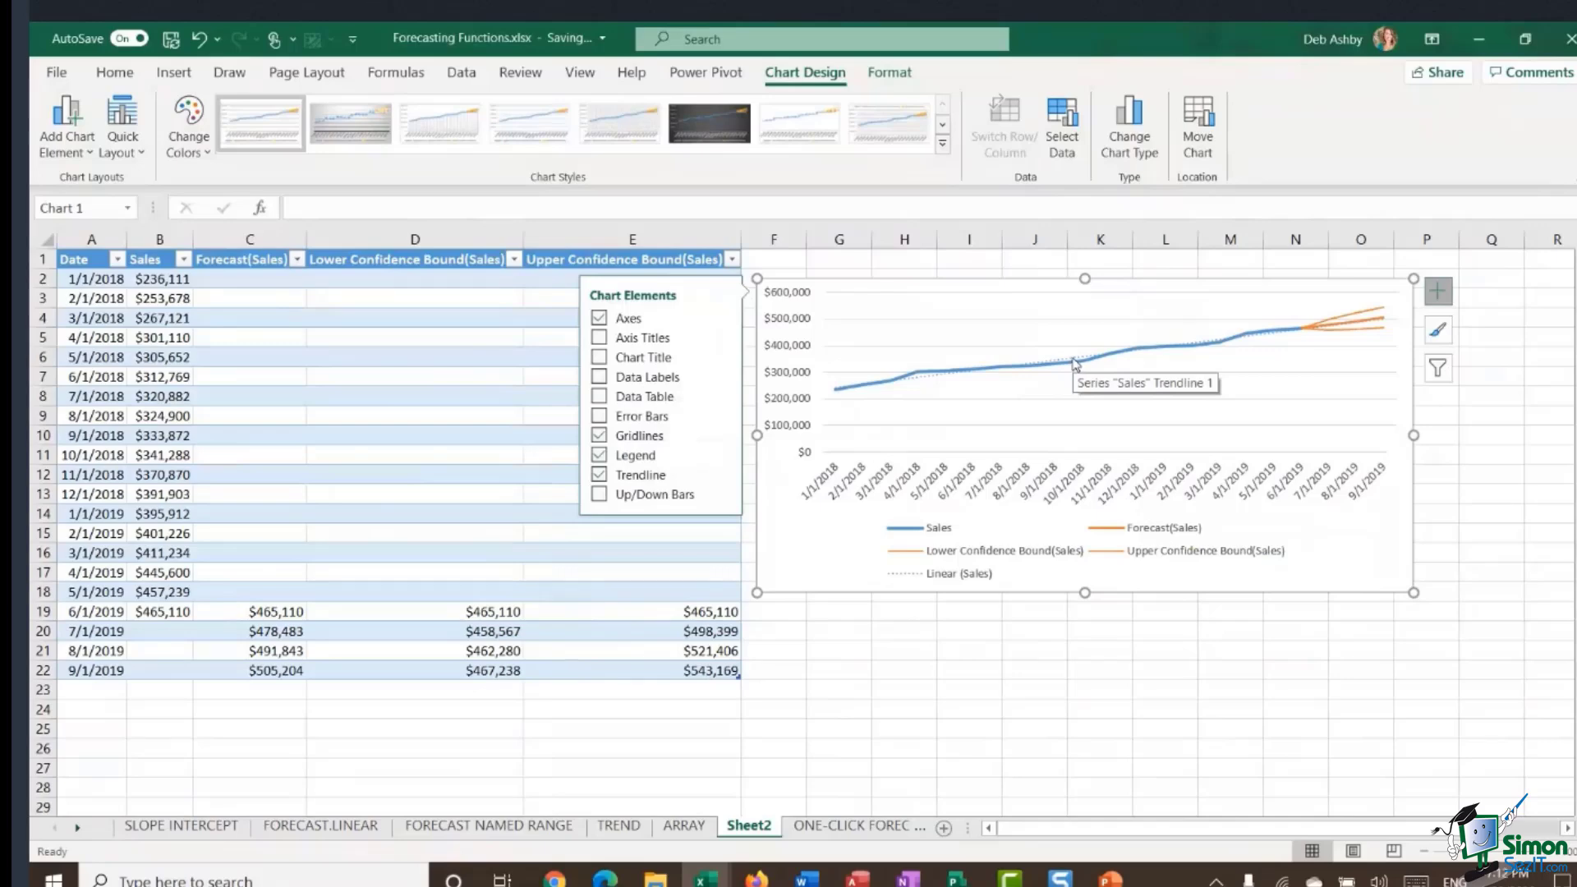
# - Display the R-squared value of the Sales trendline on the chart and place its label in clear space above the line
pyautogui.click(928, 385)
pyautogui.rightClick(929, 385)
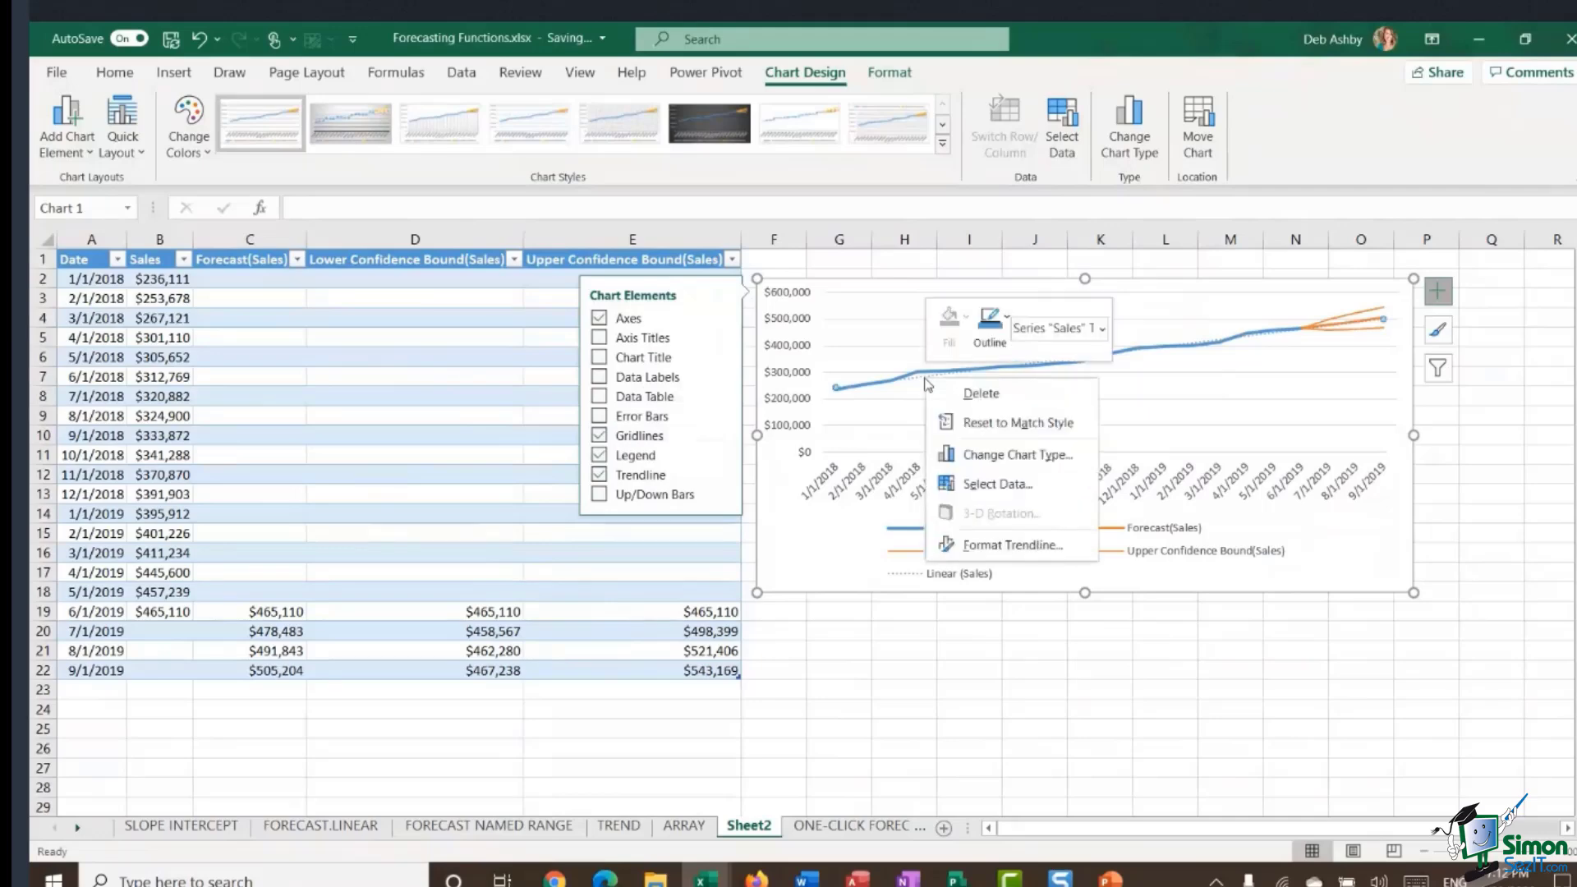
pyautogui.click(985, 548)
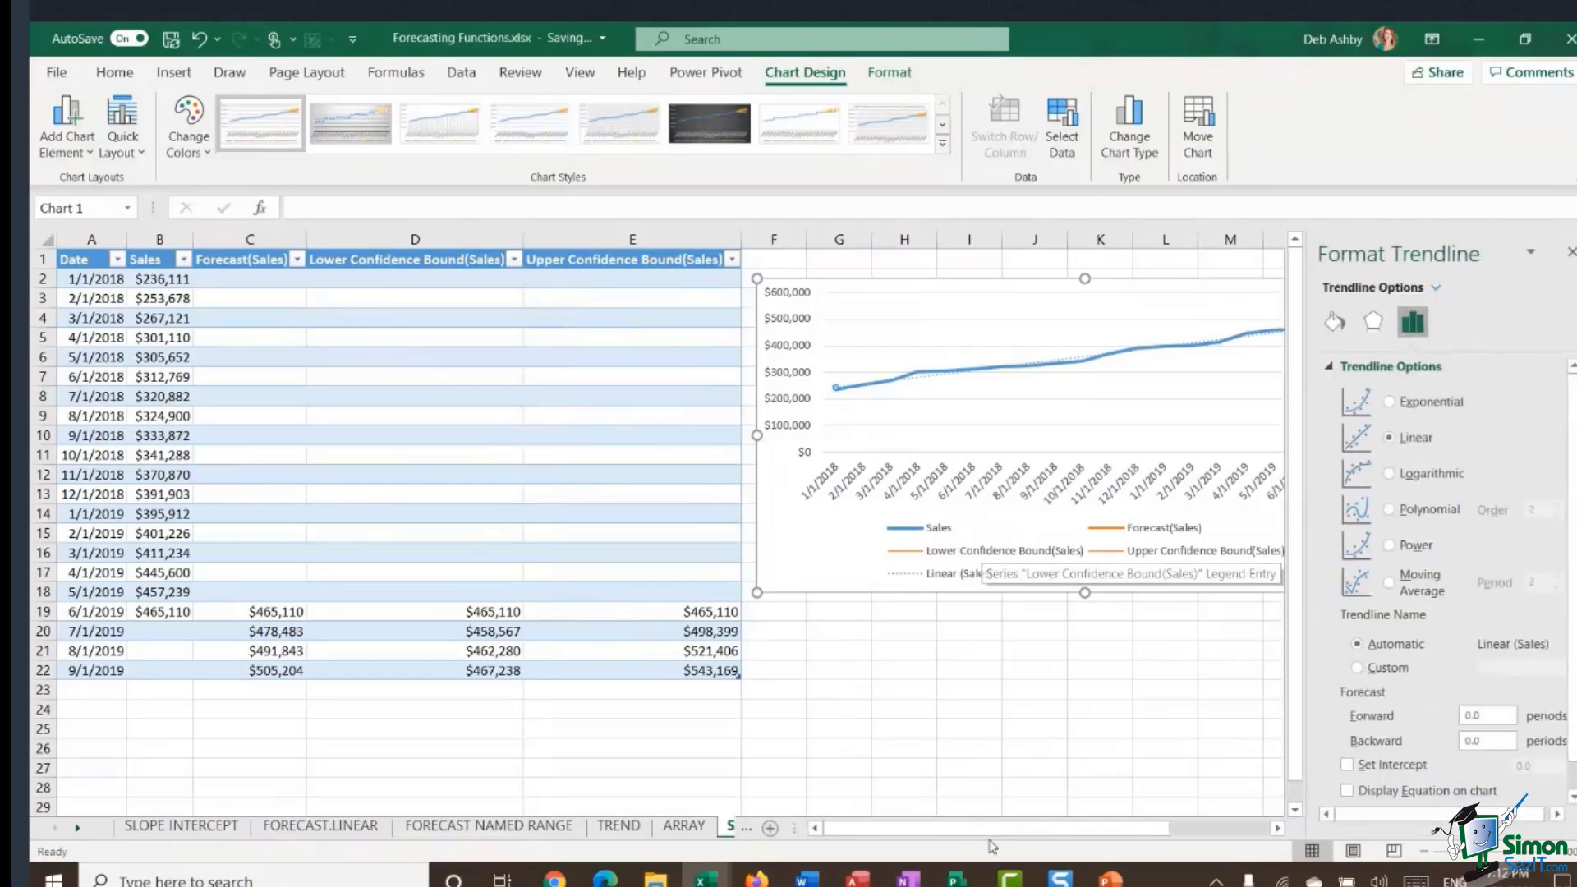
pyautogui.moveTo(991, 828); pyautogui.dragTo(1078, 834)
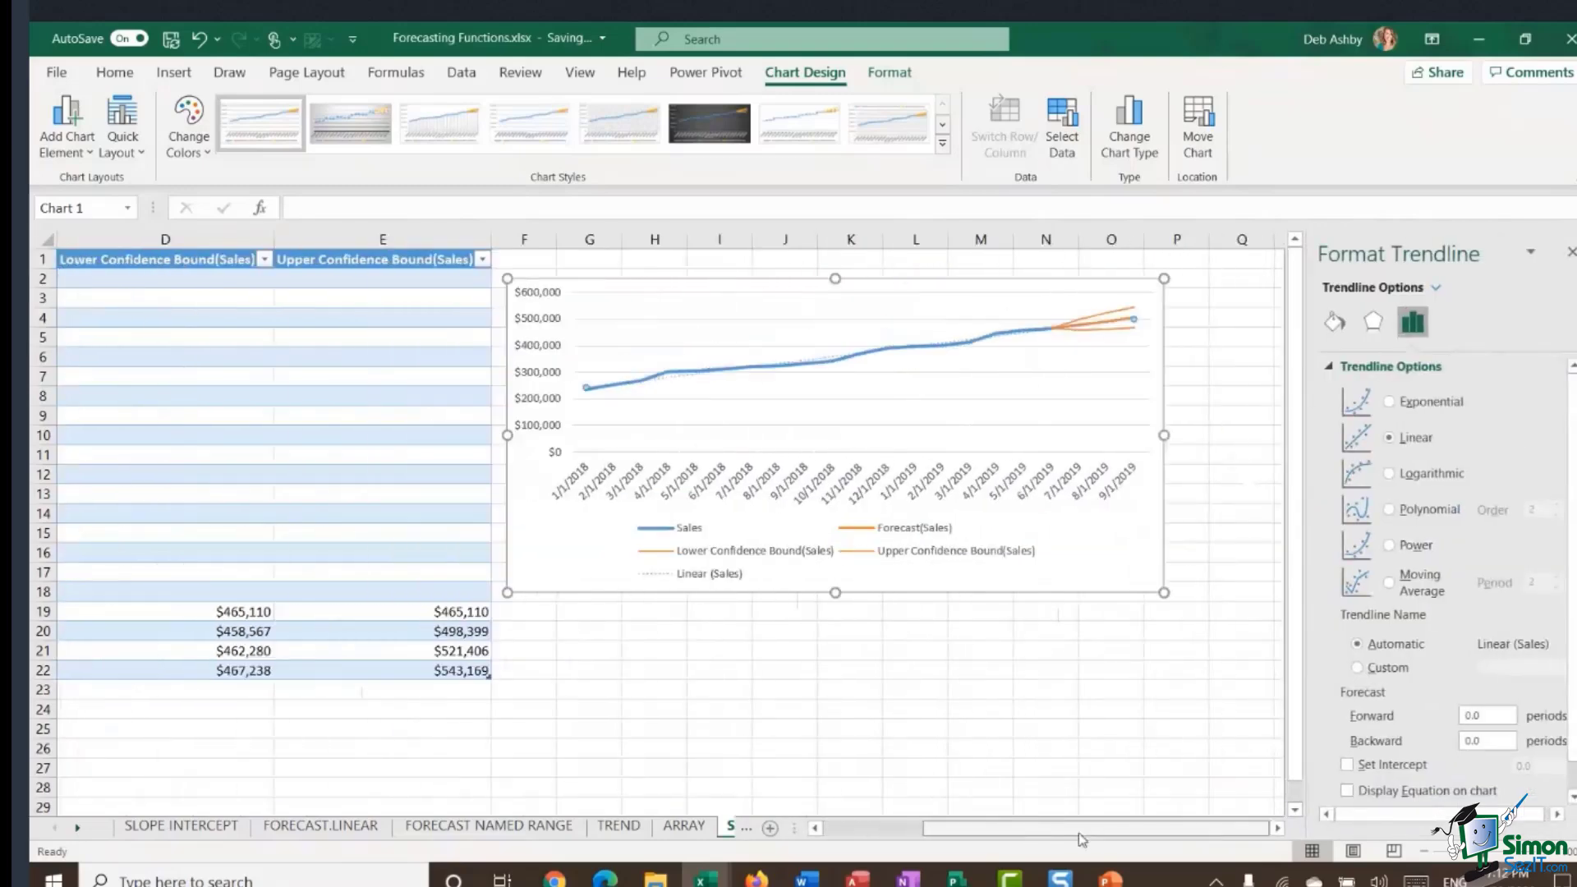
pyautogui.click(971, 290)
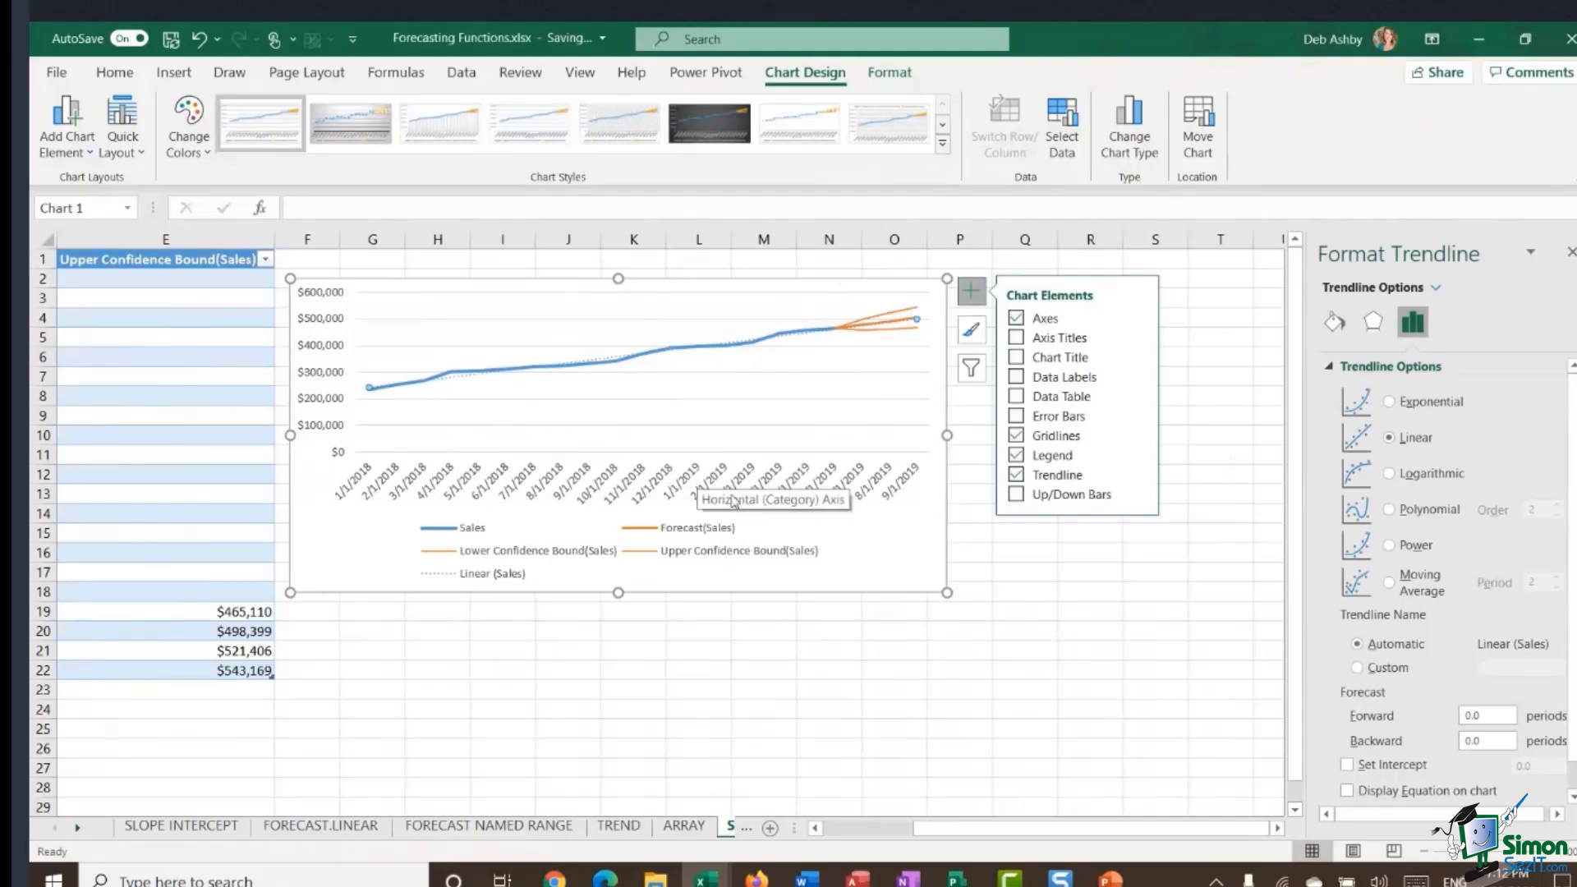
pyautogui.scroll(-1, 1571, 491)
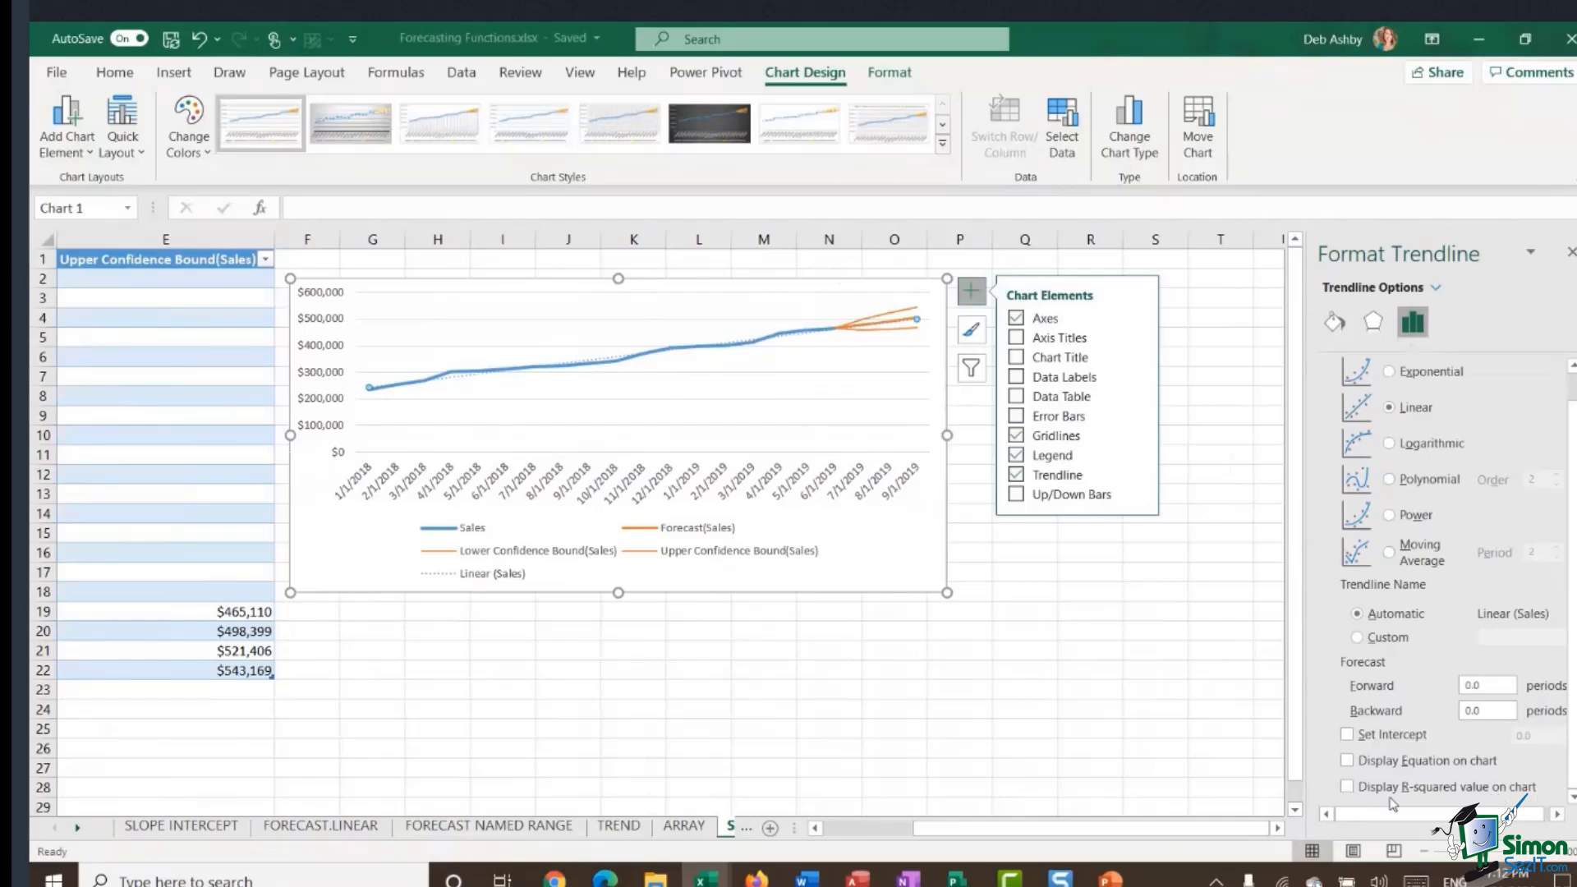
pyautogui.click(1347, 786)
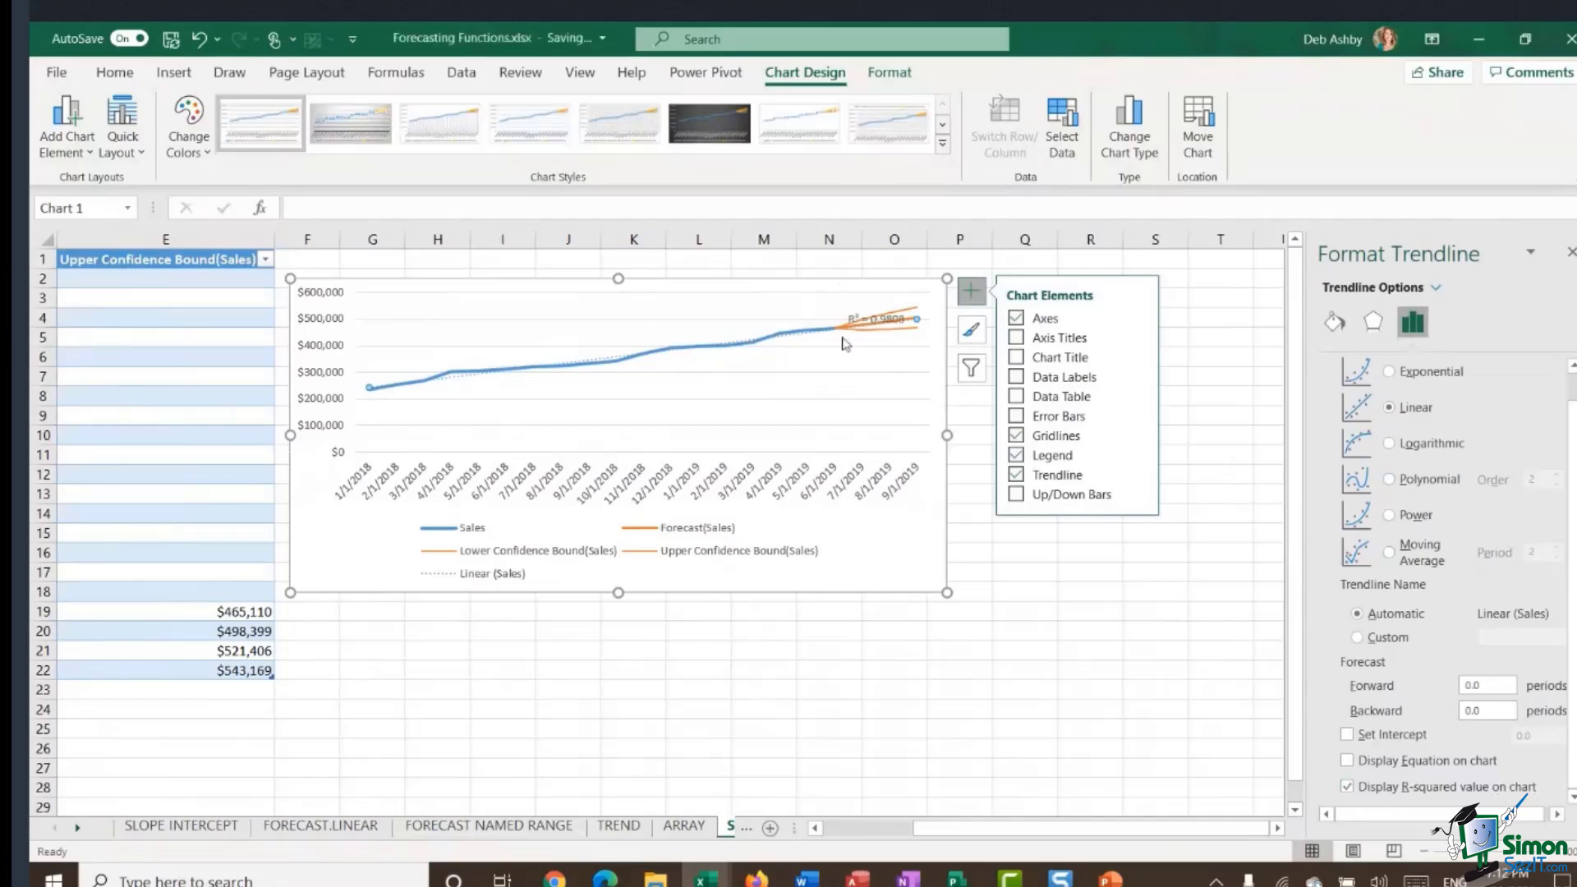
pyautogui.click(864, 317)
pyautogui.moveTo(864, 309); pyautogui.dragTo(726, 297)
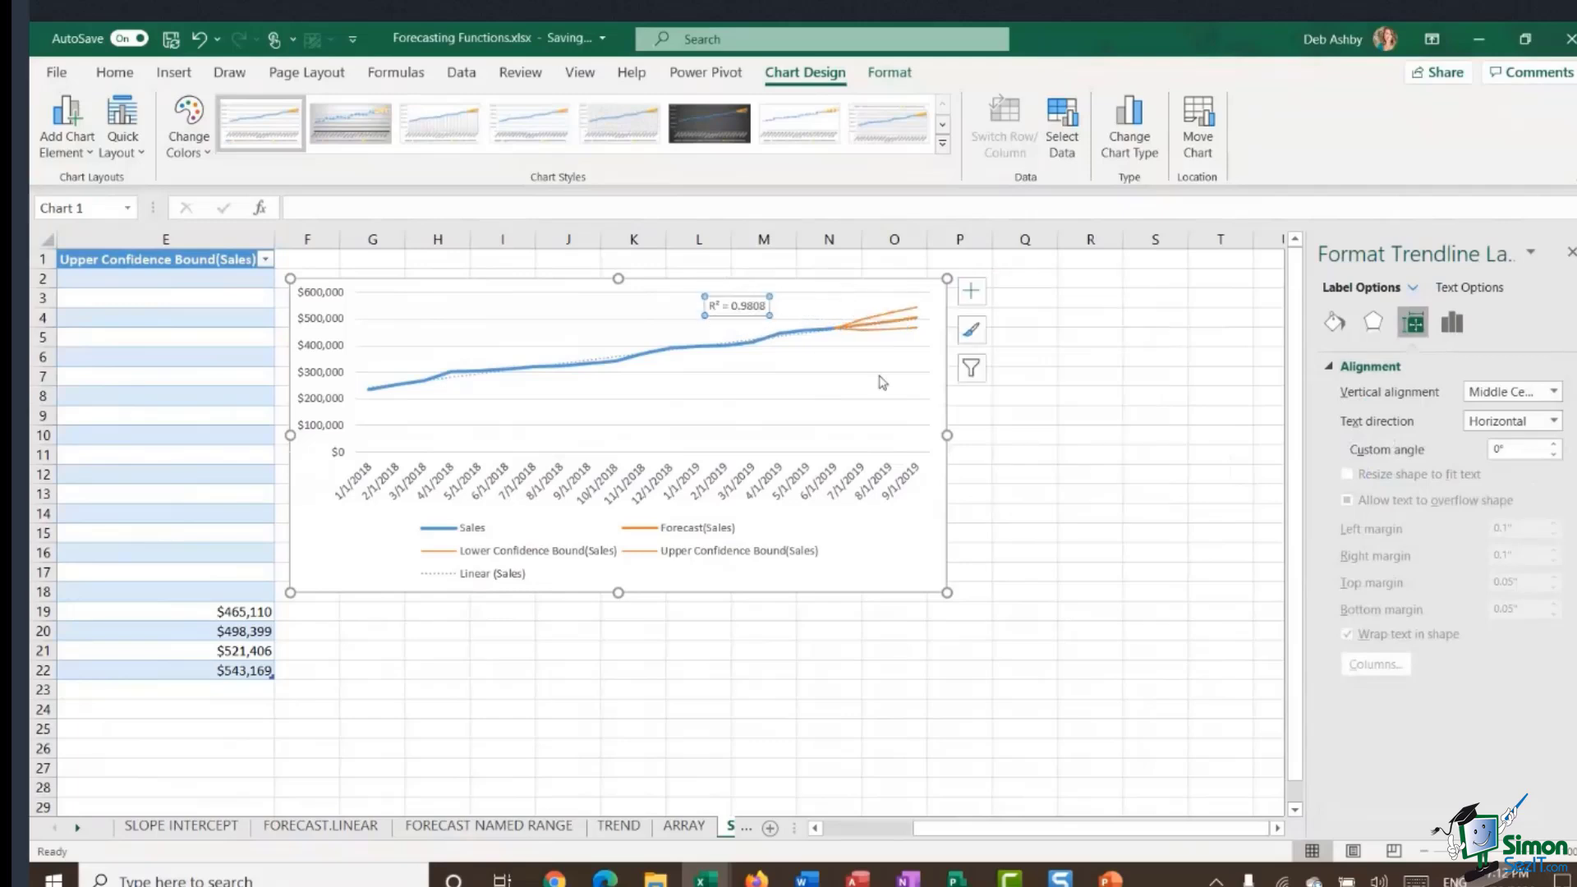
# - Compare the Exponential, Linear and Logarithmic fits for the Sales trendline and set it to Polynomial of order 2
pyautogui.click(452, 380)
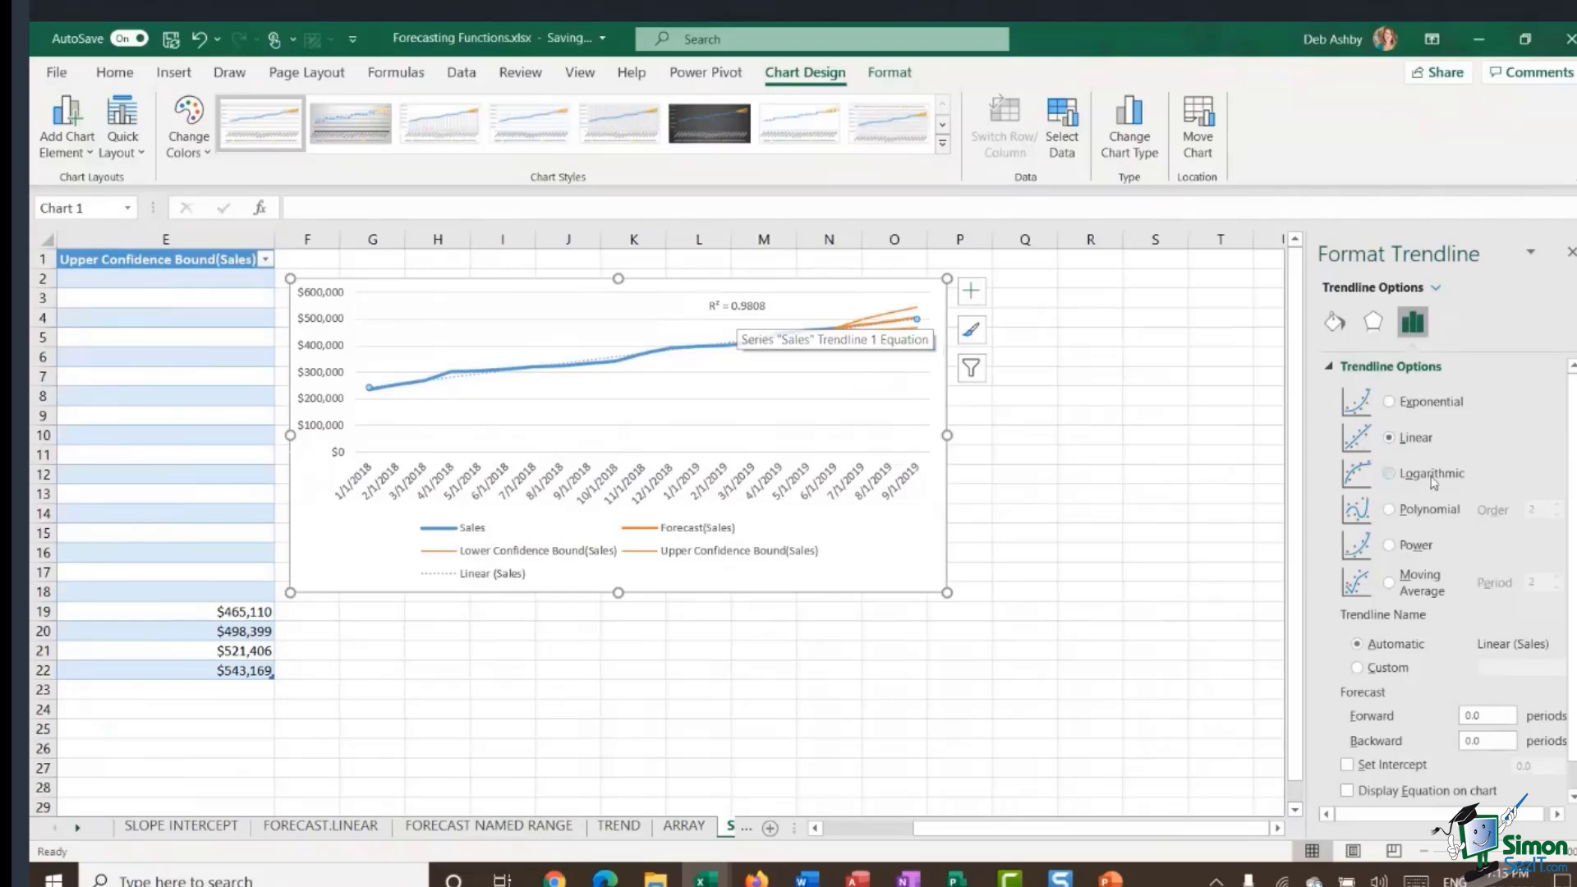
pyautogui.click(1389, 402)
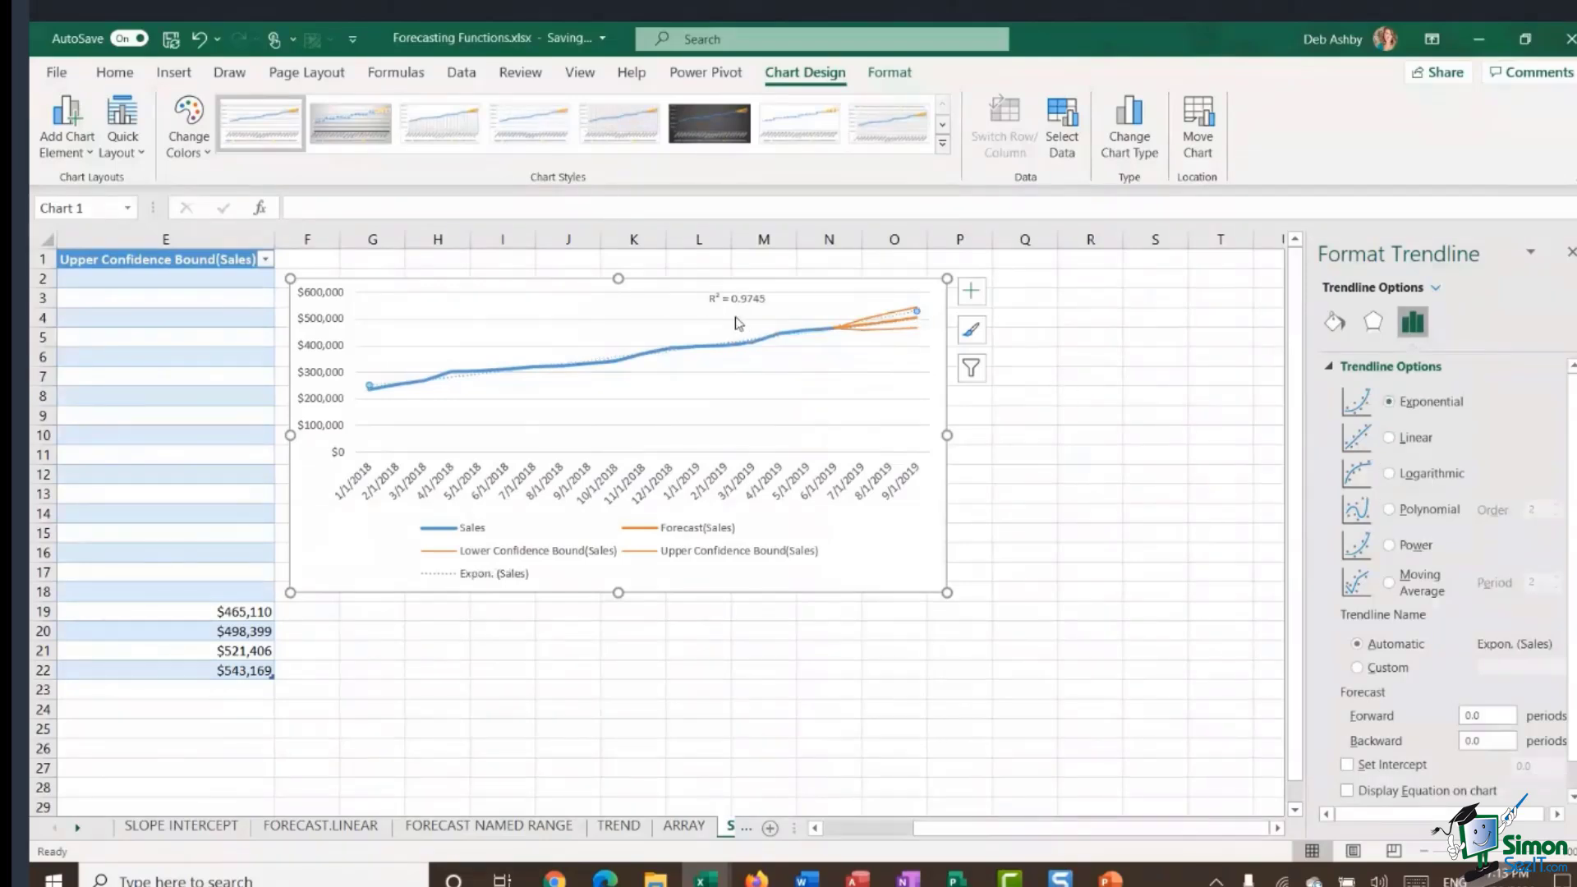
pyautogui.click(1389, 438)
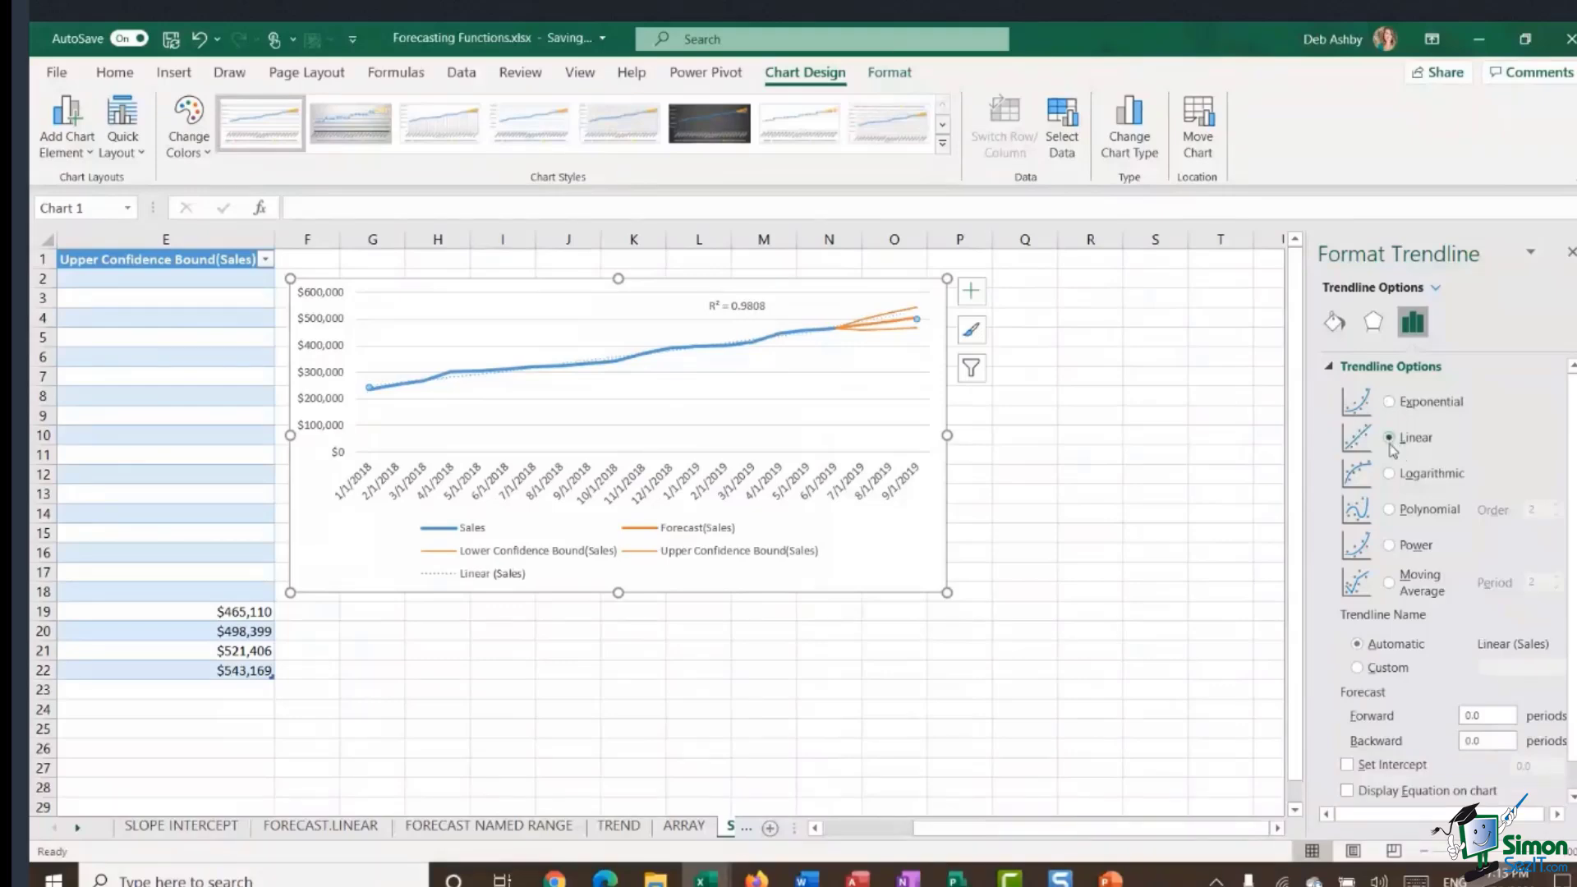
pyautogui.click(1390, 474)
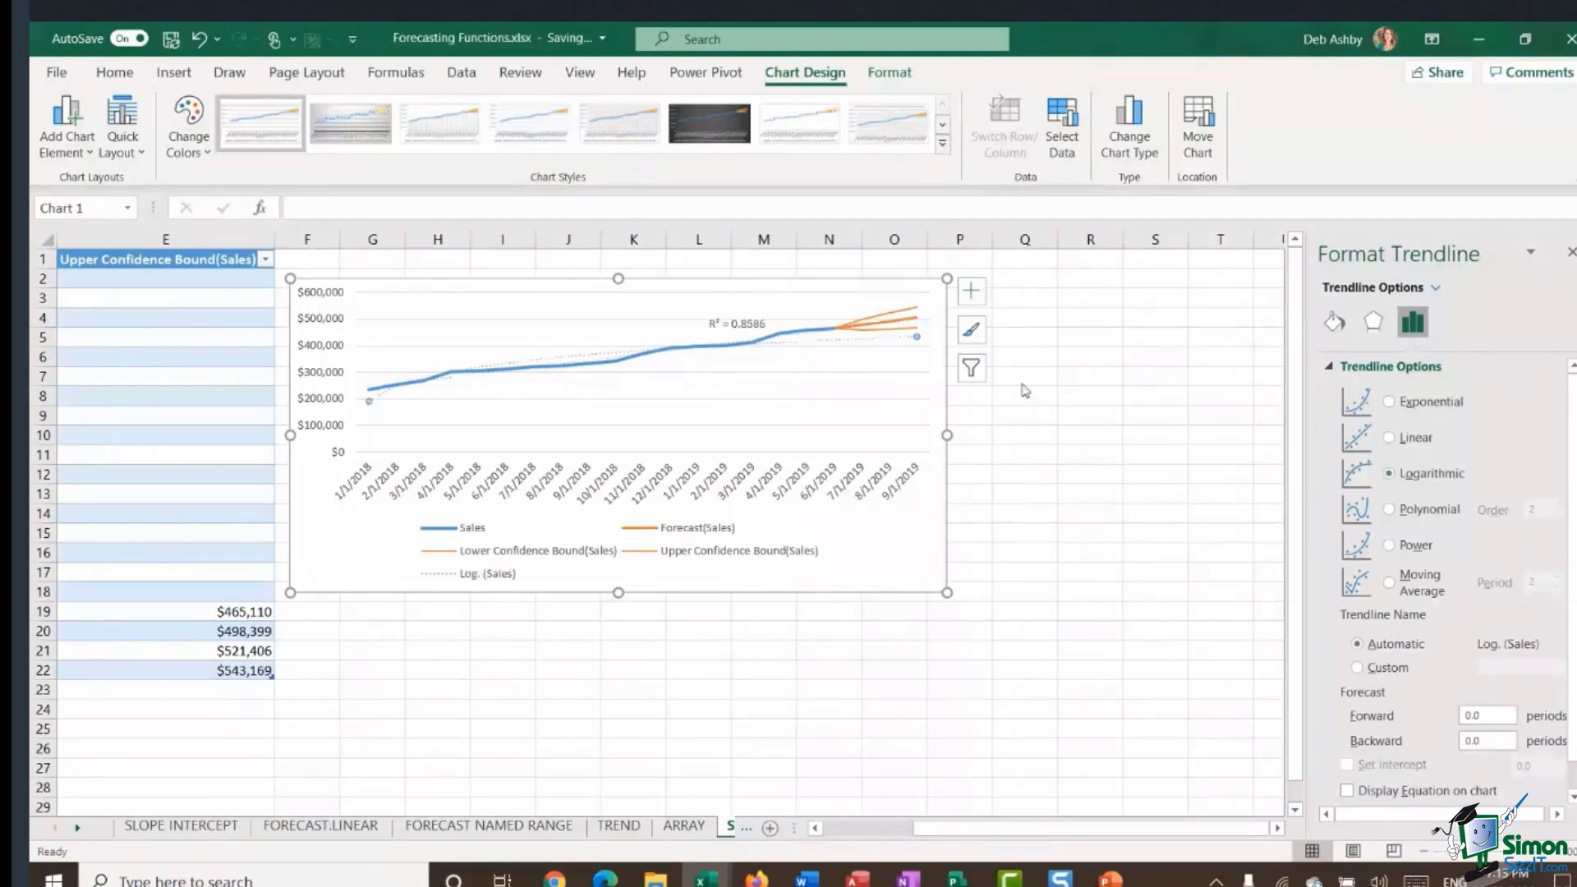
pyautogui.click(1390, 511)
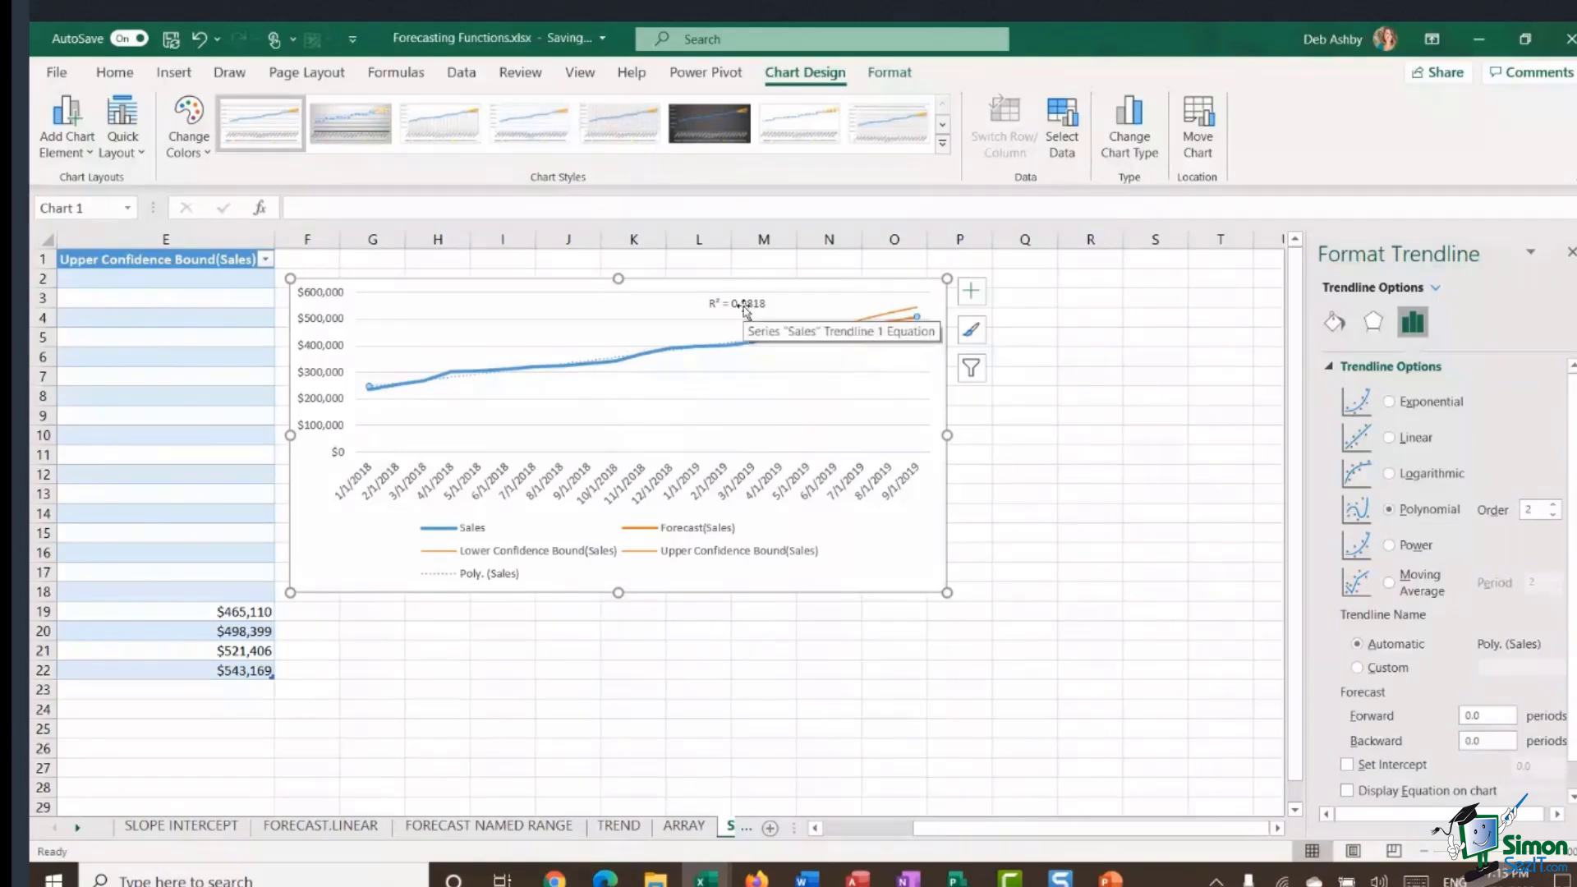
pyautogui.moveTo(1573, 703); pyautogui.dragTo(1573, 733)
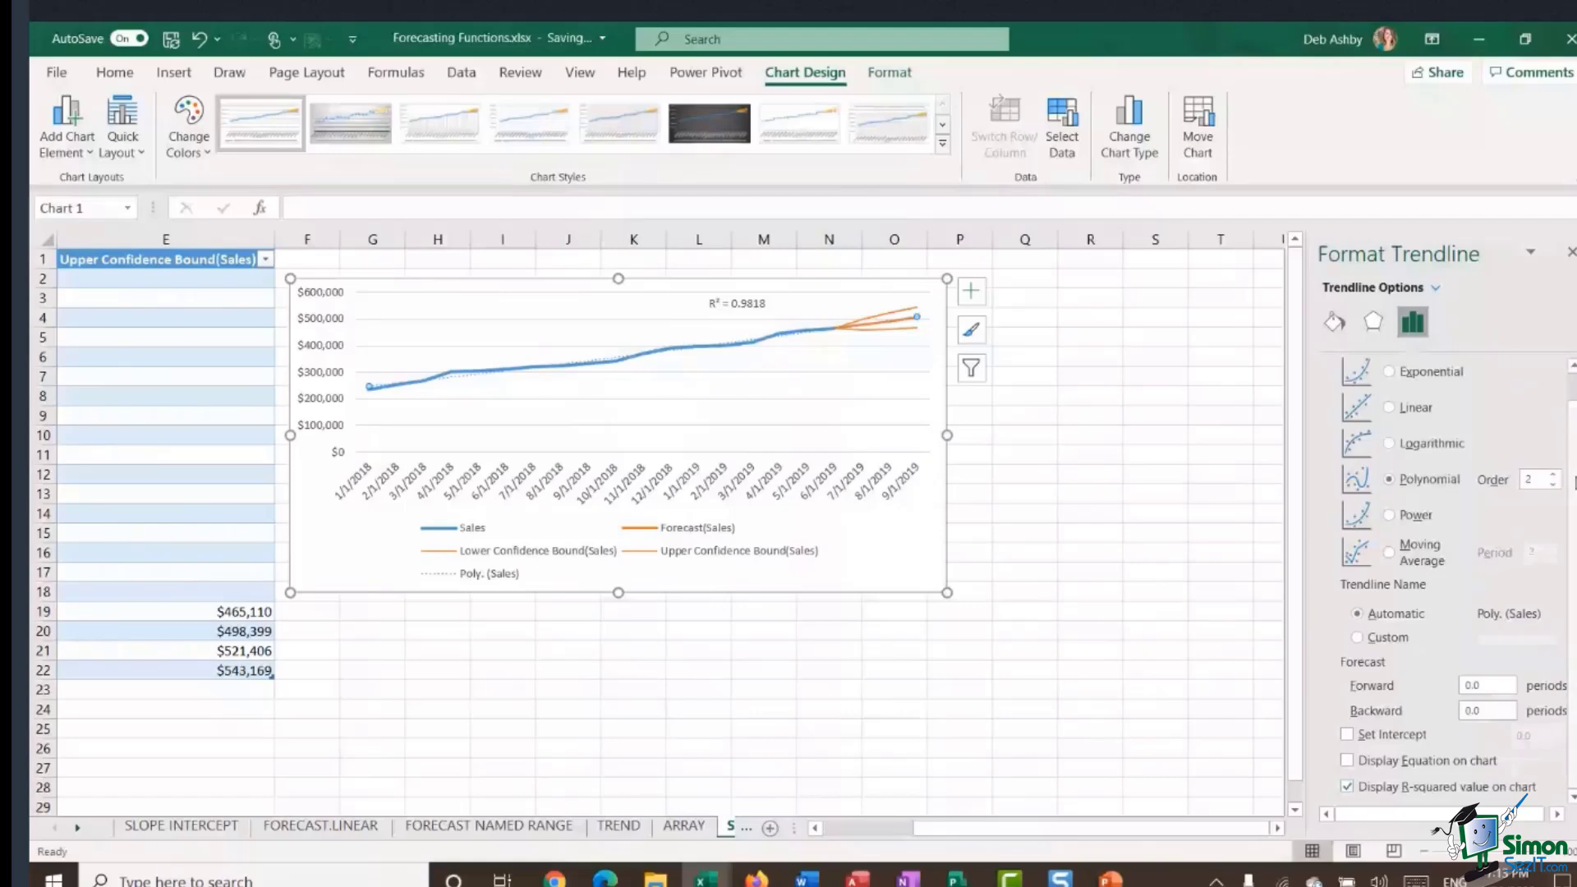
pyautogui.moveTo(1575, 479); pyautogui.dragTo(1575, 450)
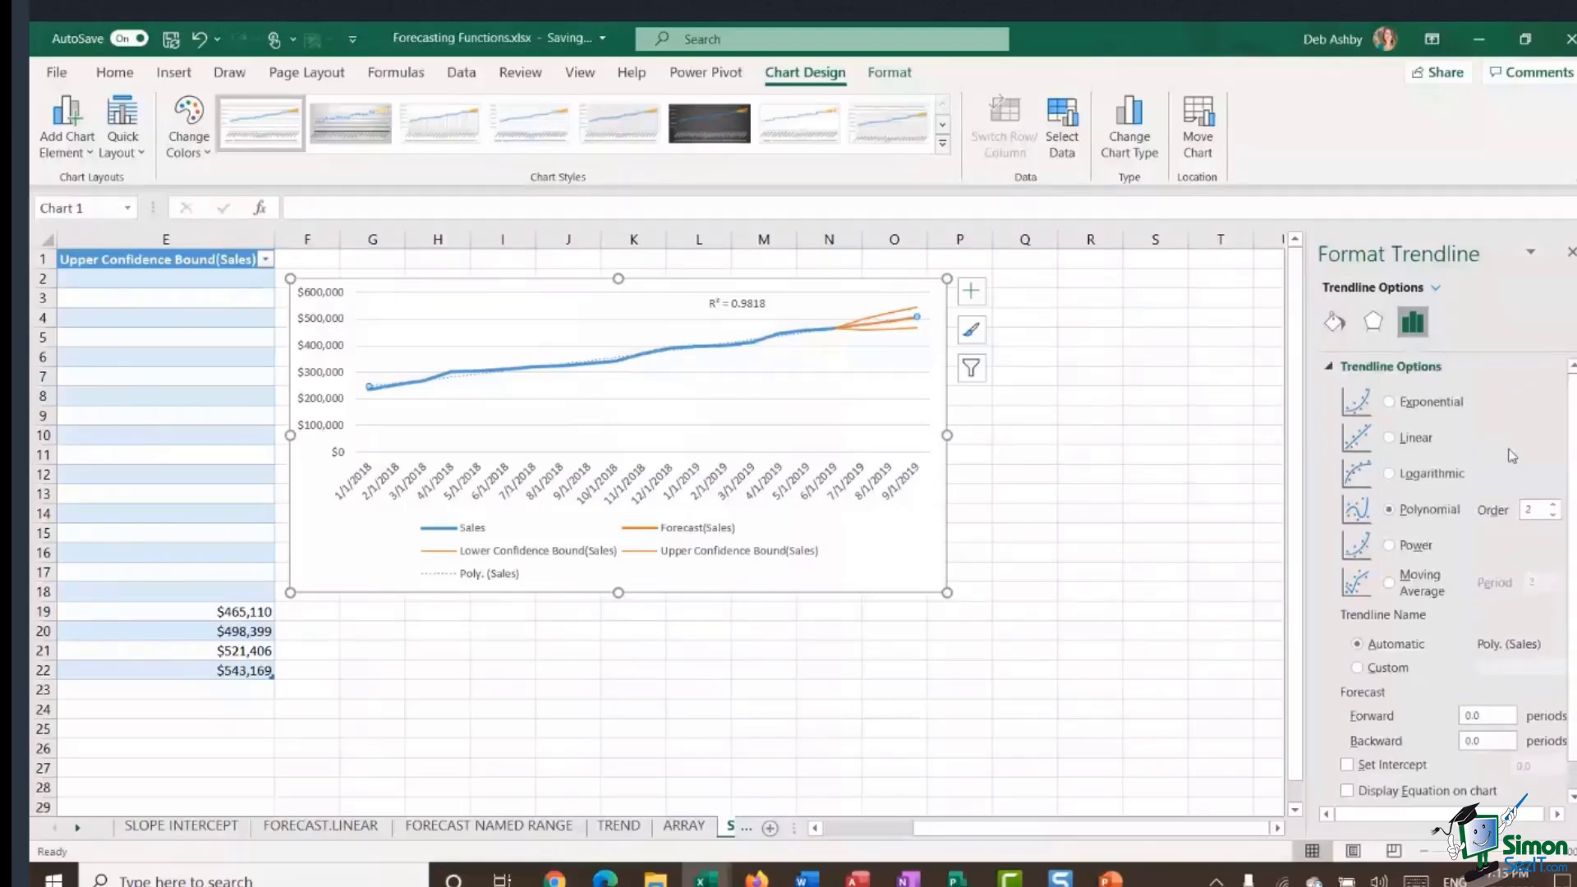
# - Delete the R-squared label from the forecast chart and close the formatting pane
pyautogui.click(756, 305)
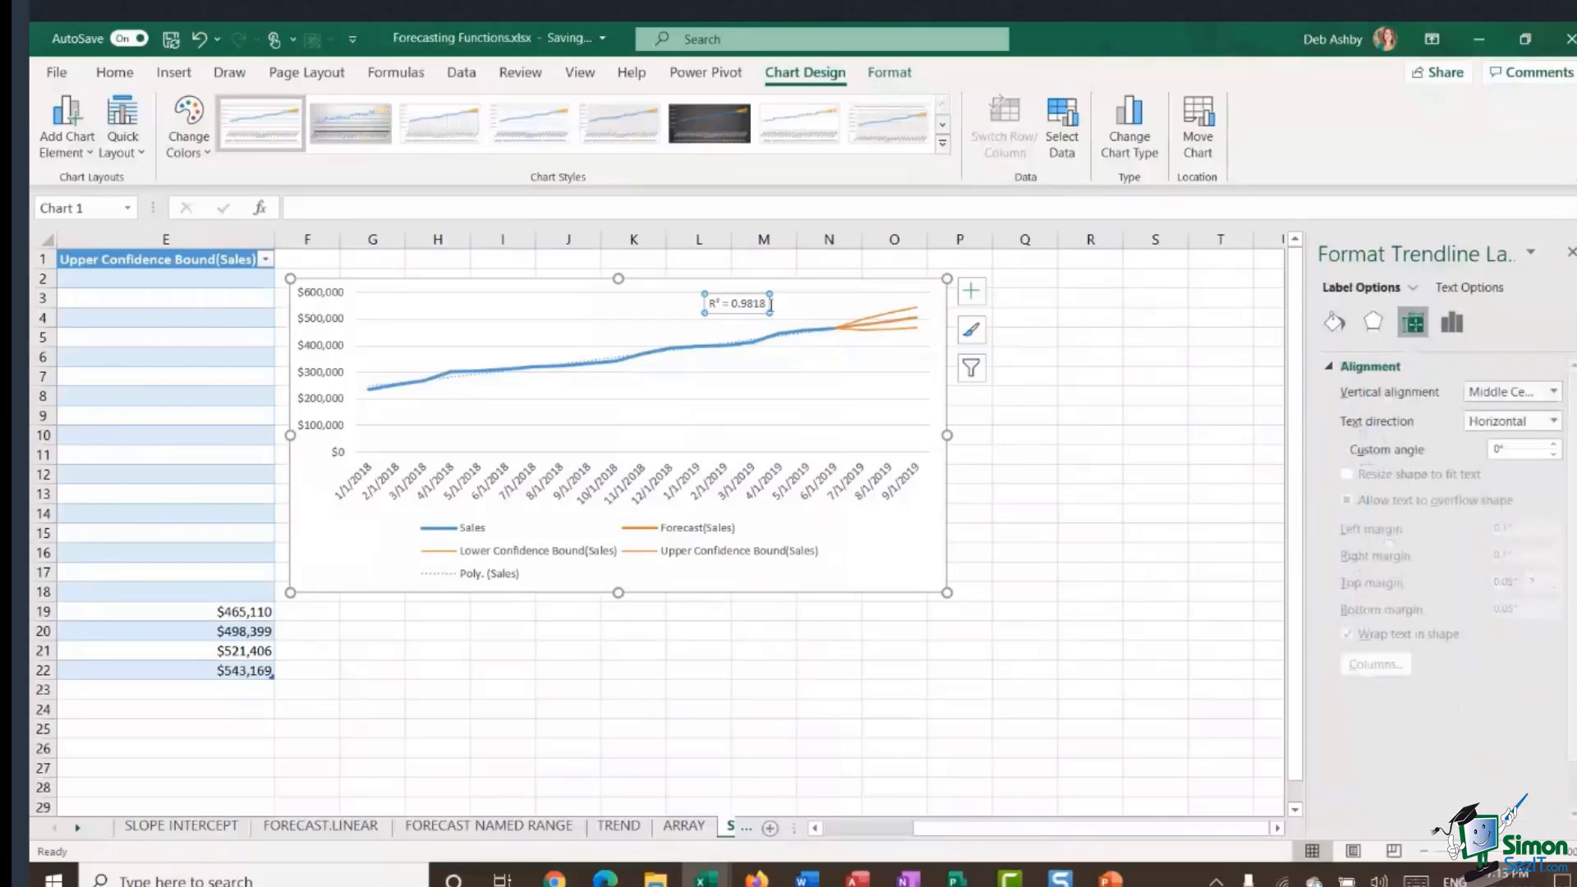
pyautogui.click(783, 299)
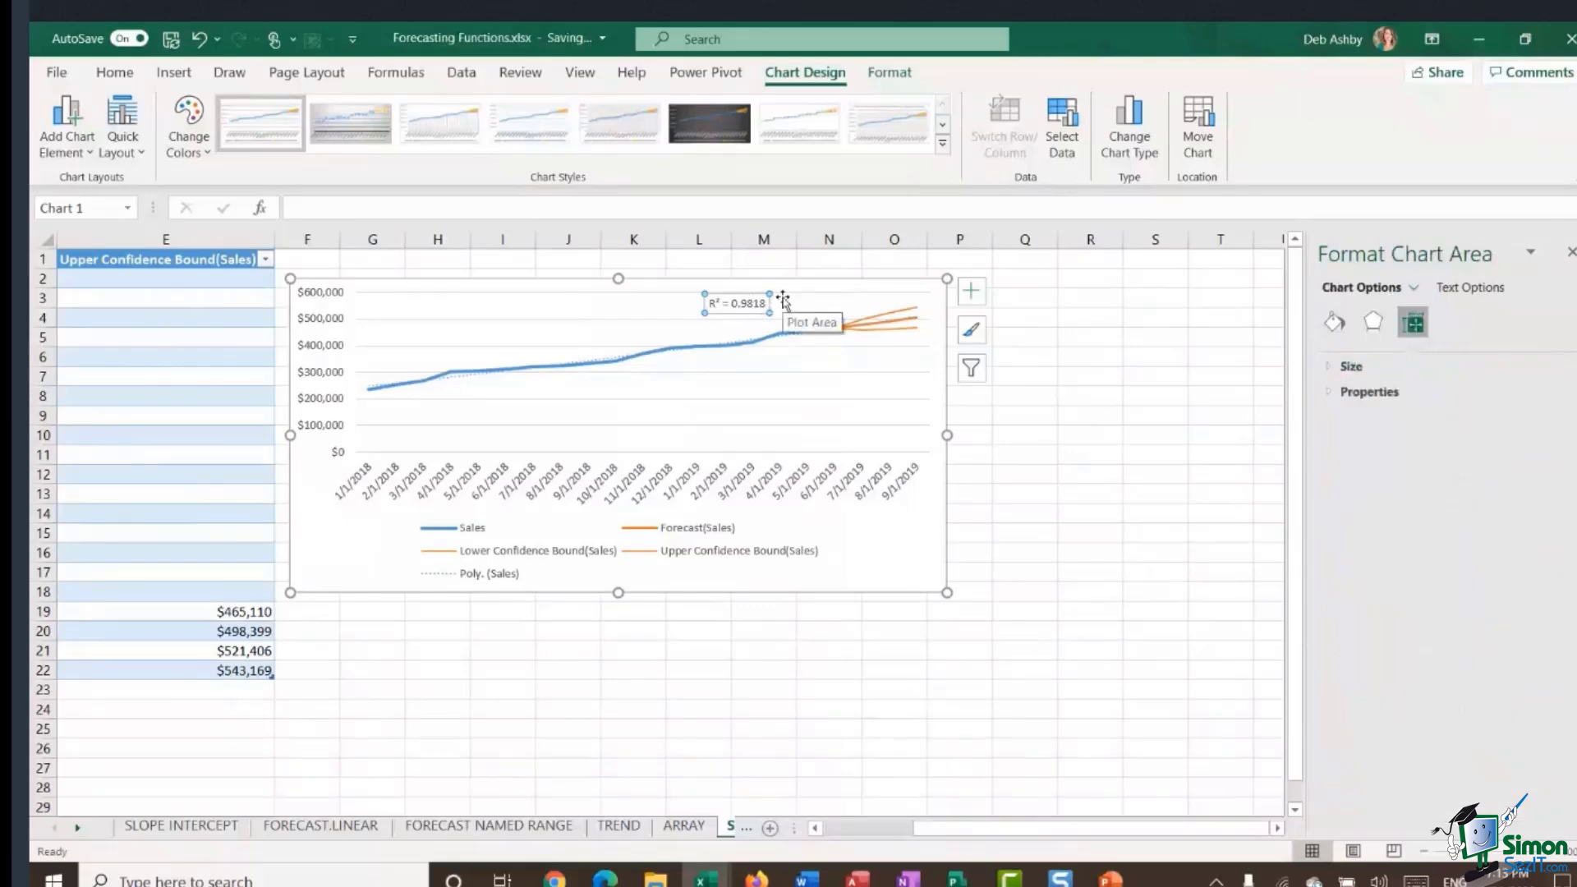
pyautogui.click(1158, 571)
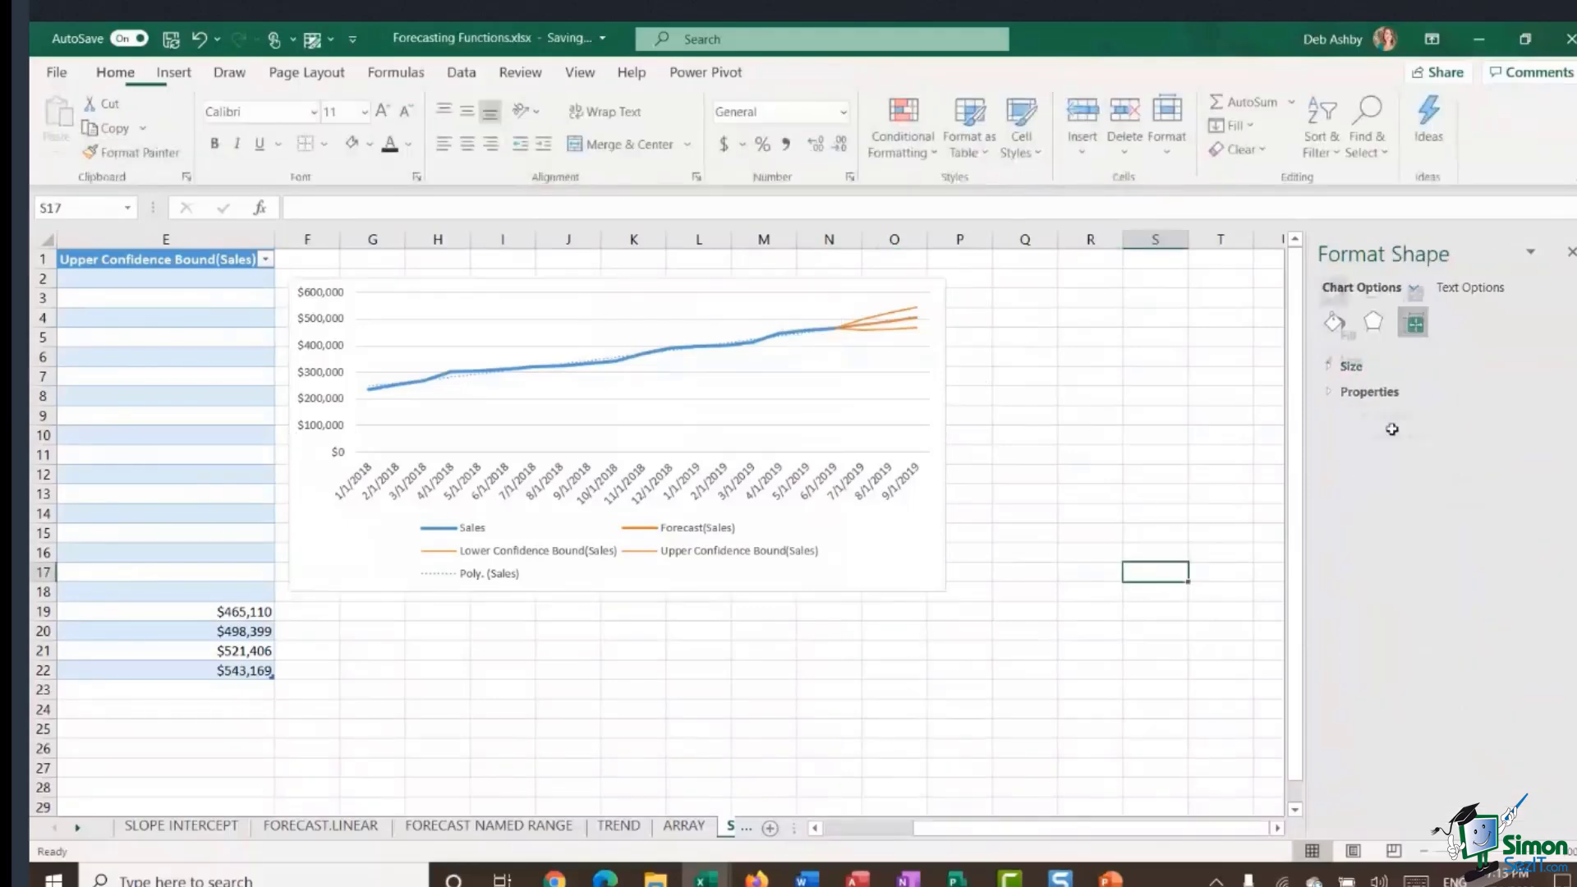
pyautogui.click(1569, 253)
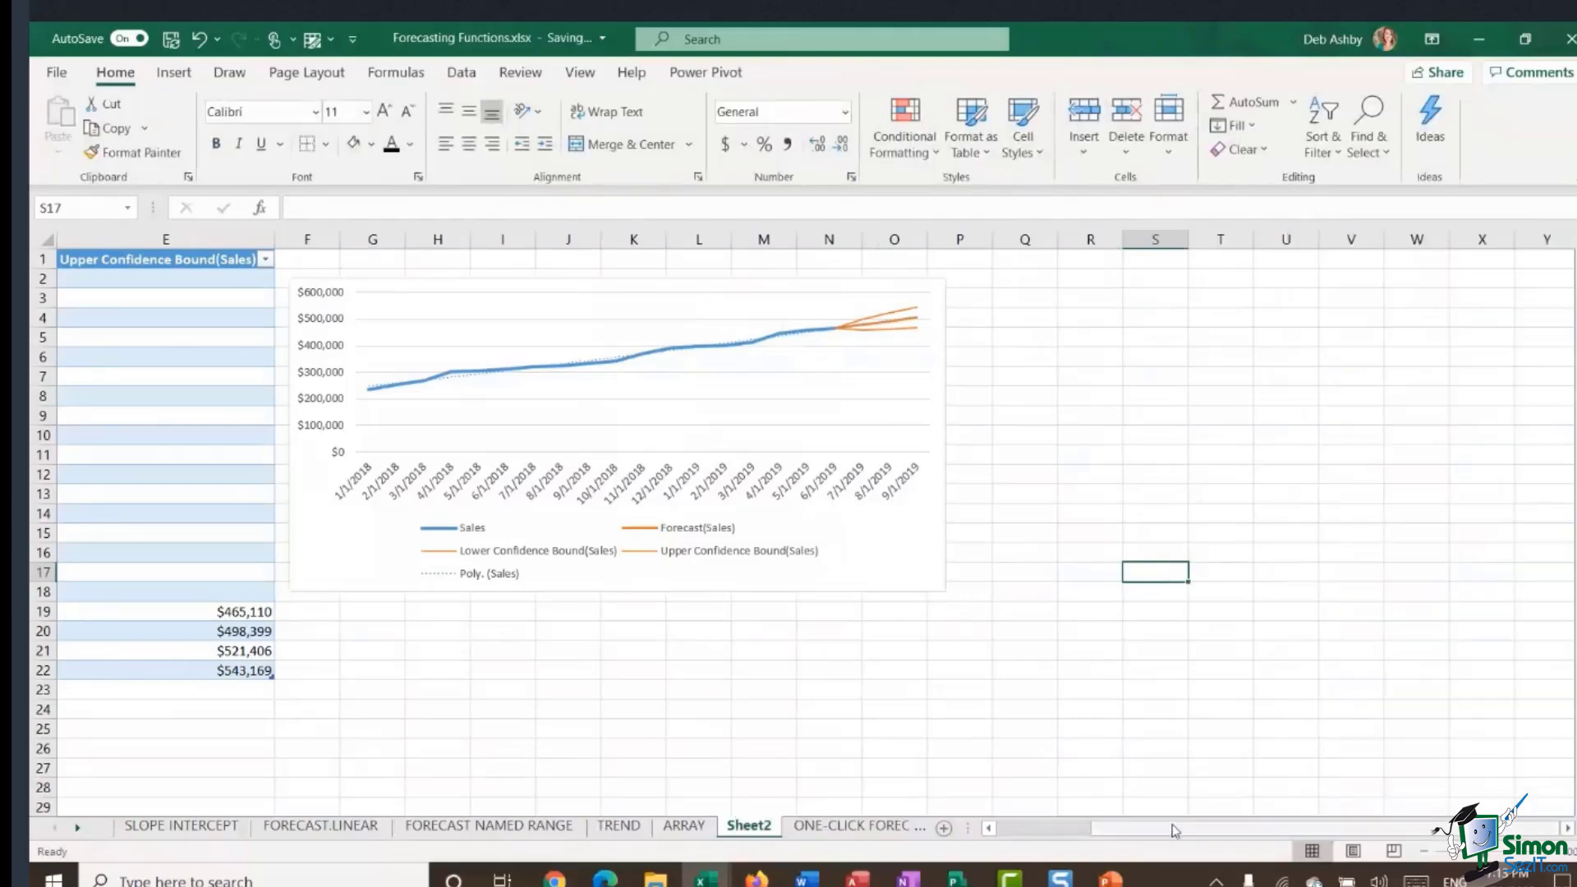
pyautogui.moveTo(1175, 830); pyautogui.dragTo(1101, 842)
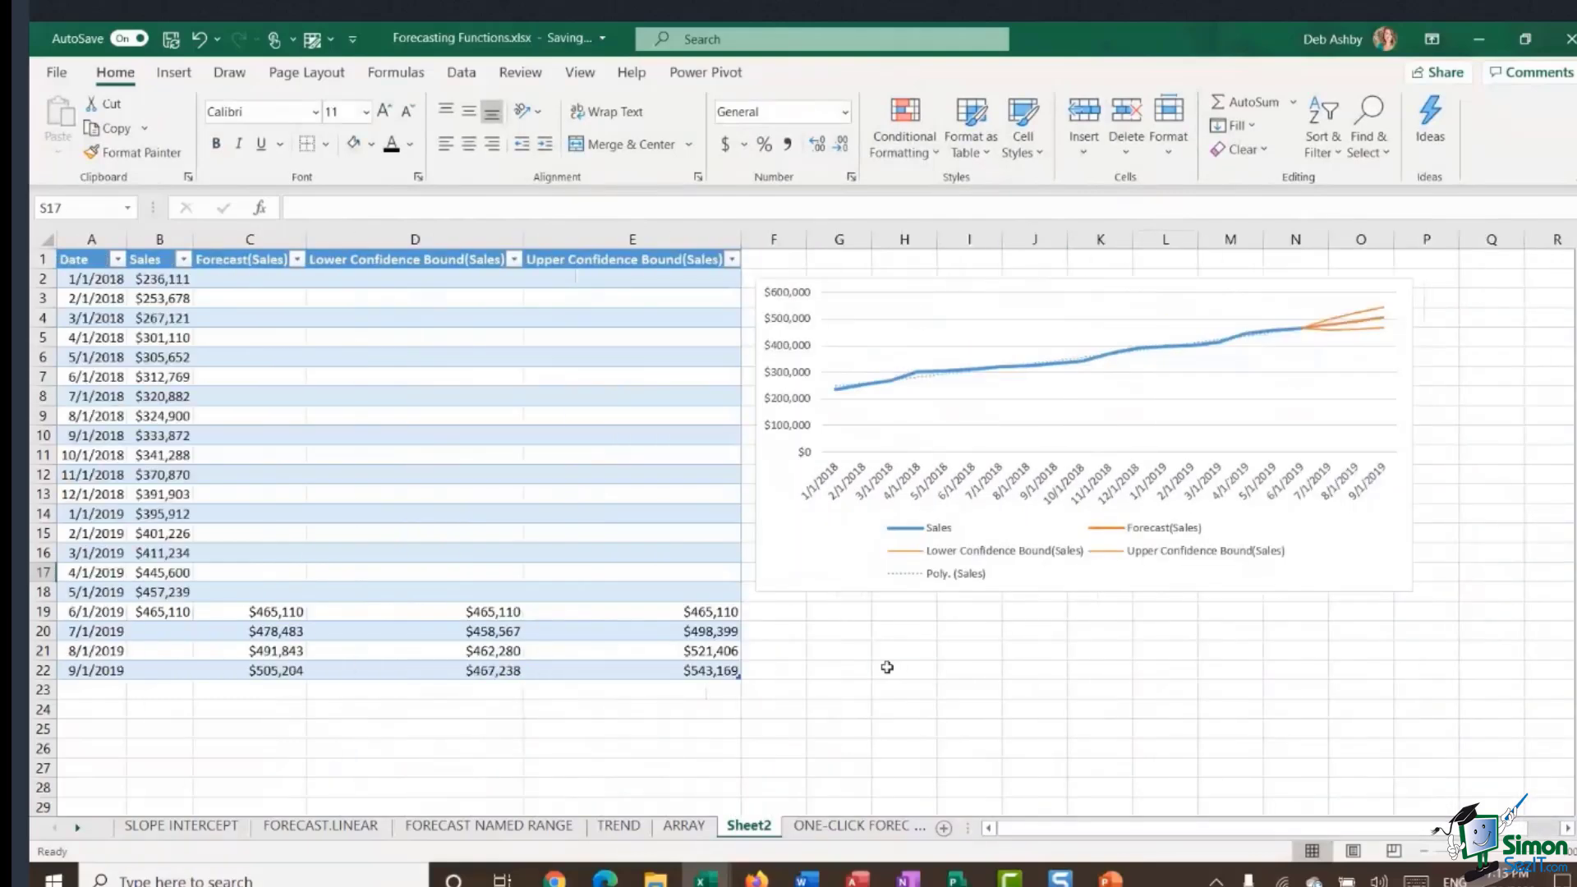
pyautogui.click(907, 669)
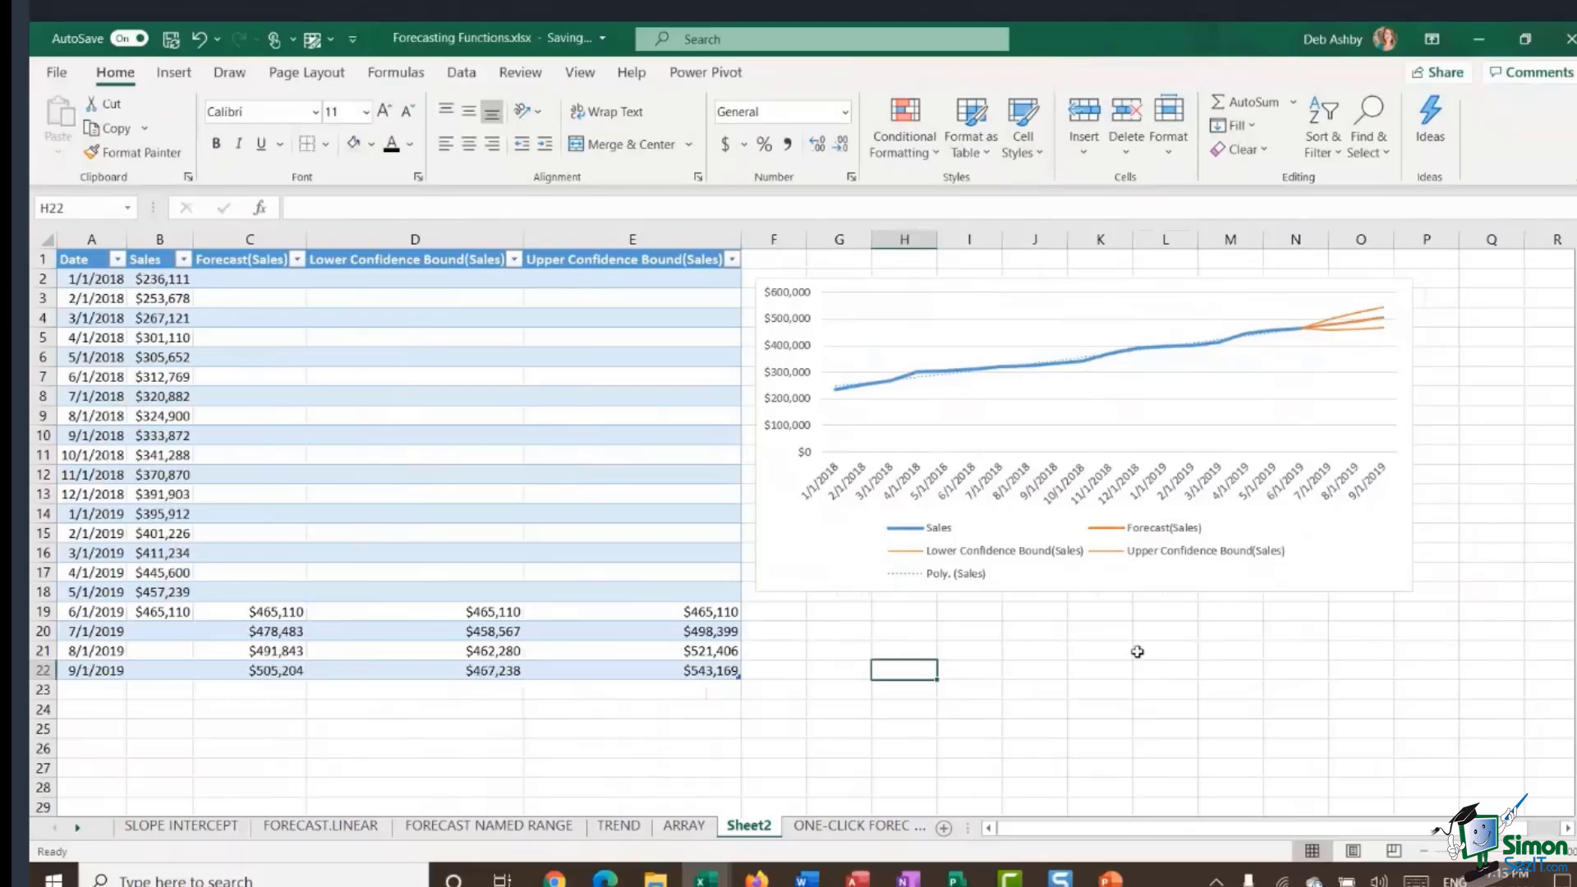
pyautogui.click(1037, 655)
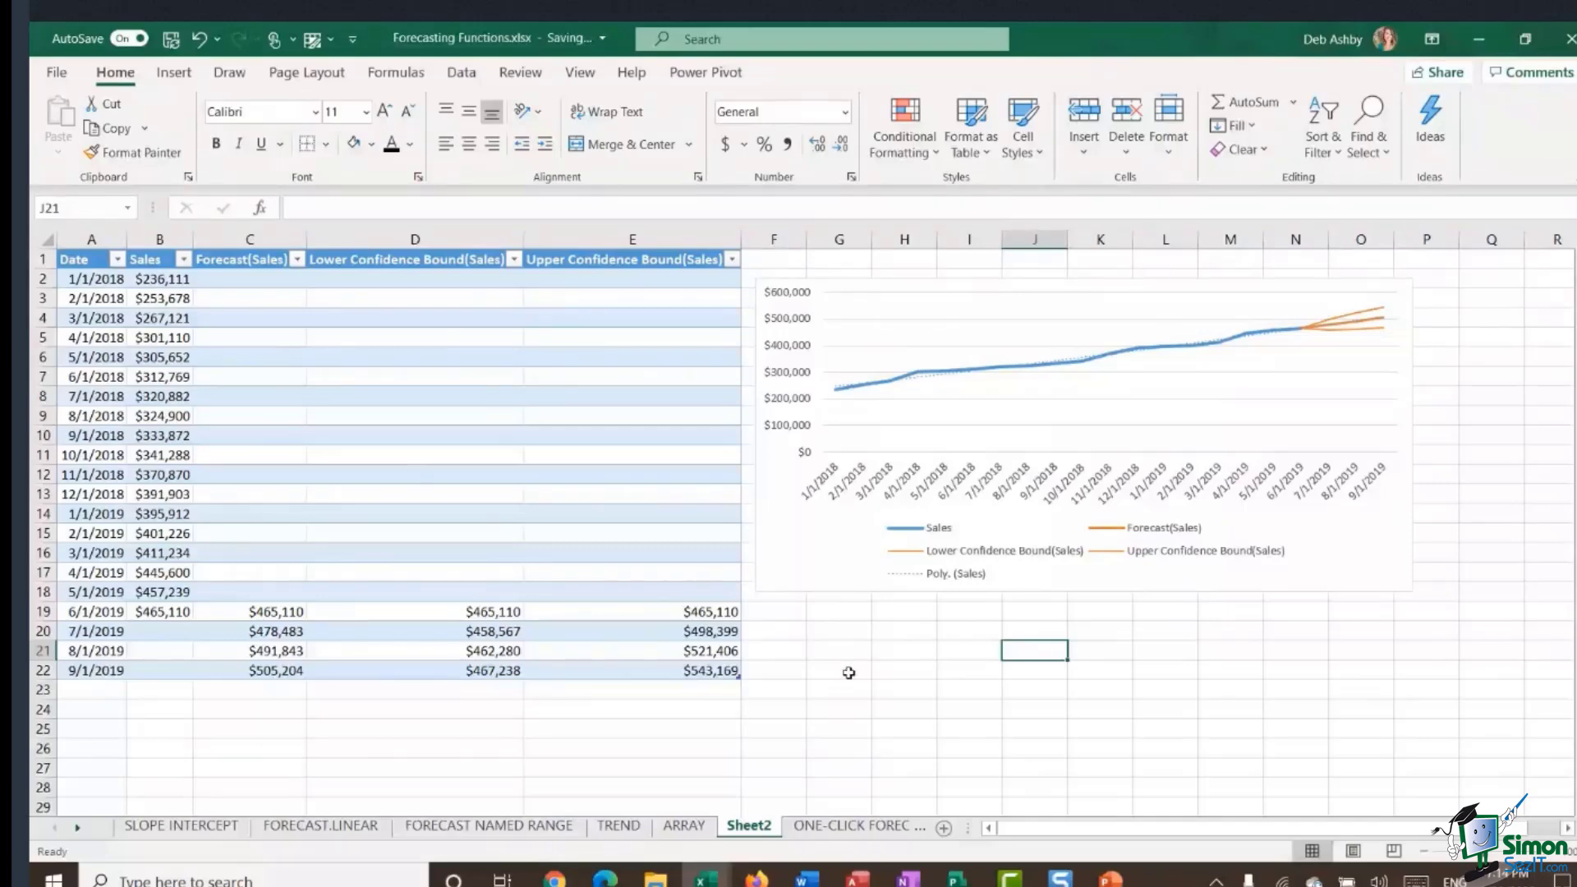
pyautogui.click(849, 673)
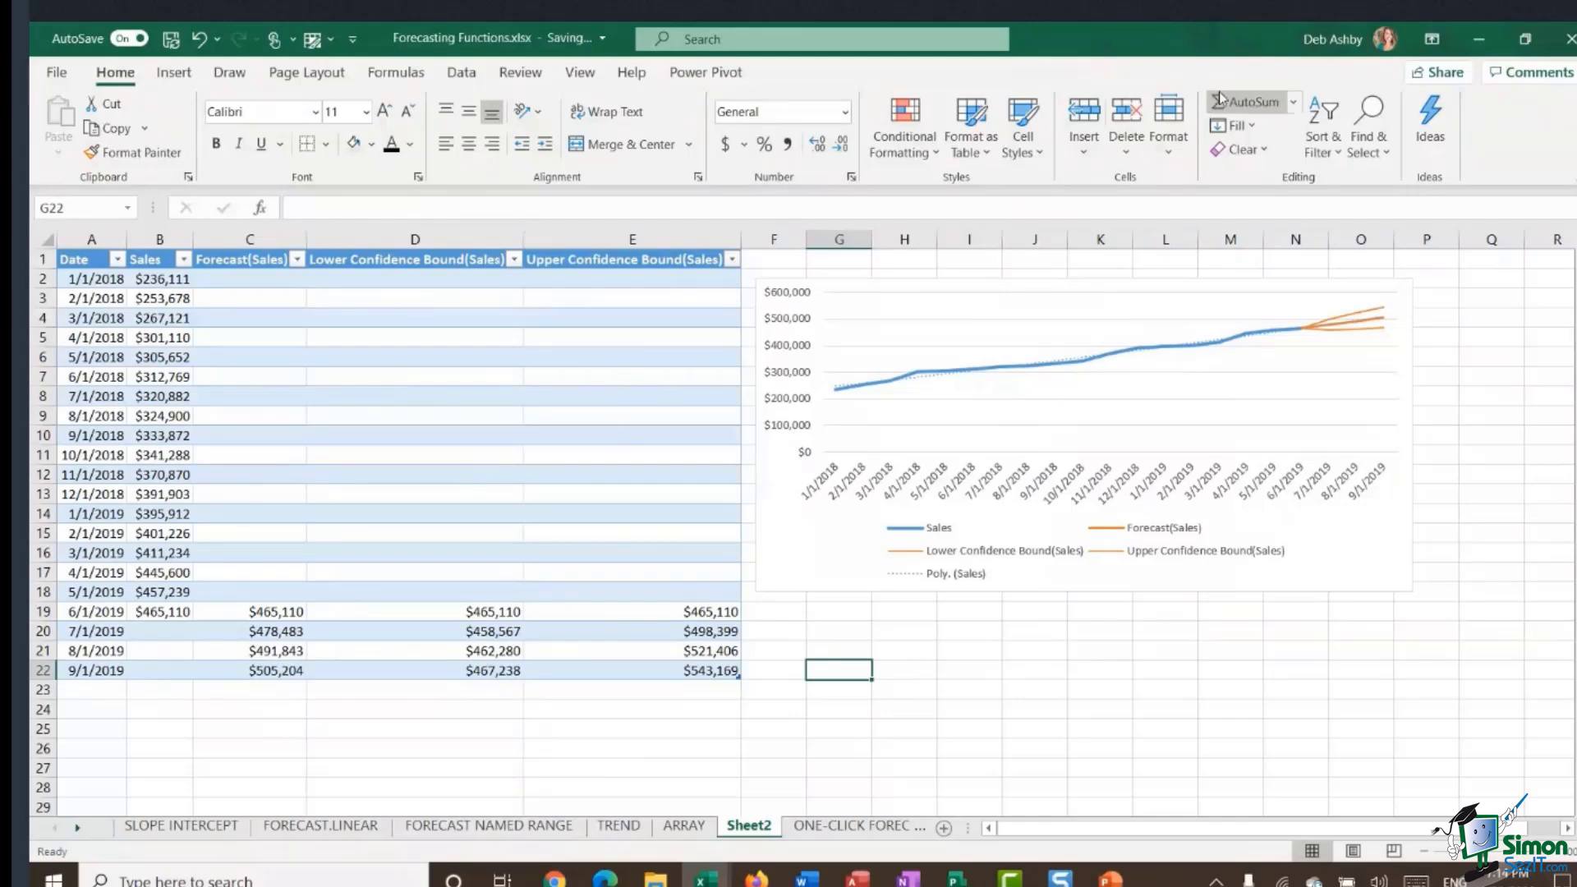
pyautogui.click(498, 433)
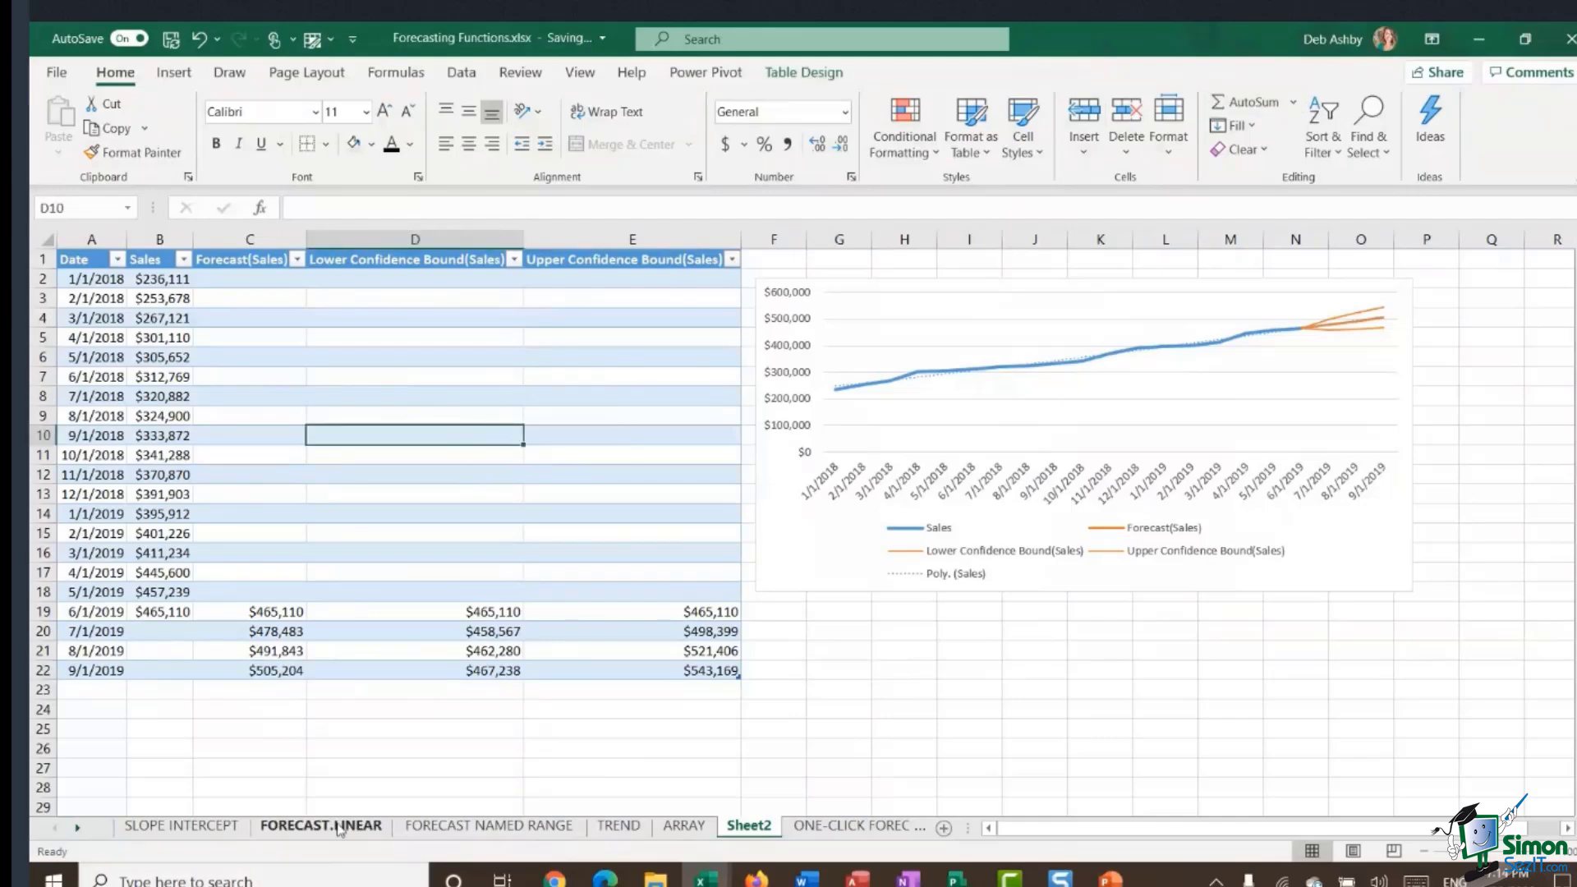
# - Switch to the FORECAST.LINEAR worksheet and select an empty cell beside the x and y data
pyautogui.click(339, 828)
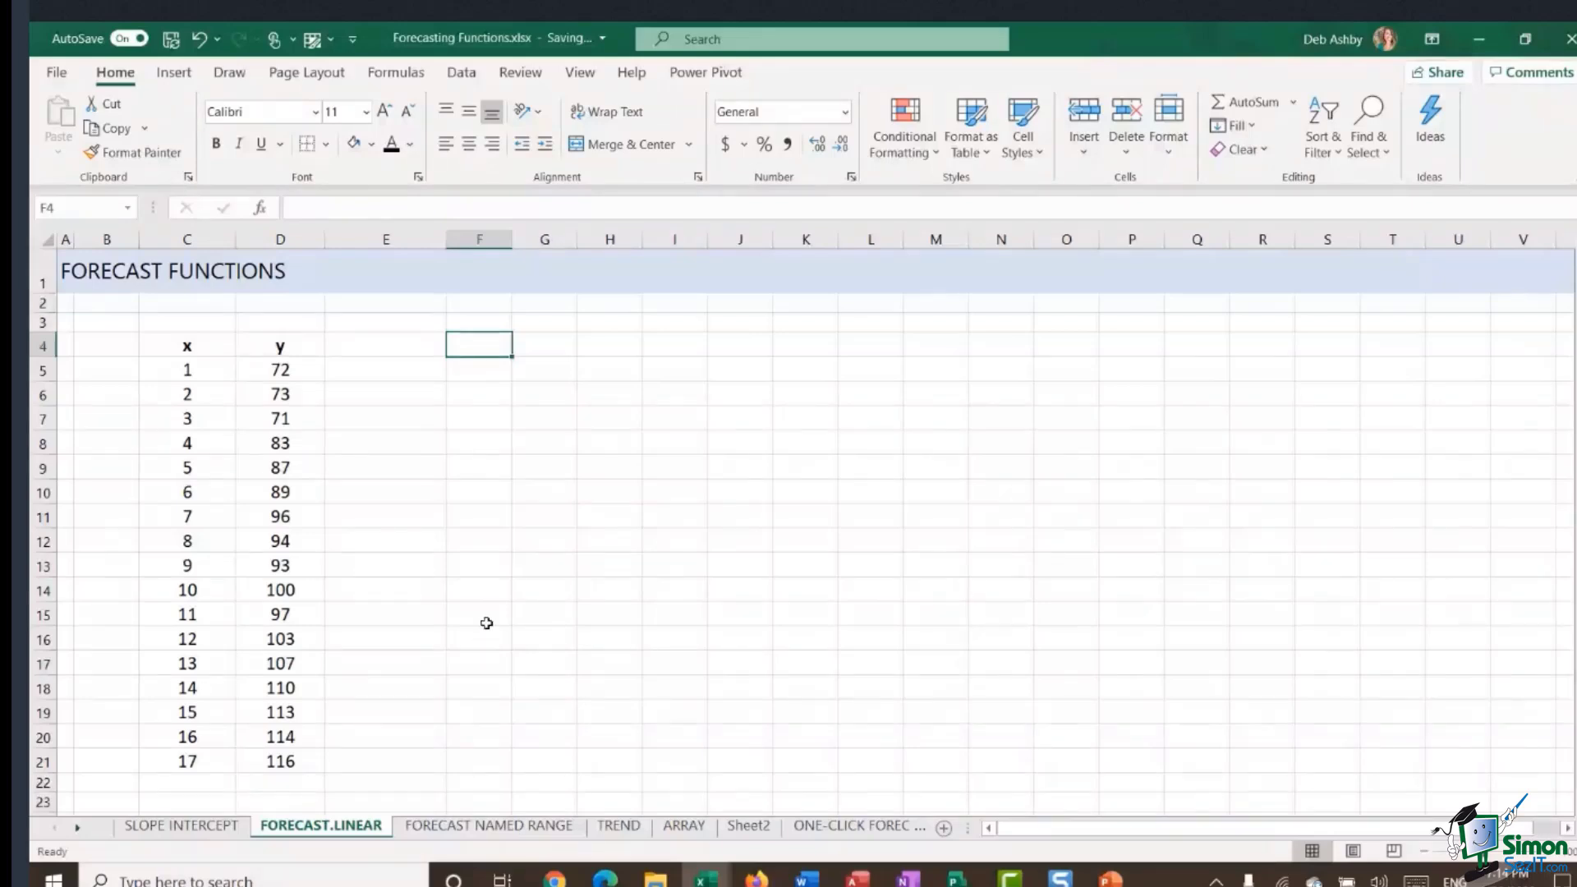
pyautogui.click(486, 563)
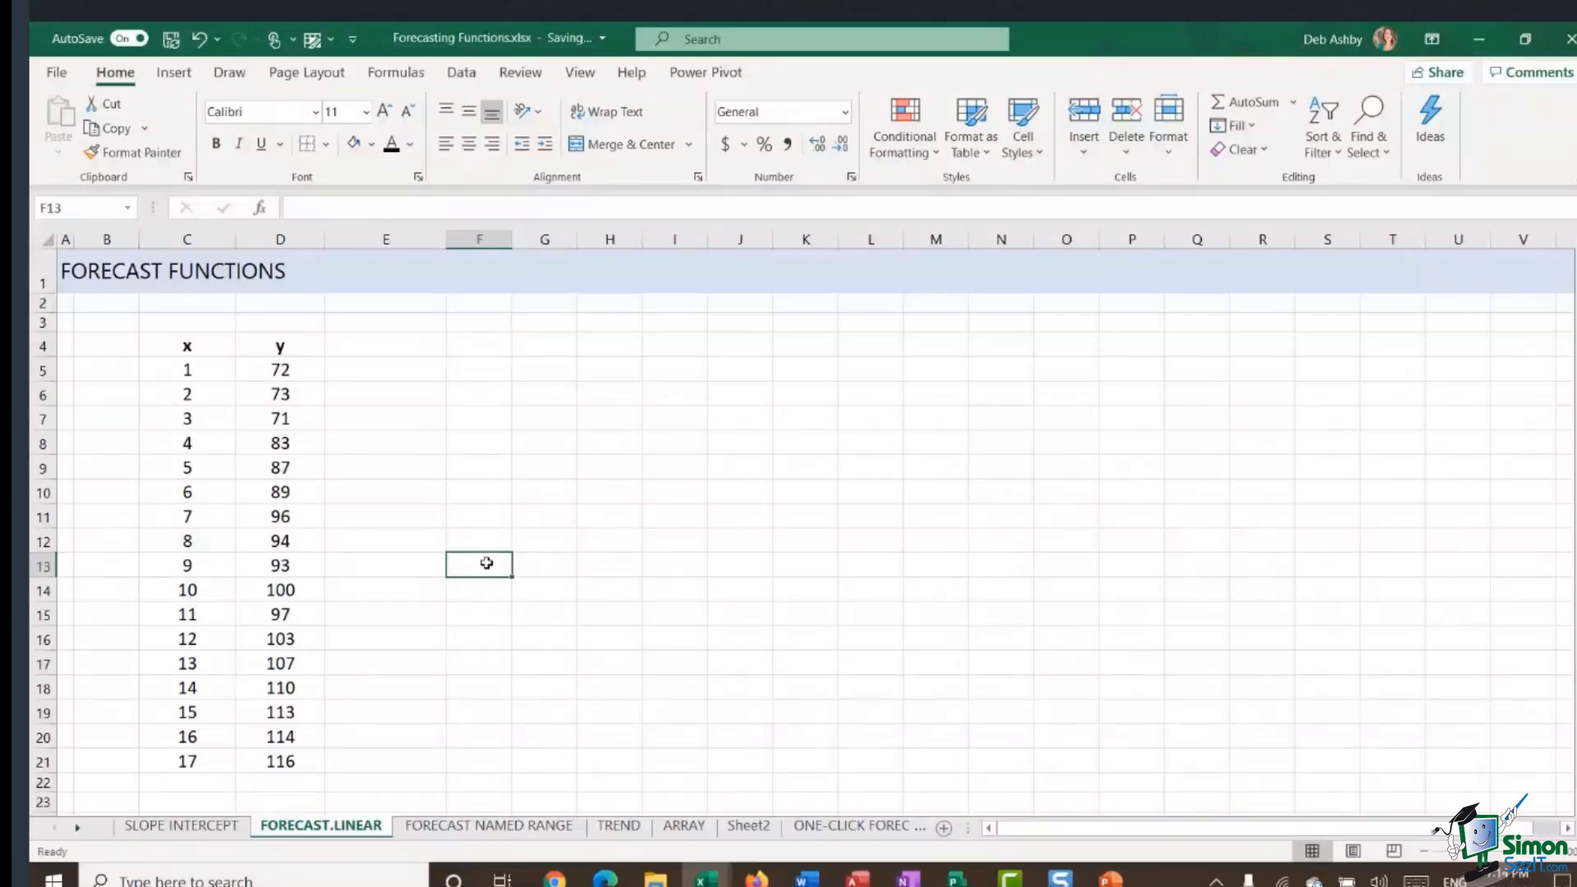
pyautogui.click(674, 421)
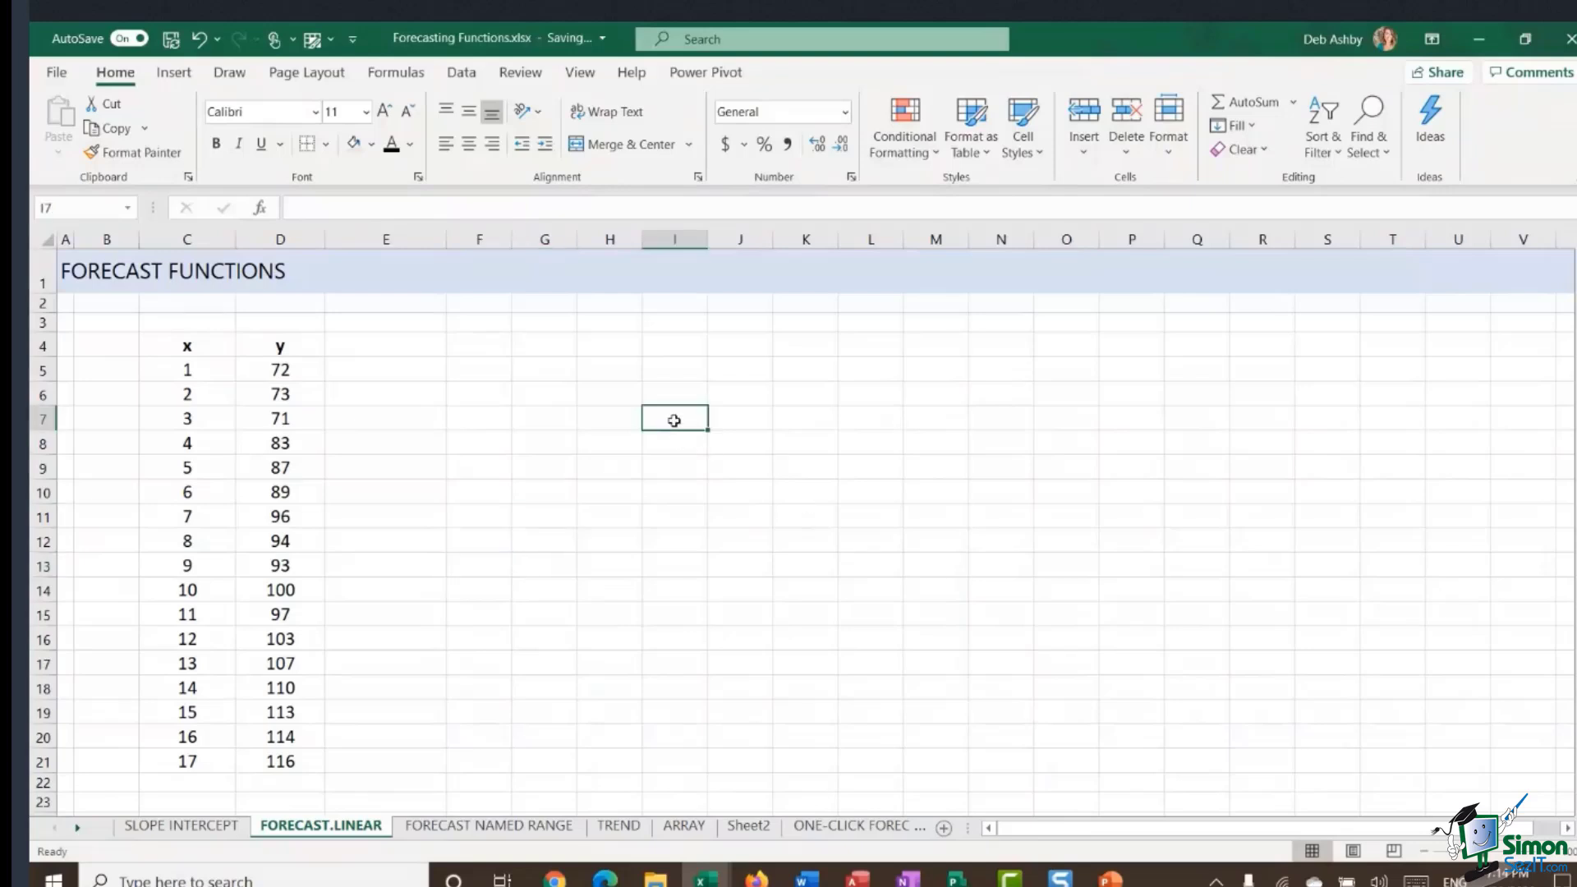